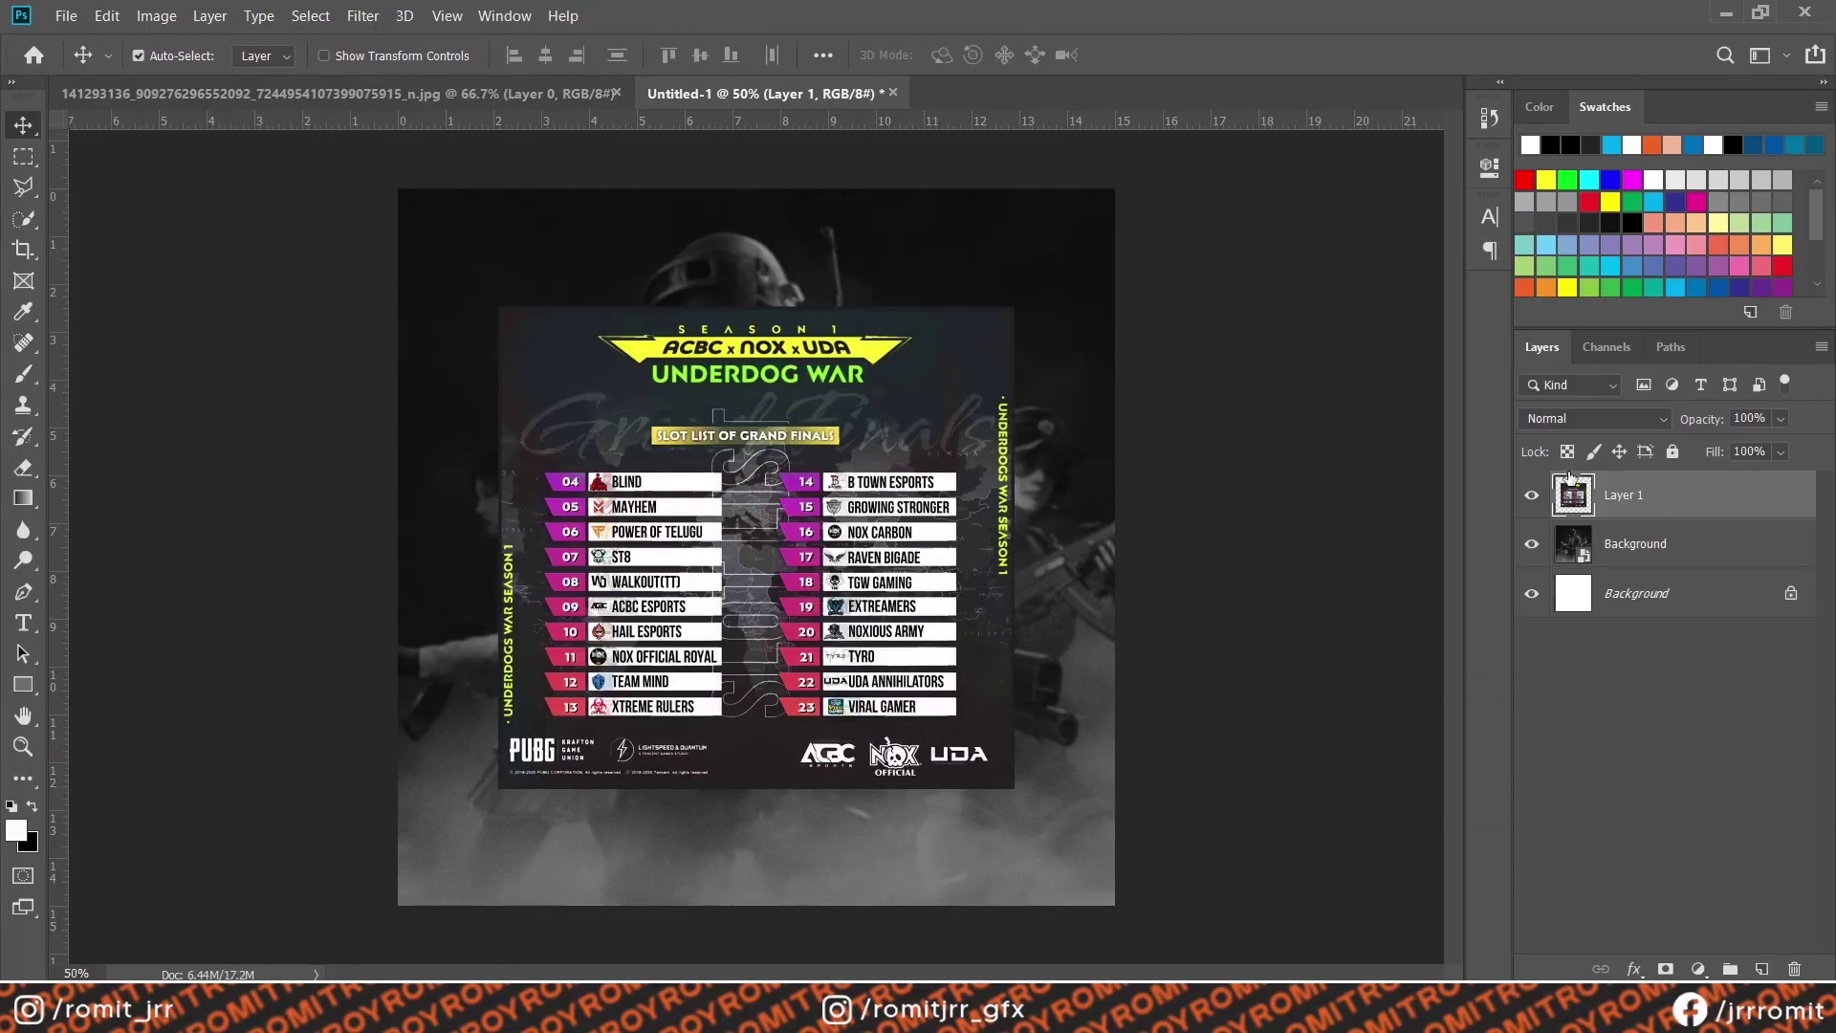
Enlarge the reference slot list layer to fill the canvas
key(ctrl+t)
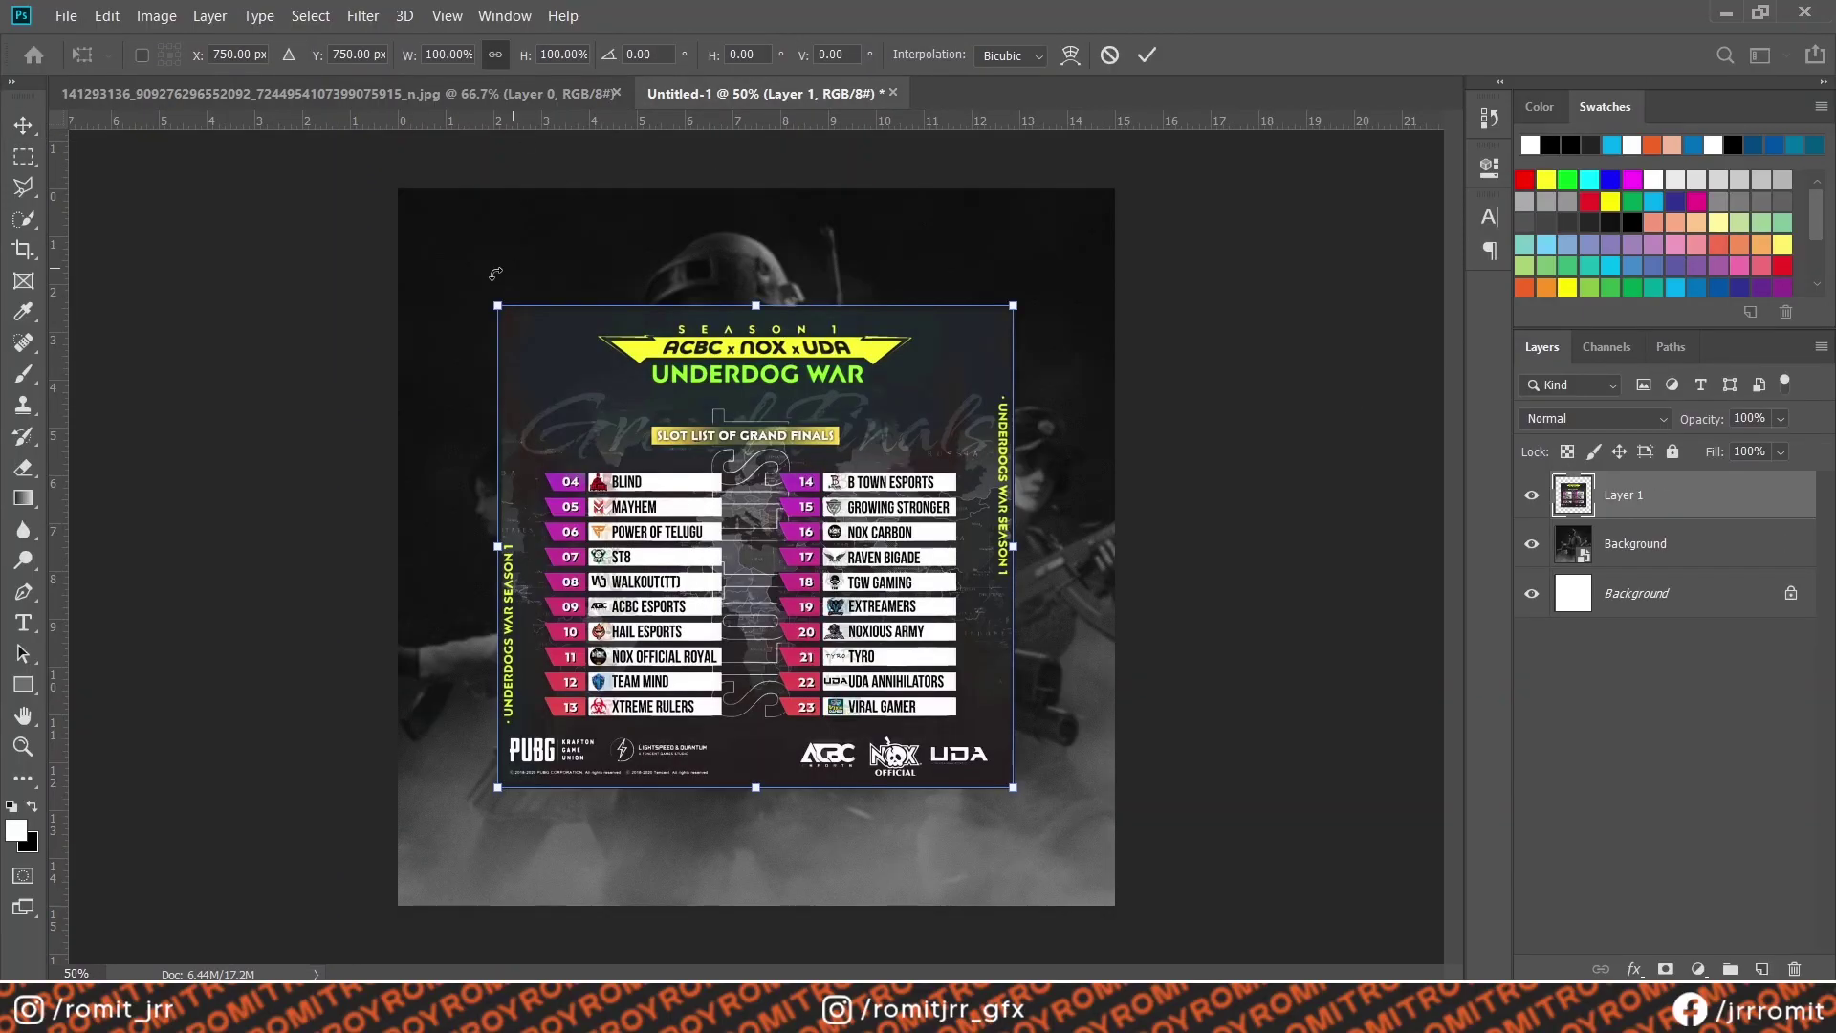
mouse_move(1014, 789)
mouse_down()
mouse_move(1090, 902)
mouse_move(1152, 903)
mouse_up()
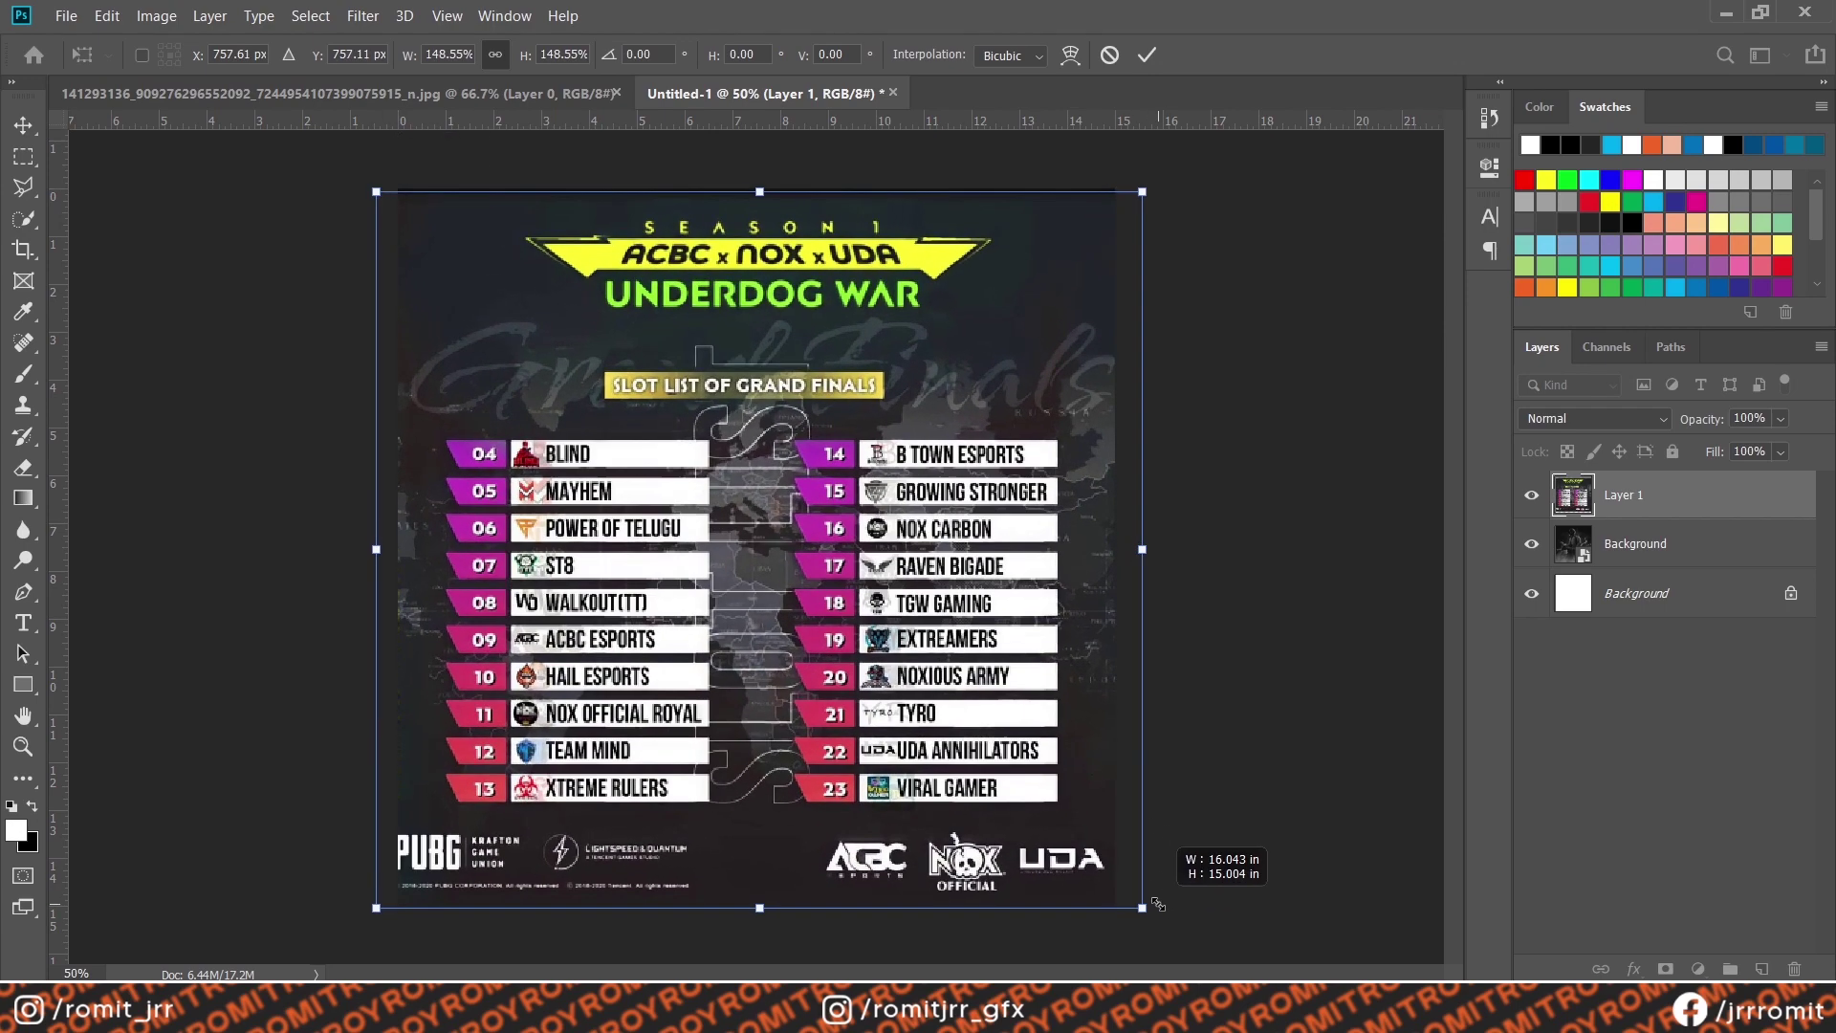
key(Return)
Add guides at the row, list-bottom, tab and name-bar edges, then hide the reference
key(ctrl+plus)
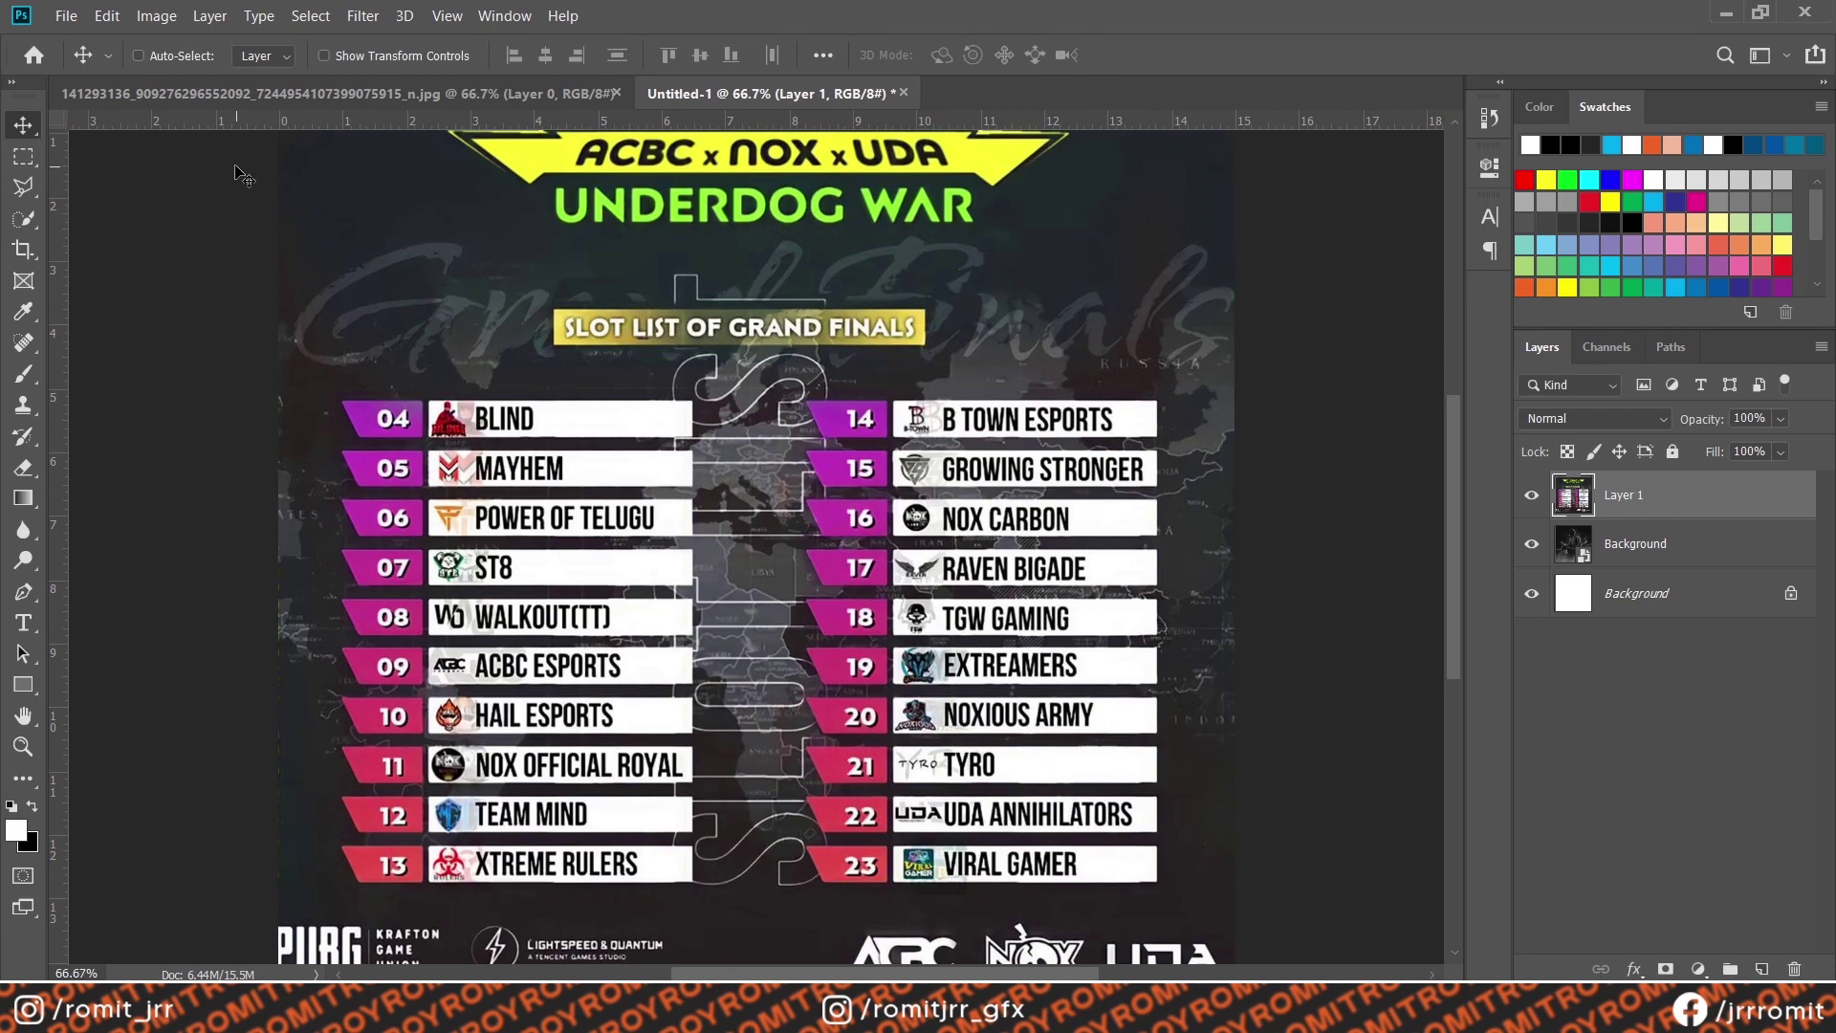
drag(490, 127, 534, 437)
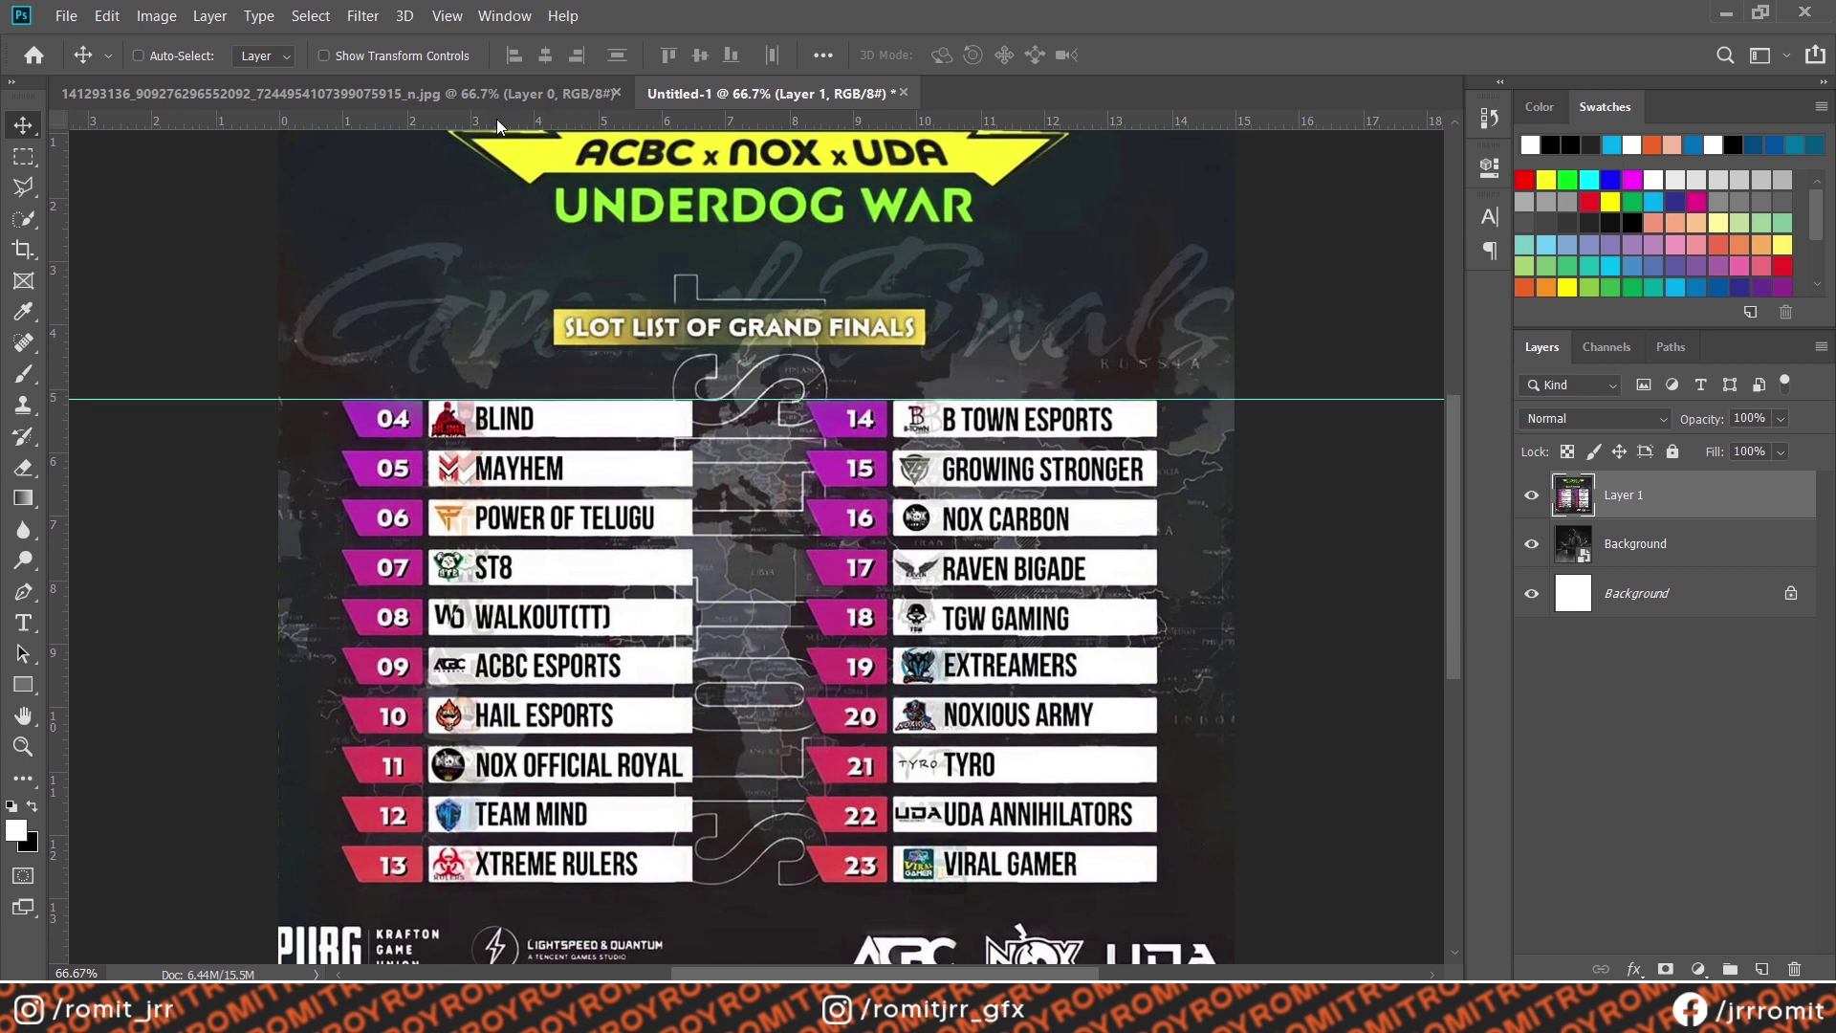
drag(507, 123, 507, 882)
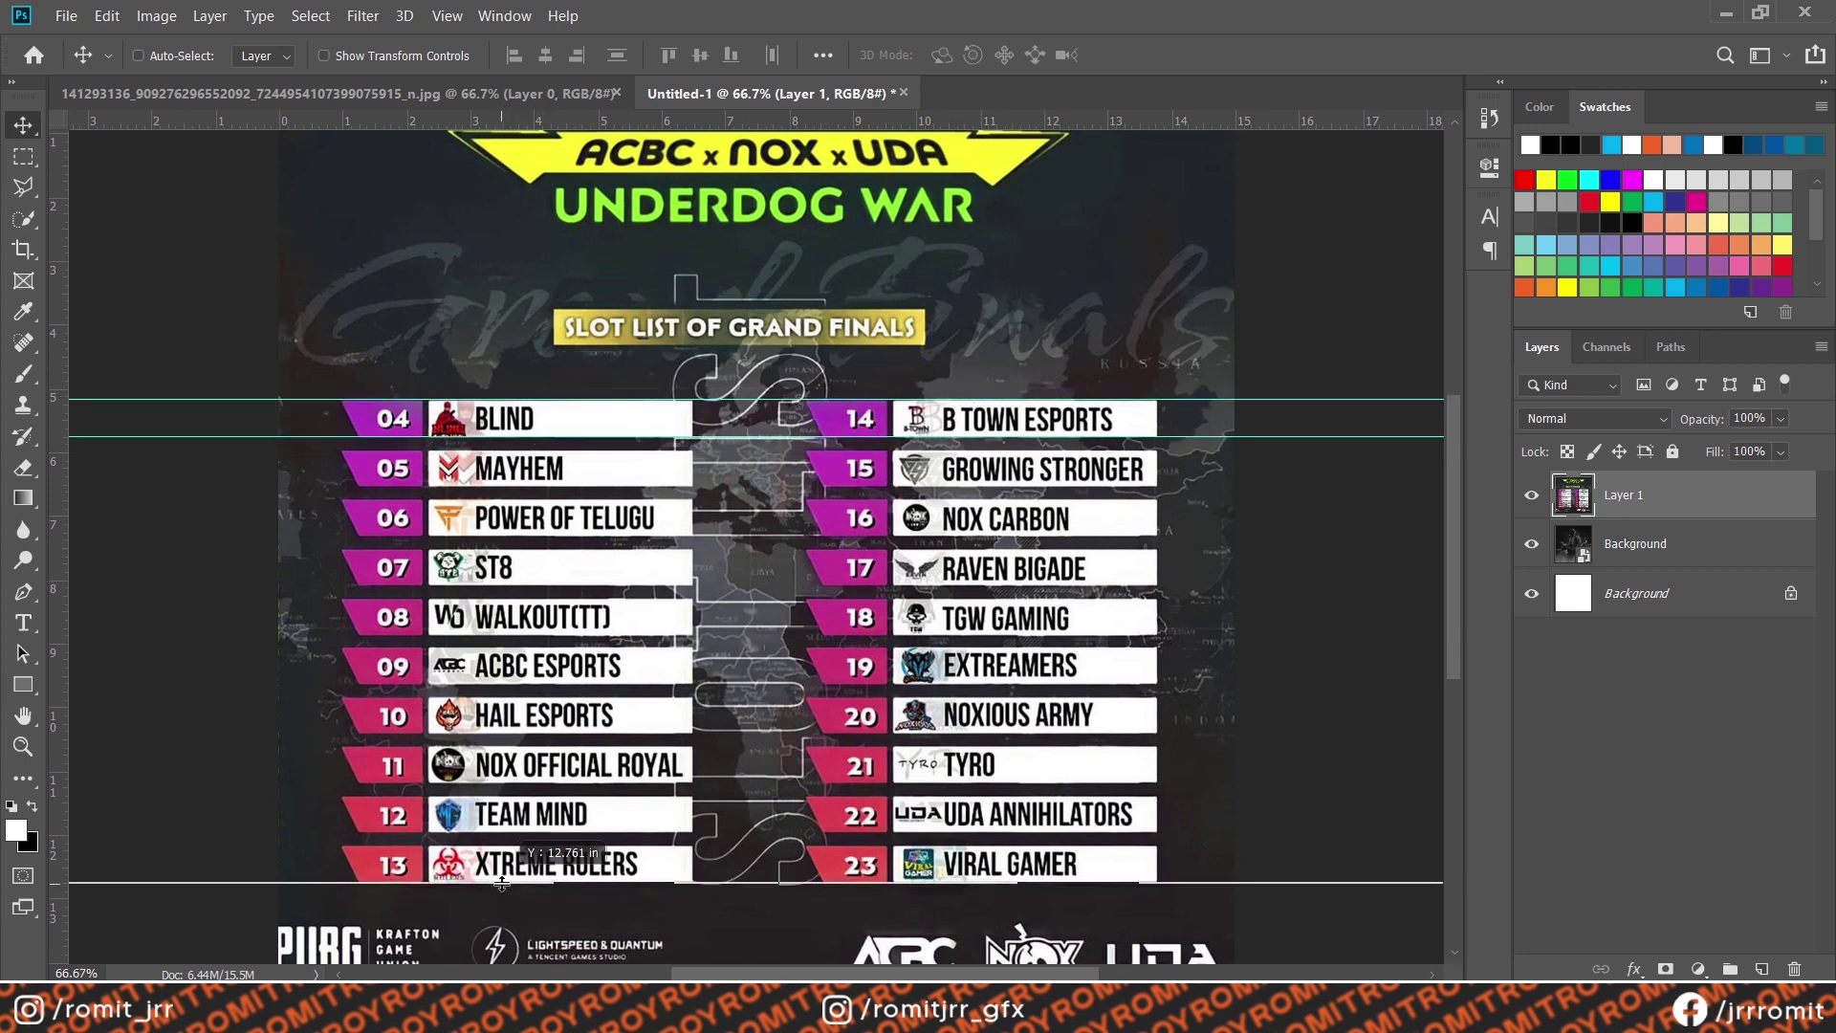
drag(54, 690, 420, 674)
drag(54, 636, 341, 638)
drag(53, 593, 427, 619)
mouse_move(53, 636)
mouse_down()
mouse_move(694, 617)
mouse_move(1155, 650)
mouse_up()
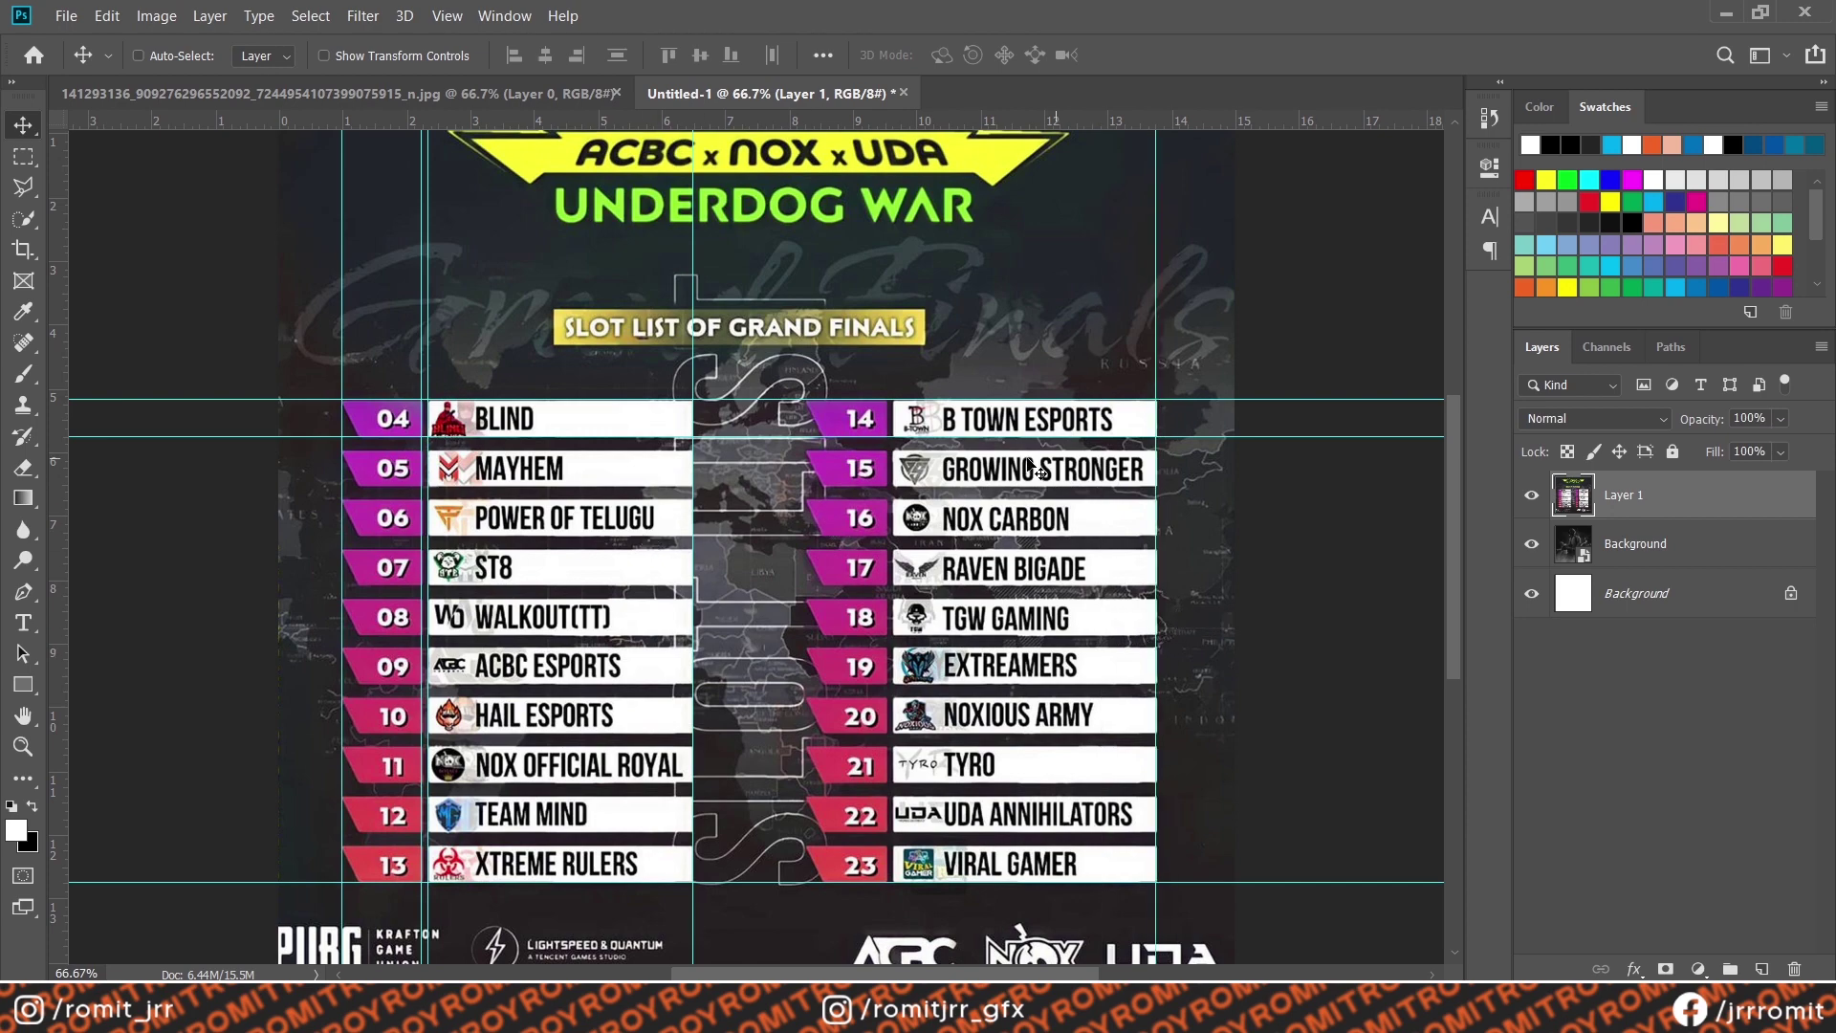
click(1530, 495)
Draw a white, no-stroke name bar and a small number-tab box between the guides
key(ctrl+plus)
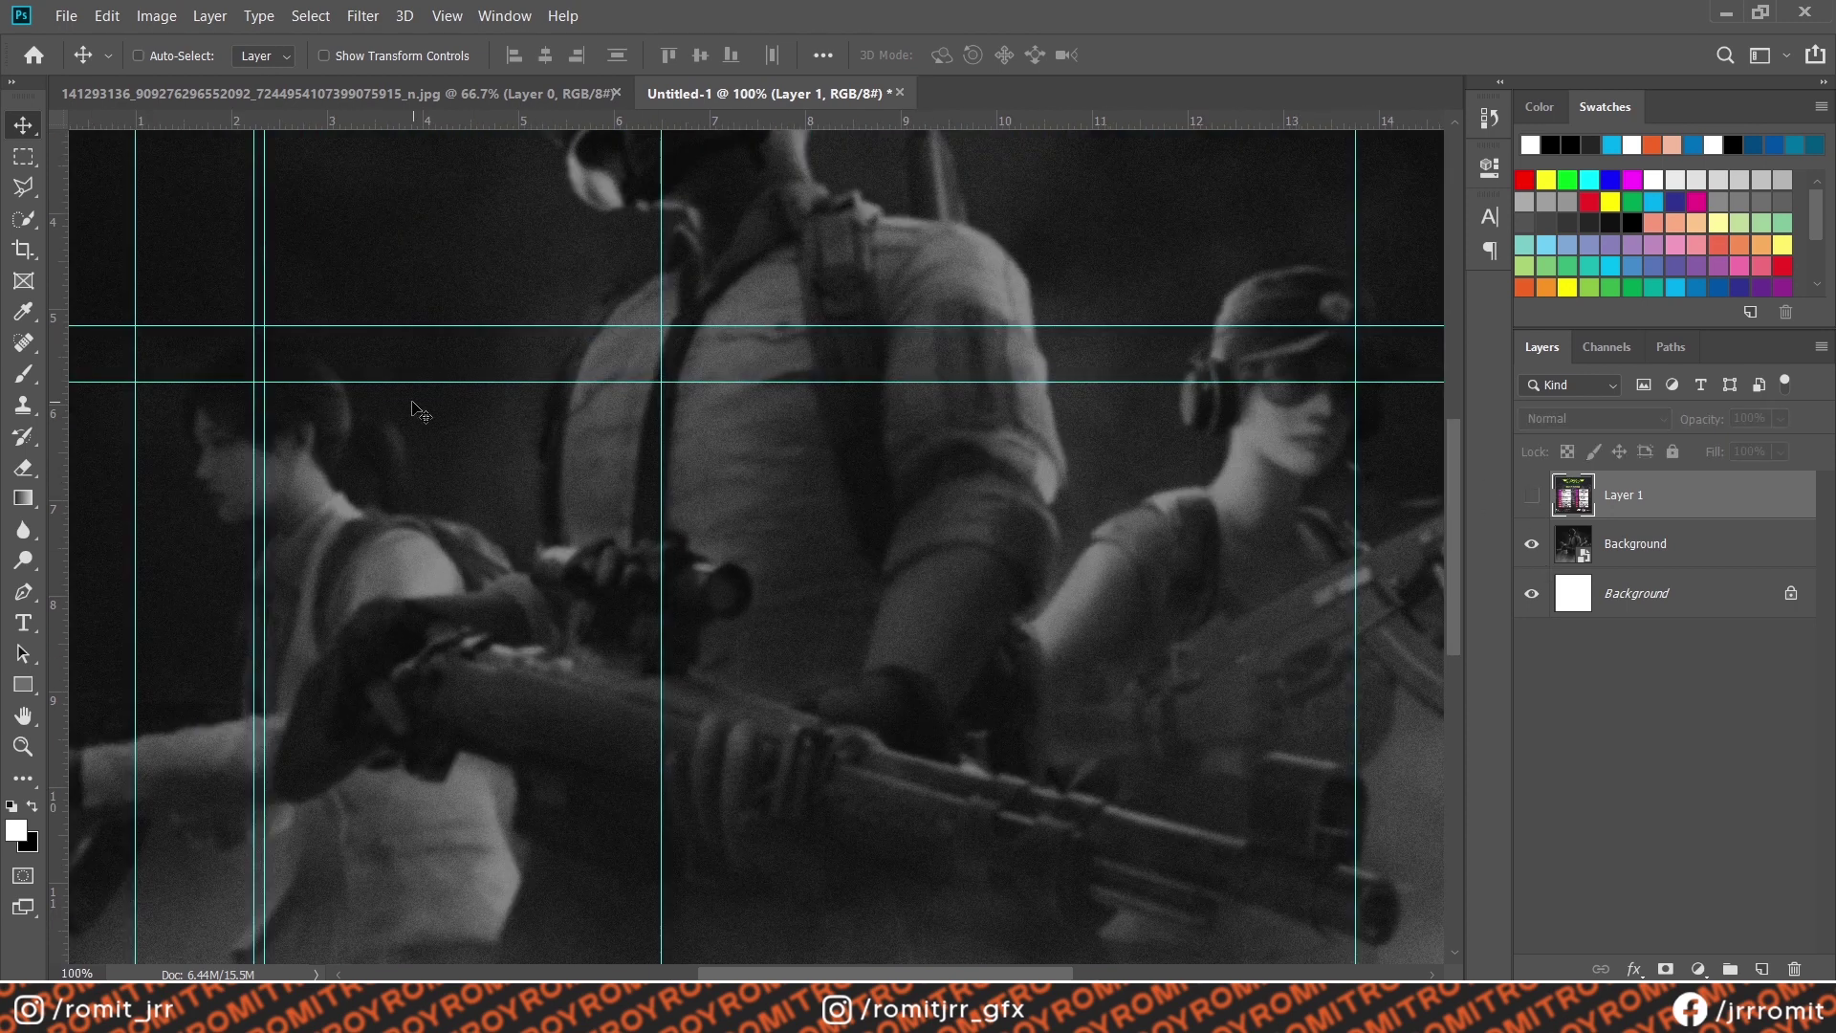
scroll(756, 545, left, 3)
key(u)
click(268, 54)
click(213, 100)
click(353, 55)
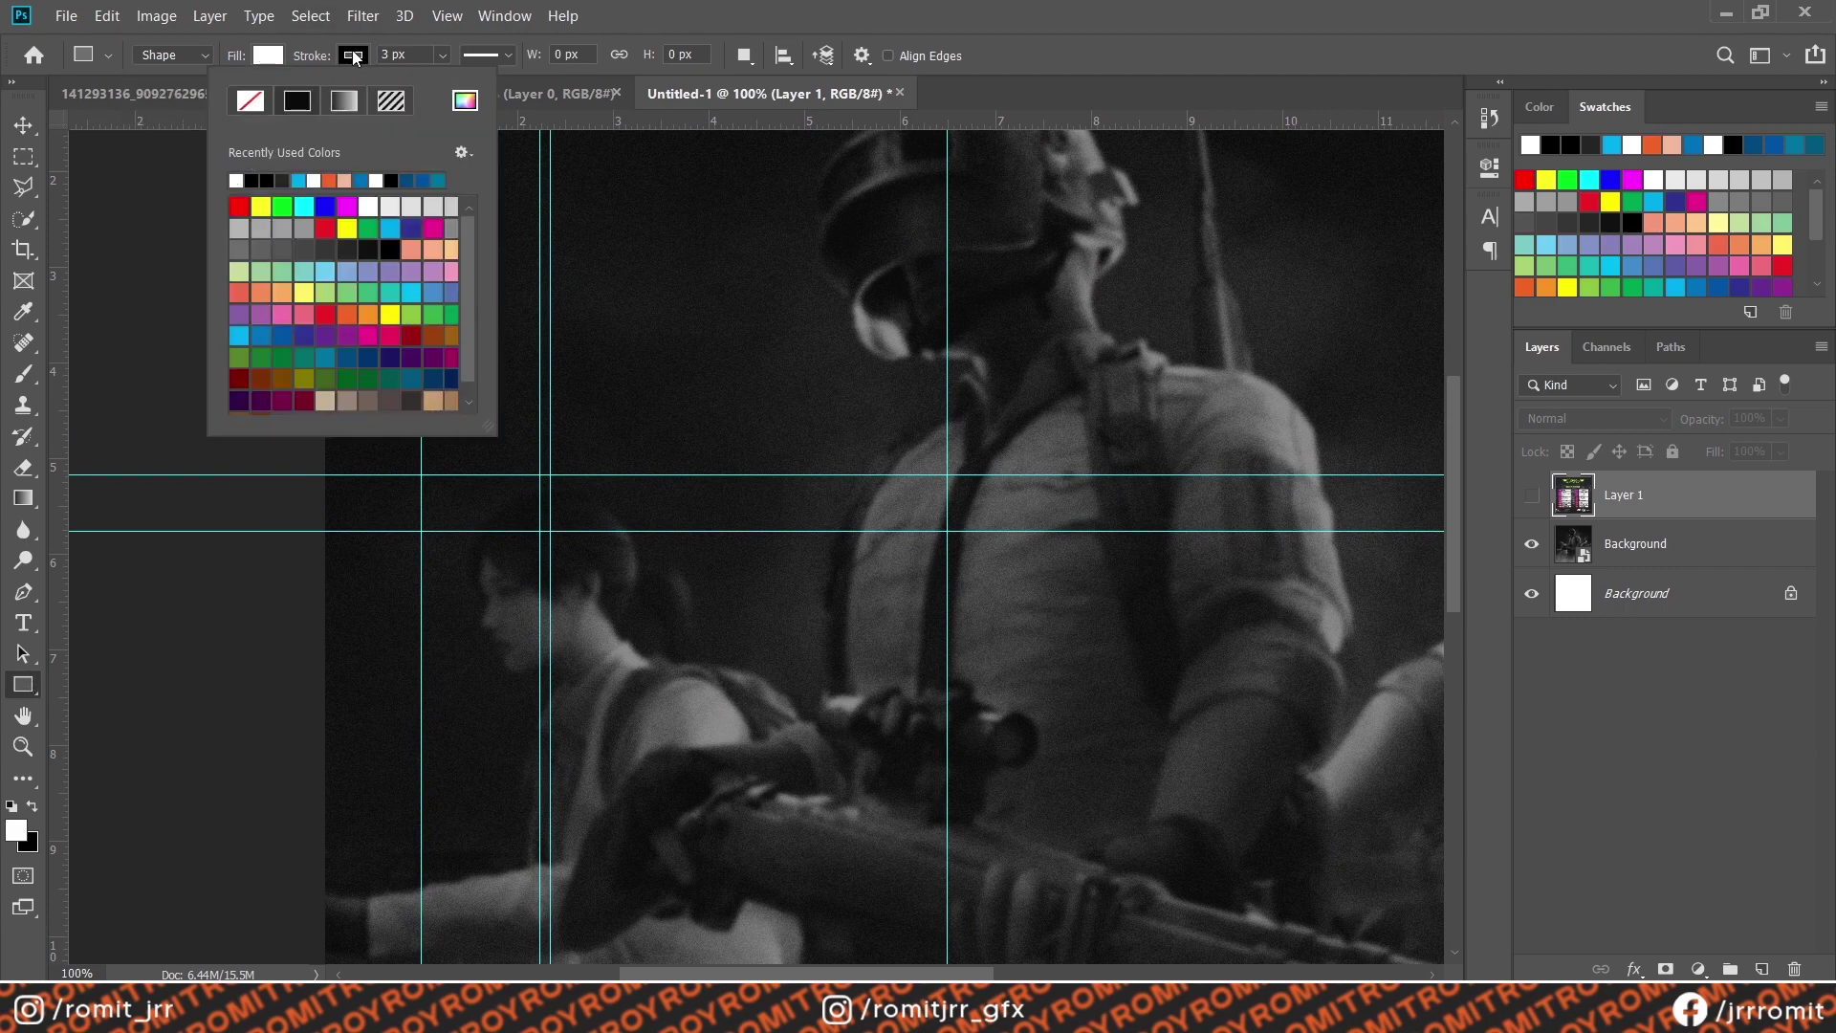
click(256, 100)
drag(550, 474, 948, 531)
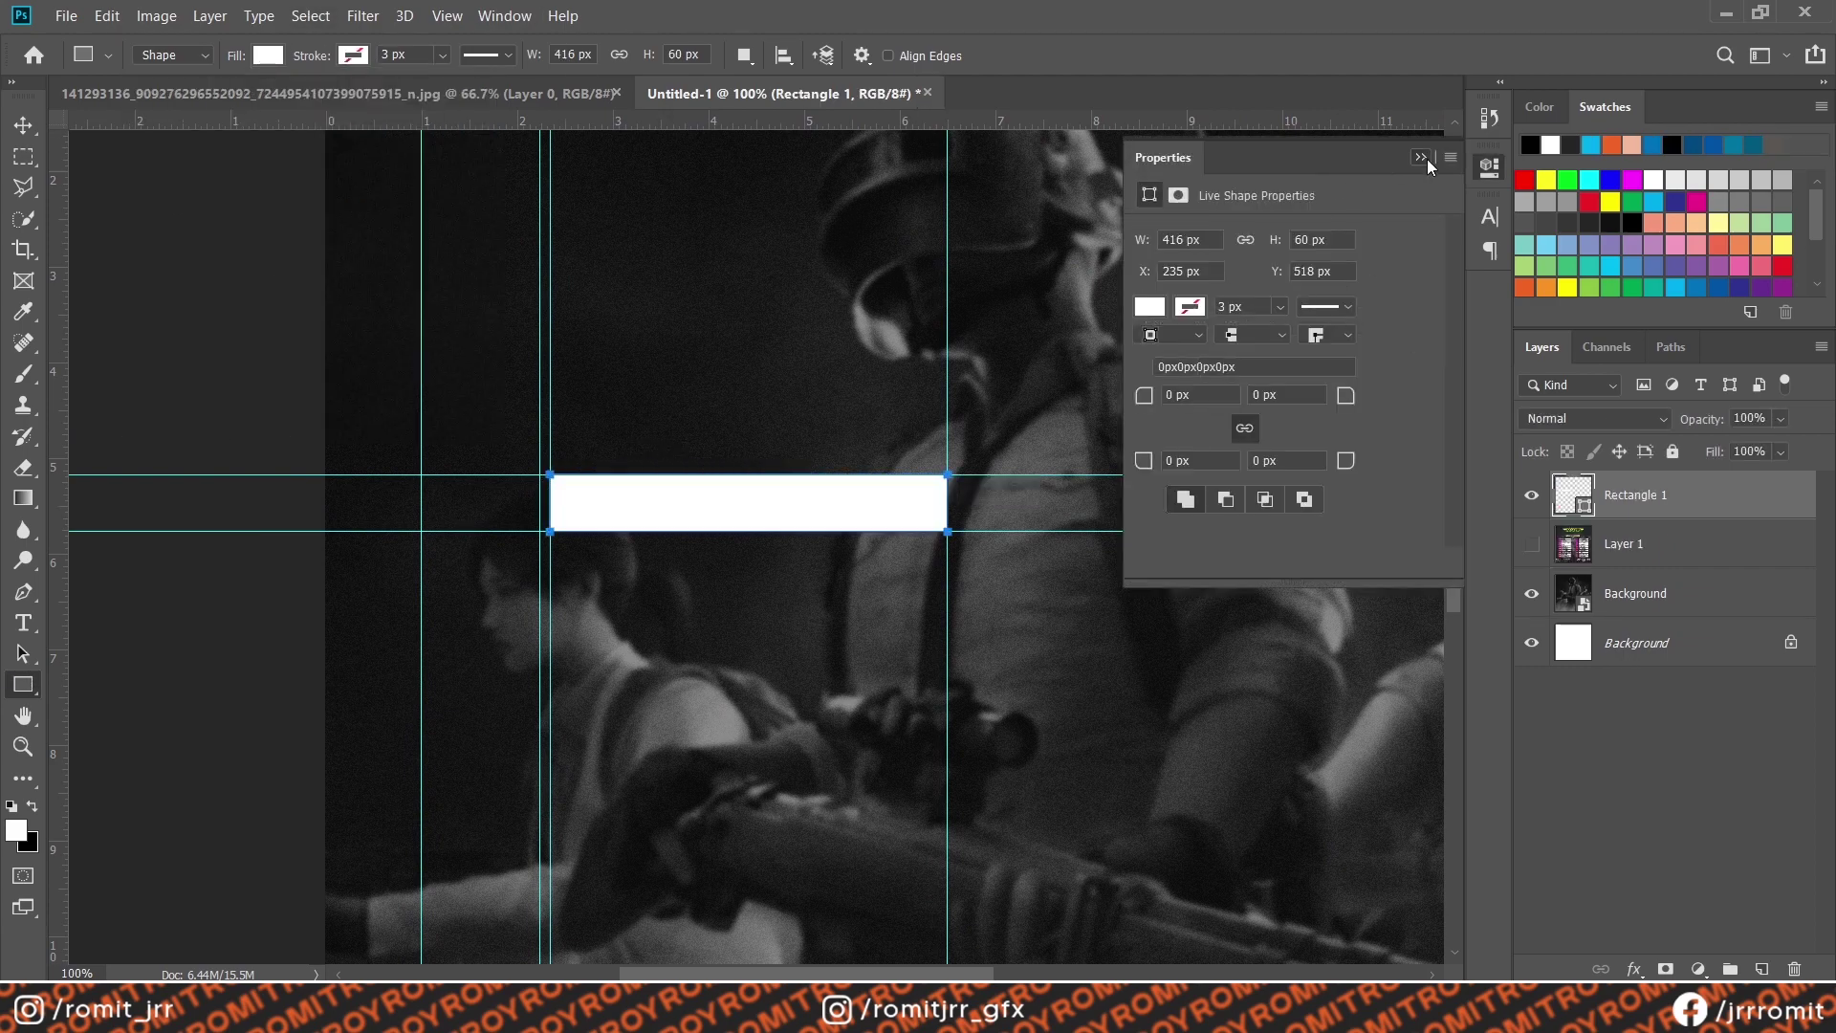
click(1423, 158)
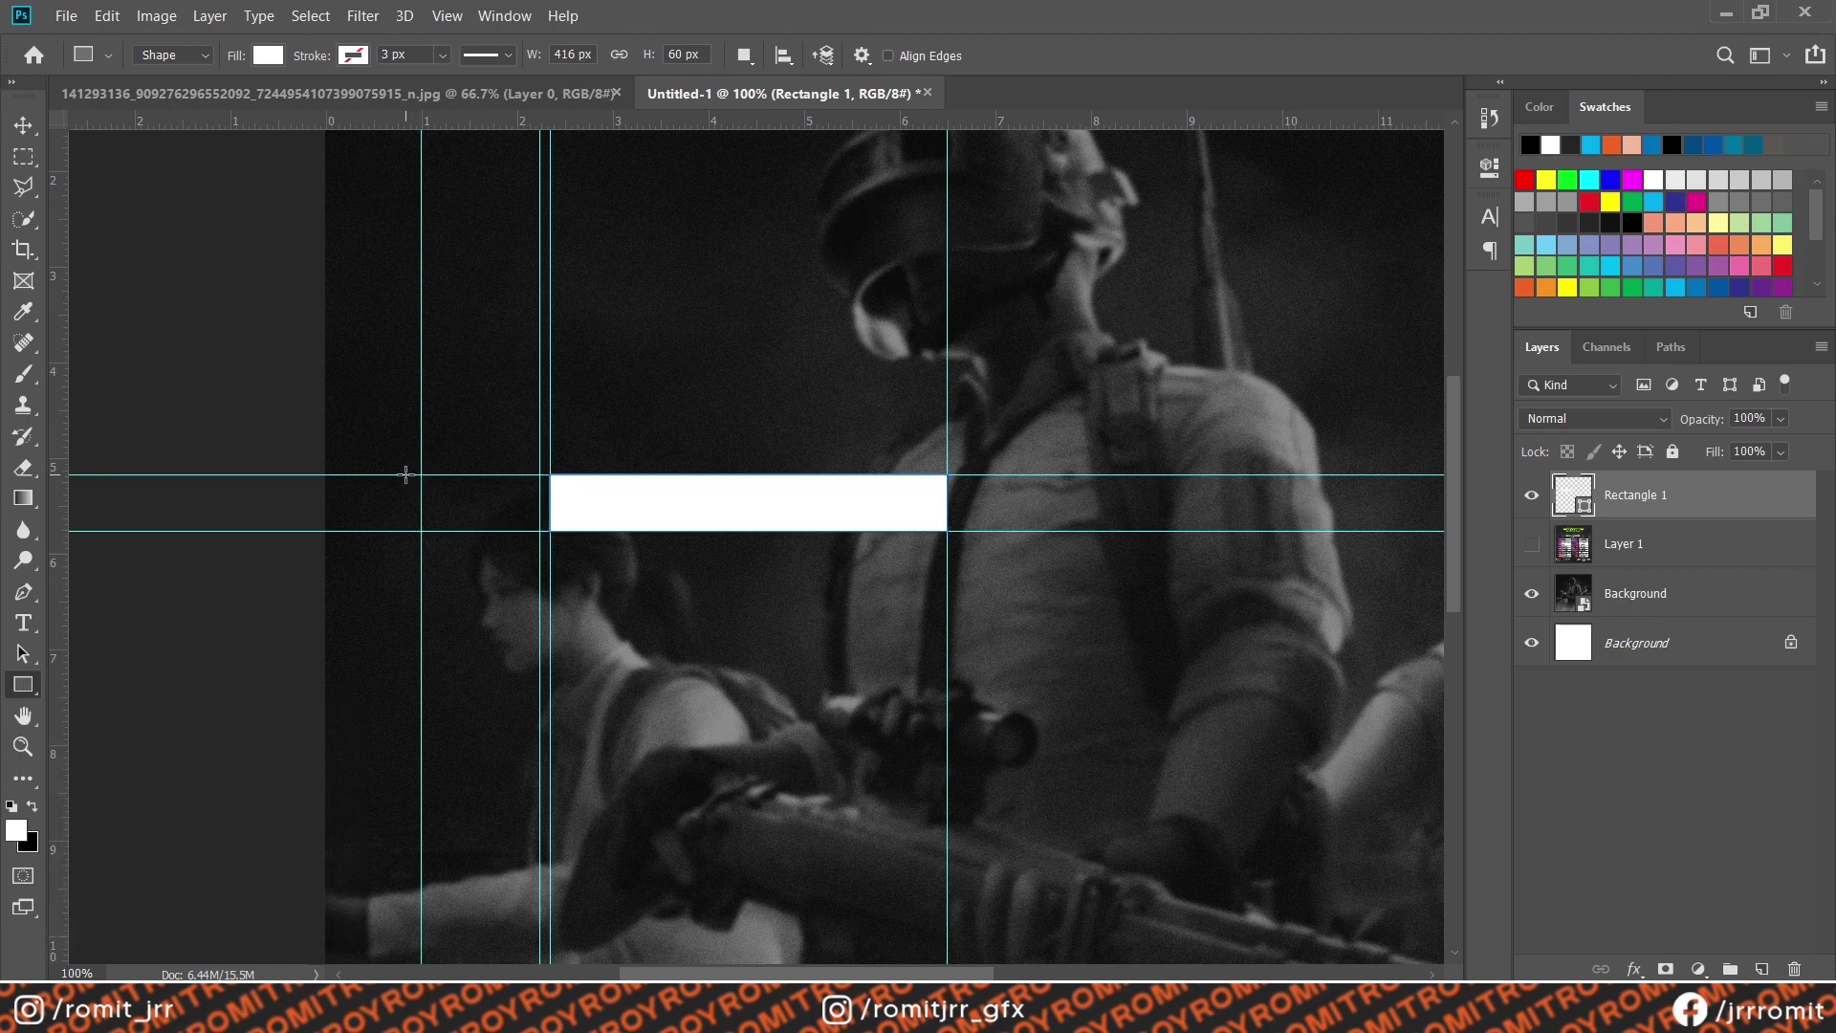
drag(405, 474, 542, 531)
click(1419, 158)
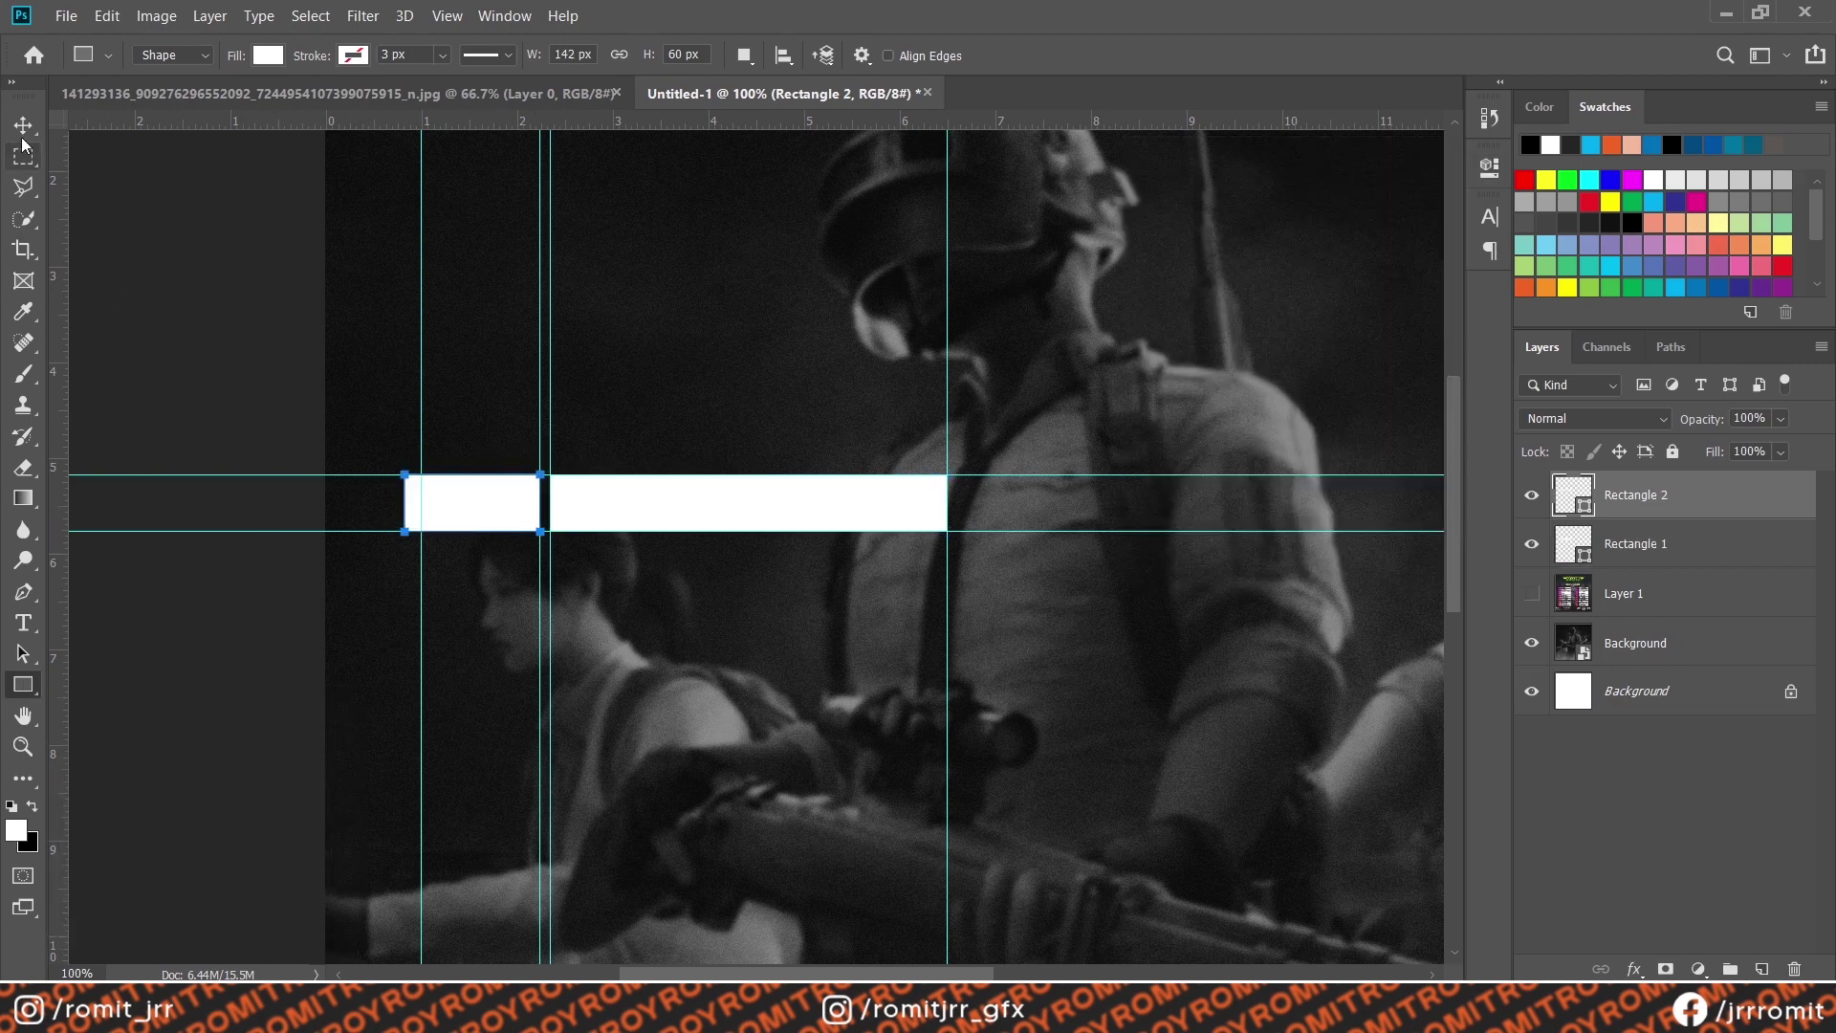
Skew the small tab box by 20 and slide it against the guide
key(v)
key(ctrl+t)
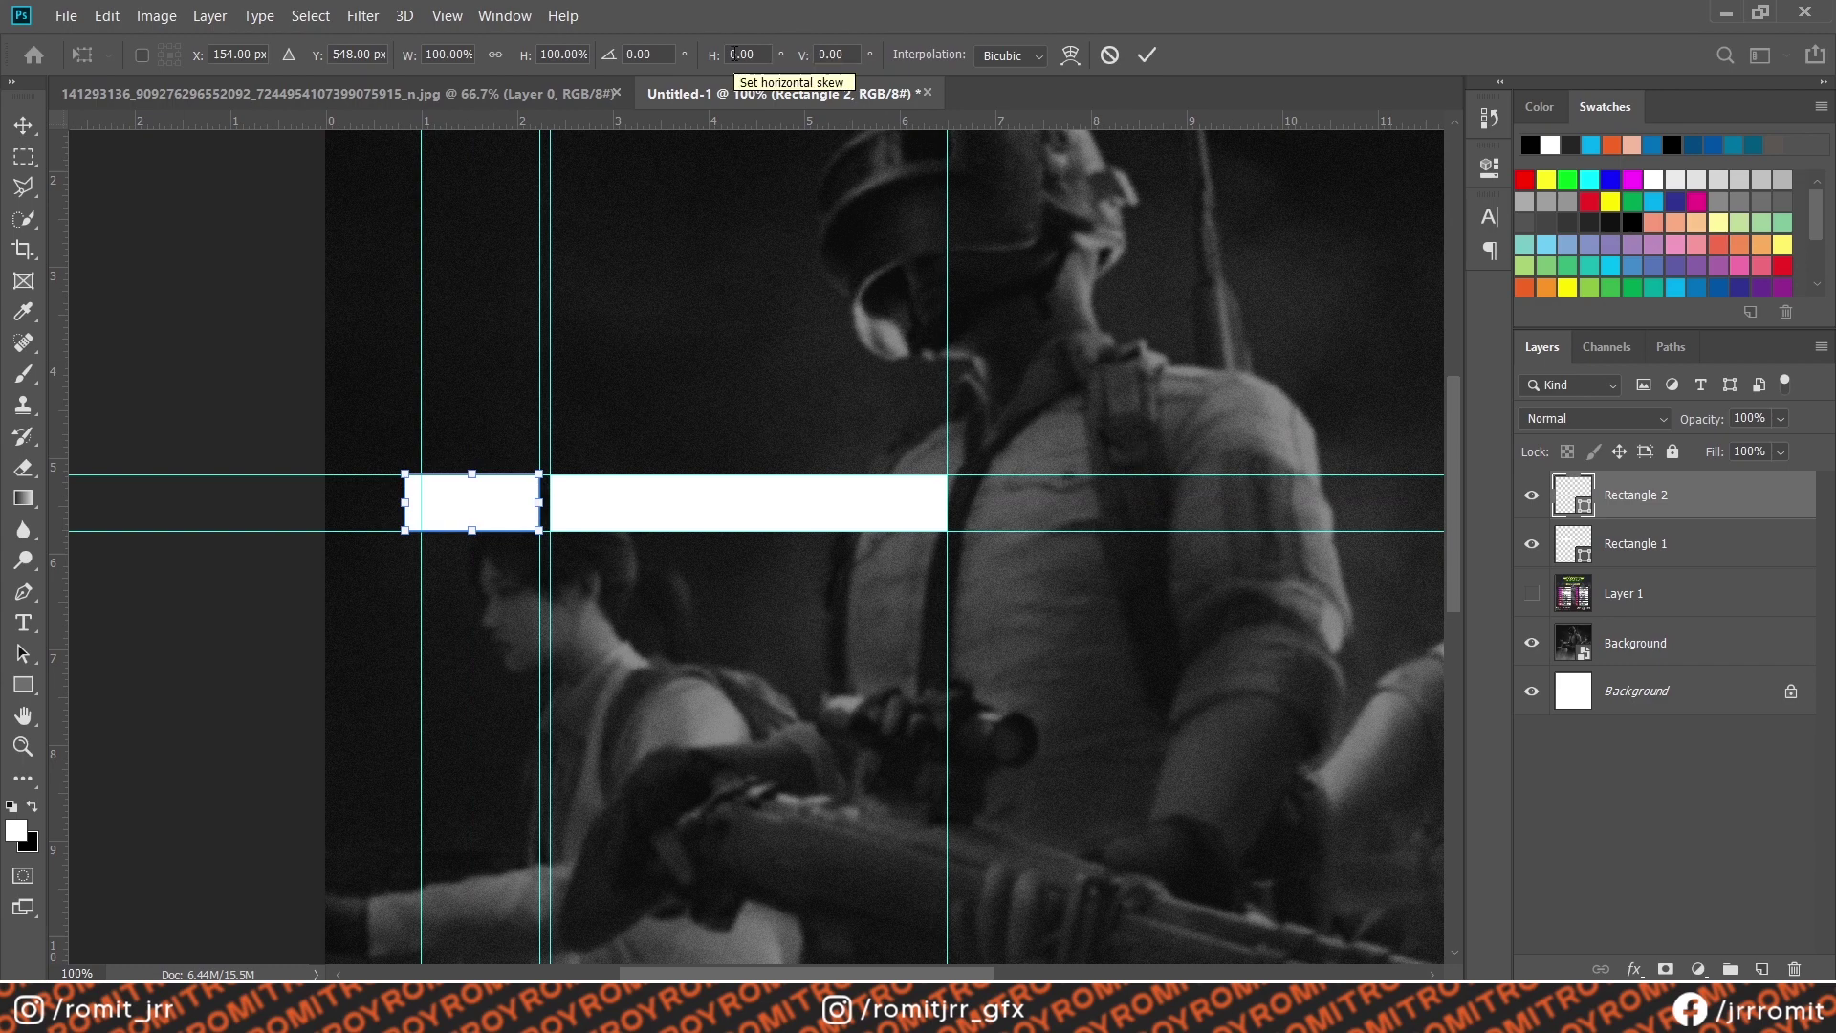
text(2)
key(Return)
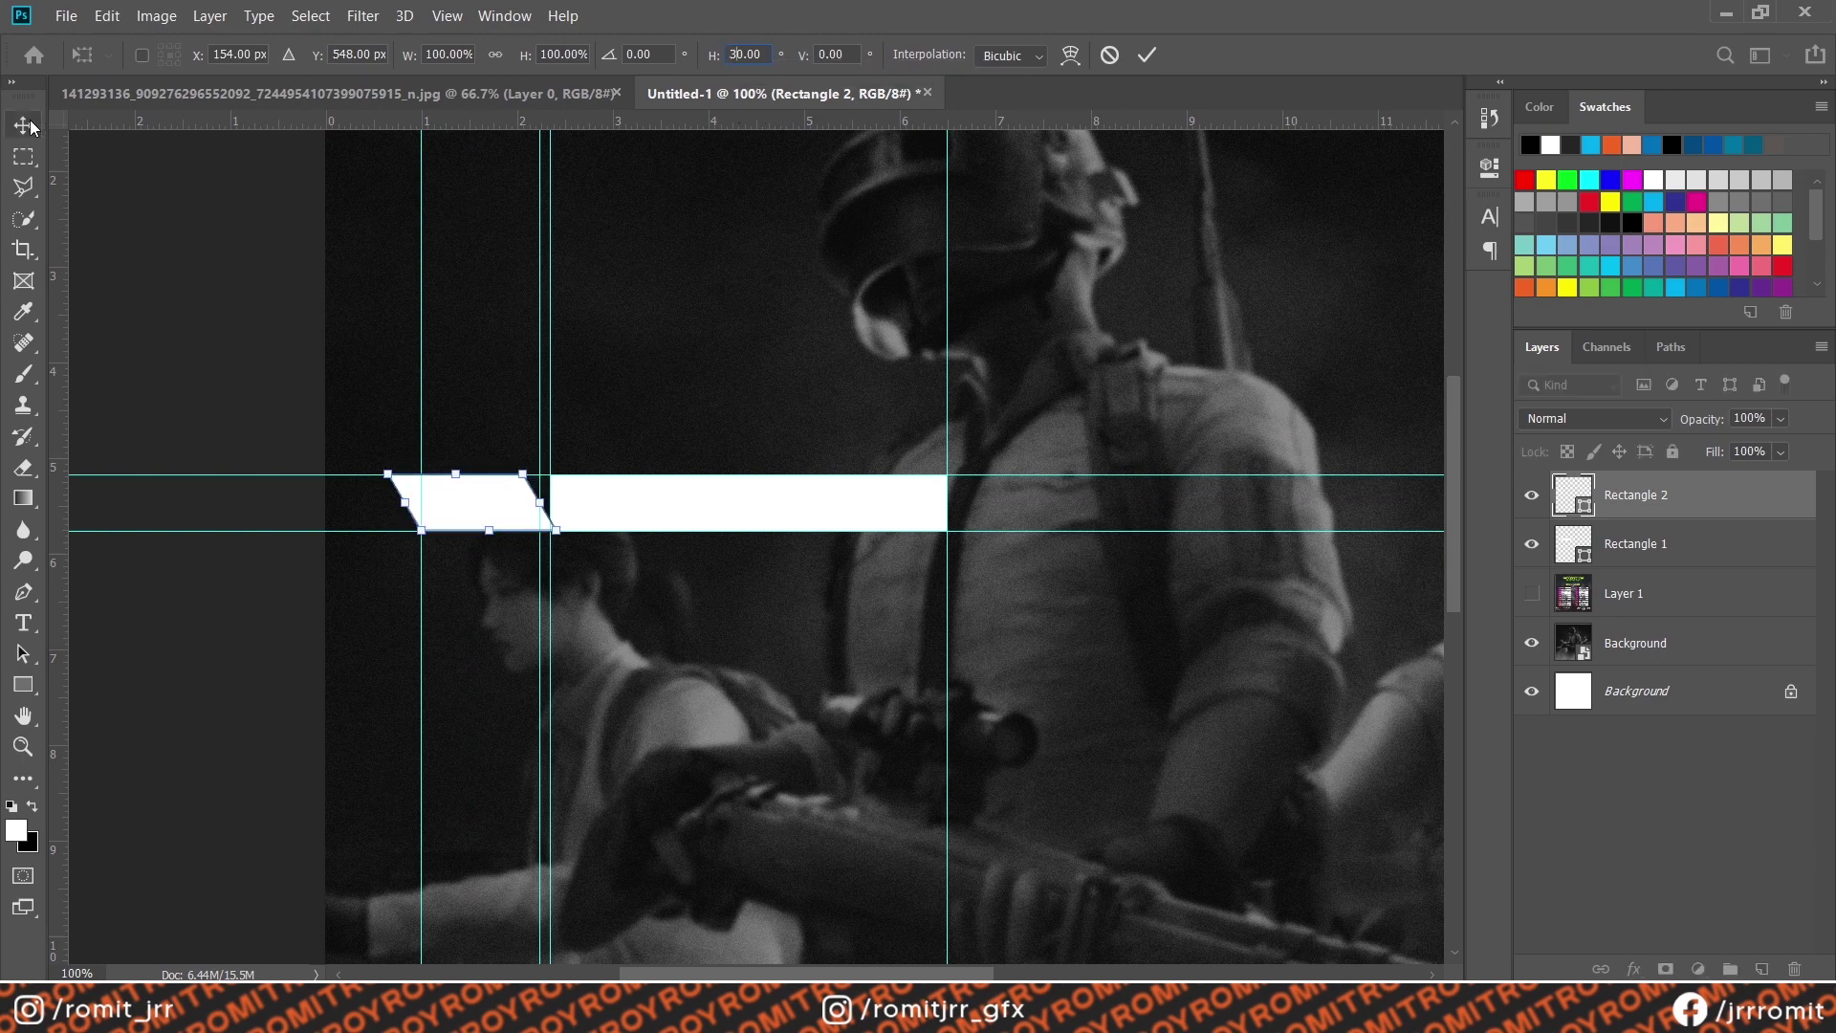
key(Return)
scroll(443, 491, up, 2)
mouse_move(443, 492)
mouse_down()
mouse_move(705, 586)
mouse_move(685, 567)
mouse_move(709, 564)
mouse_up()
Cut a thin gap into the white bar with a rectangular selection
key(m)
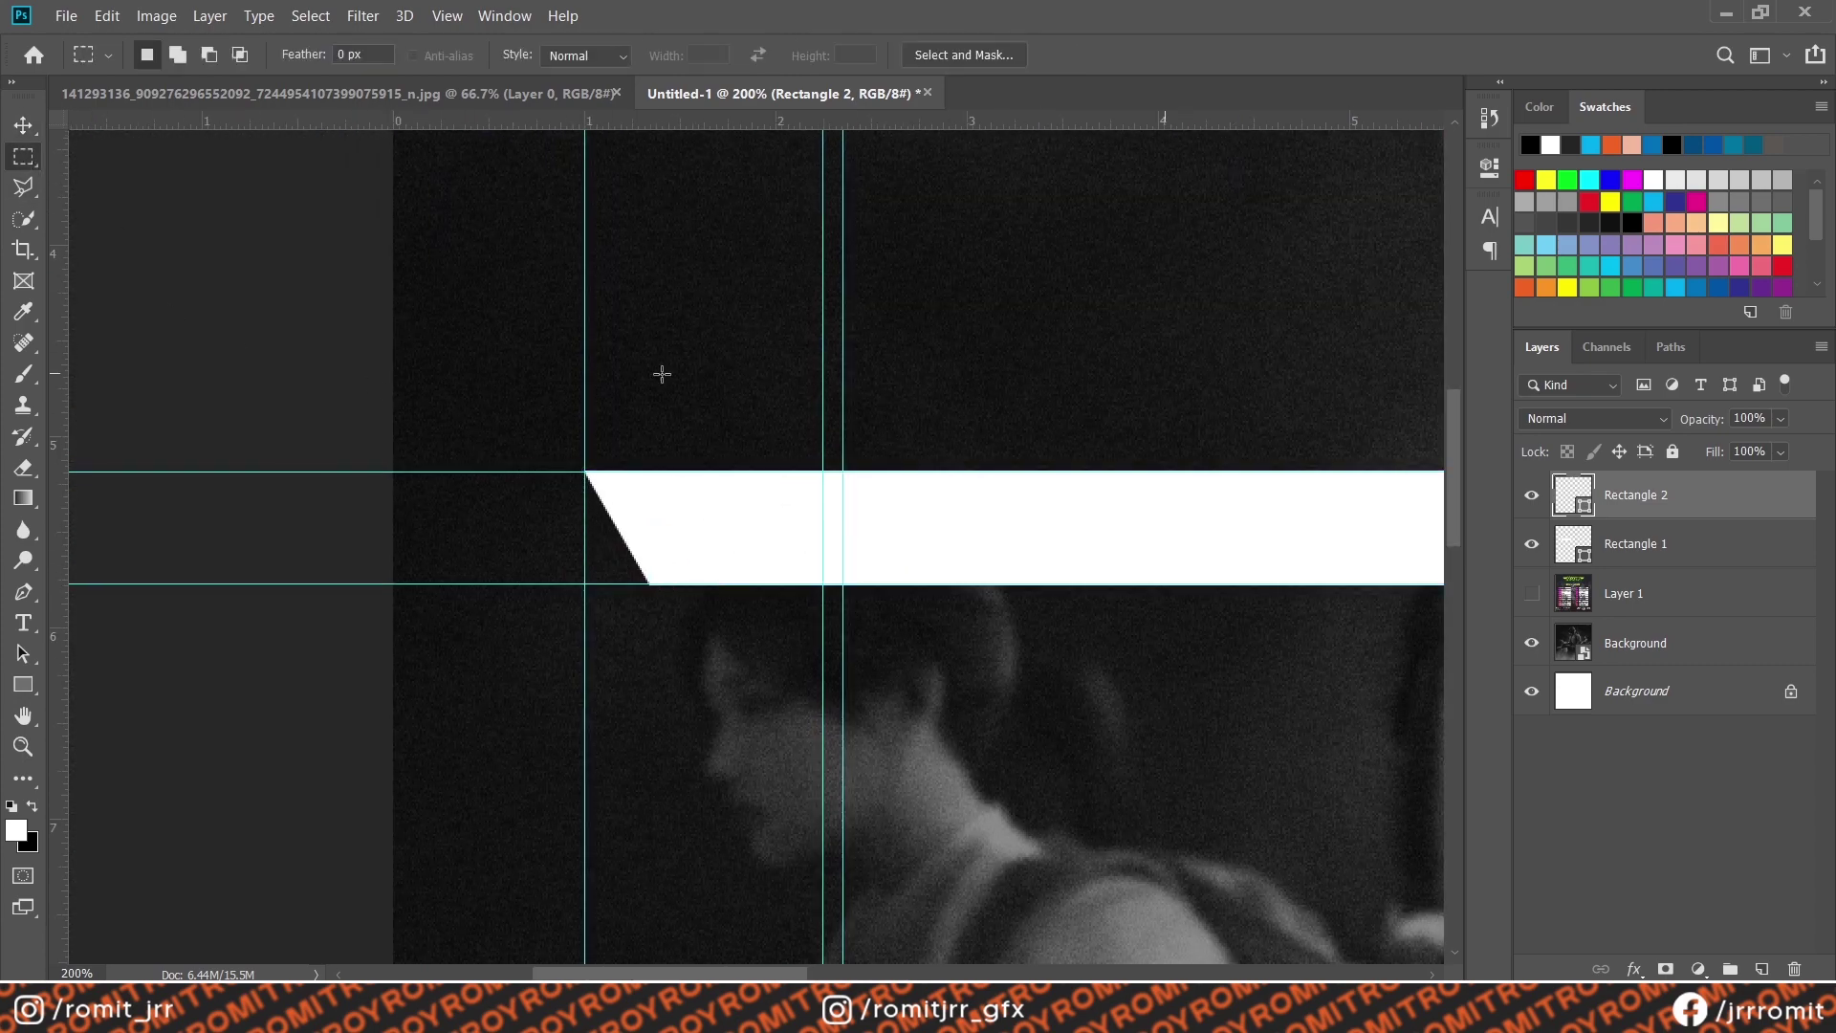
drag(824, 396, 842, 703)
alt+click(1666, 969)
key(ctrl+minus)
key(ctrl+minus)
key(v)
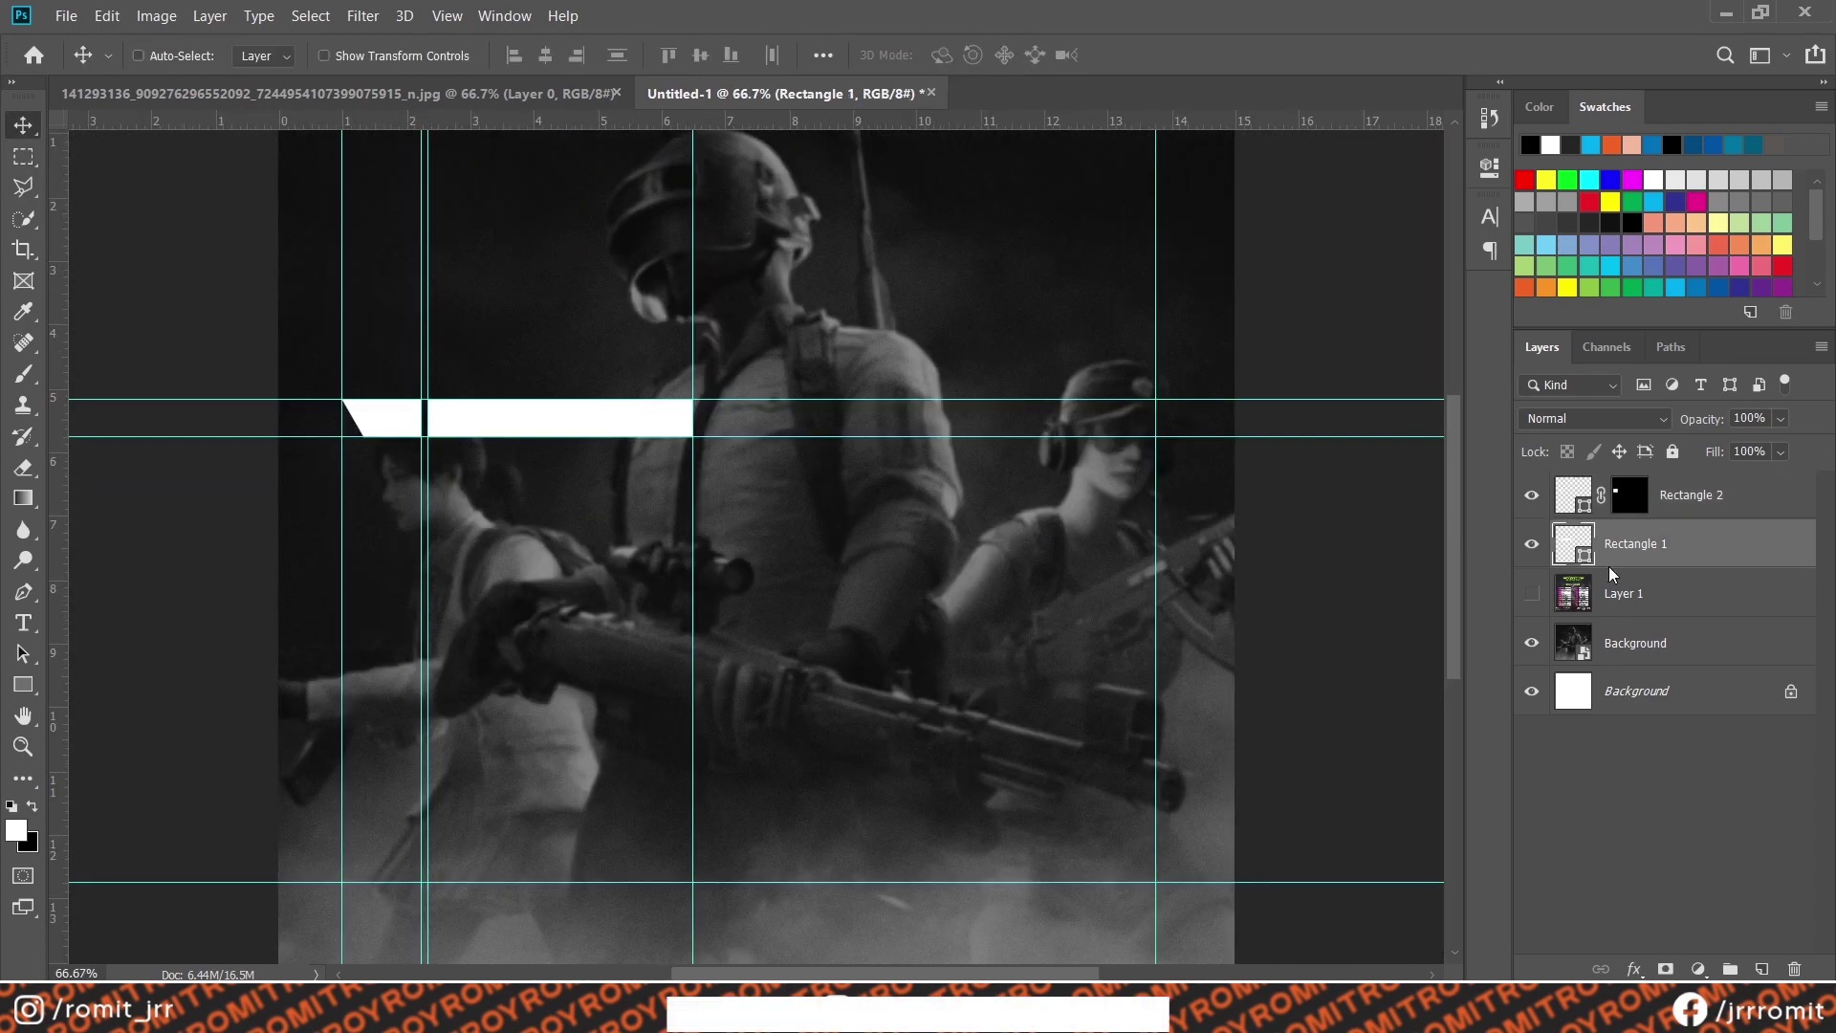
Convert the name bar layer into a smart object
right_click(1608, 555)
click(1339, 306)
right_click(1616, 543)
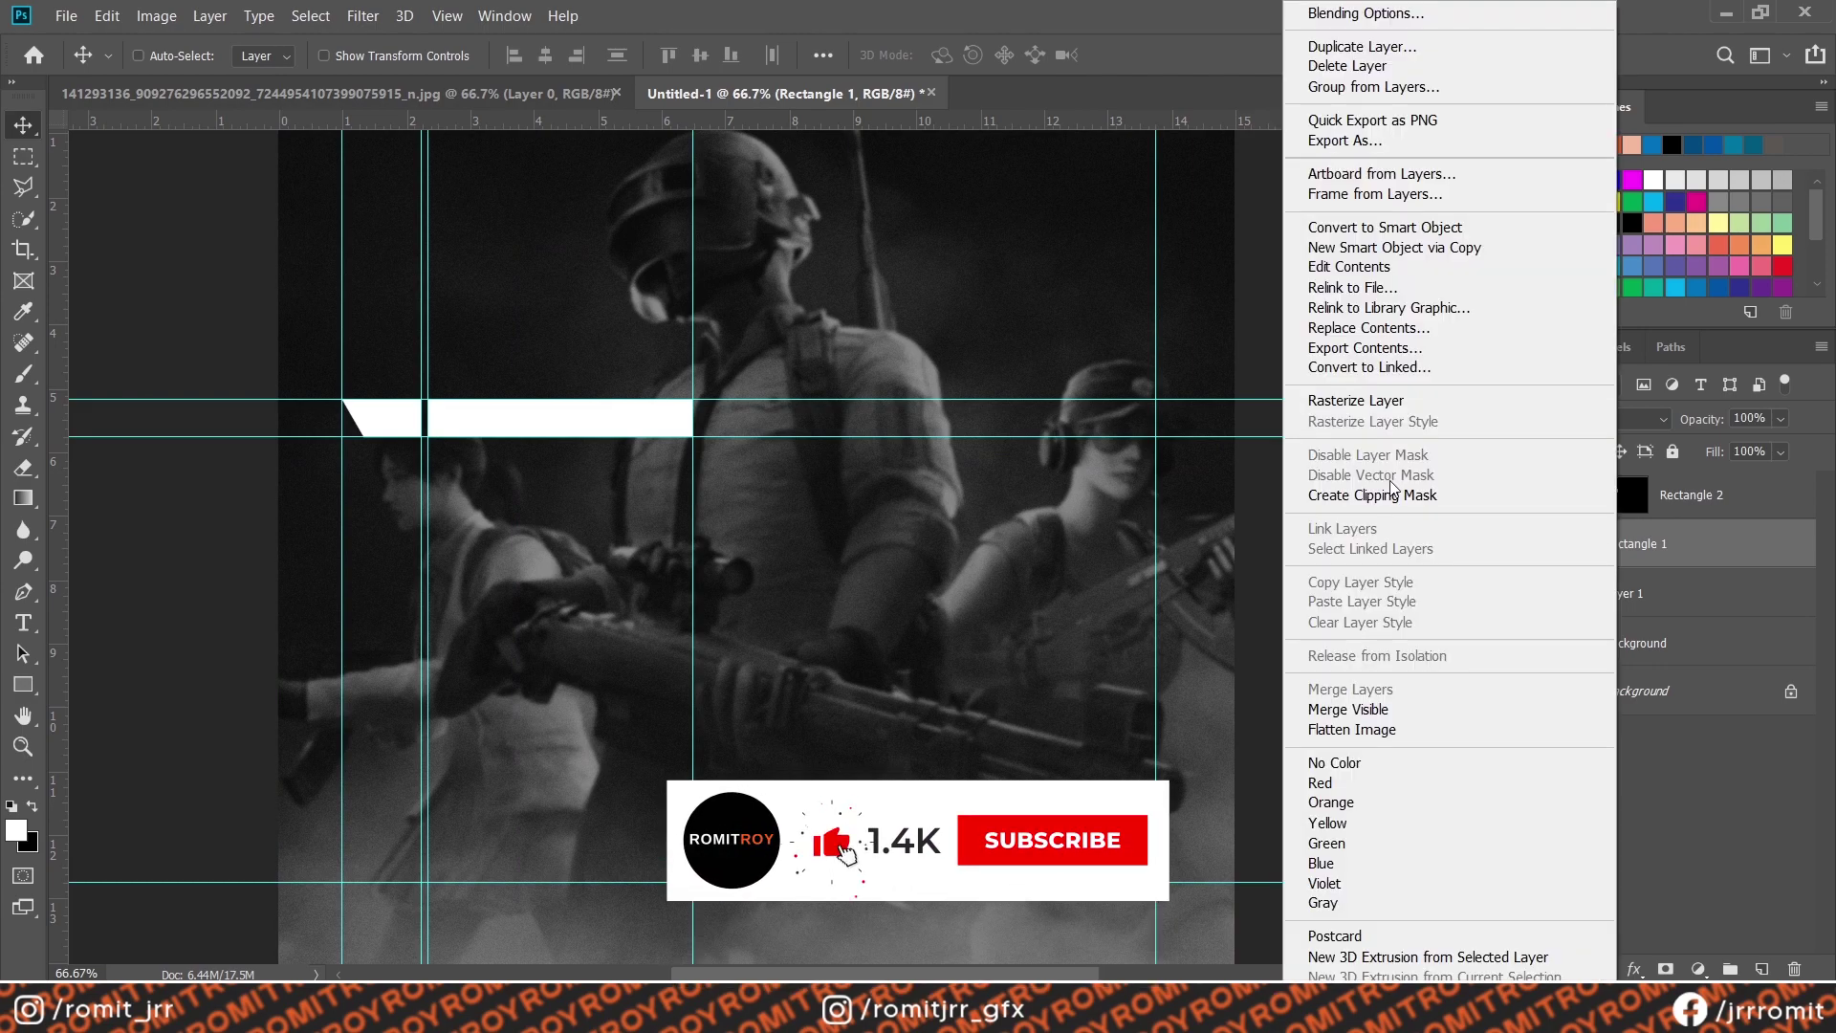
click(1384, 227)
double_click(1642, 543)
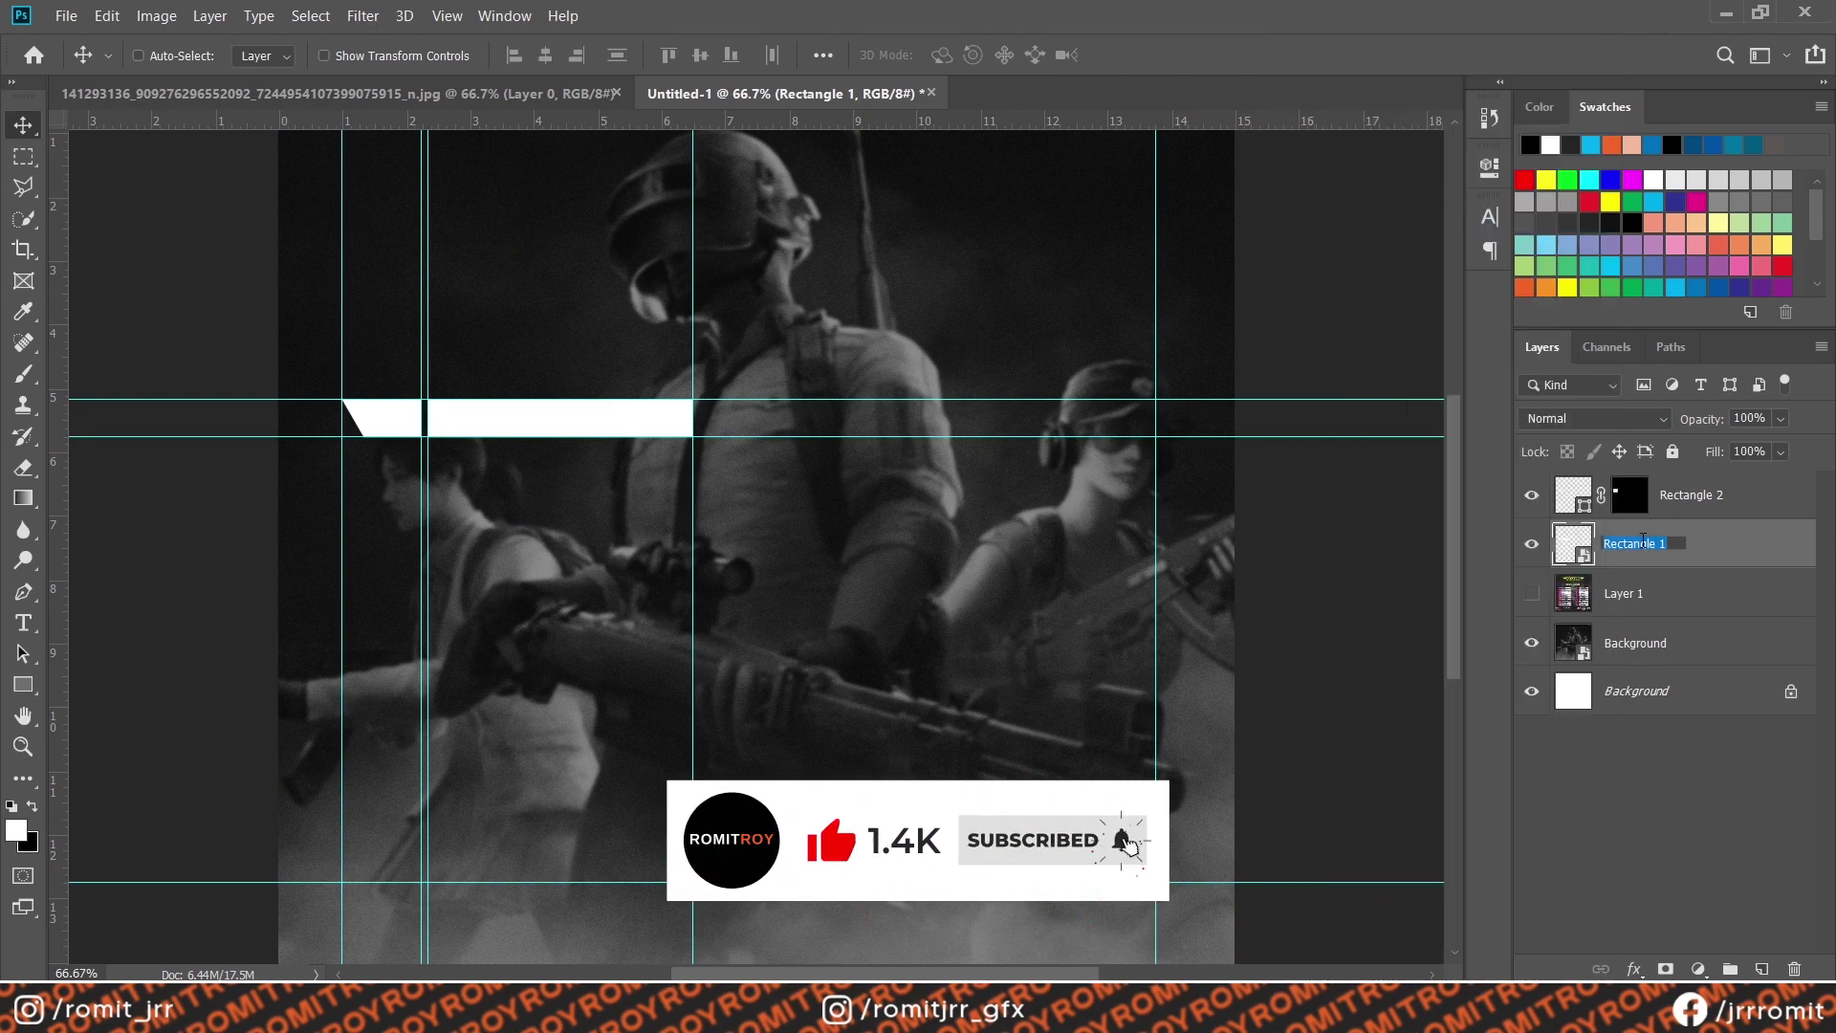
right_click(1711, 520)
key(Escape)
Convert the slanted tab into a smart object and rename a bar layer 'Name'
key(u)
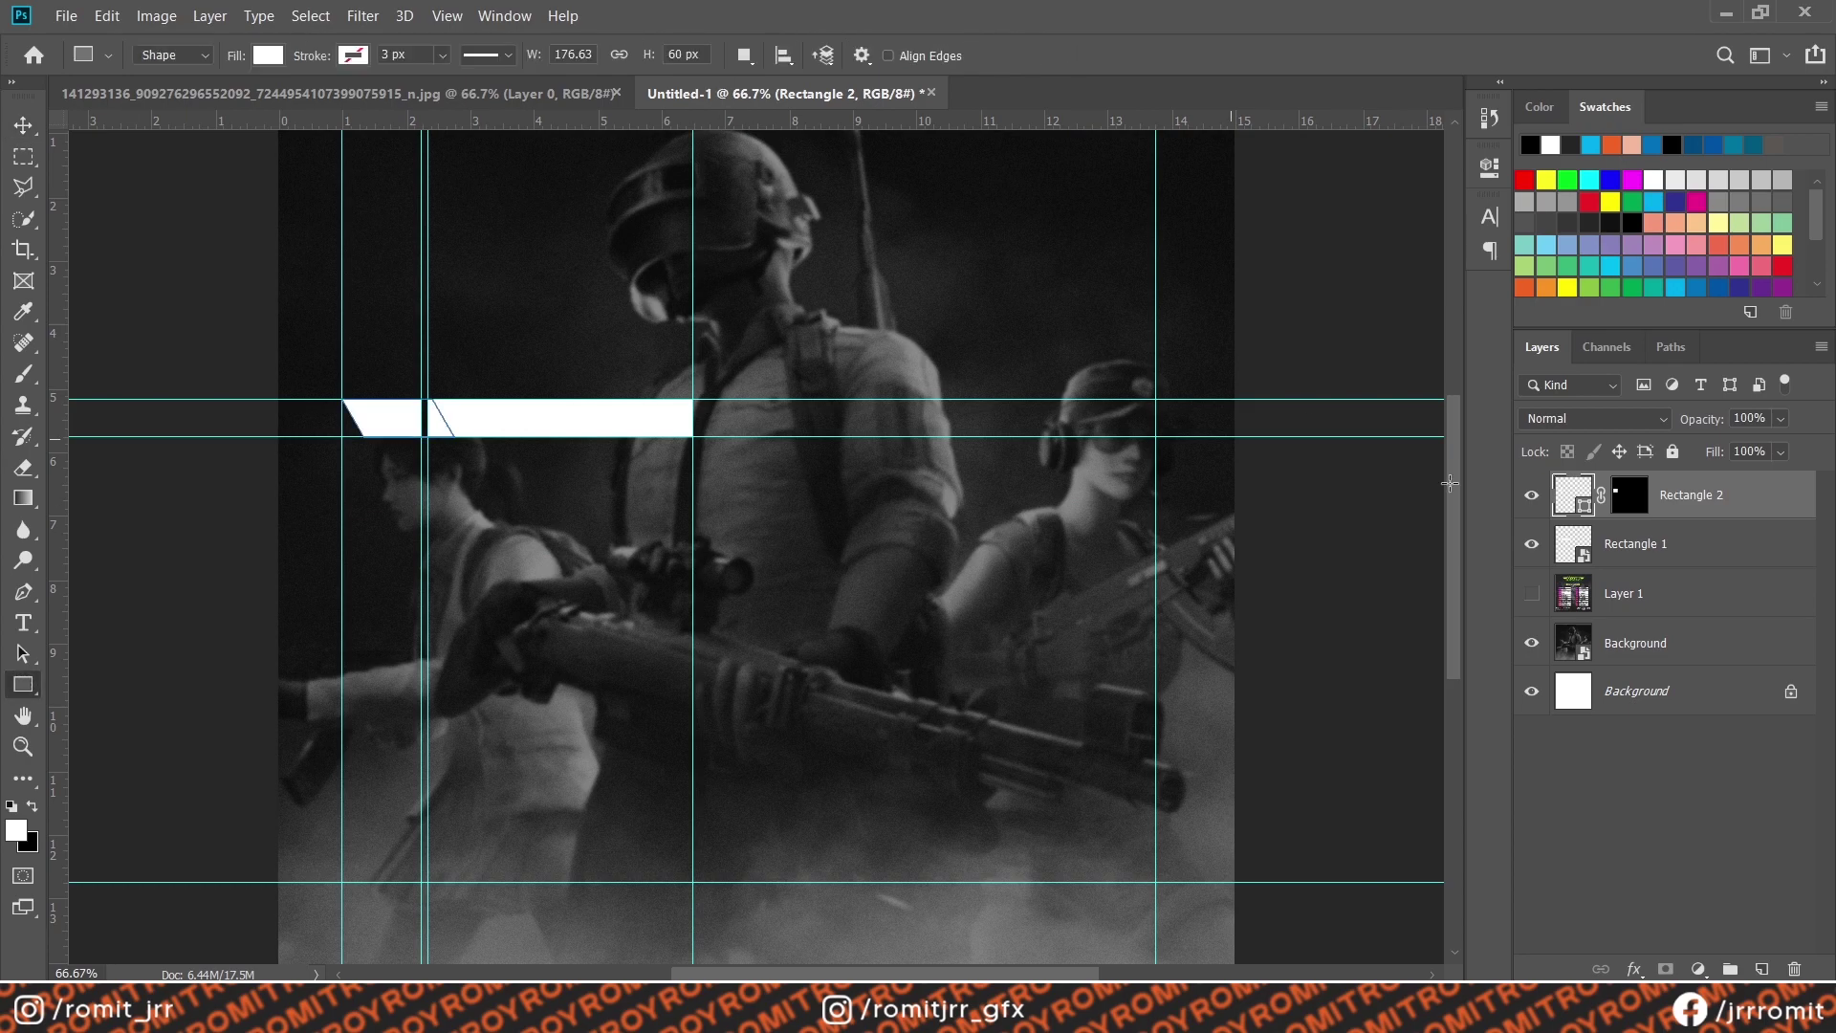
right_click(1690, 507)
click(1456, 309)
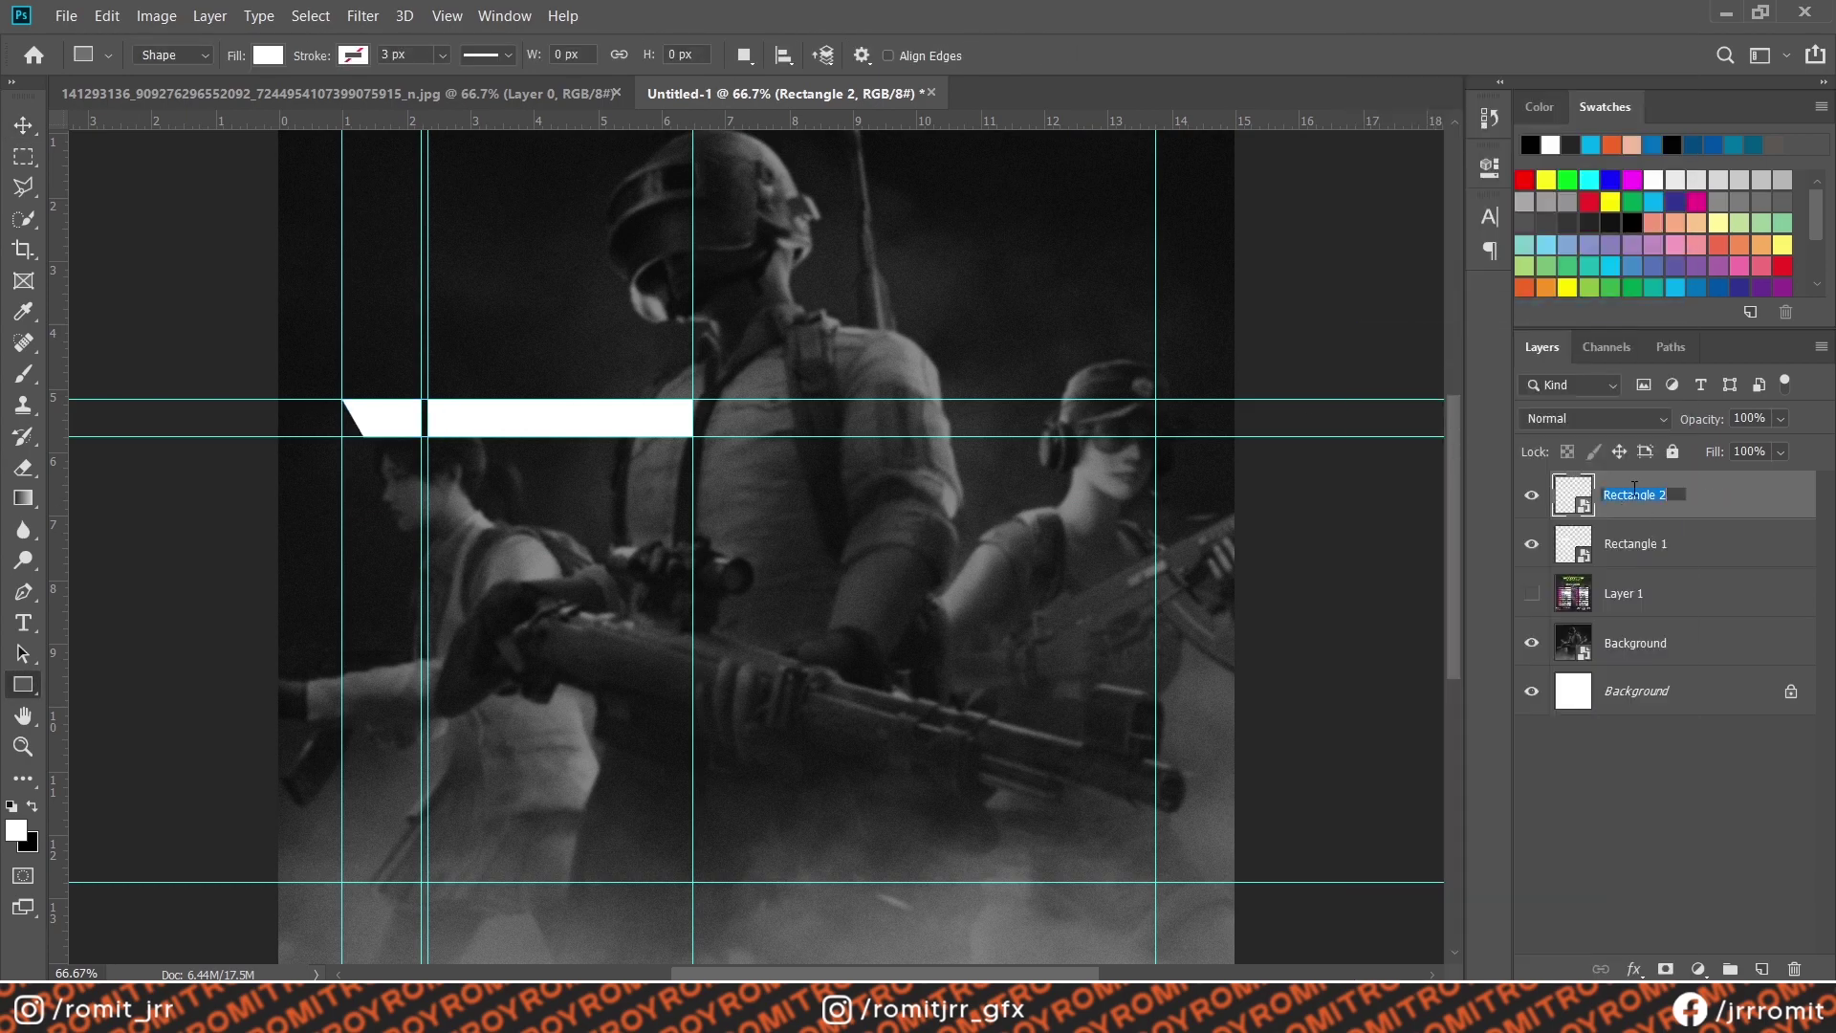
text(Left Bar)
double_click(1635, 543)
text(Name)
key(Return)
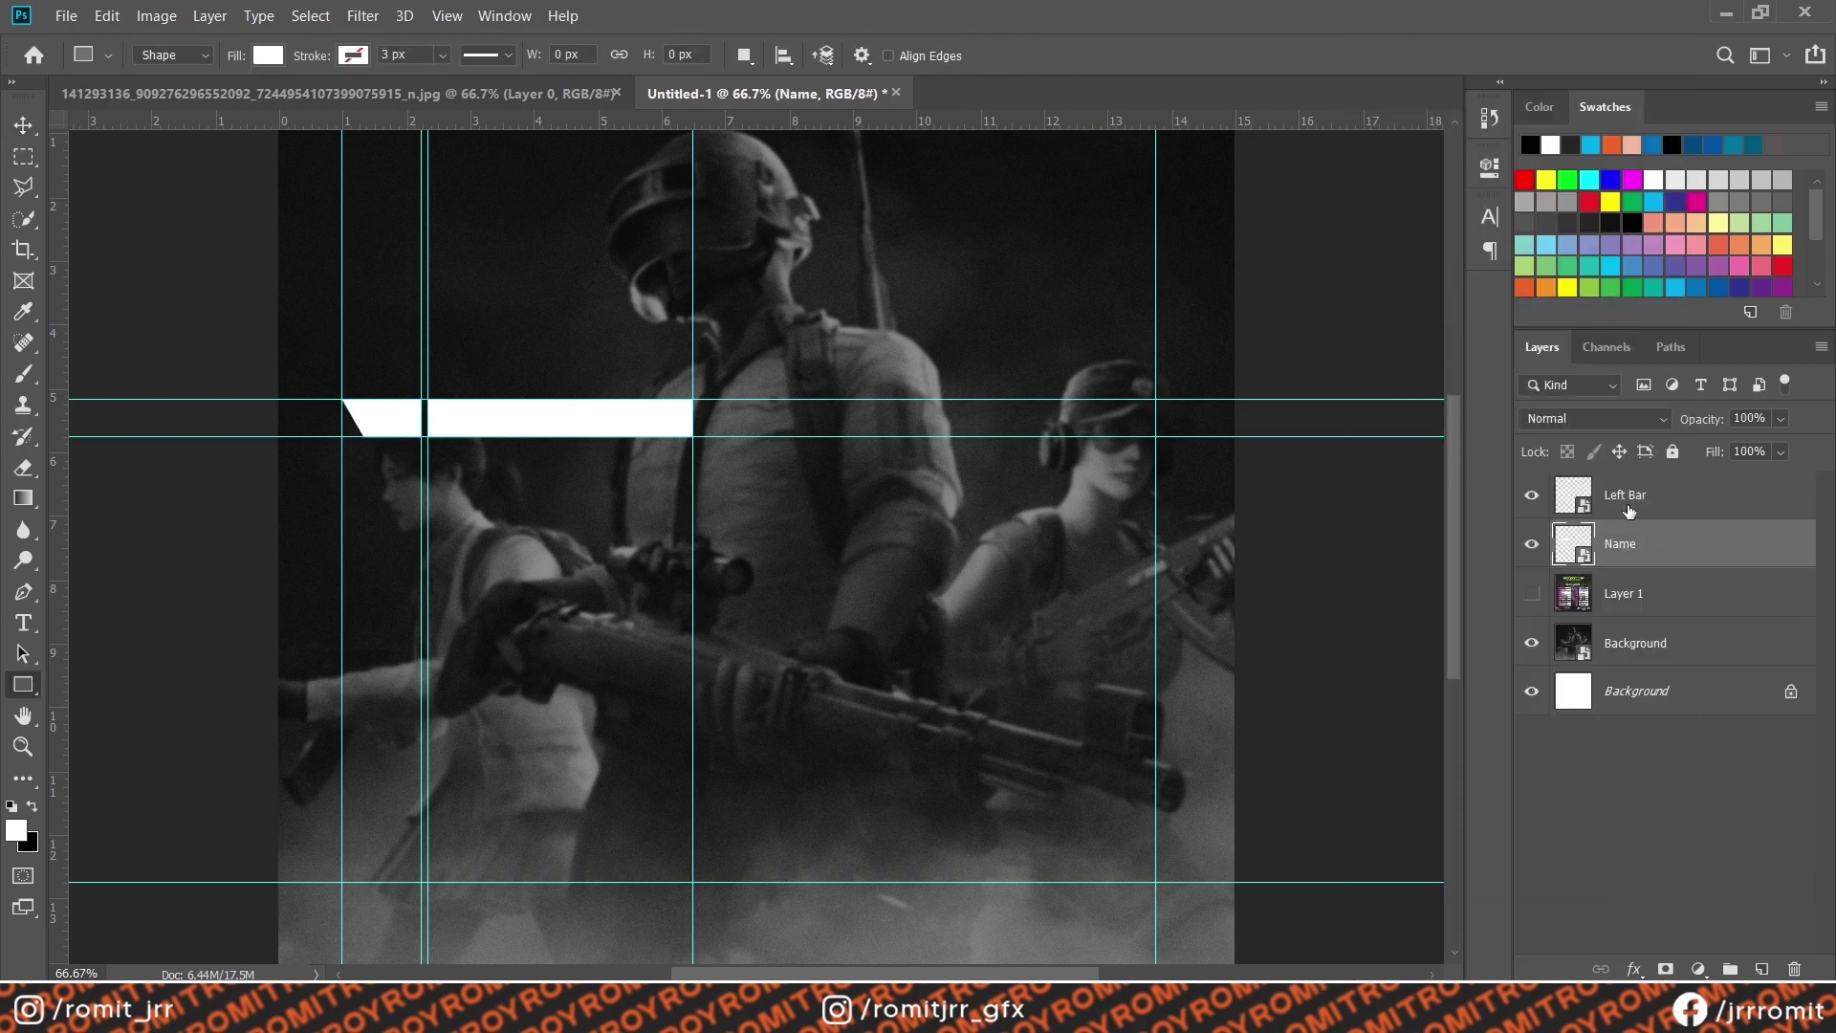
Select both bar layers and duplicate them
shift+click(1626, 495)
key(ctrl+j)
click(23, 124)
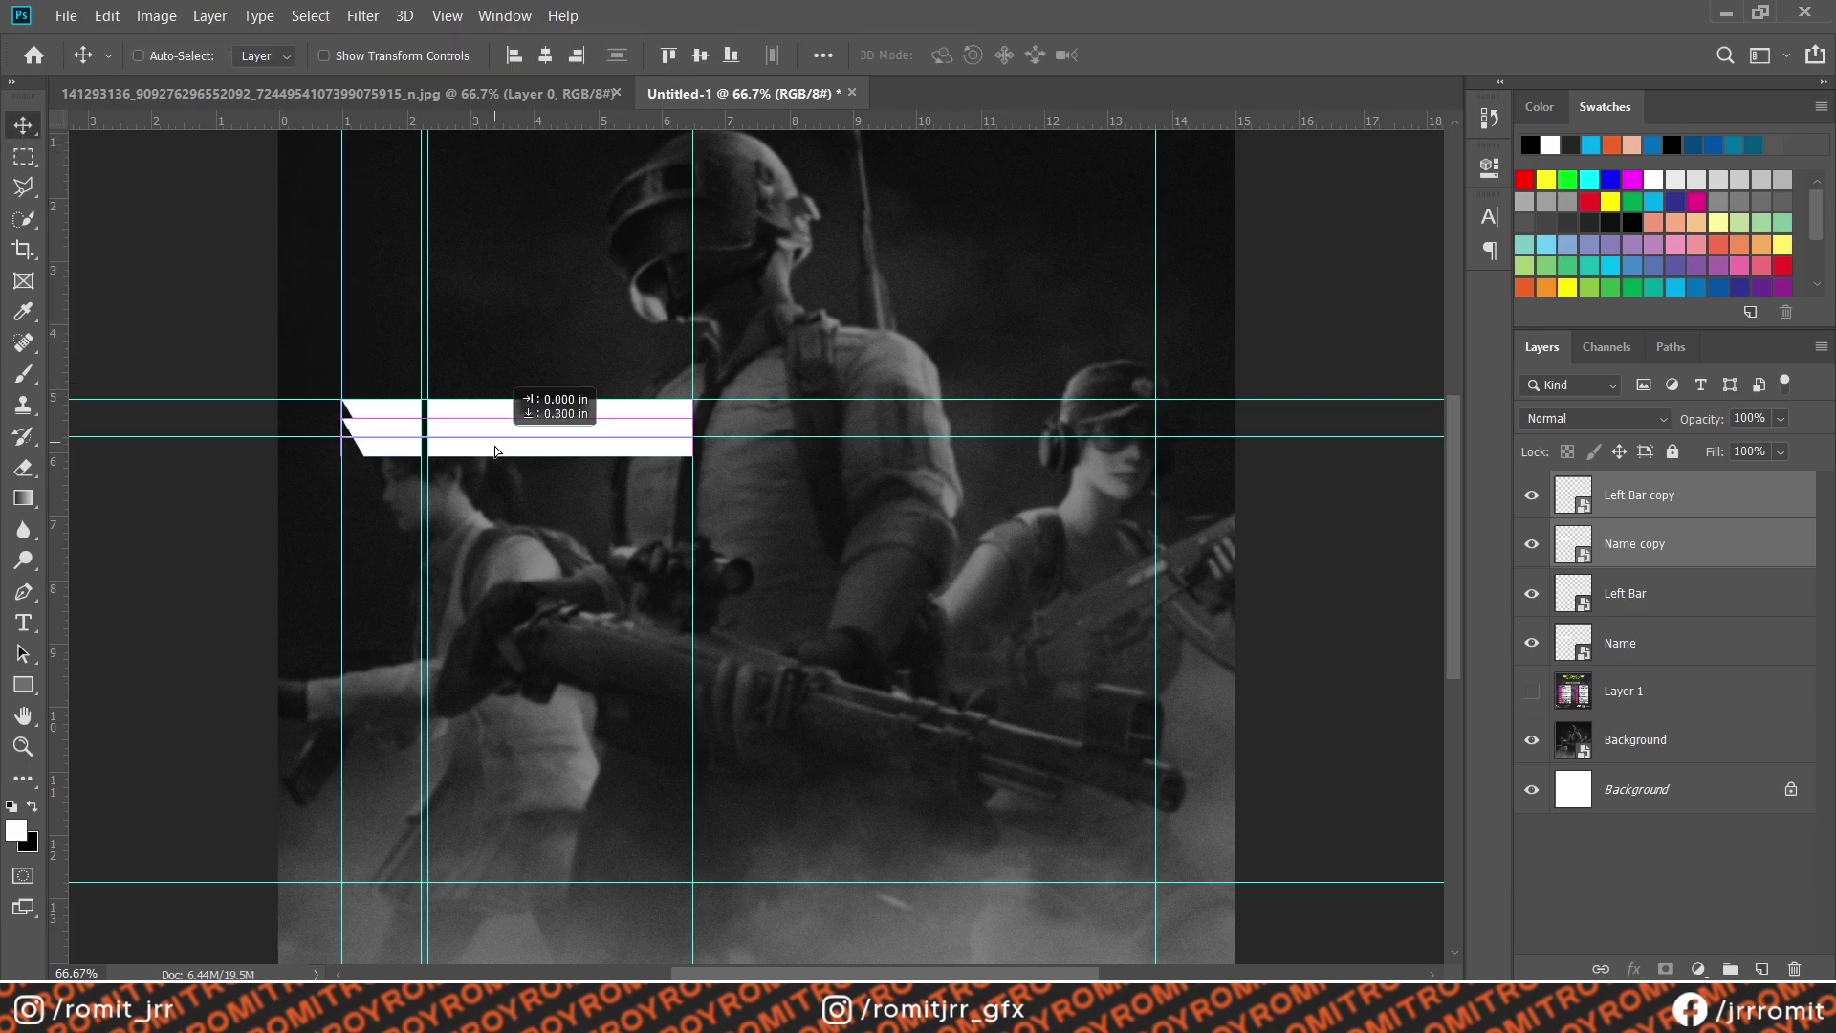
Duplicate and move the bar pairs down to build up to eight rows
drag(496, 423, 490, 469)
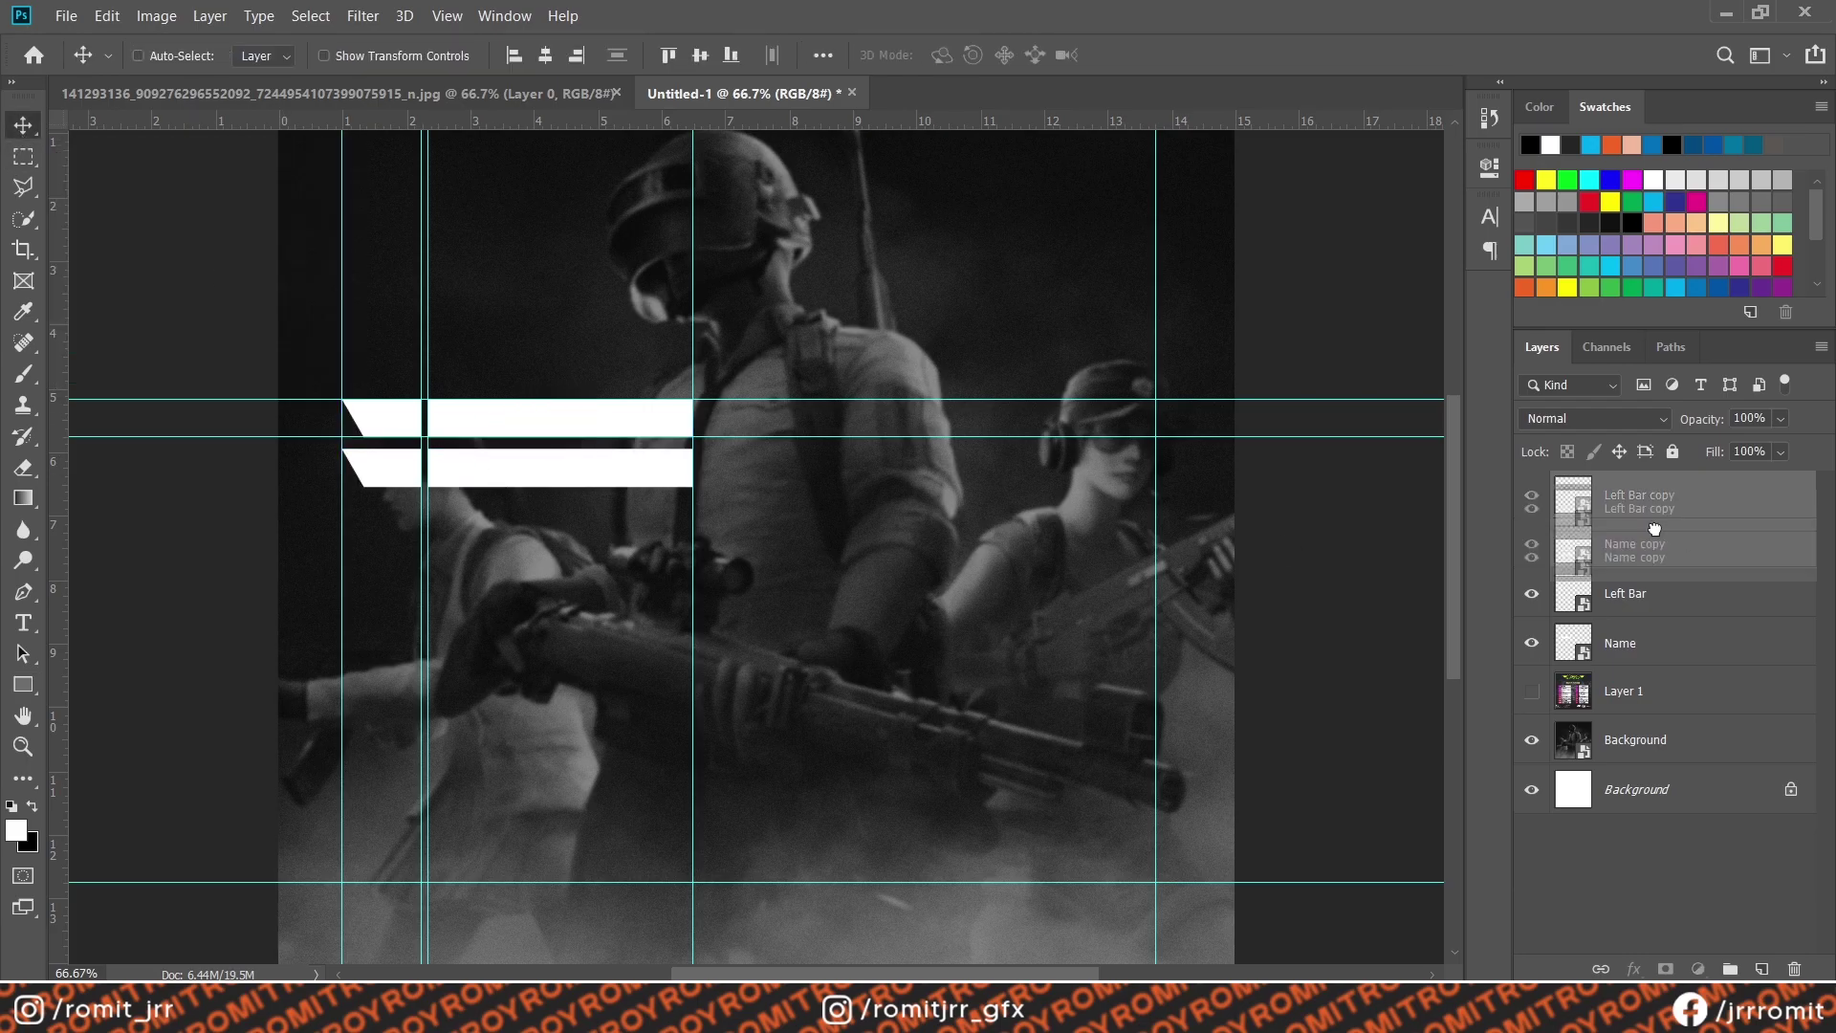
shift+click(1626, 643)
drag(1626, 643, 1764, 971)
drag(492, 482, 493, 582)
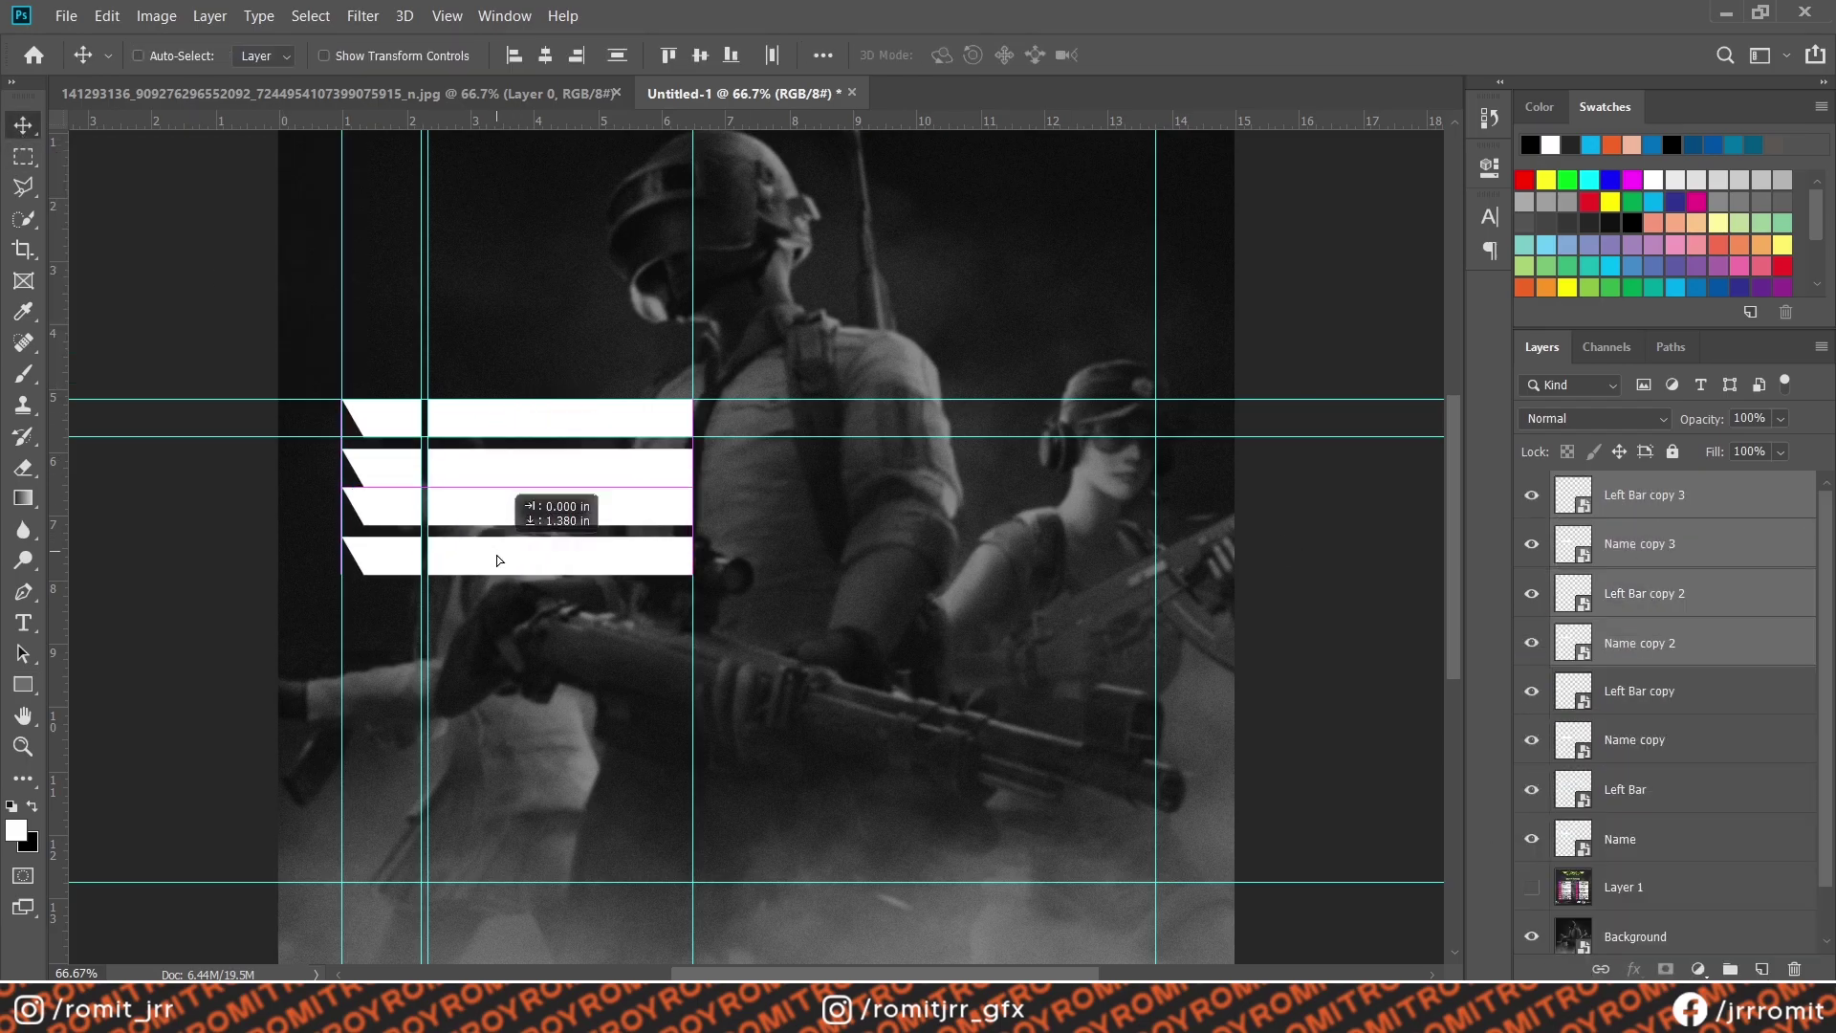
shift+click(1620, 839)
drag(1620, 839, 1765, 971)
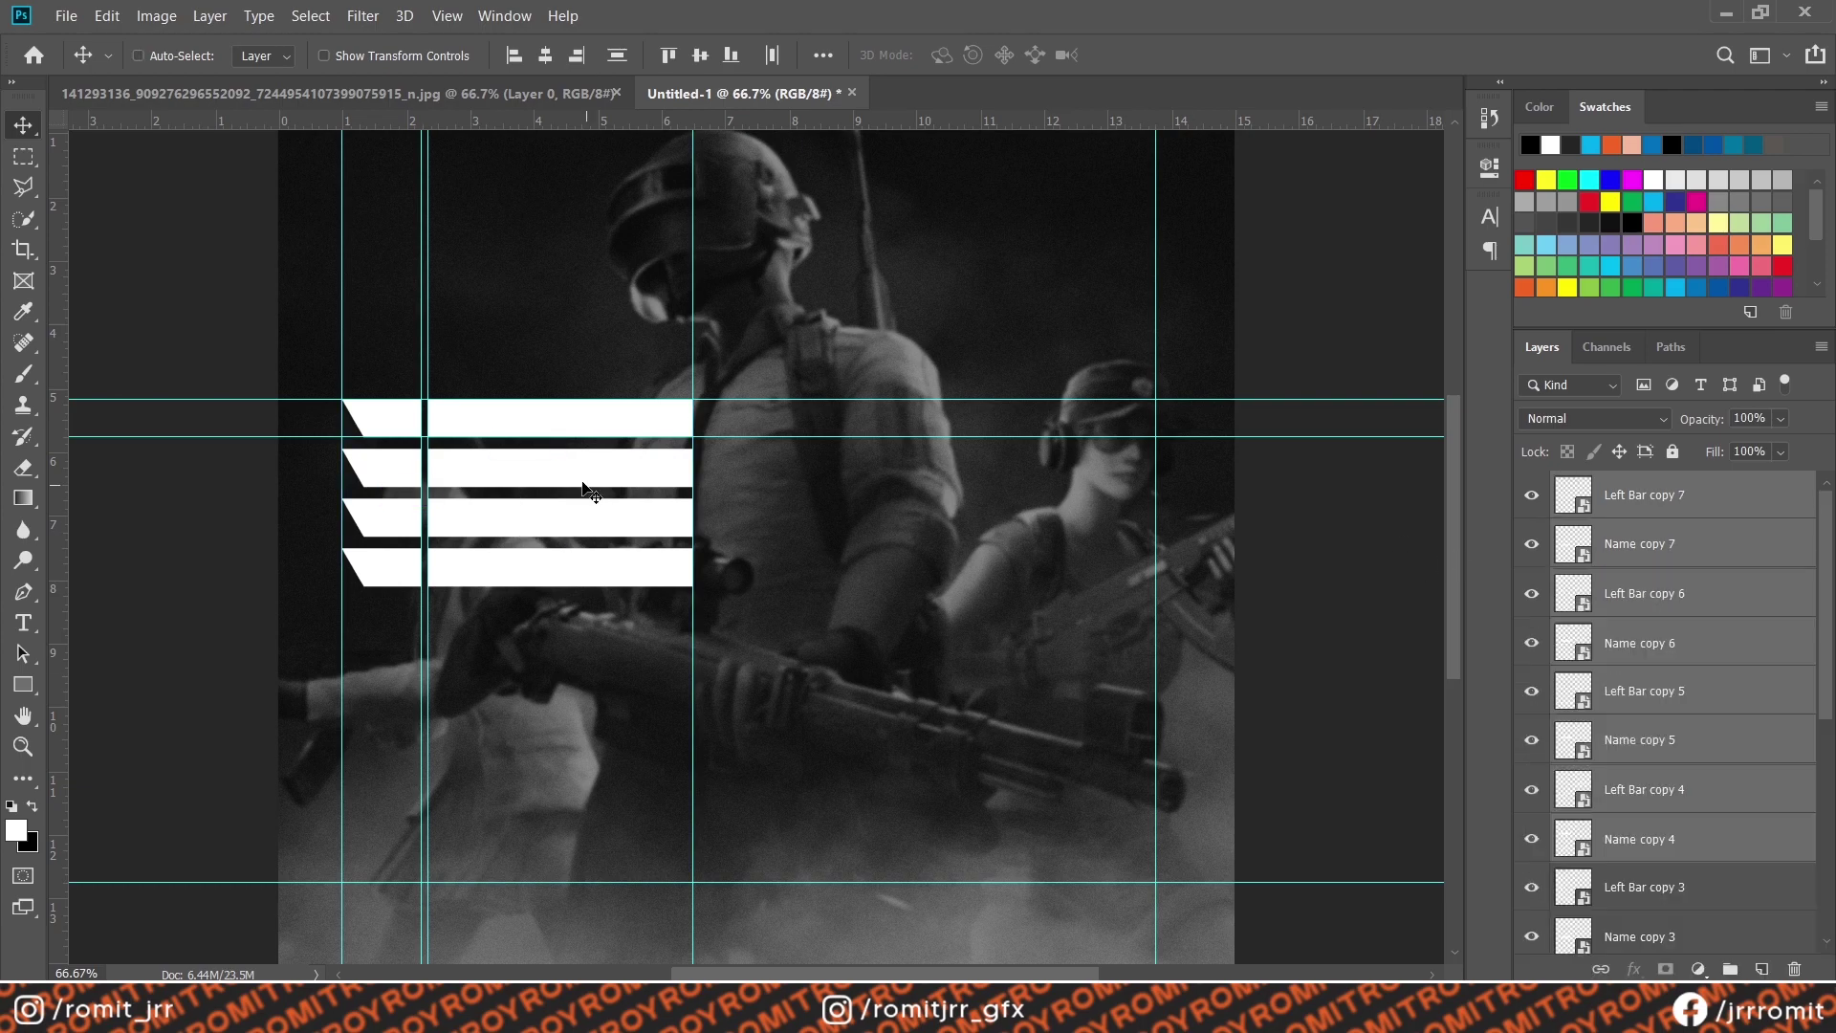
drag(564, 526, 571, 725)
Check the reference, then duplicate the last row pair down to make ten rows
click(358, 100)
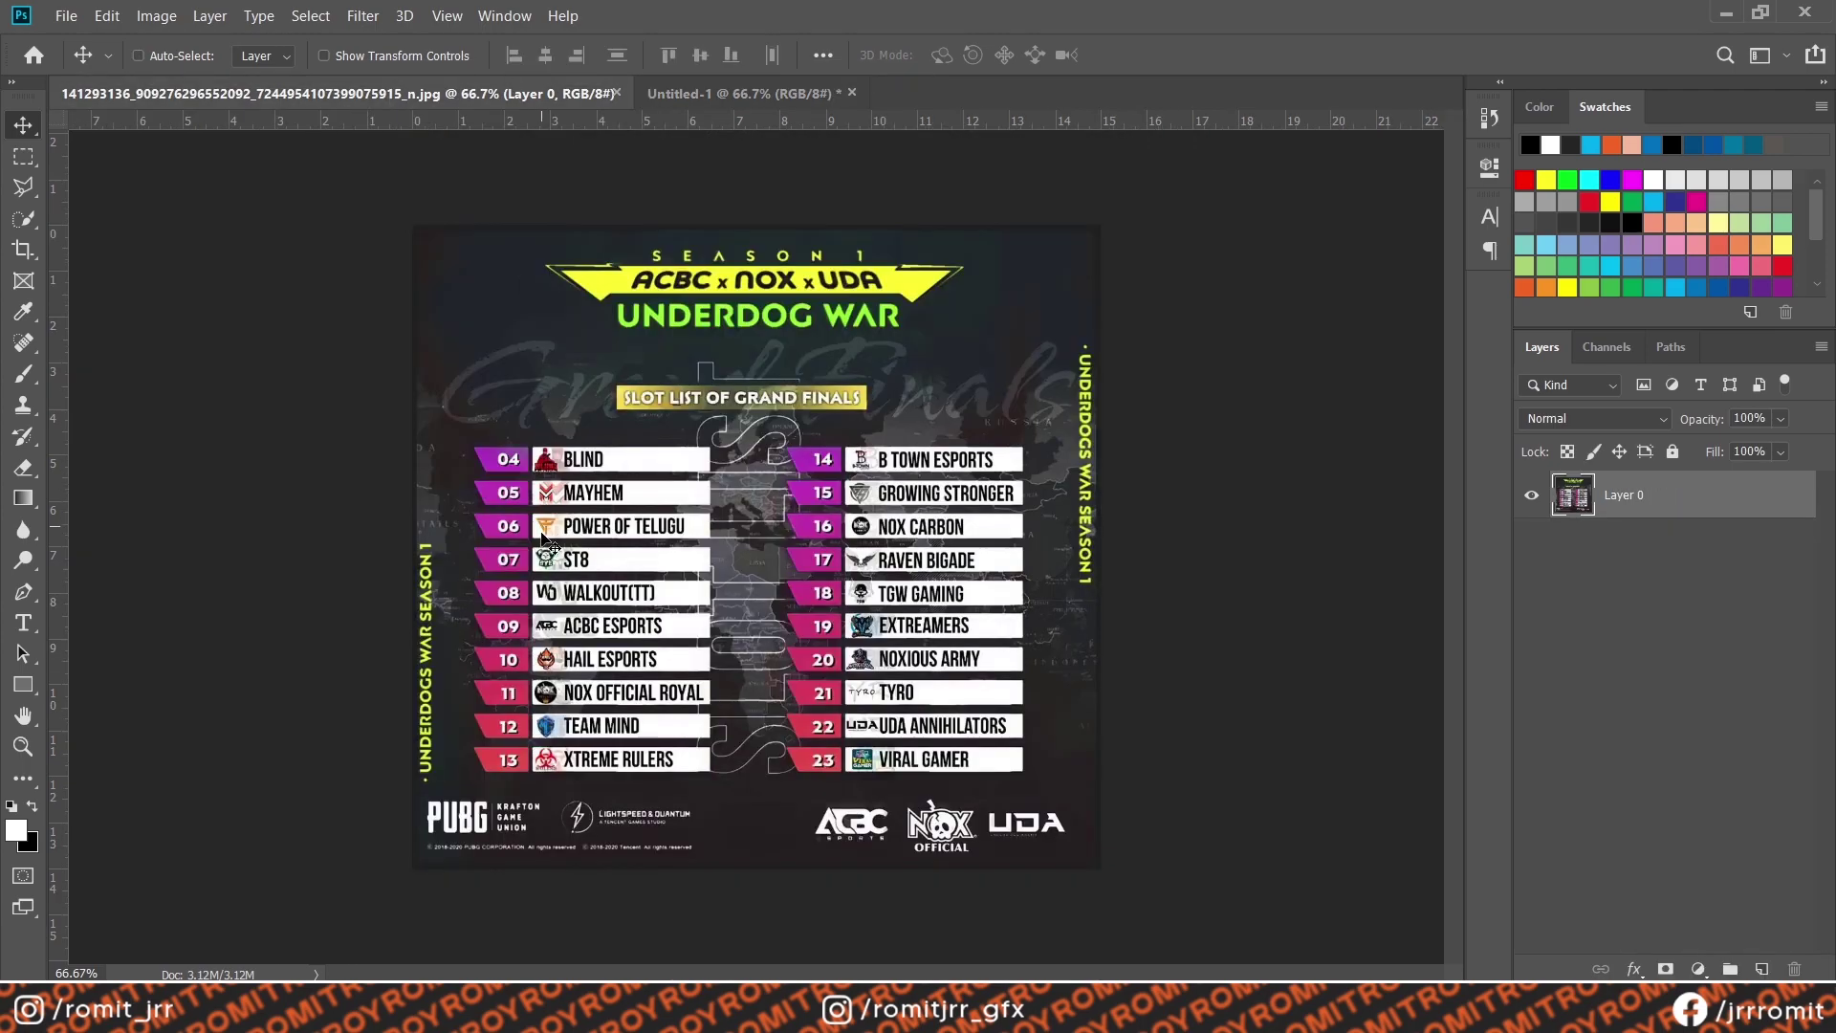
click(700, 89)
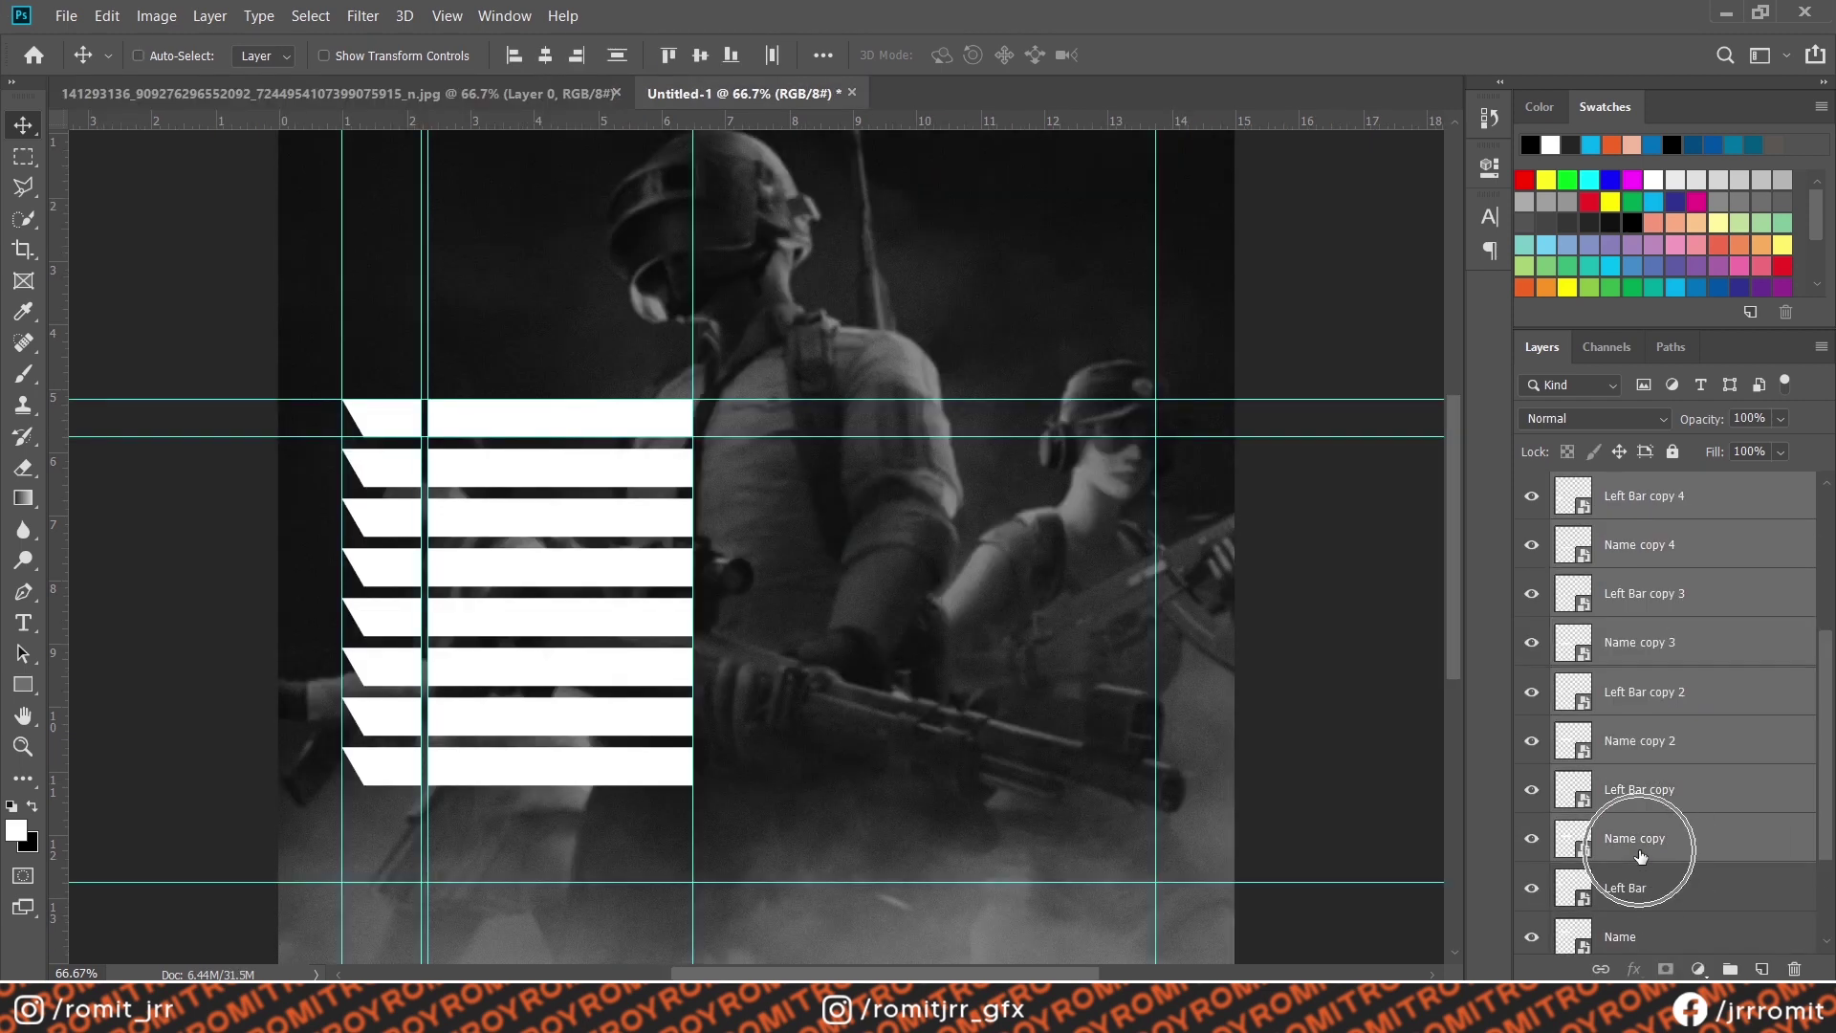
scroll(1623, 714, up, 2)
mouse_move(1651, 516)
mouse_down()
mouse_move(1623, 754)
mouse_move(1638, 650)
mouse_up()
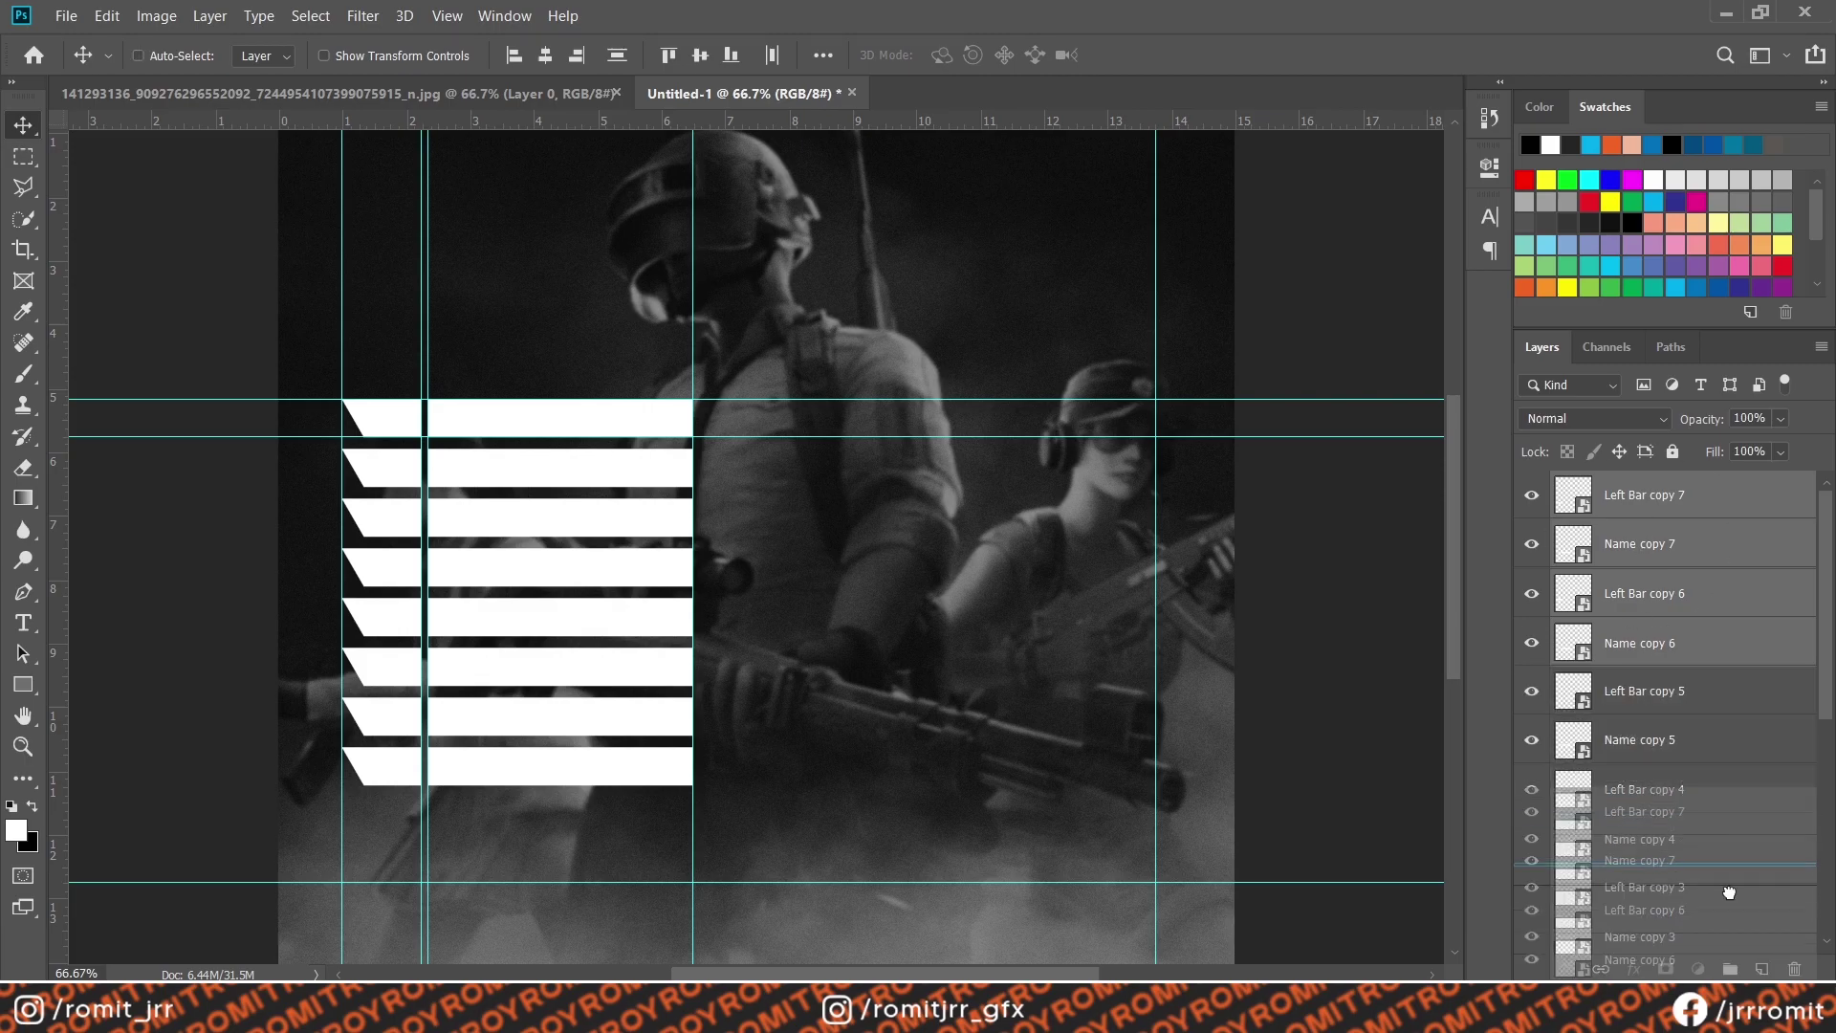
drag(497, 526, 496, 620)
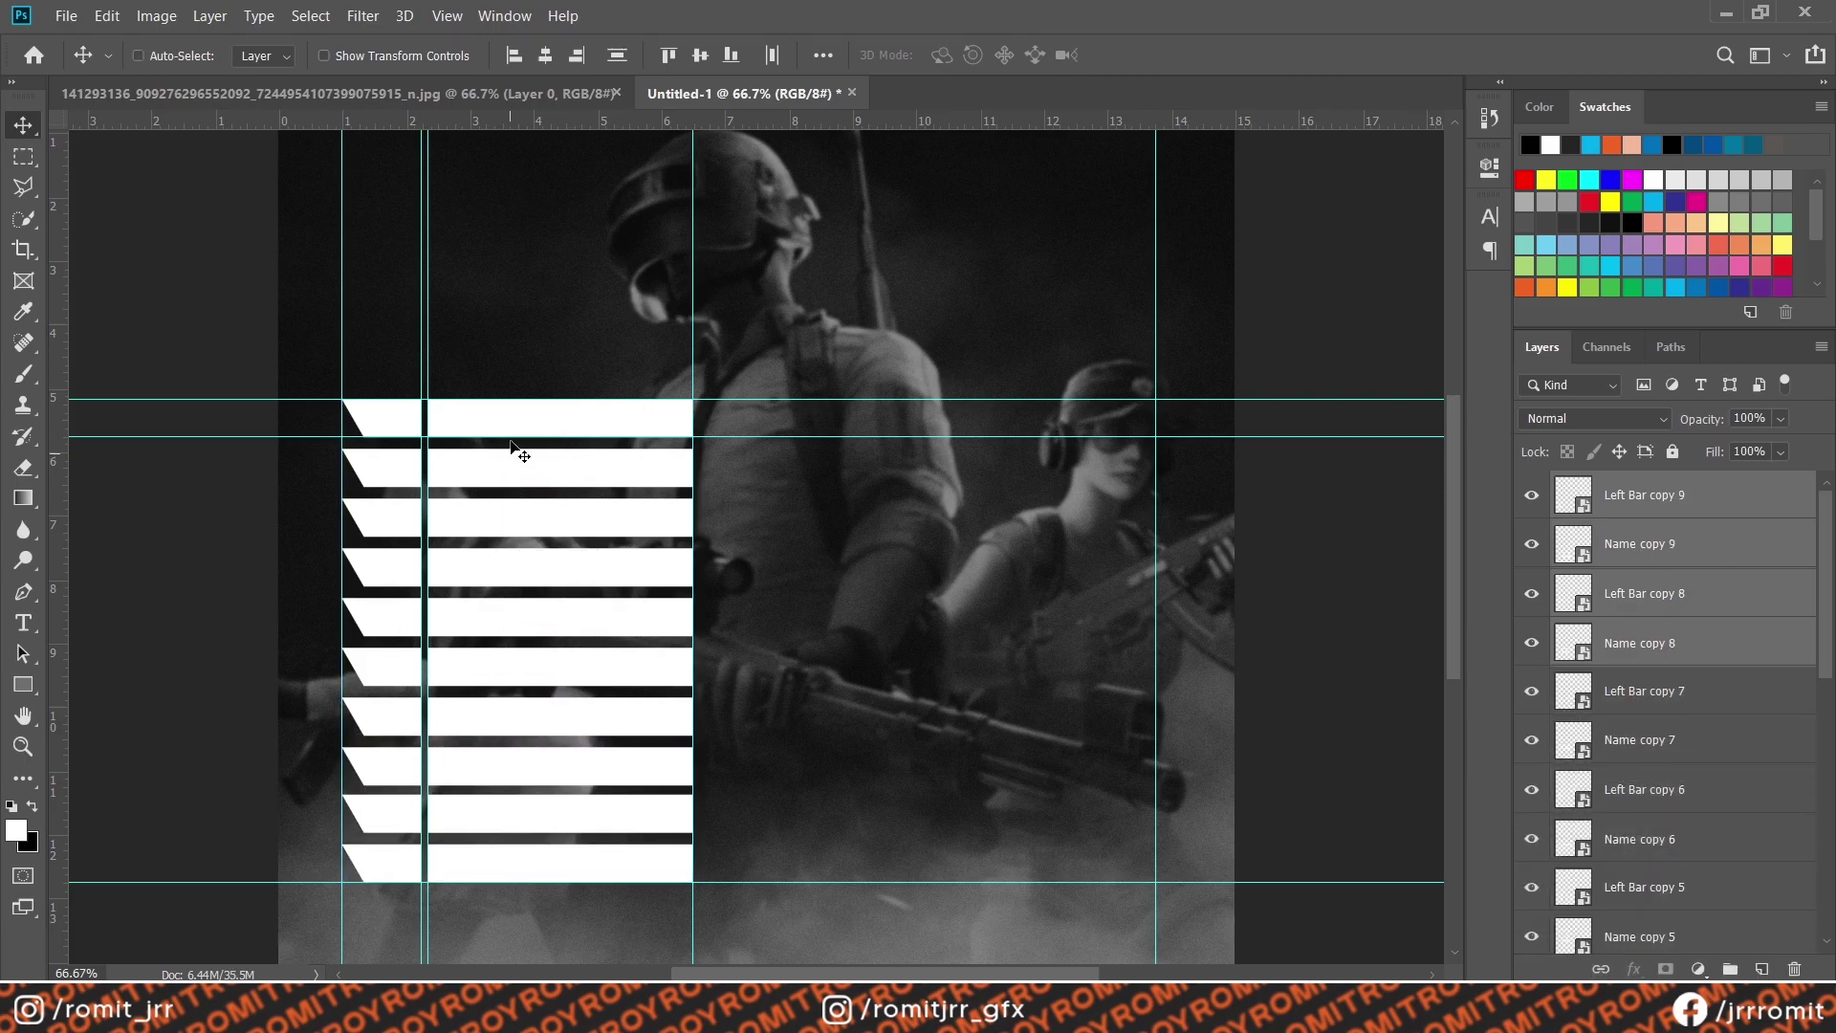
Select all Left Bar layers and move them above the name layers
click(1626, 499)
ctrl+click(1635, 593)
ctrl+click(1640, 690)
ctrl+click(1644, 779)
scroll(1643, 780, down, 1)
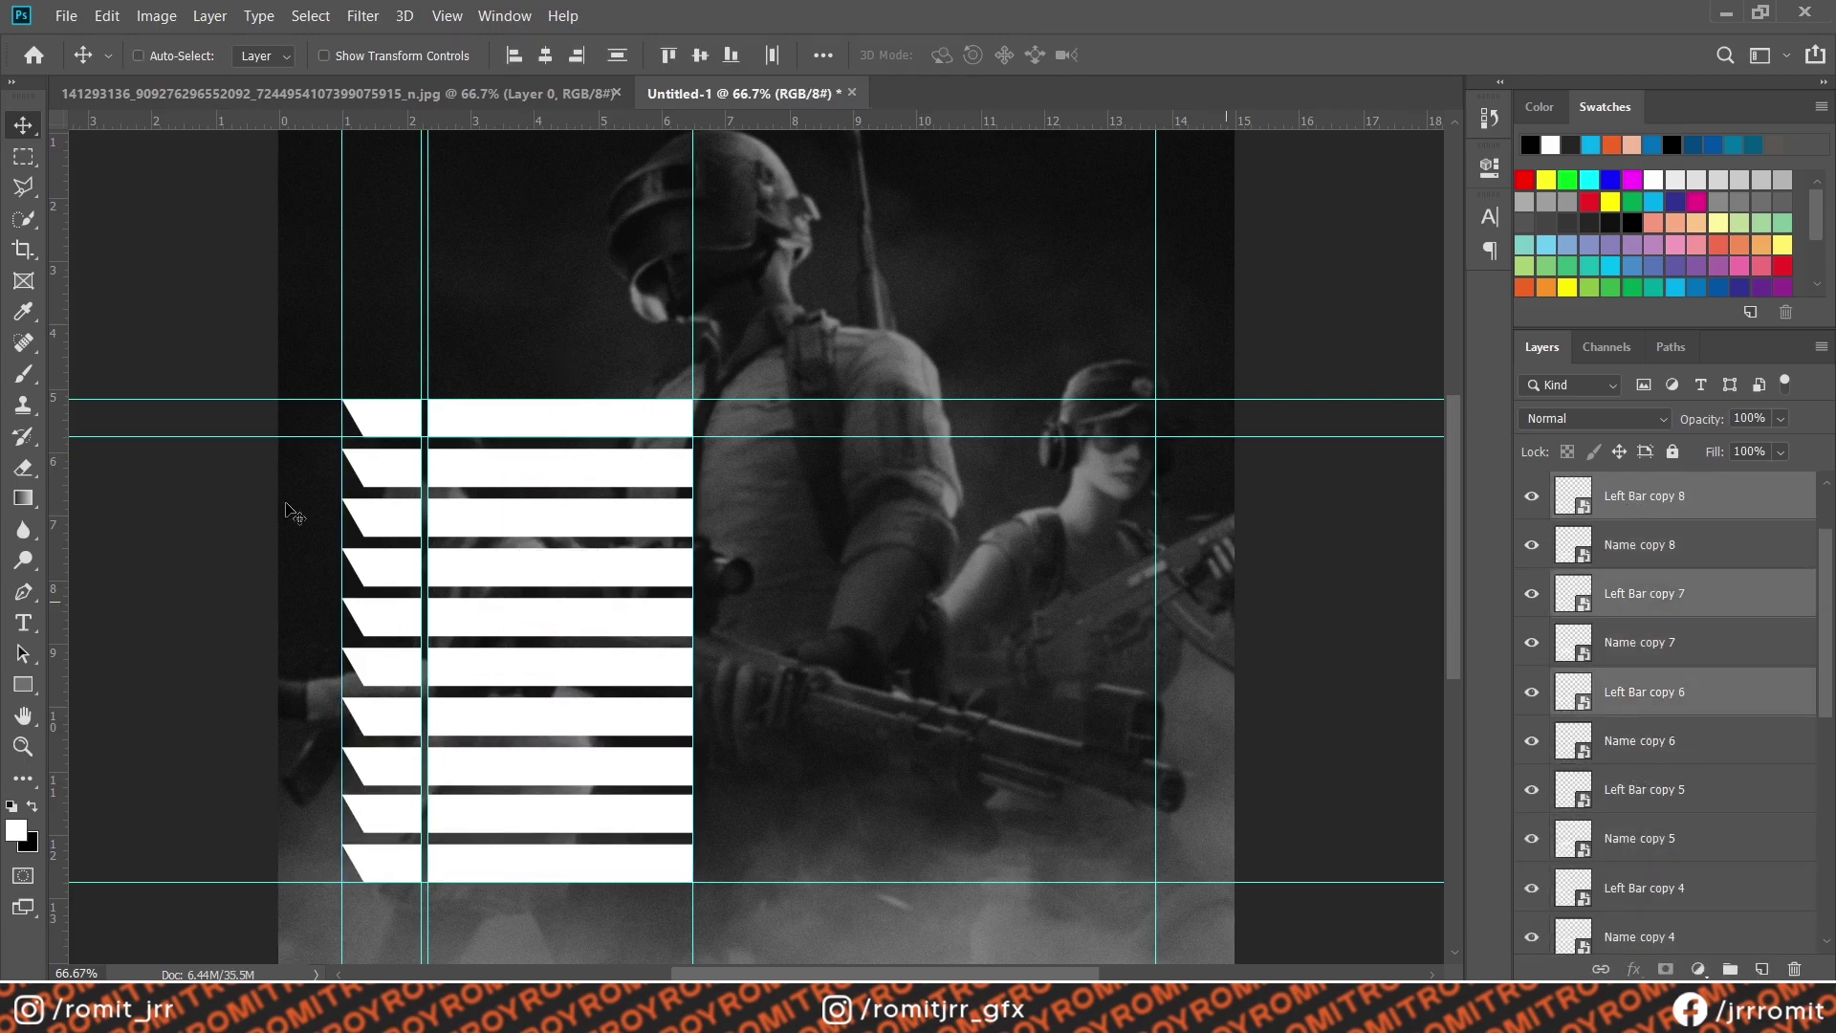
scroll(1626, 727, down, 4)
ctrl+click(1638, 691)
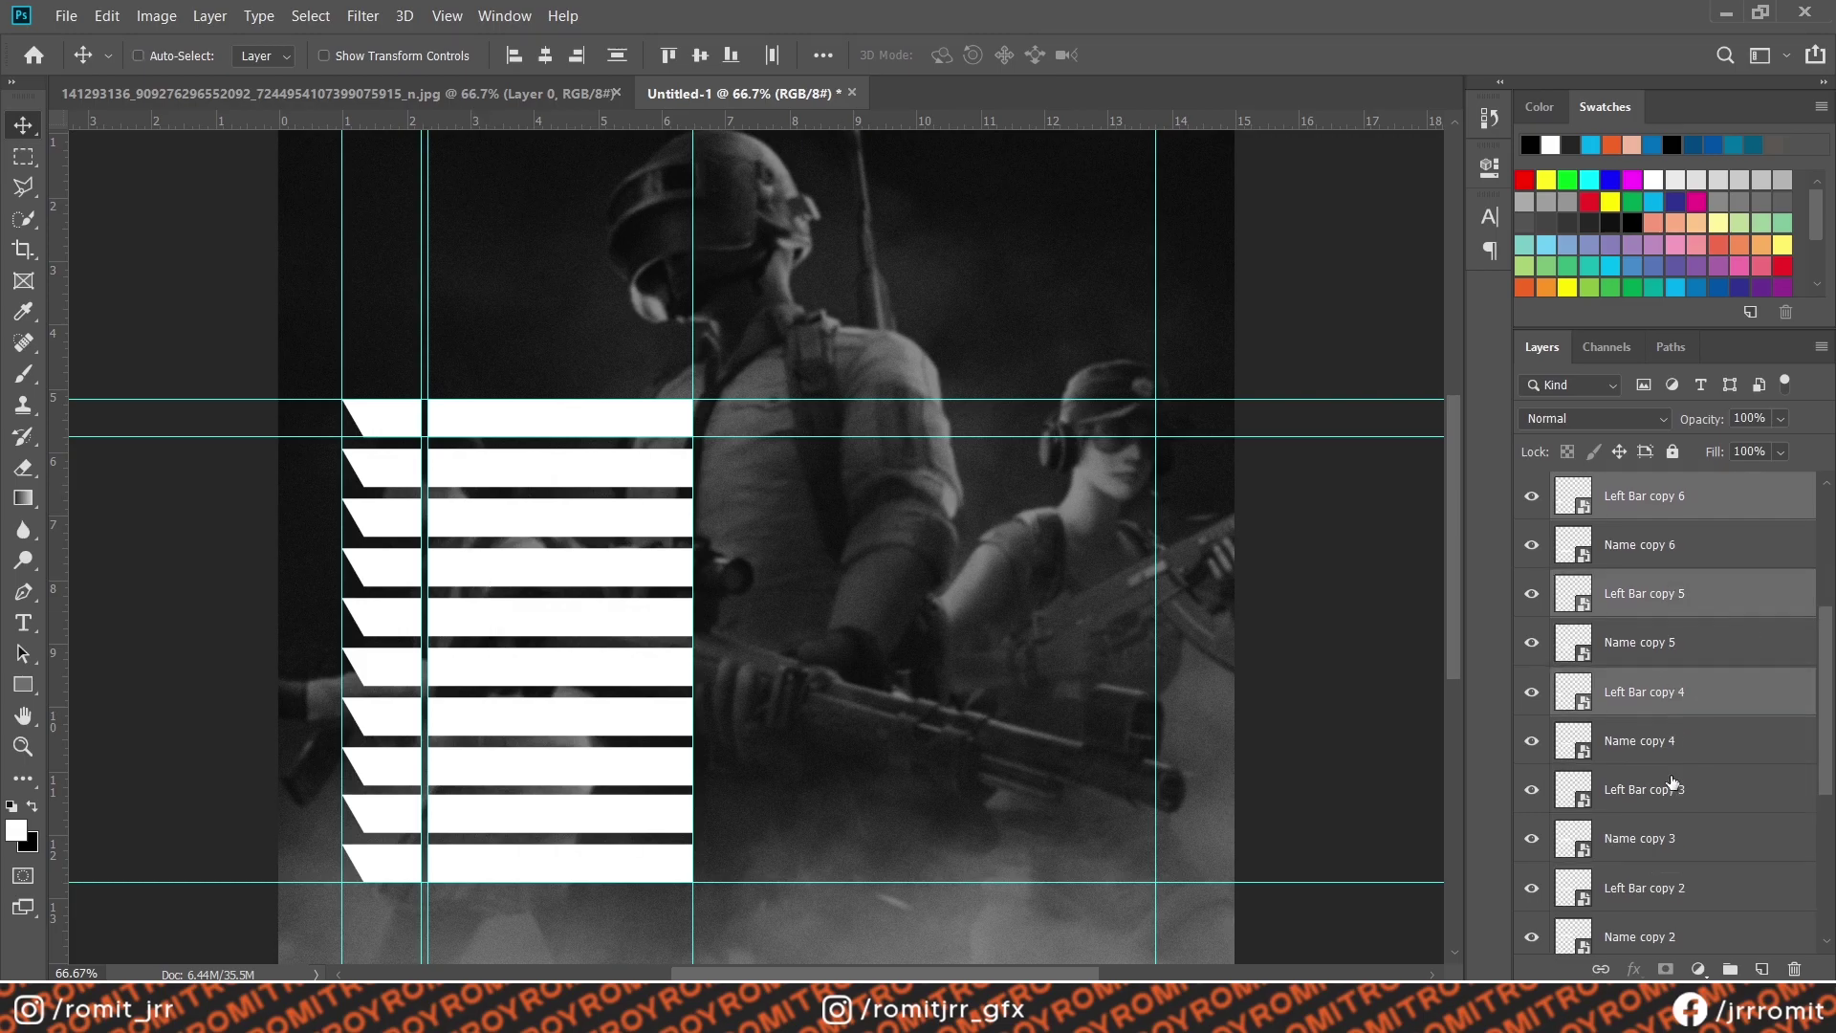
ctrl+click(1640, 789)
ctrl+click(1640, 888)
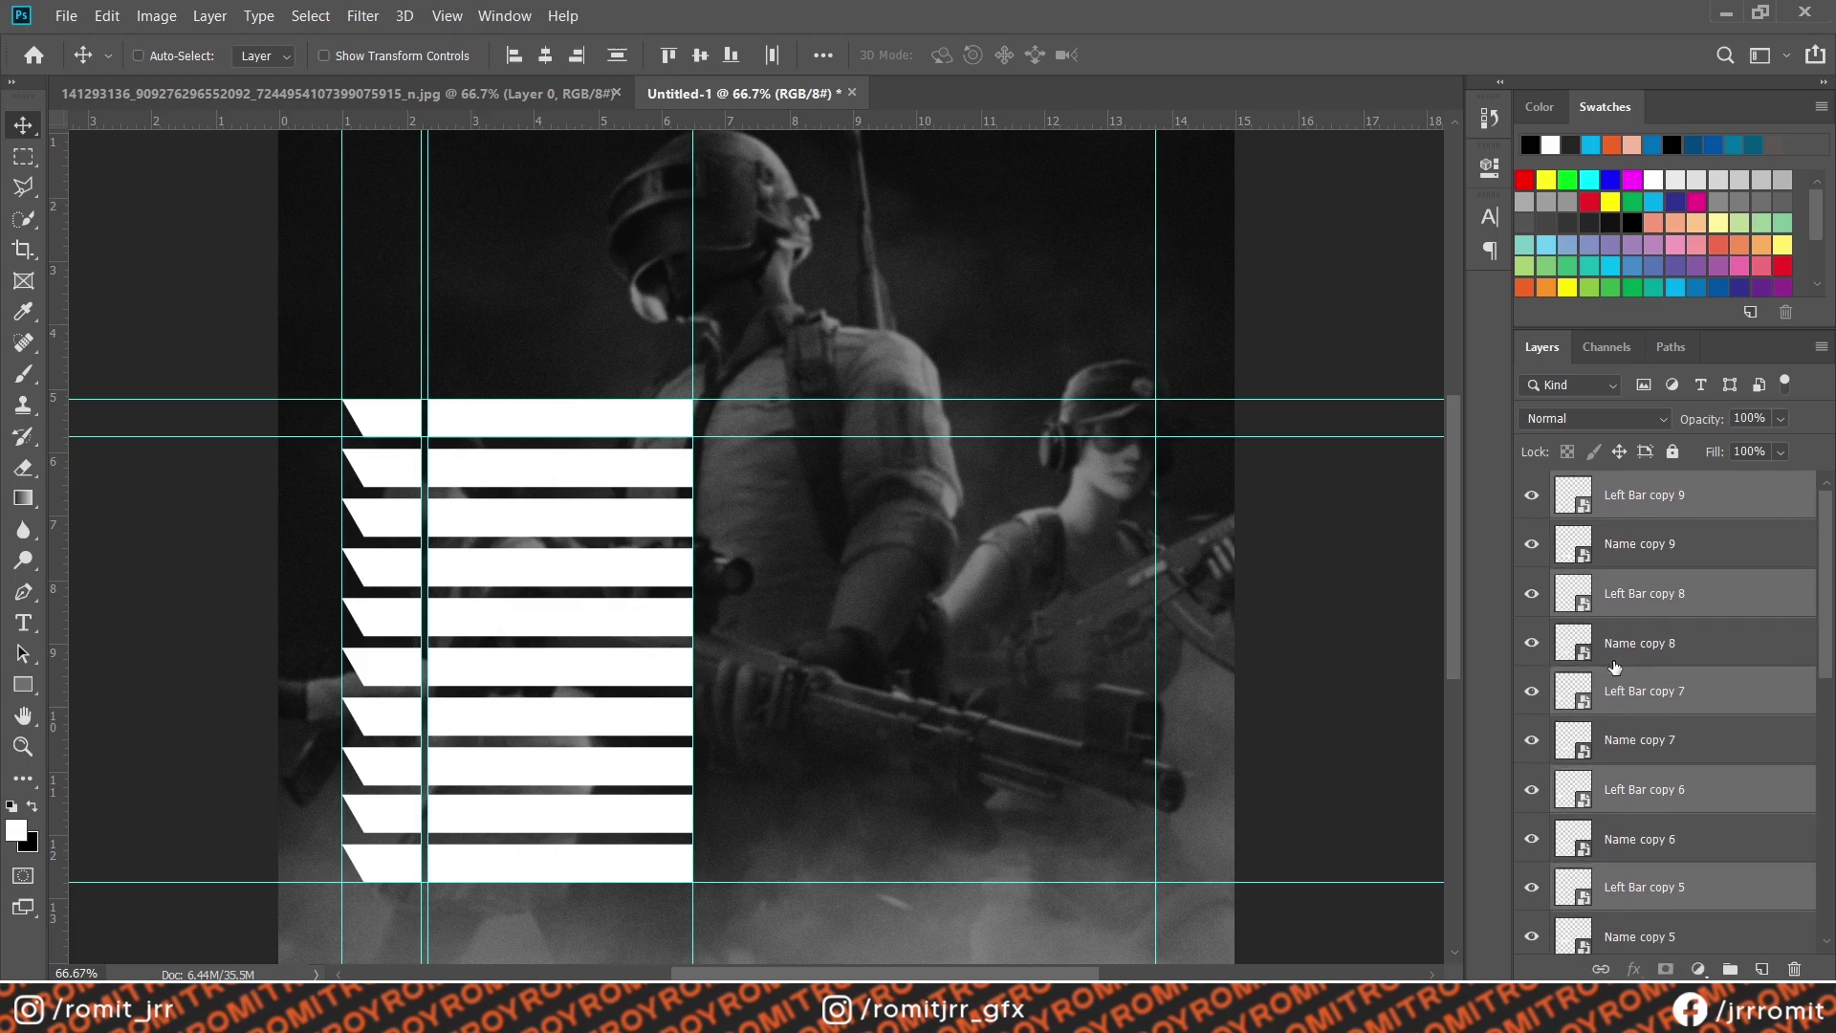
drag(1640, 887, 1637, 478)
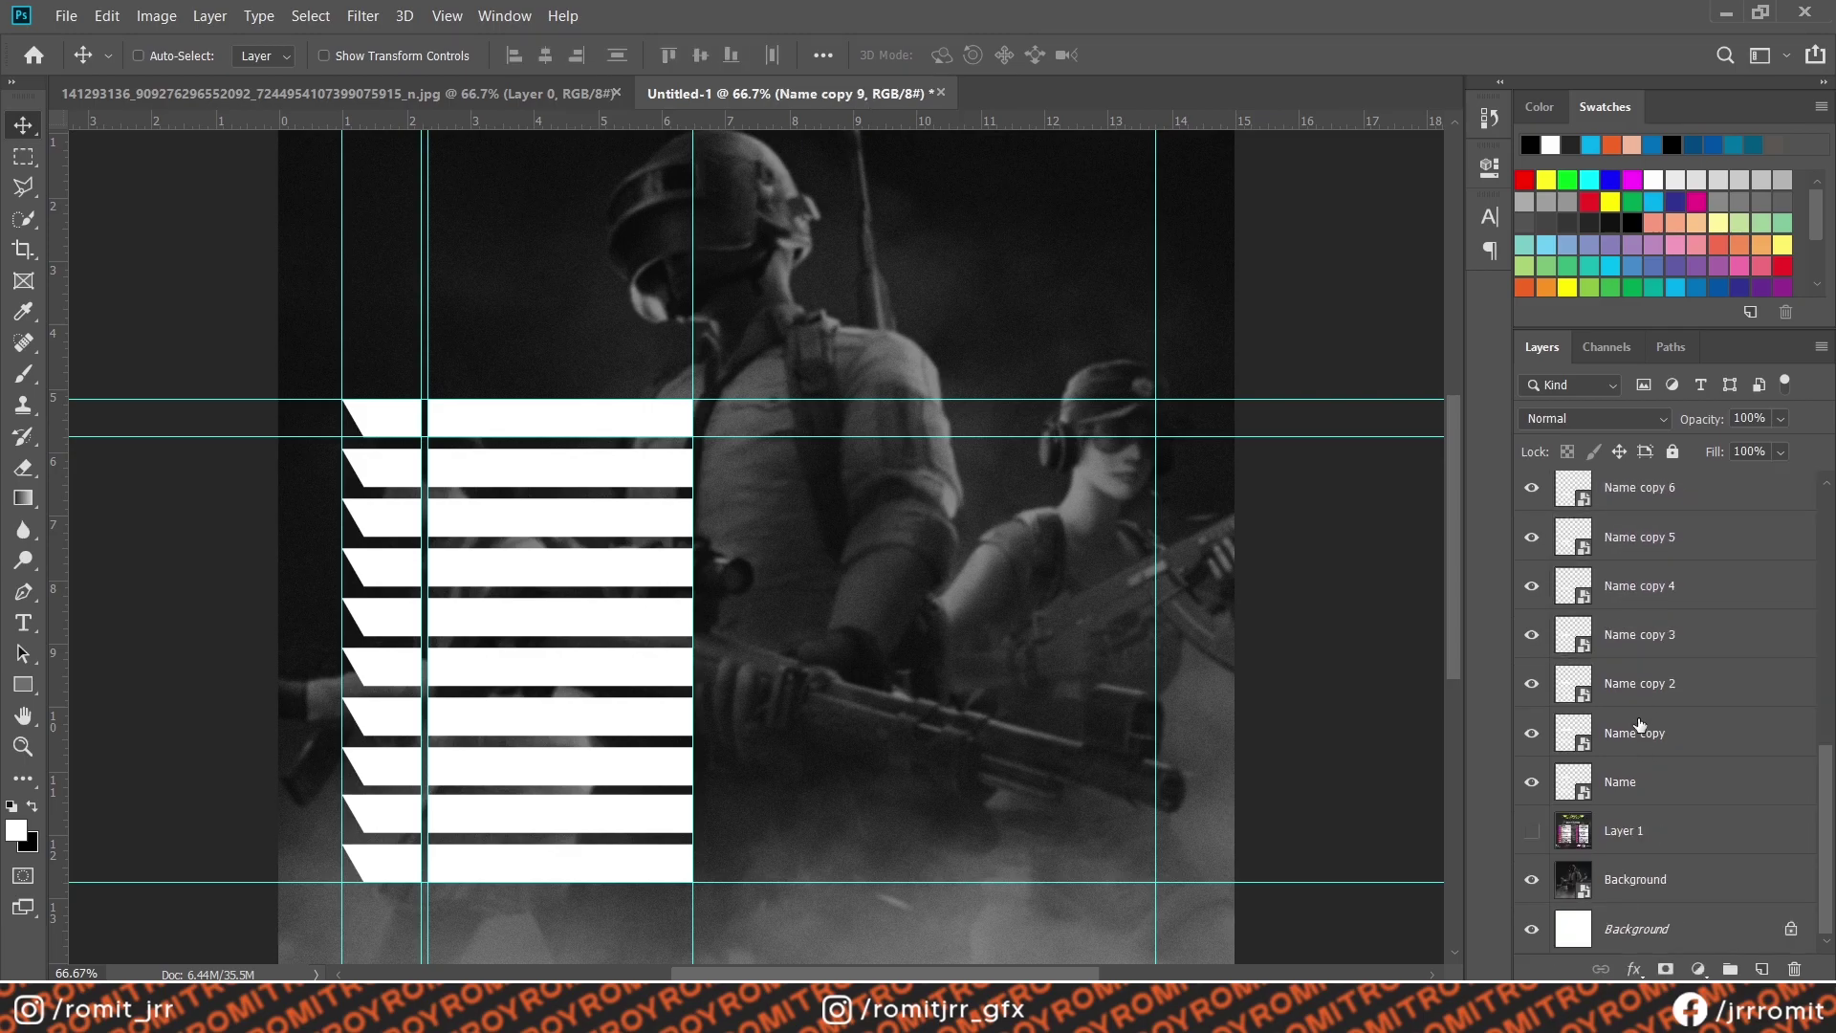
click(617, 55)
Group the Left Bar layers and name the group SL
scroll(1633, 643, up, 6)
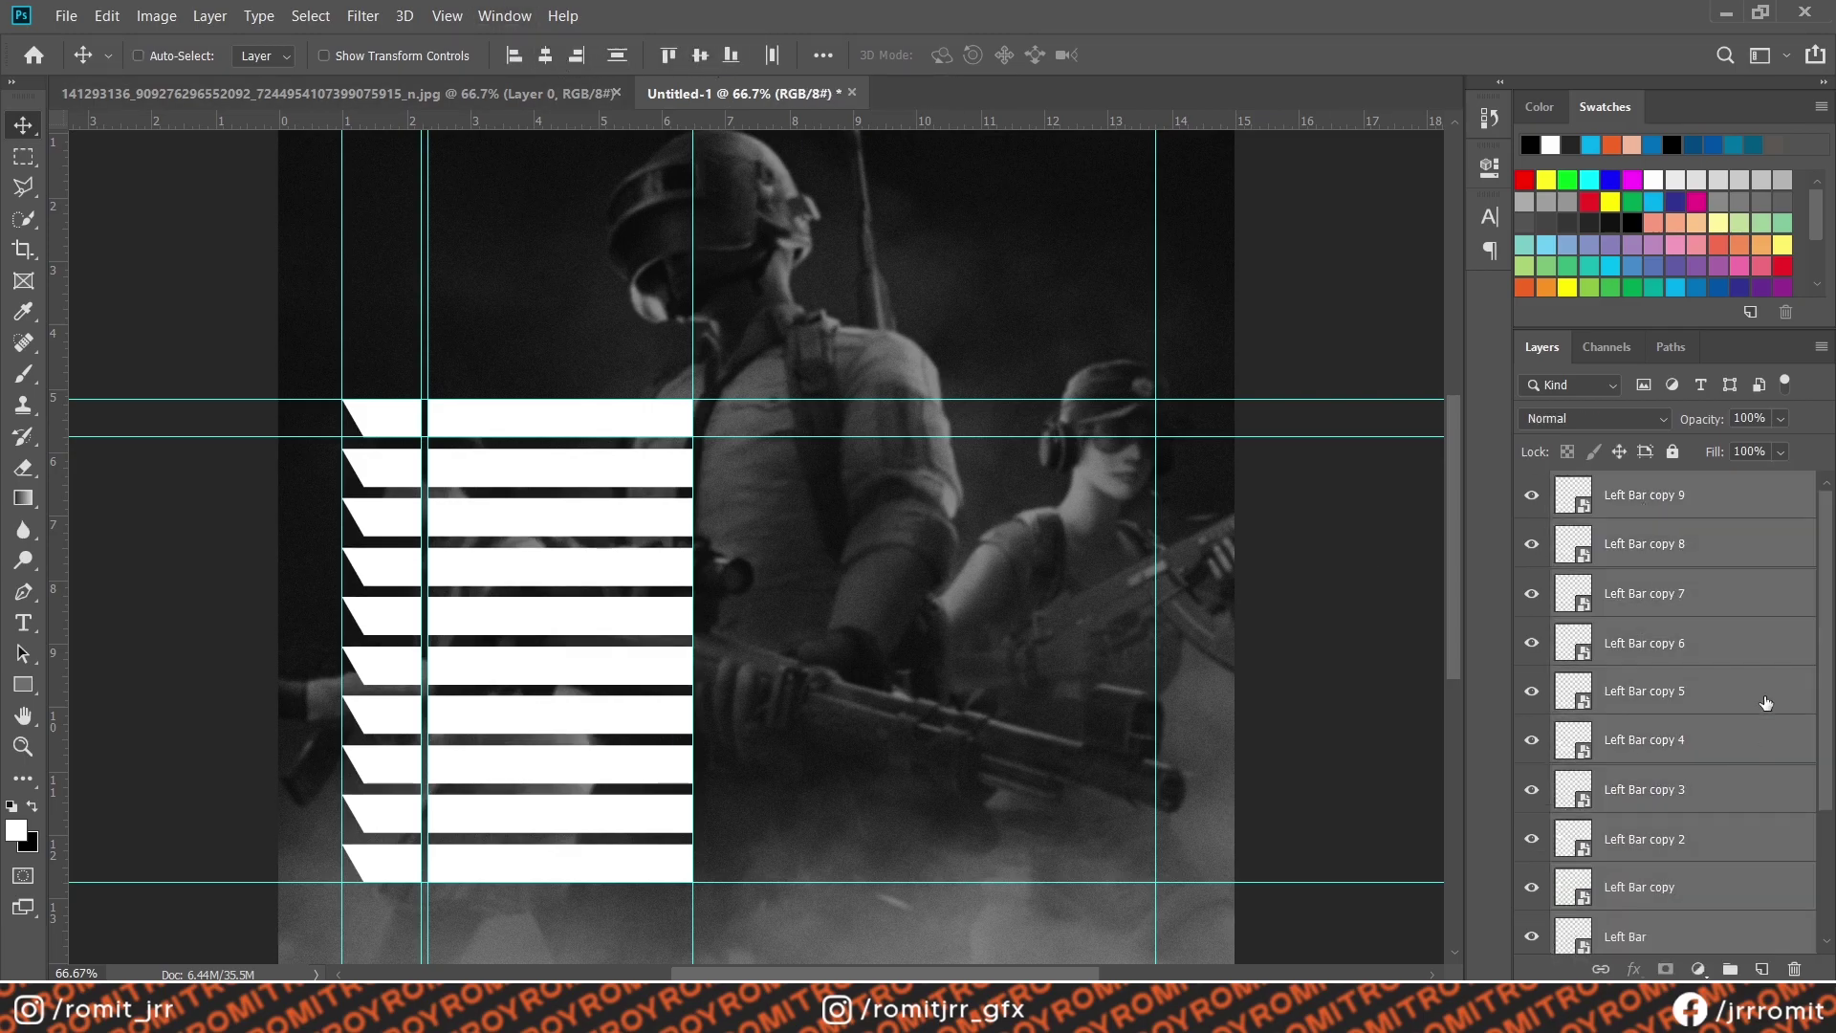
key(ctrl+g)
double_click(1624, 516)
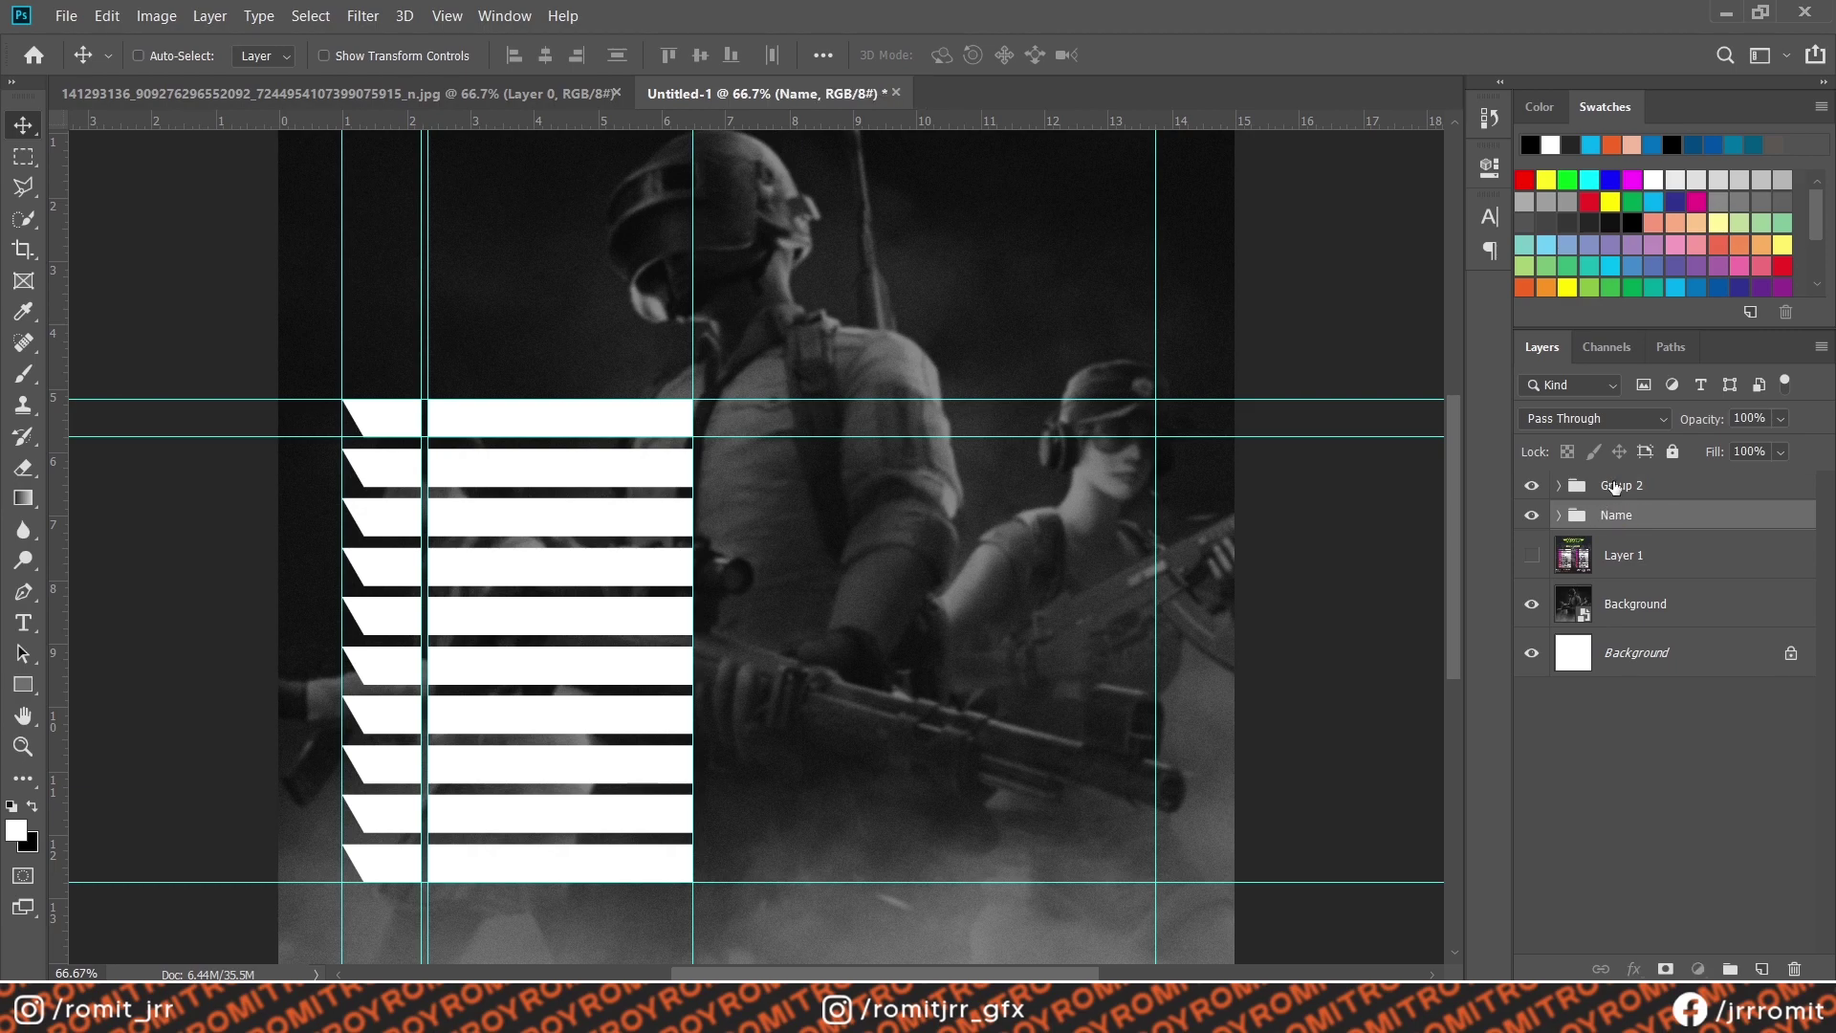
double_click(1614, 486)
text(L)
key(Return)
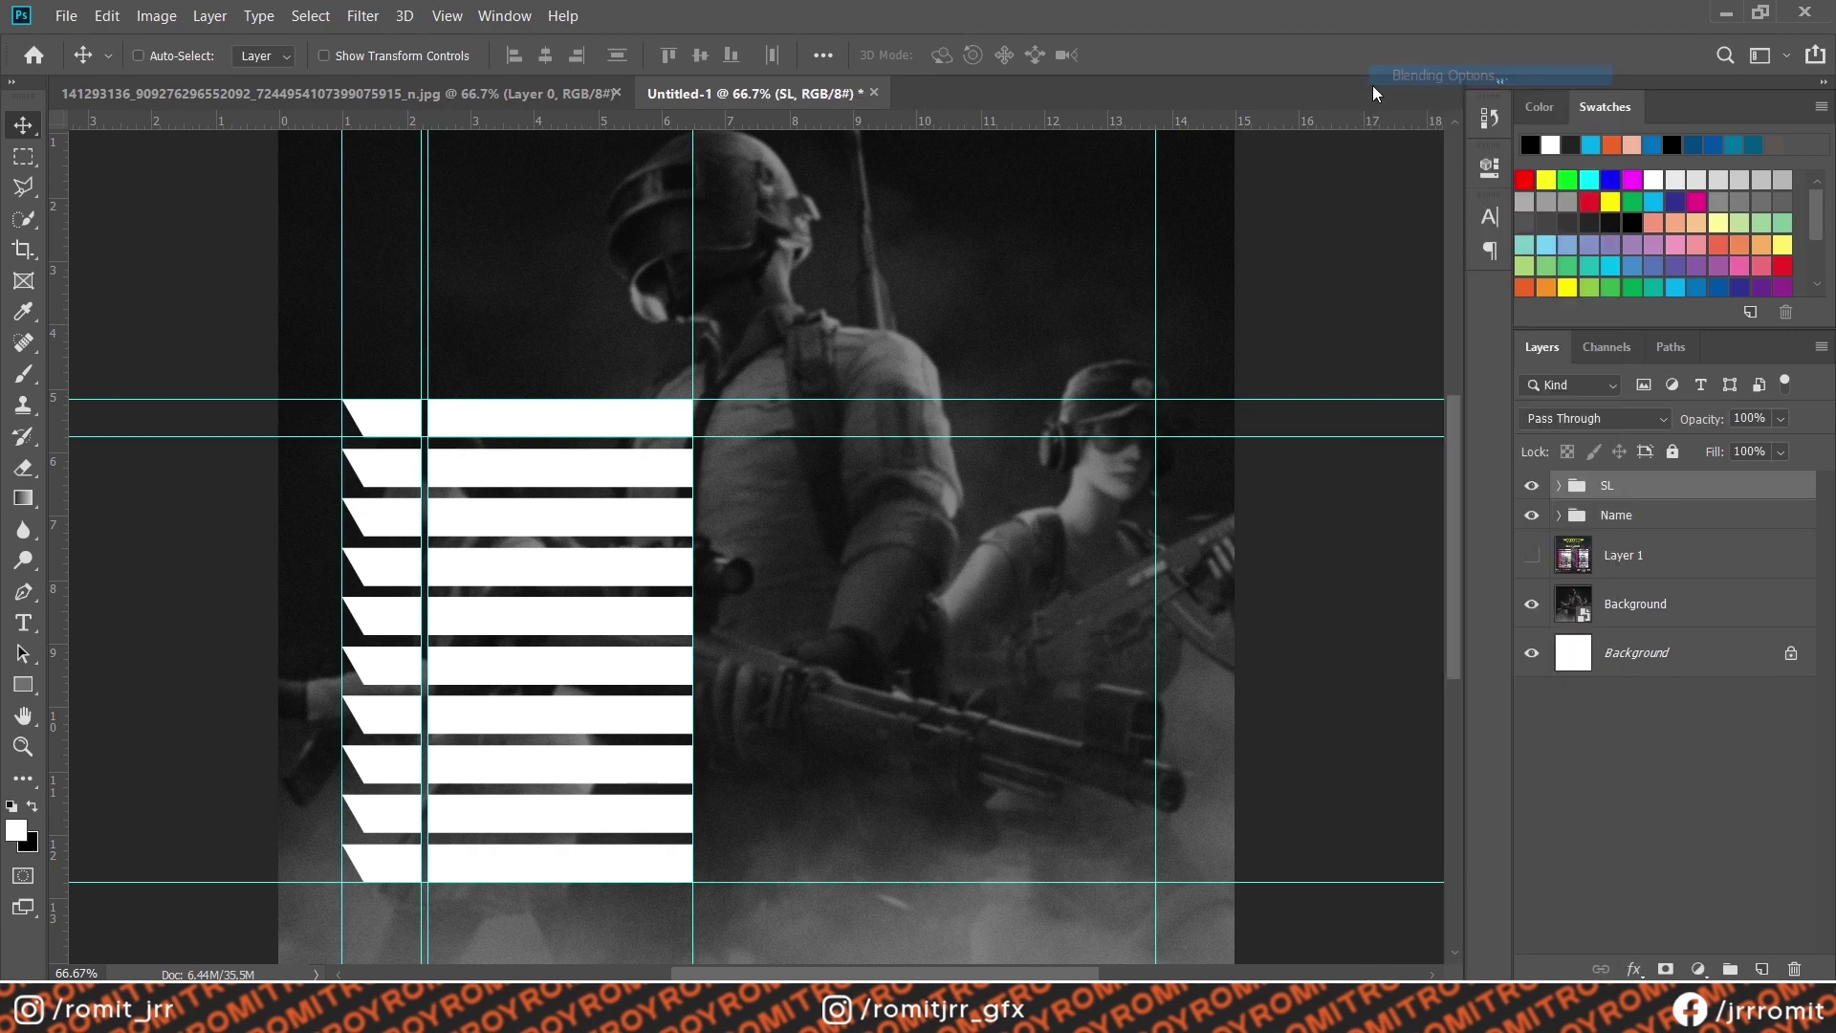
Add a Gradient Overlay to the SL group starting from an orange preset
double_click(1740, 485)
click(972, 760)
click(1365, 559)
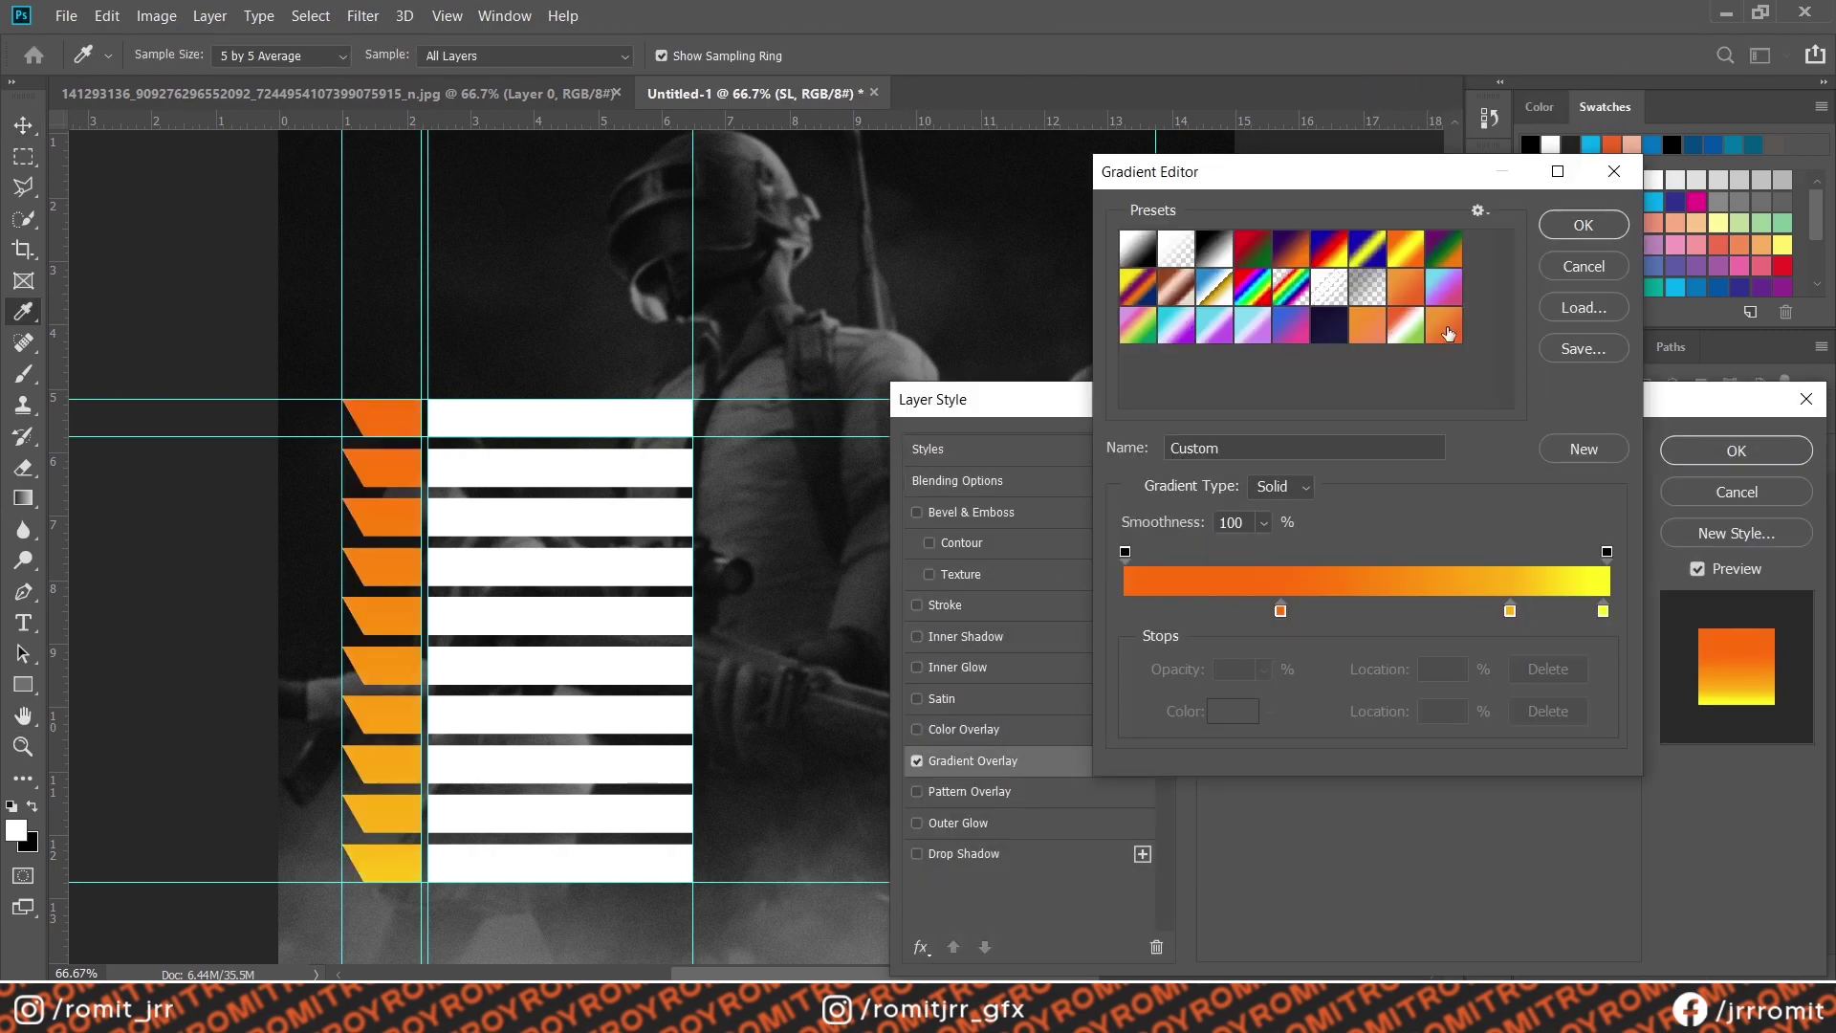
click(1446, 330)
double_click(1125, 612)
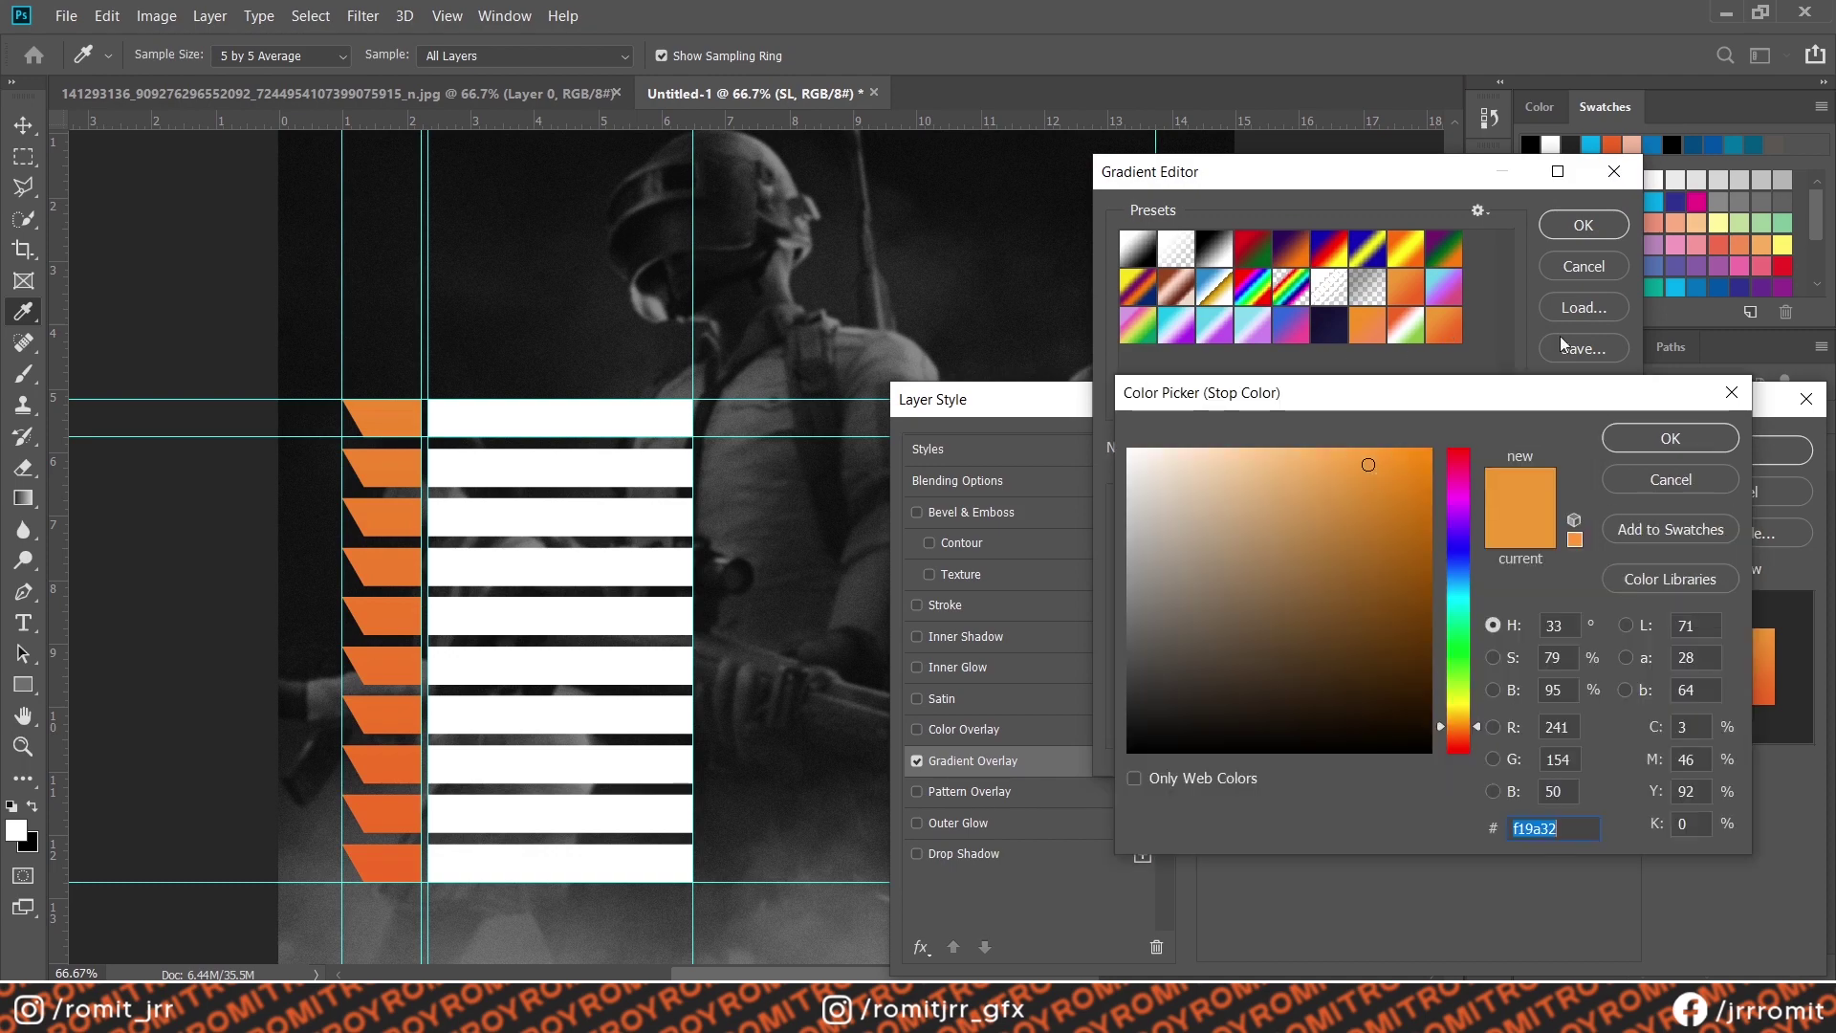
key(Return)
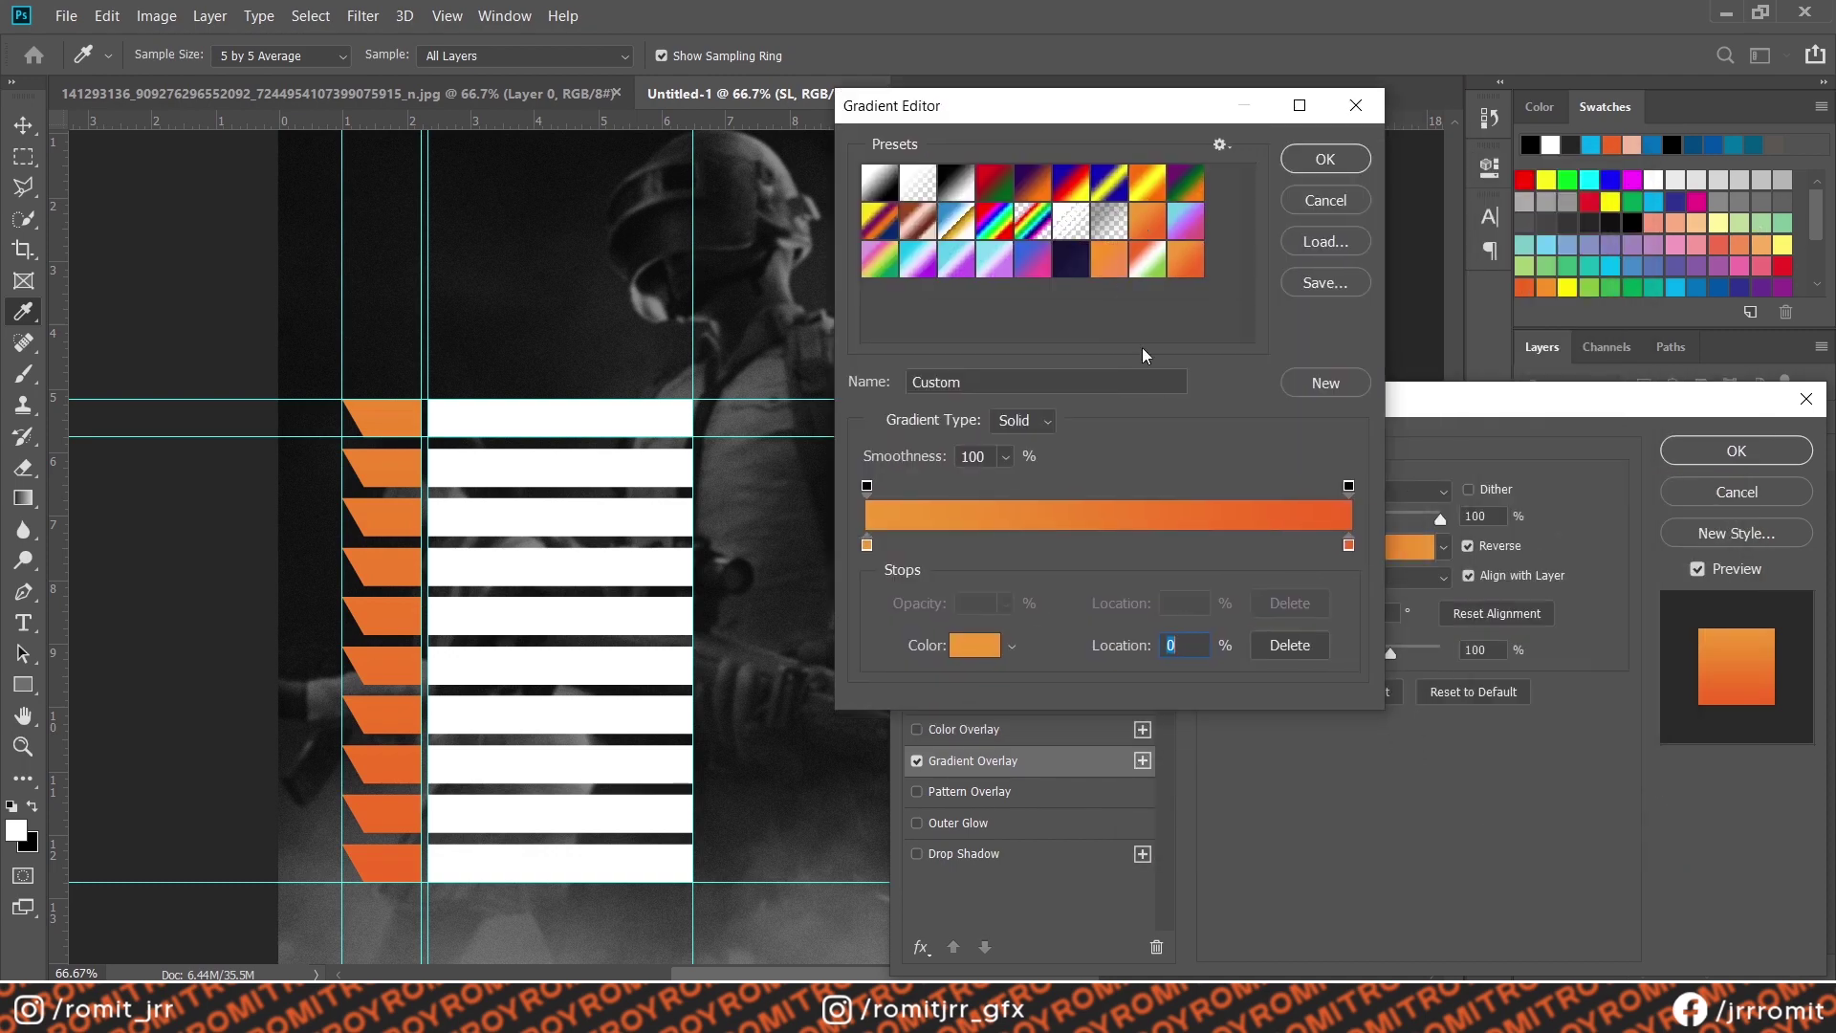
double_click(866, 544)
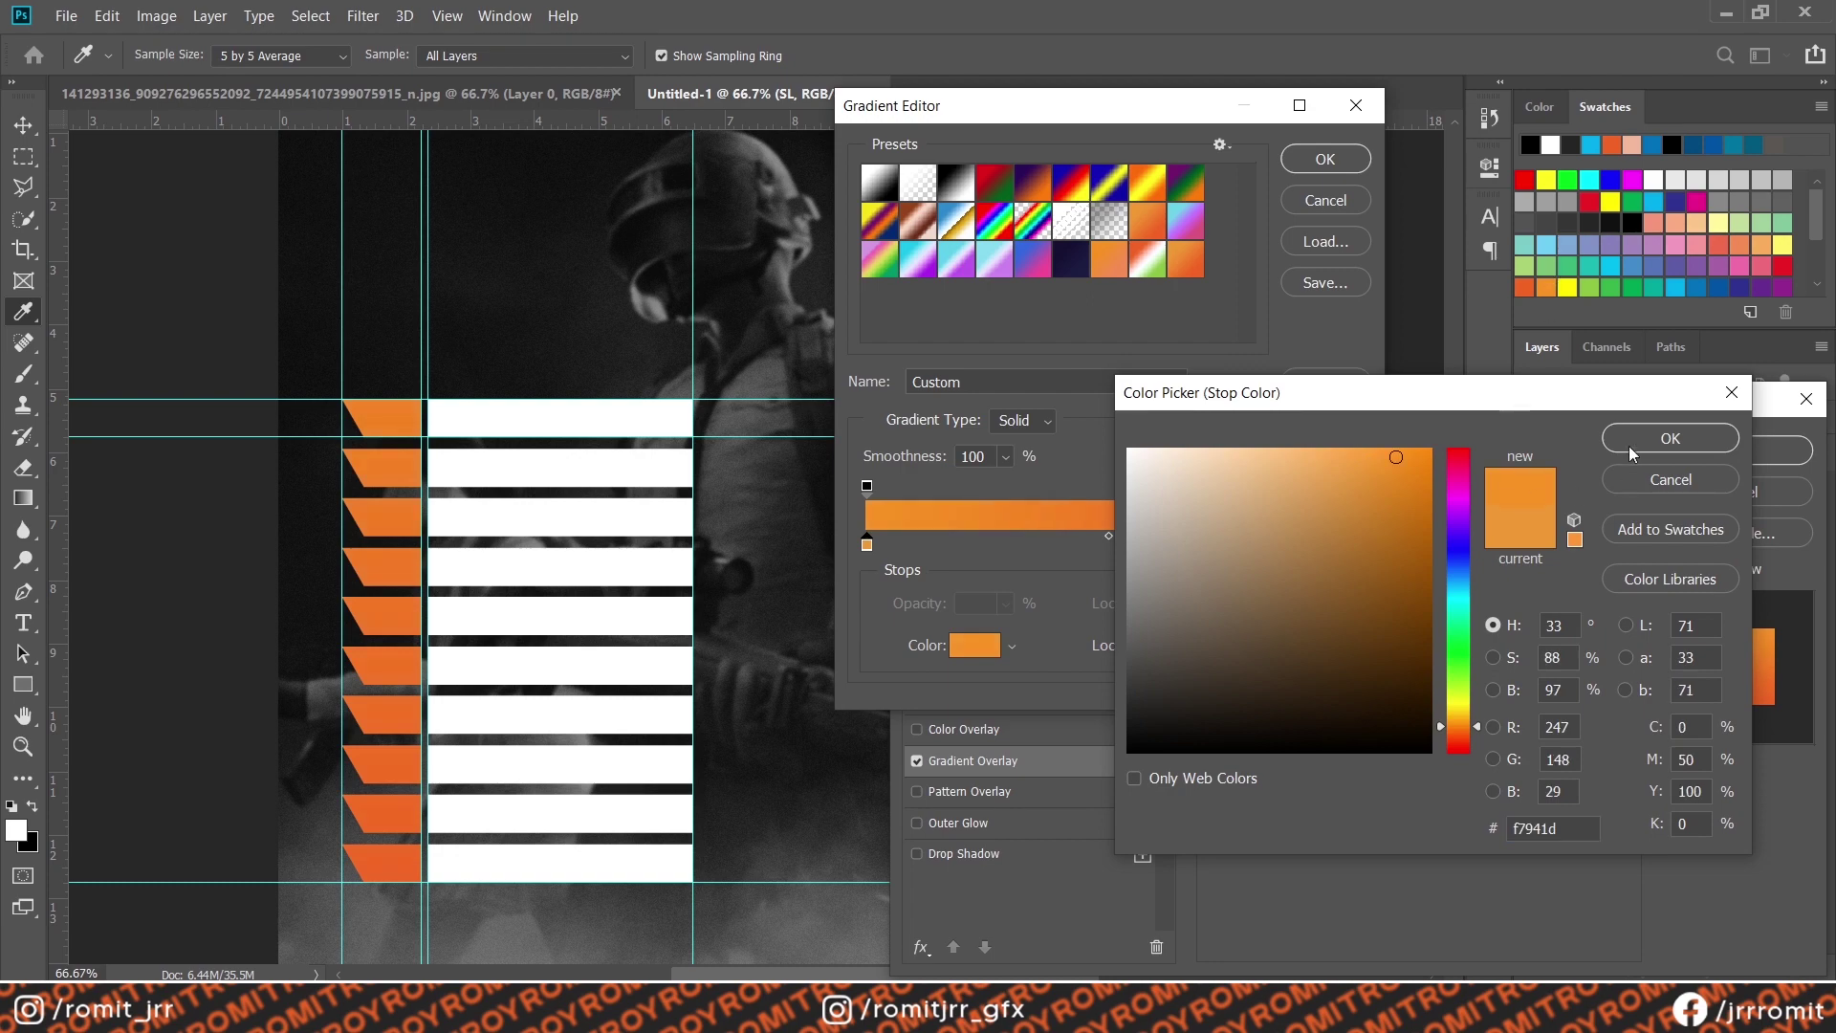
click(1669, 437)
Set the left gradient stop to yellow (via ff8400) and keep the right stop orange
double_click(1348, 544)
click(1669, 437)
double_click(866, 544)
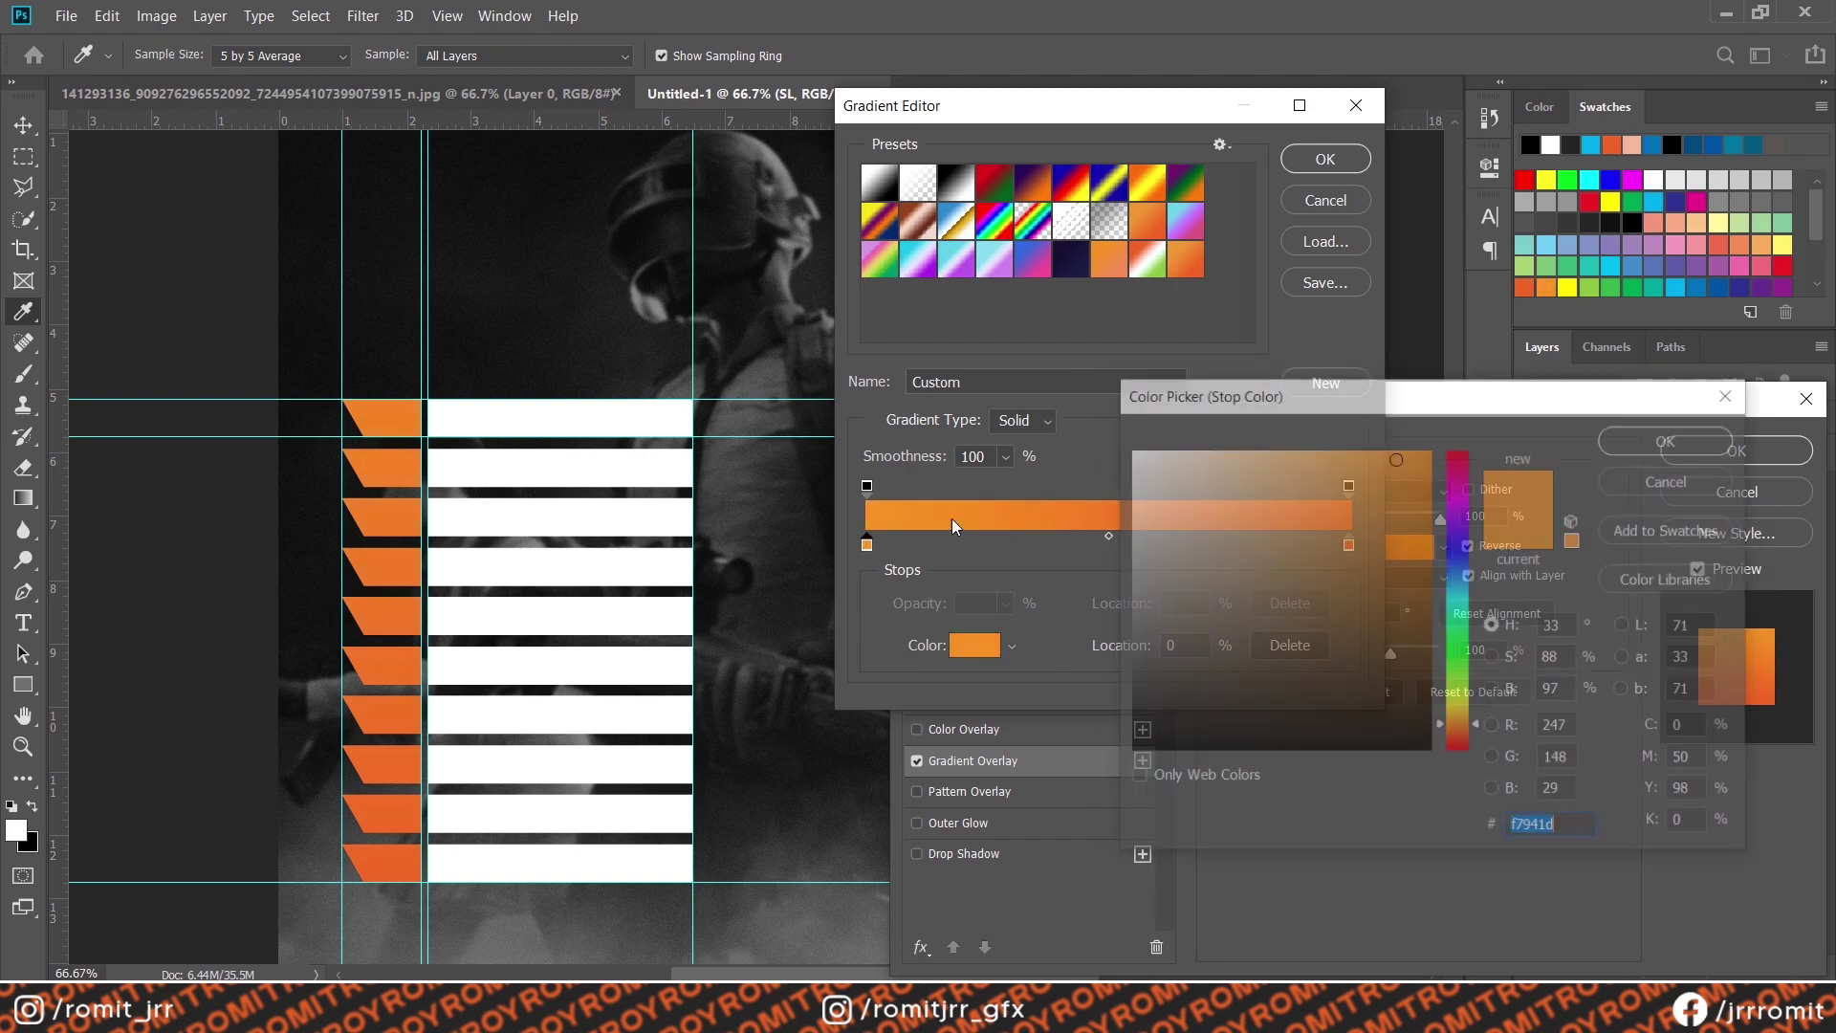
click(1546, 180)
drag(1440, 704, 1441, 713)
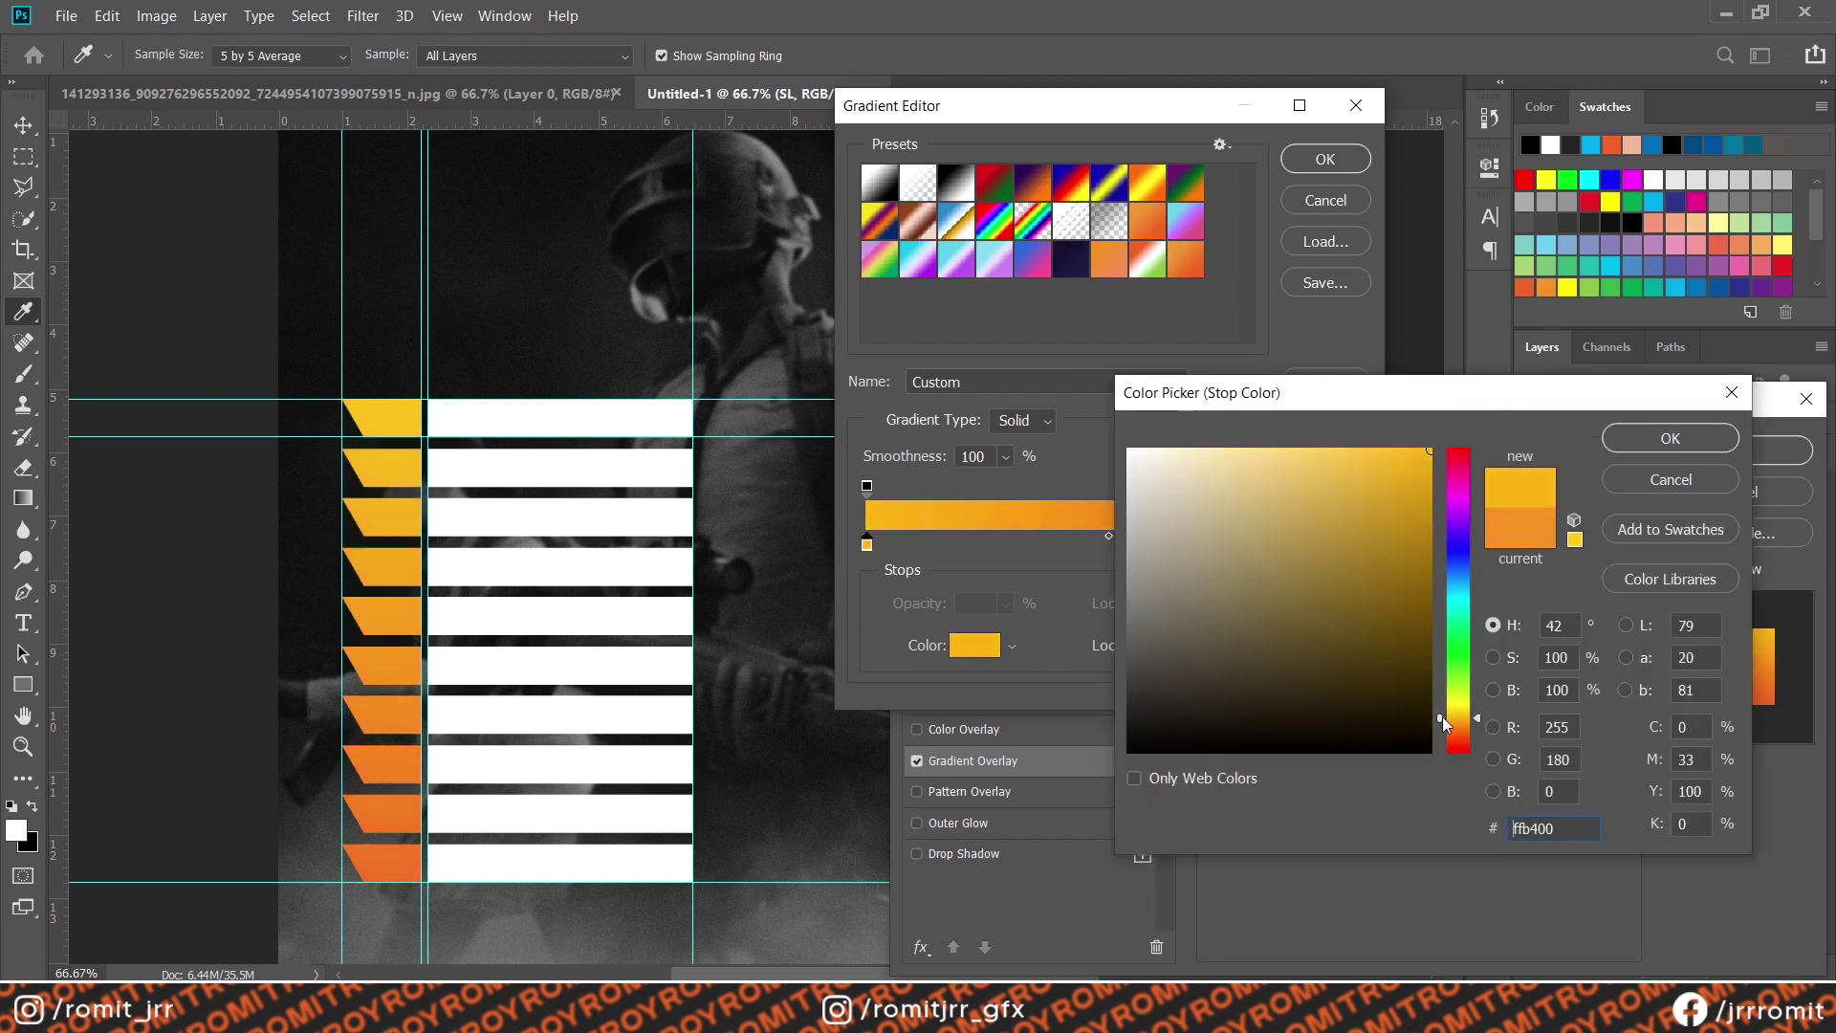
text(ff8400)
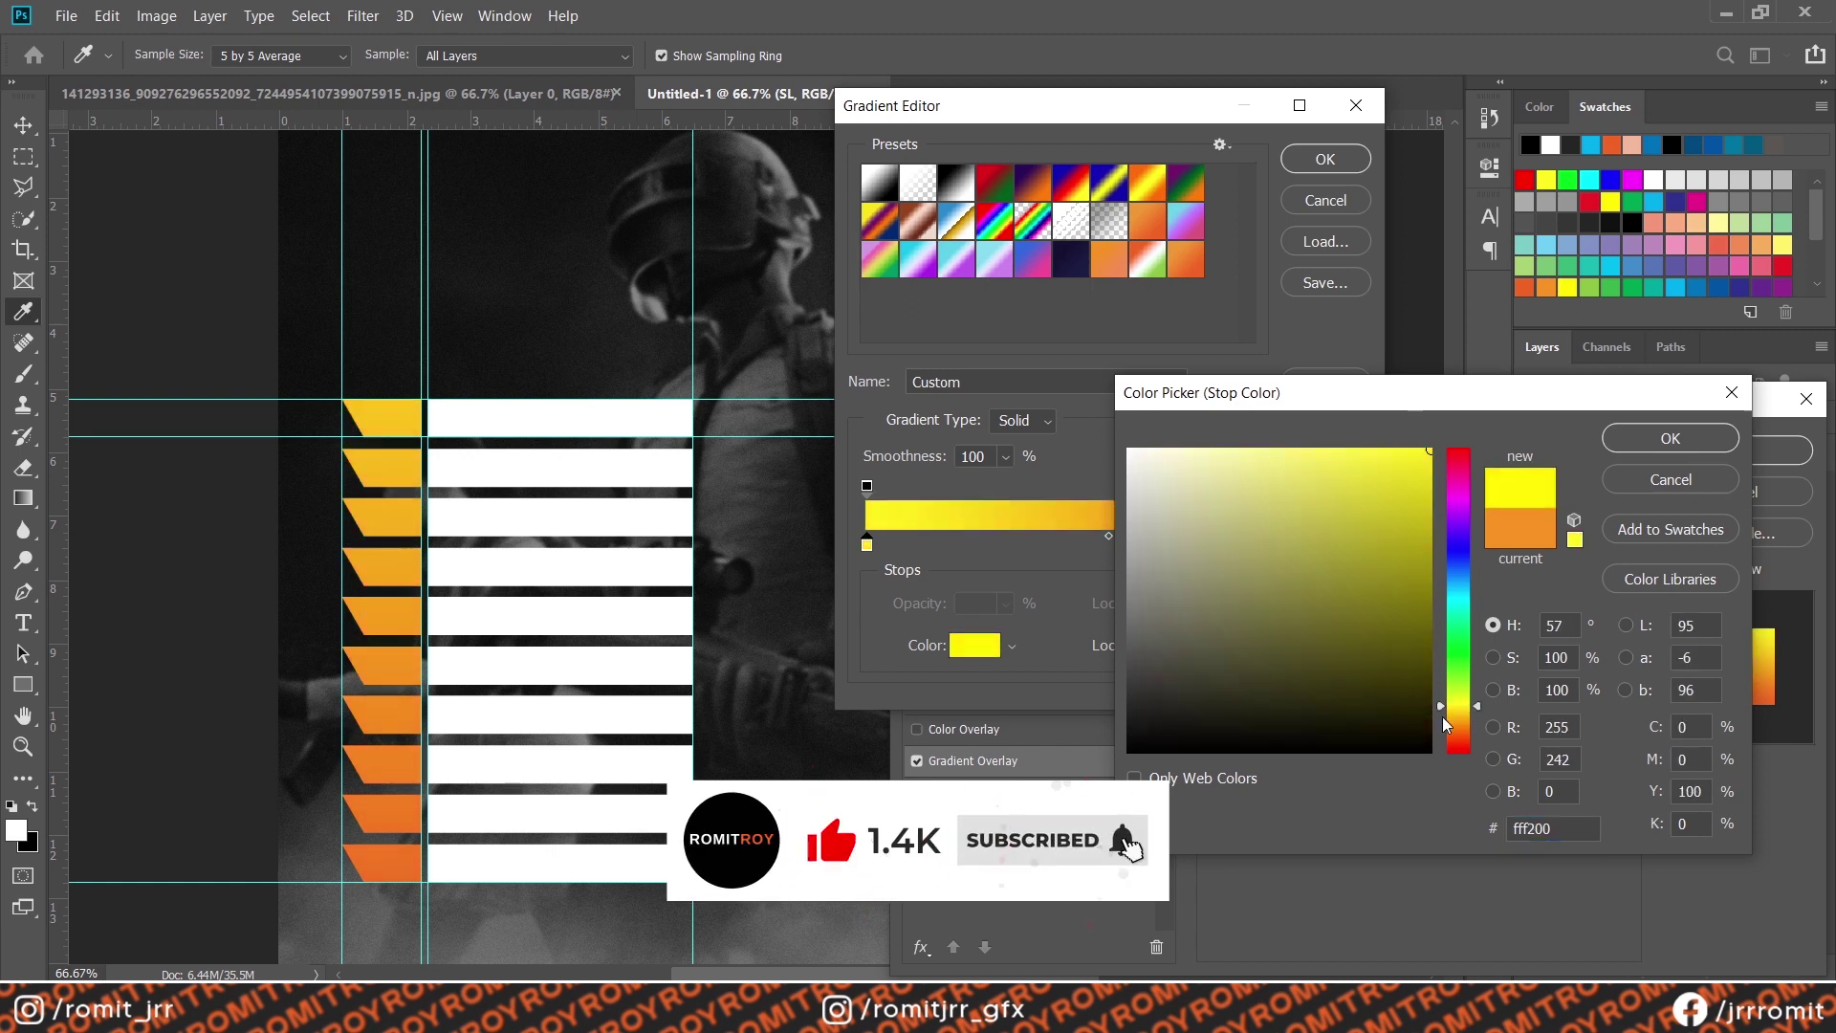
drag(1442, 715, 1437, 707)
click(1633, 435)
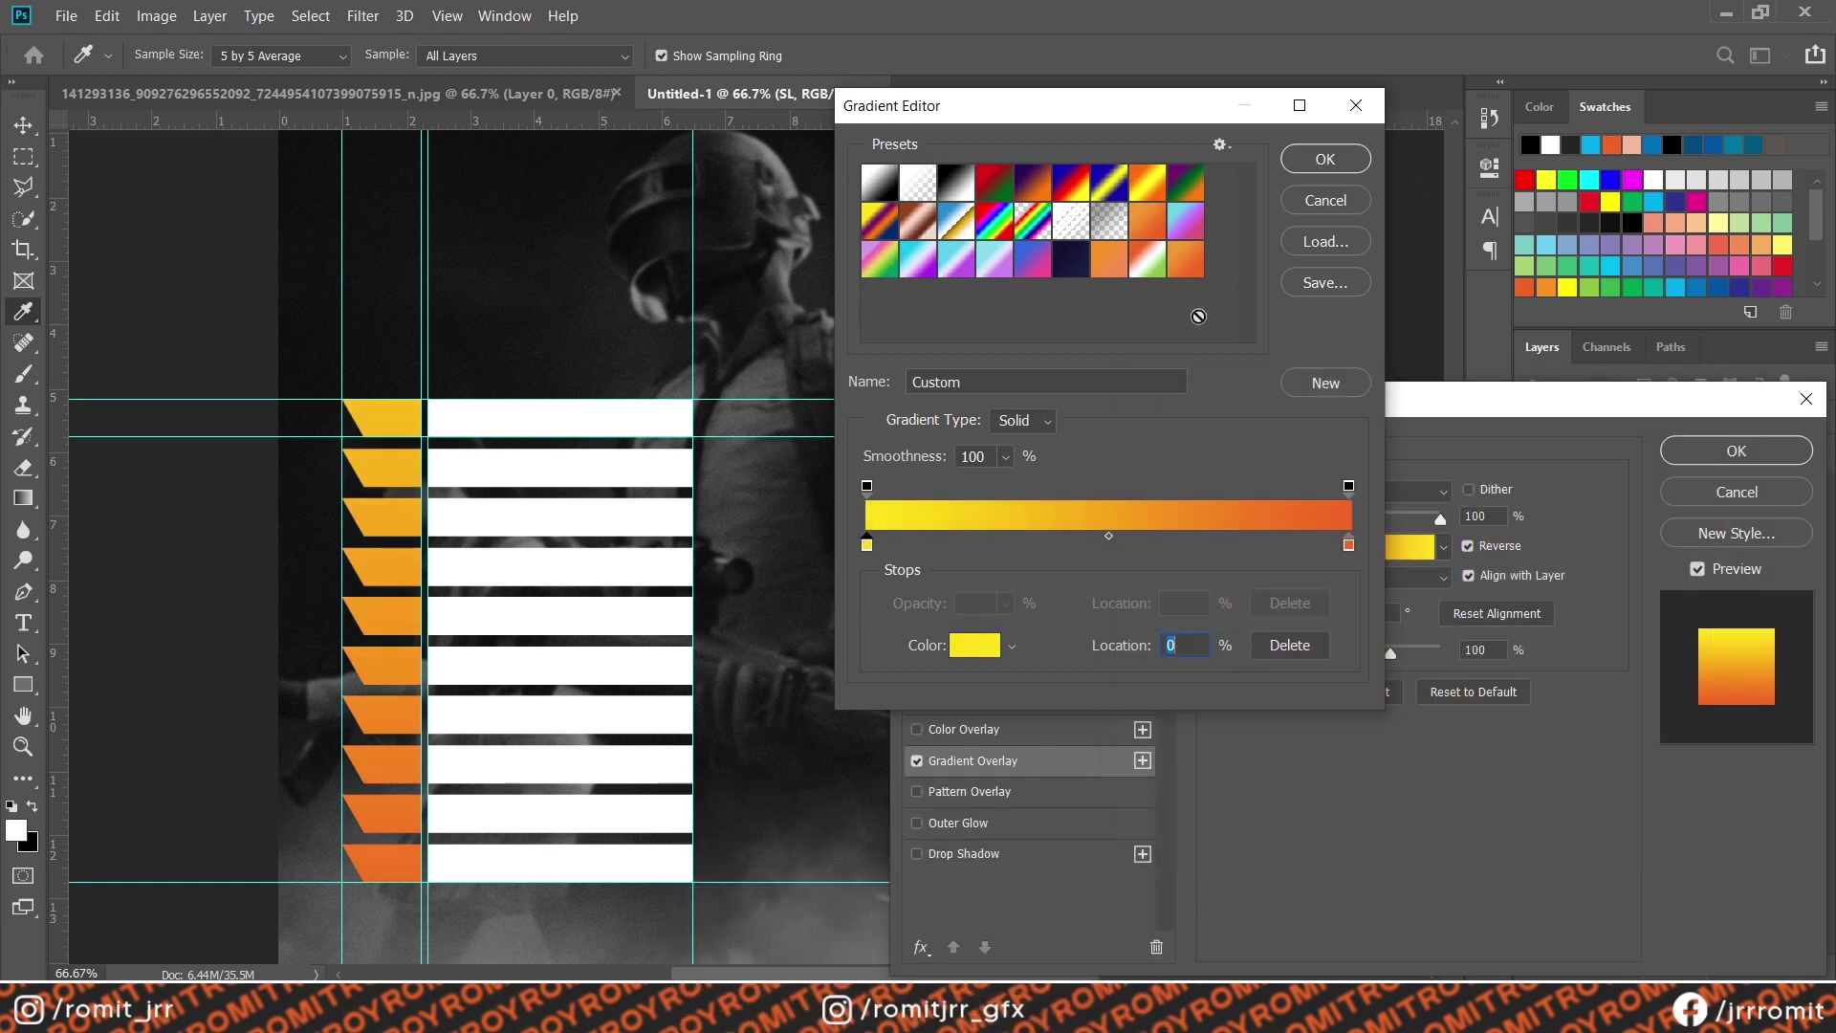
double_click(1349, 545)
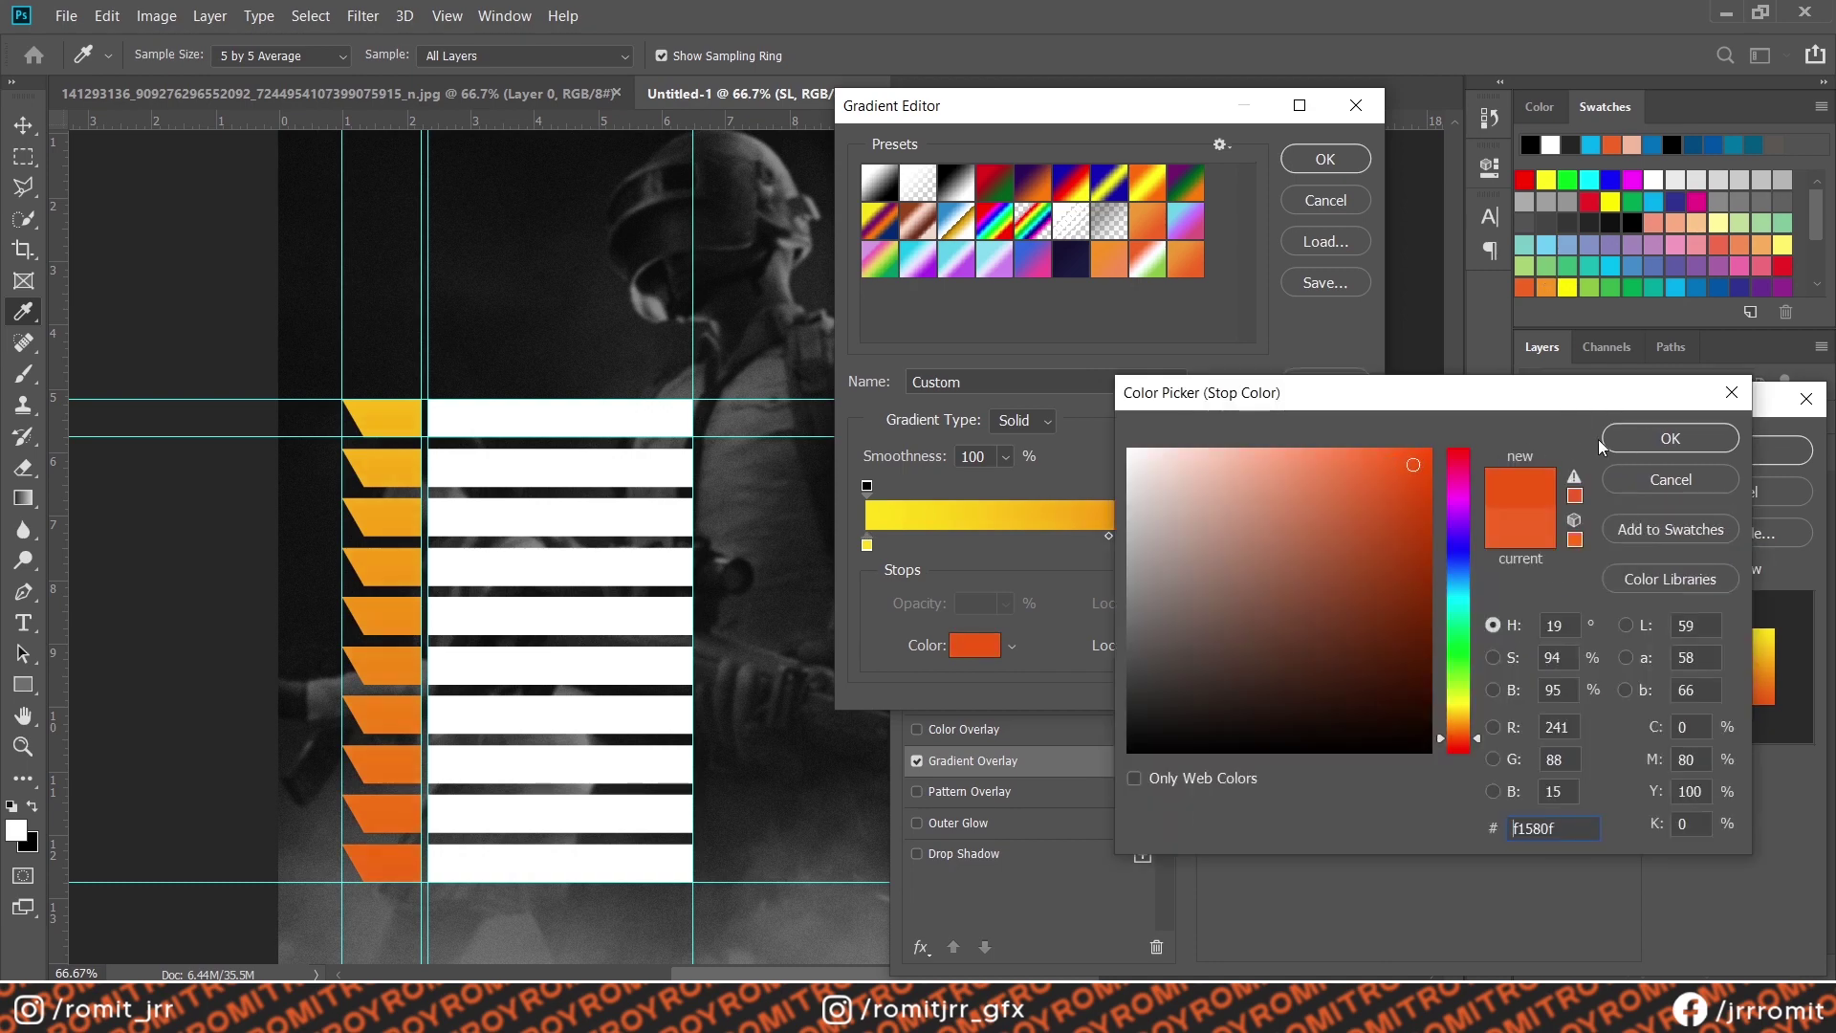
click(1626, 438)
click(1320, 171)
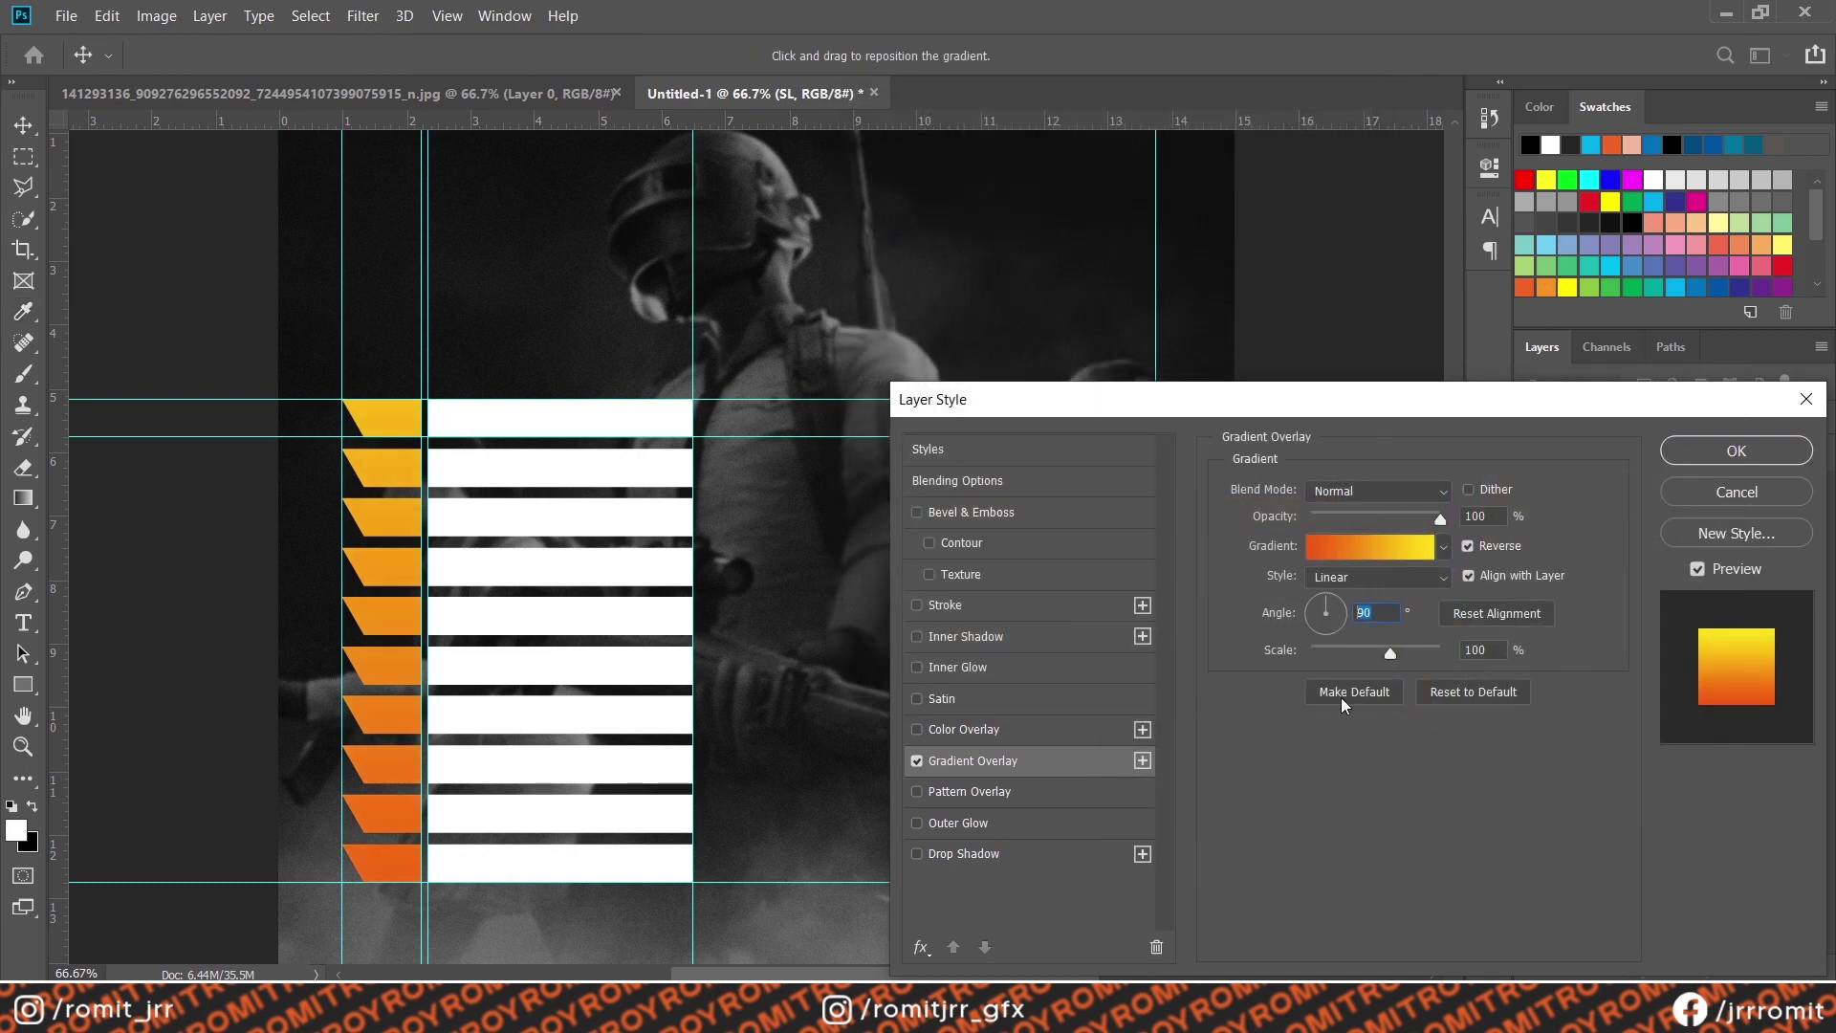
Tint the yellow stop slightly more orange and apply the gradient overlay
click(1349, 545)
double_click(867, 544)
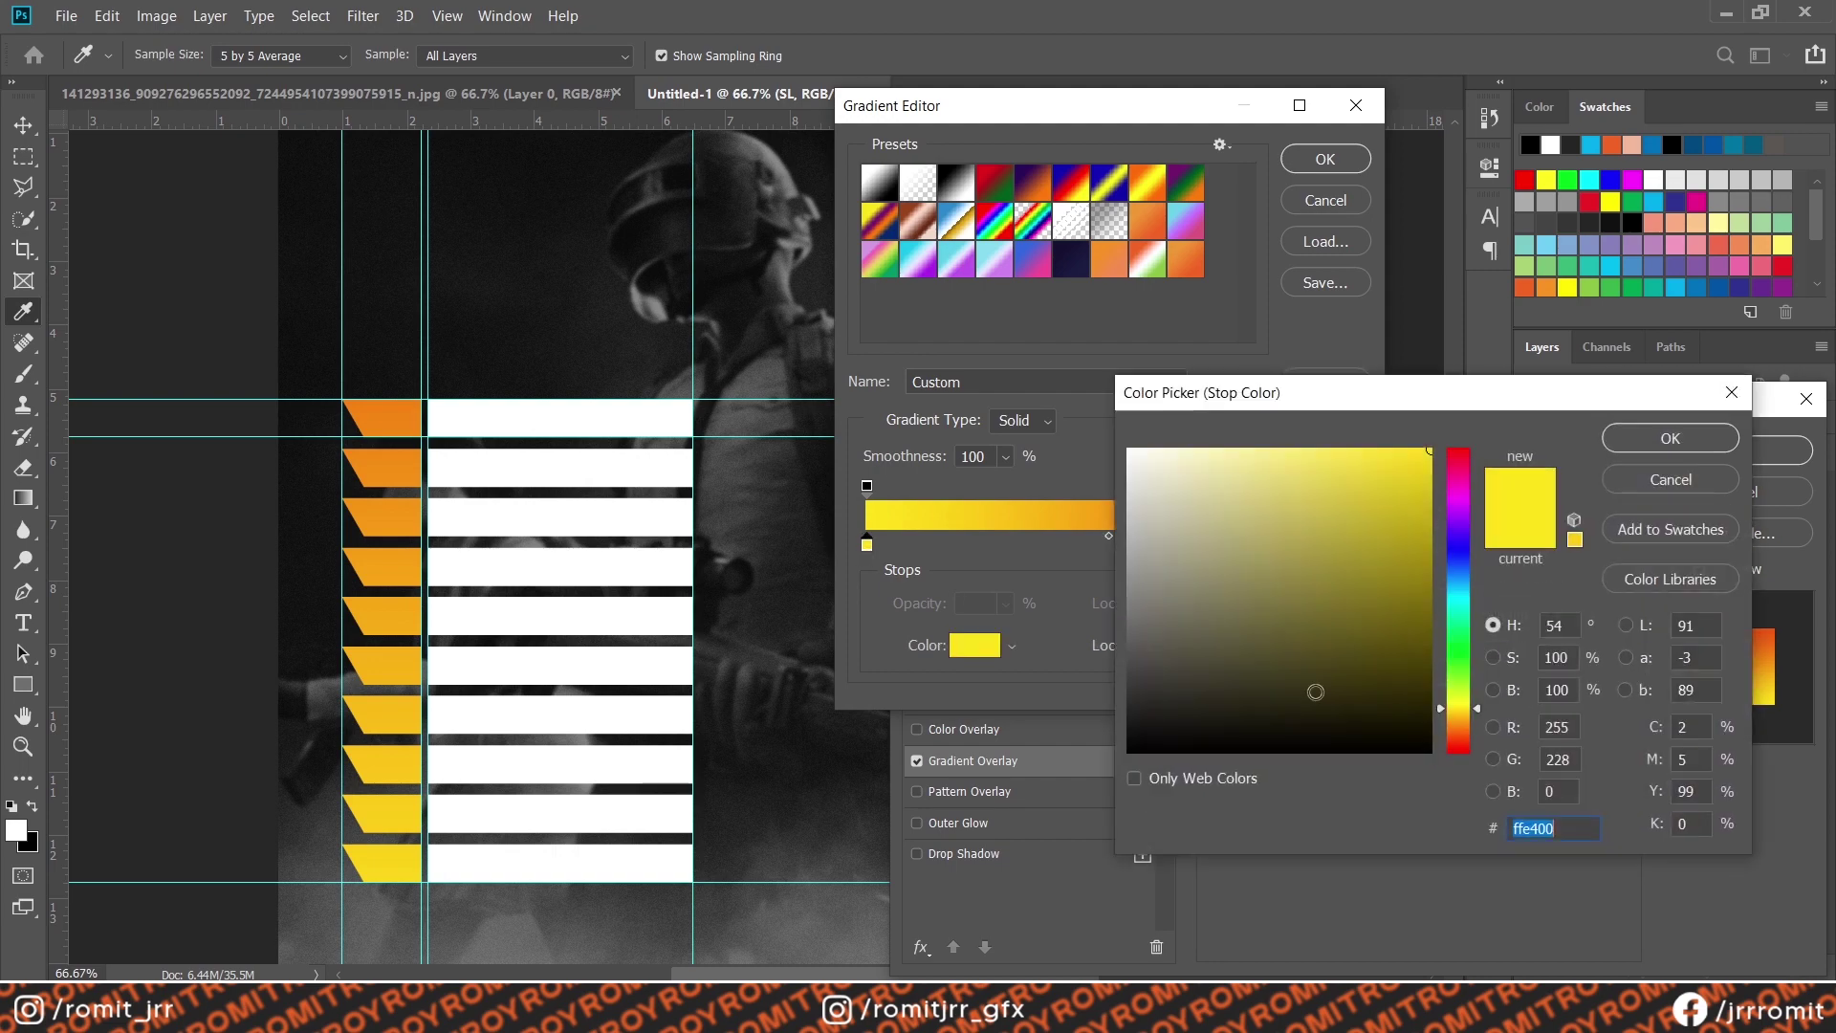
drag(1442, 708, 1443, 714)
click(1671, 438)
key(Return)
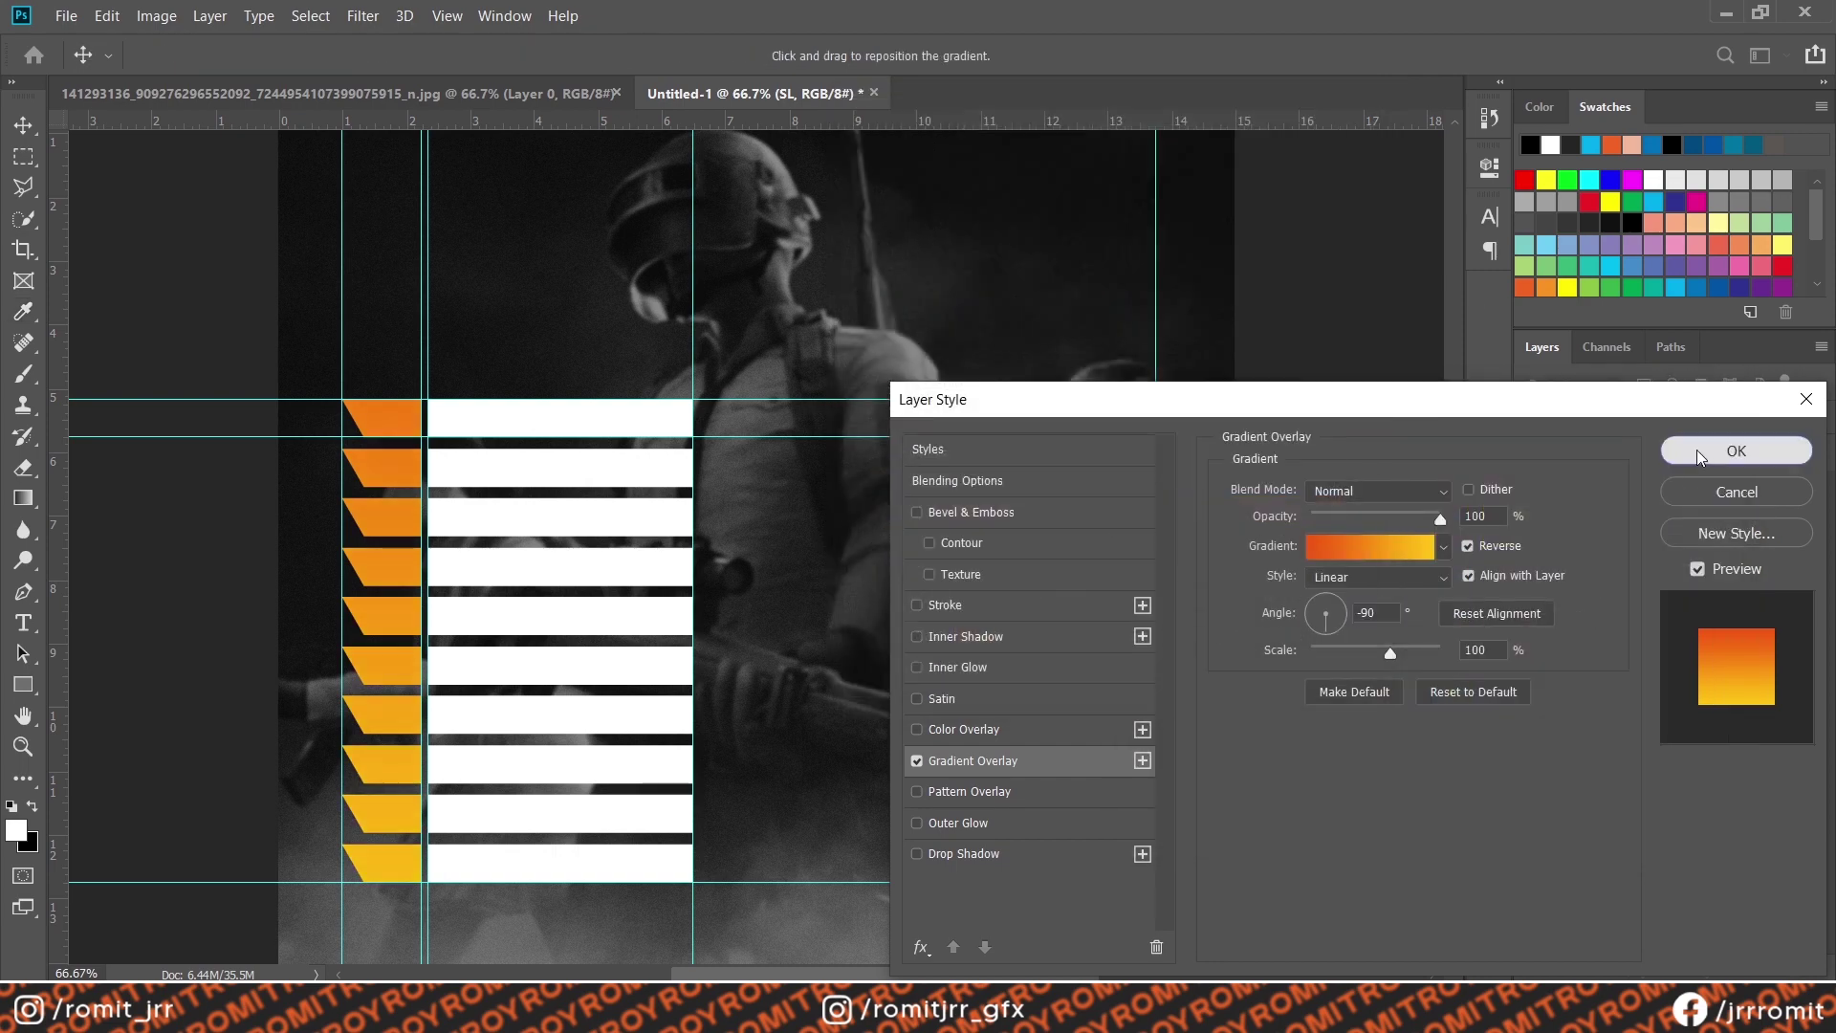
key(Return)
click(23, 623)
Type NAME on the top white bar in Oswald at 24 pt
click(494, 418)
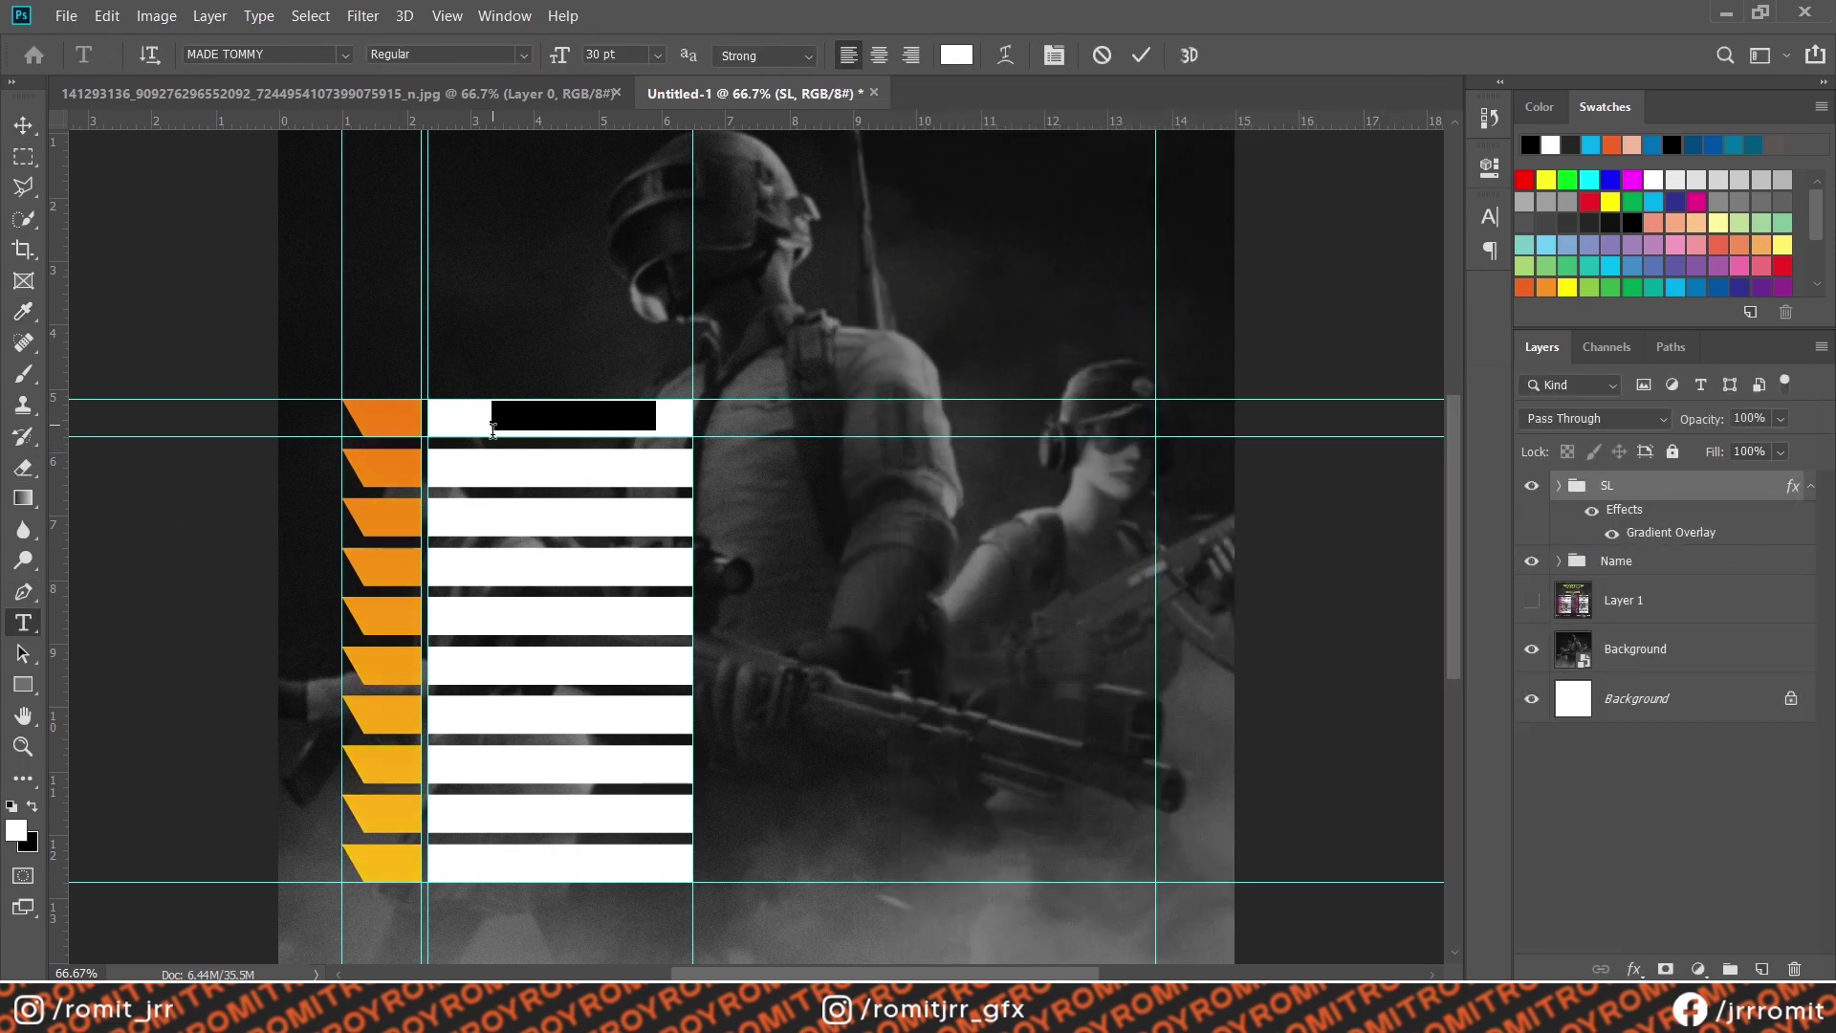
key(BackSpace)
text(TEAM)
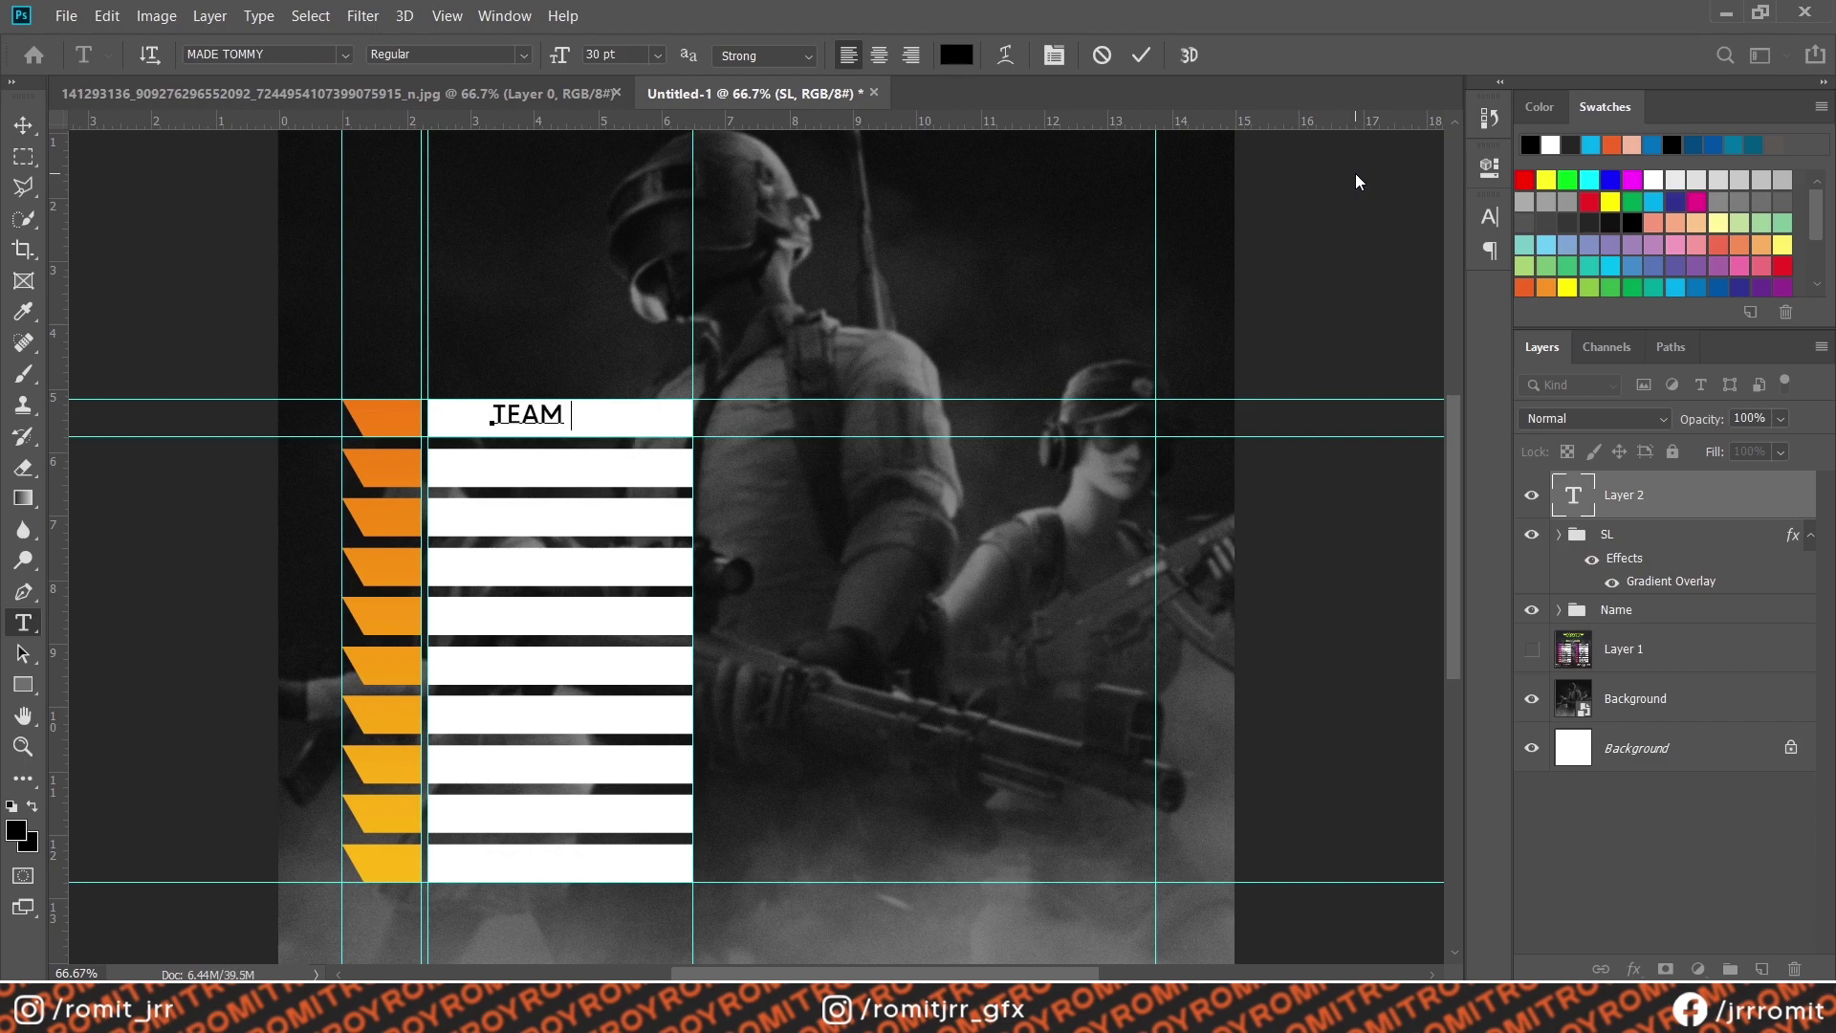
text(NAME)
key(ctrl+a)
click(294, 56)
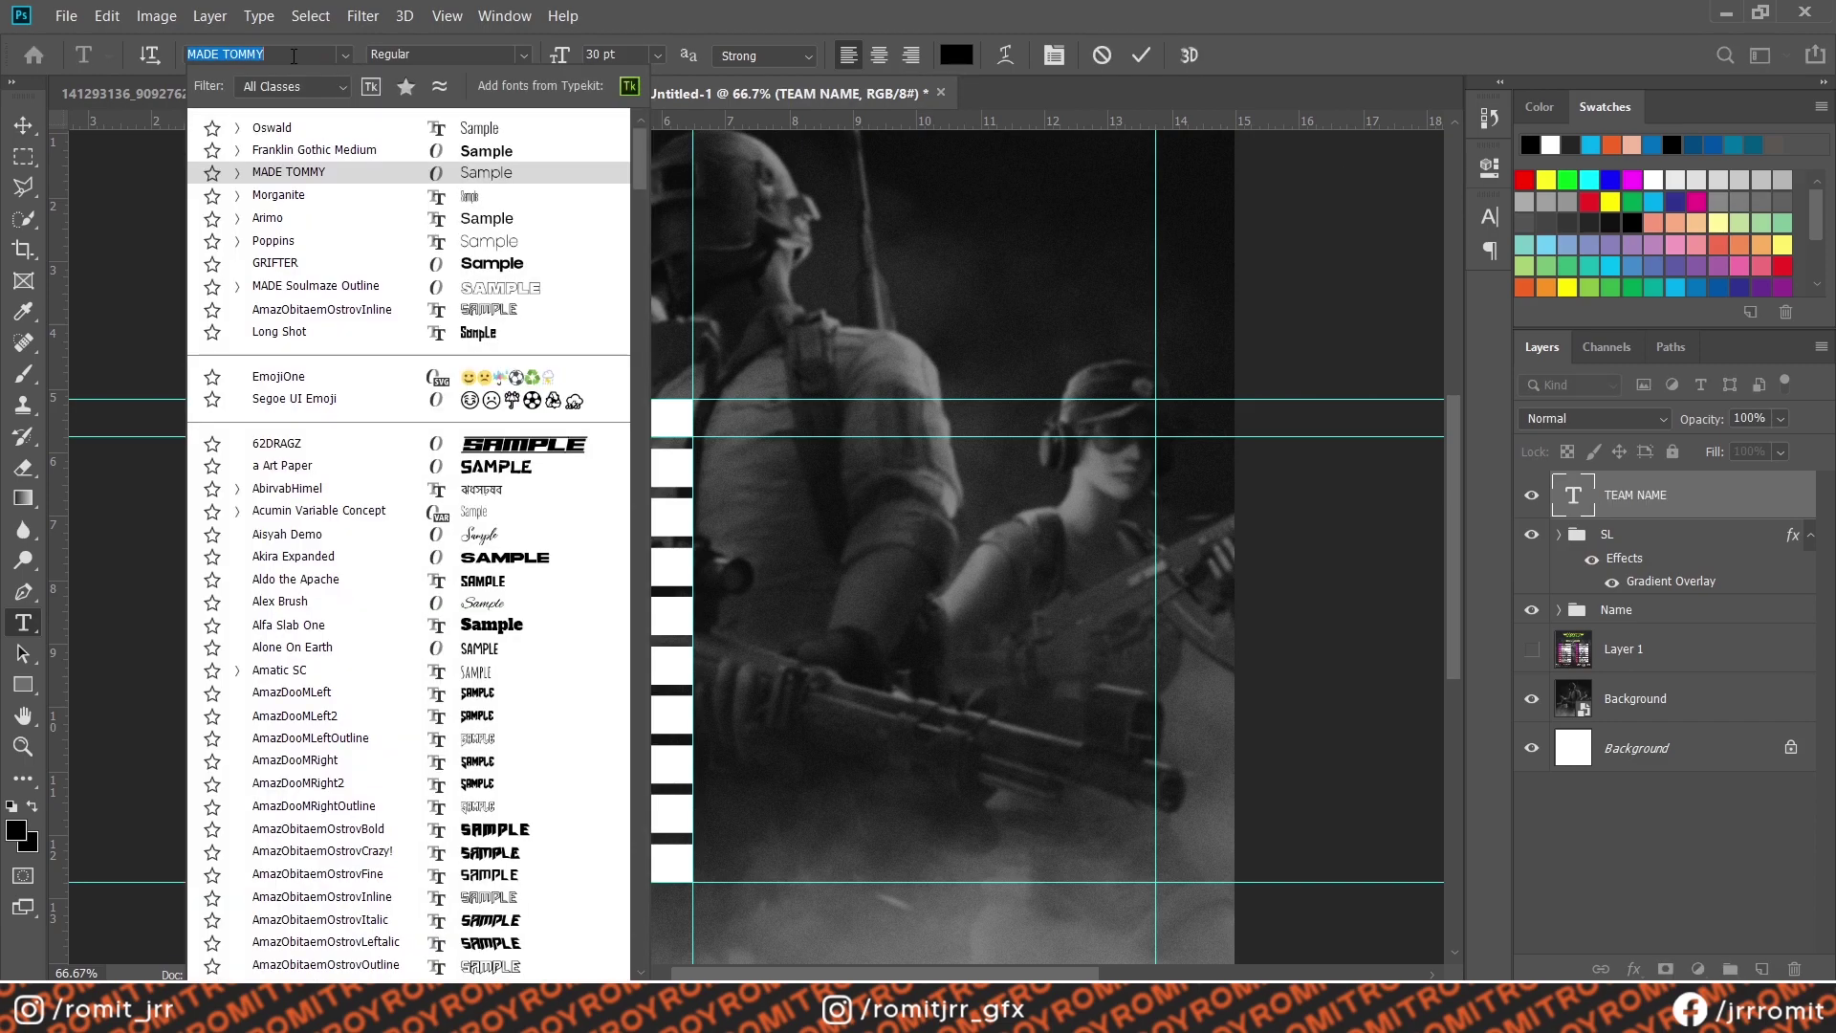
click(287, 129)
click(1054, 54)
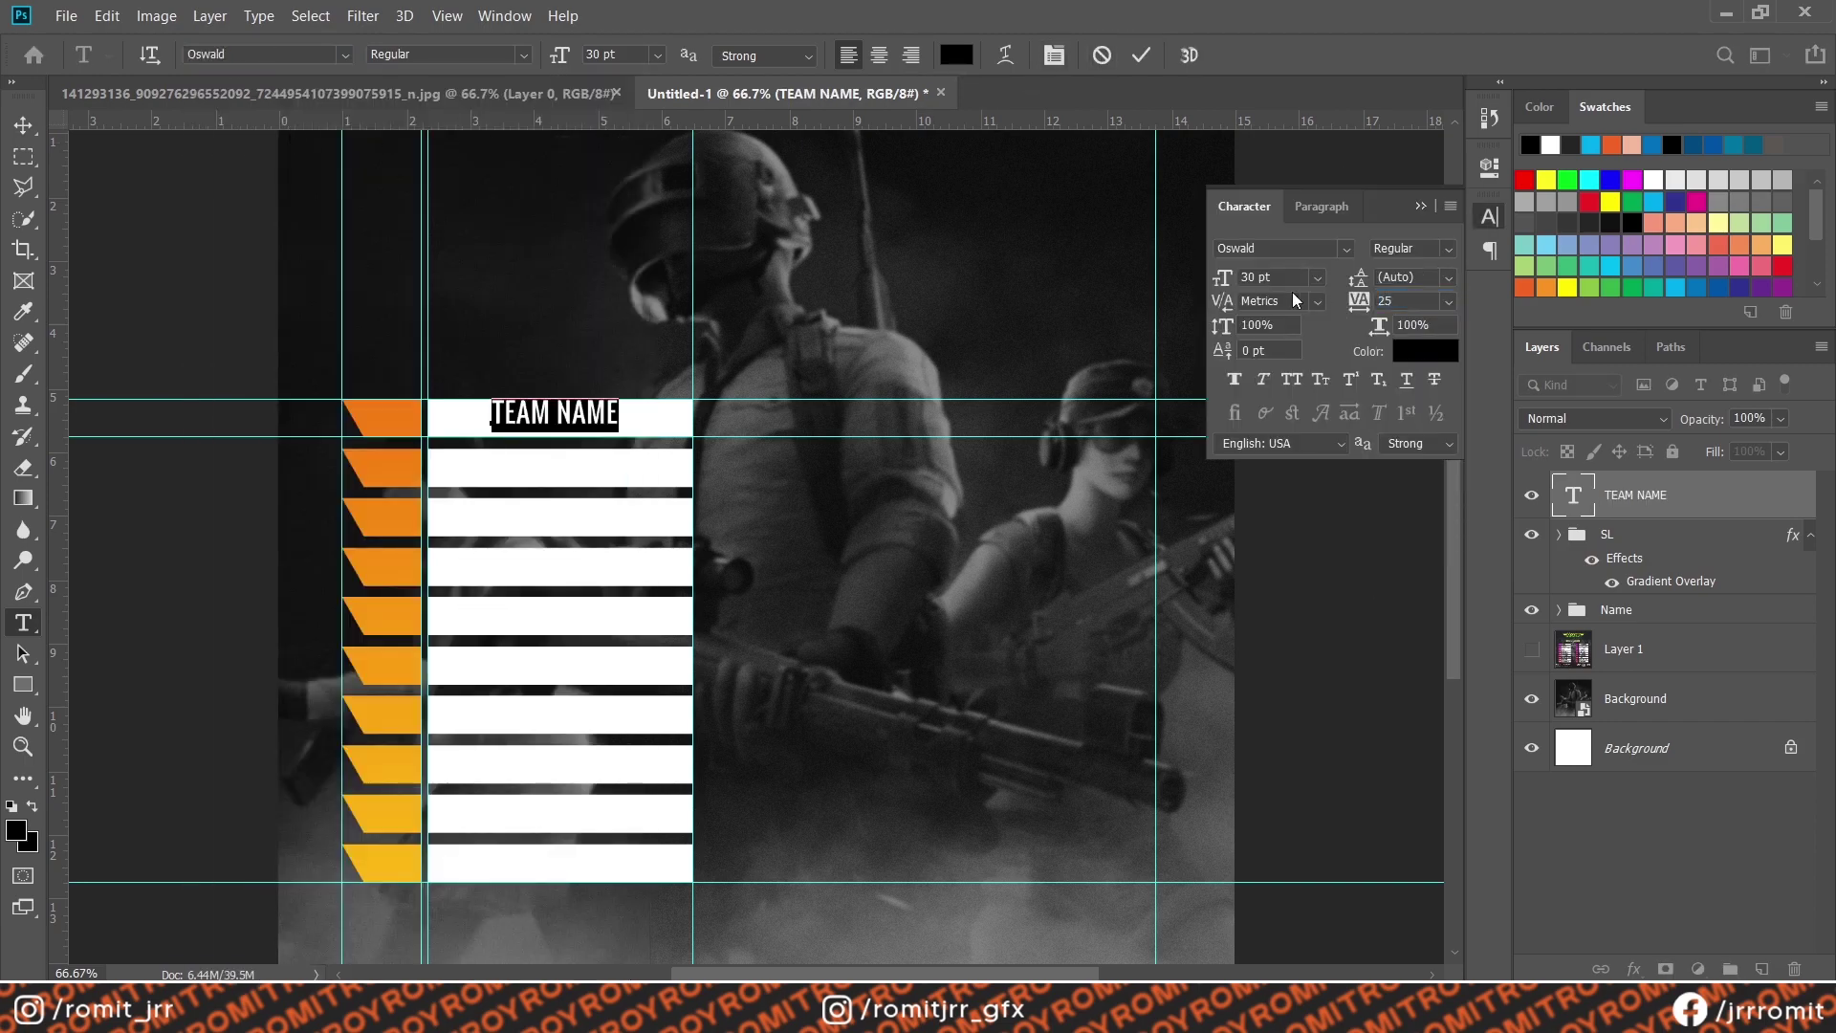
click(657, 55)
click(621, 263)
Repeat TEAM NAME down the bars and delete the two extra lines
click(598, 413)
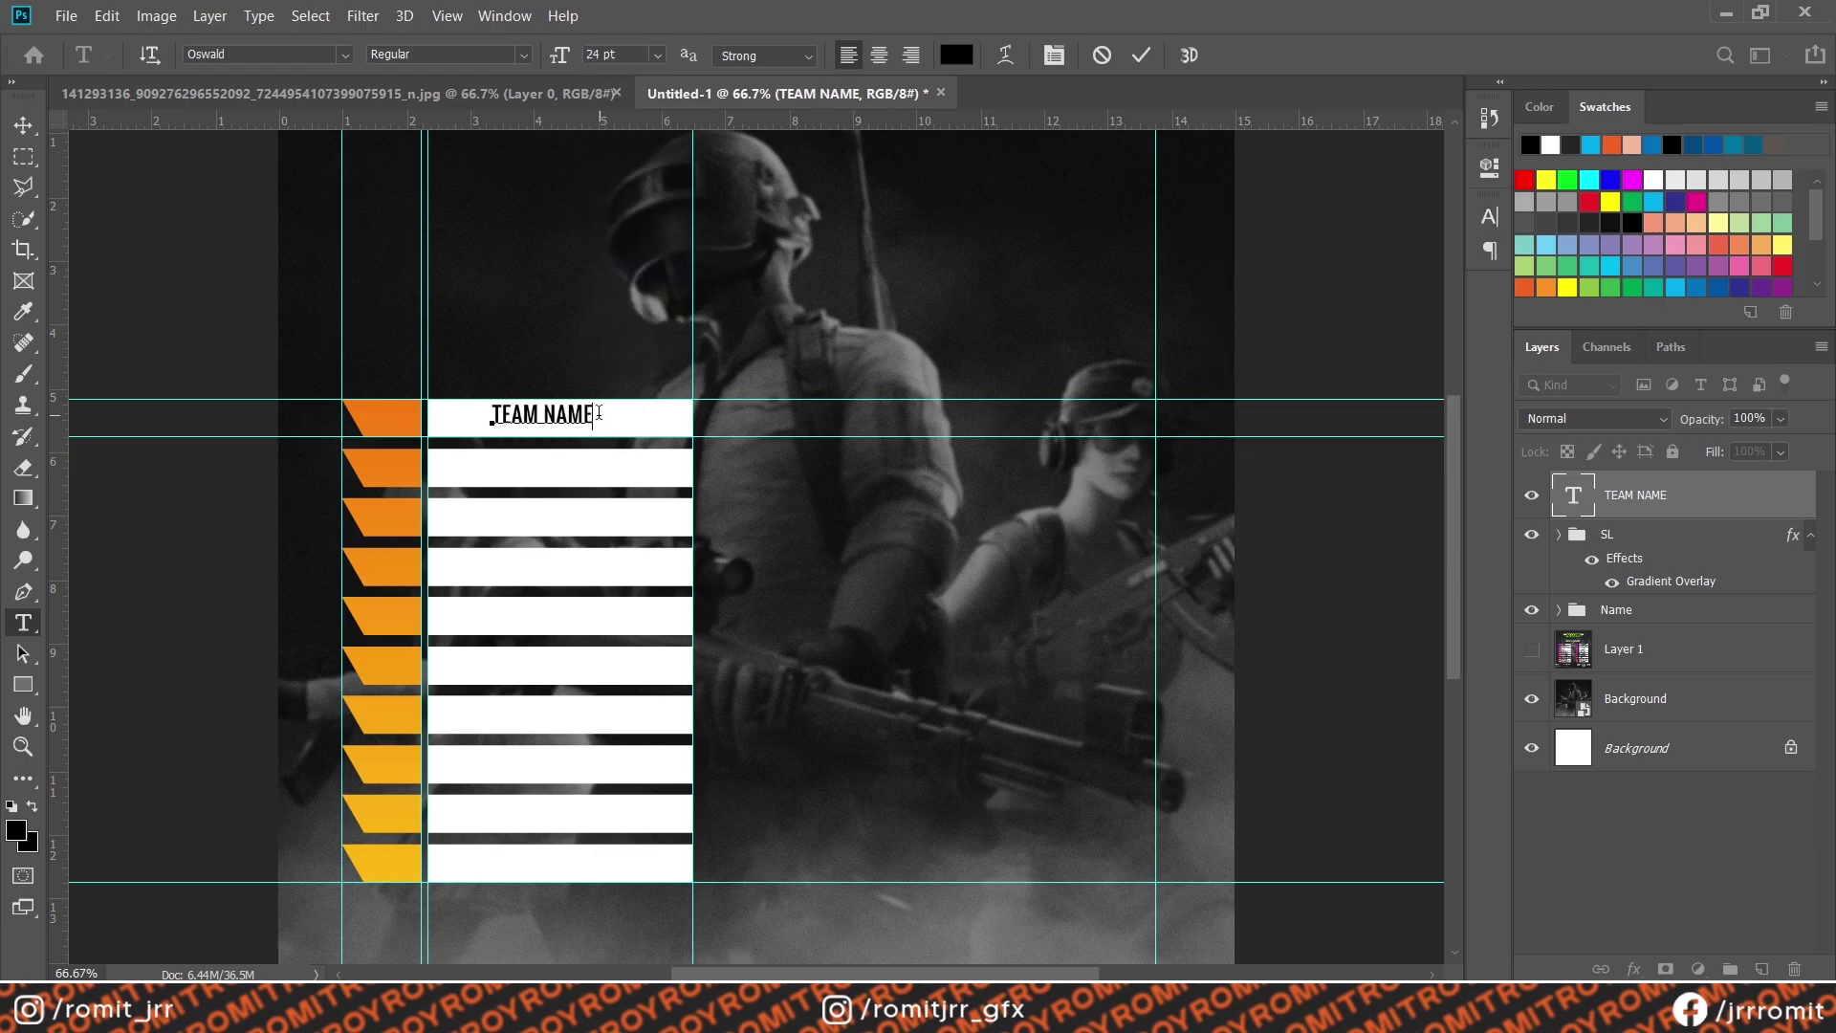
text(TEAMNAME)
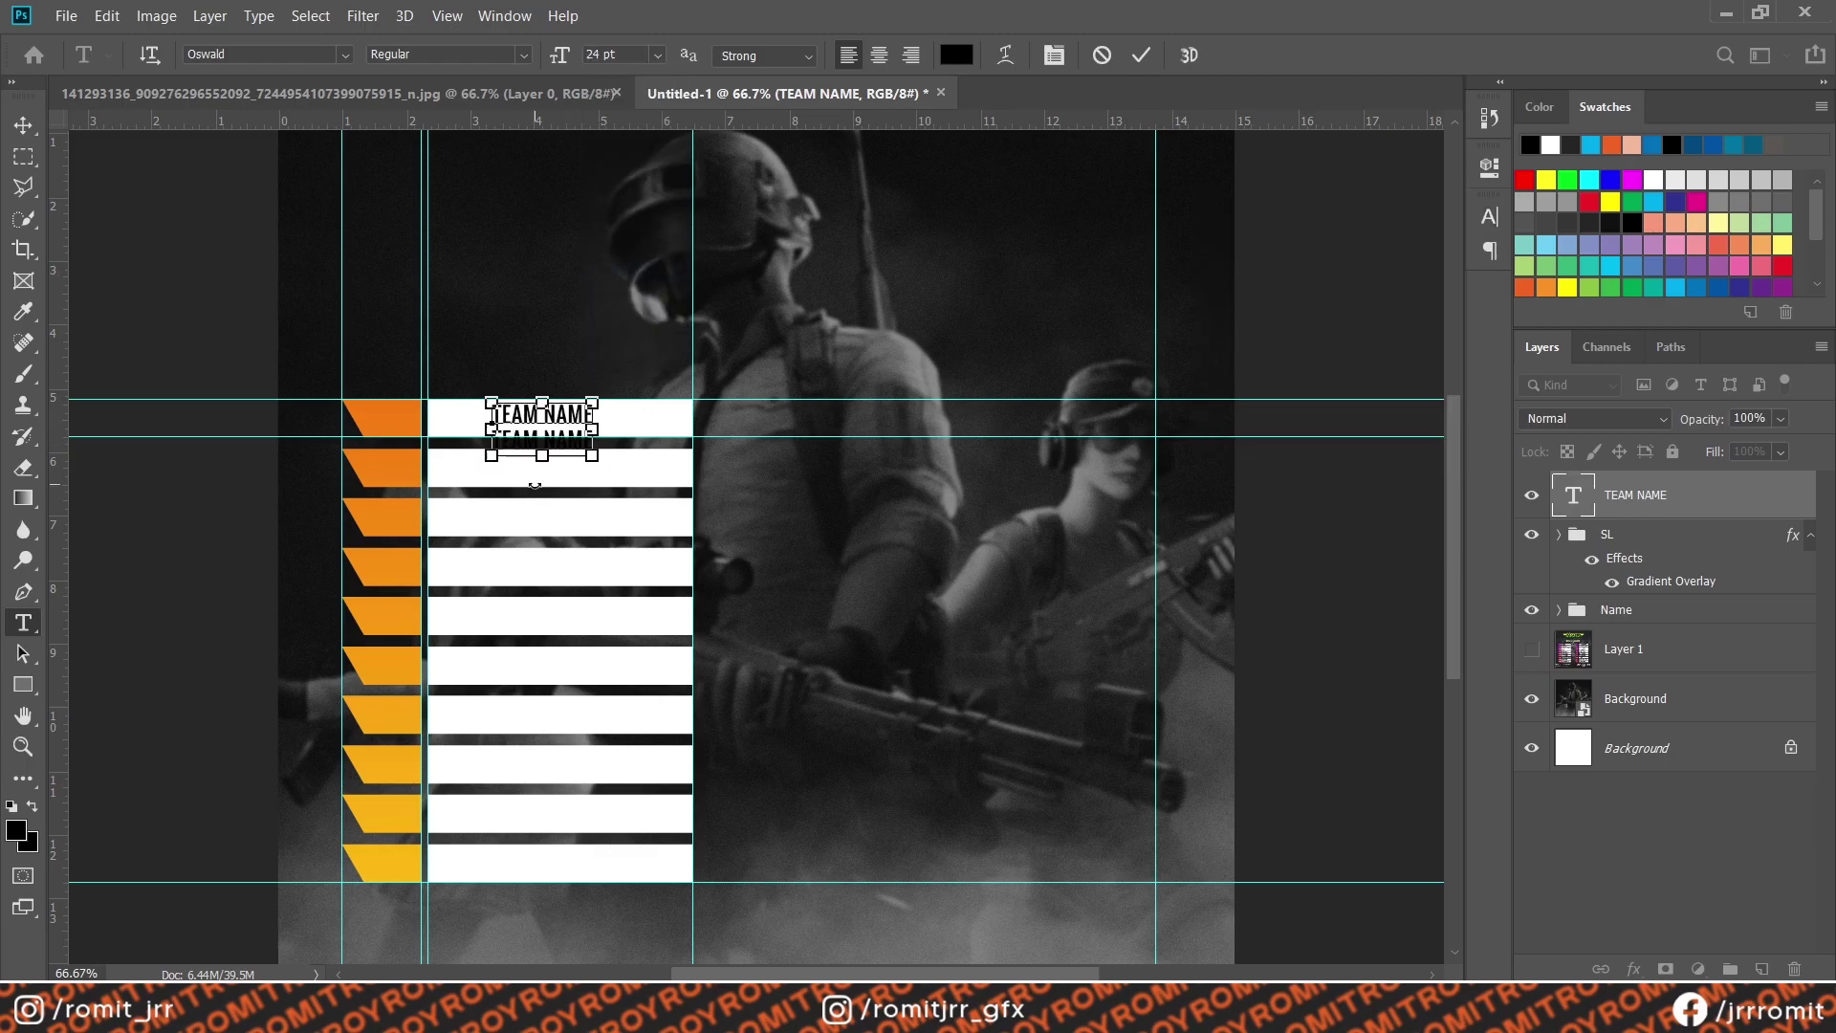
key(ctrl+v)
key(ctrl+v)
key(ctrl+v)
key(ctrl+v)
key(ctrl+v)
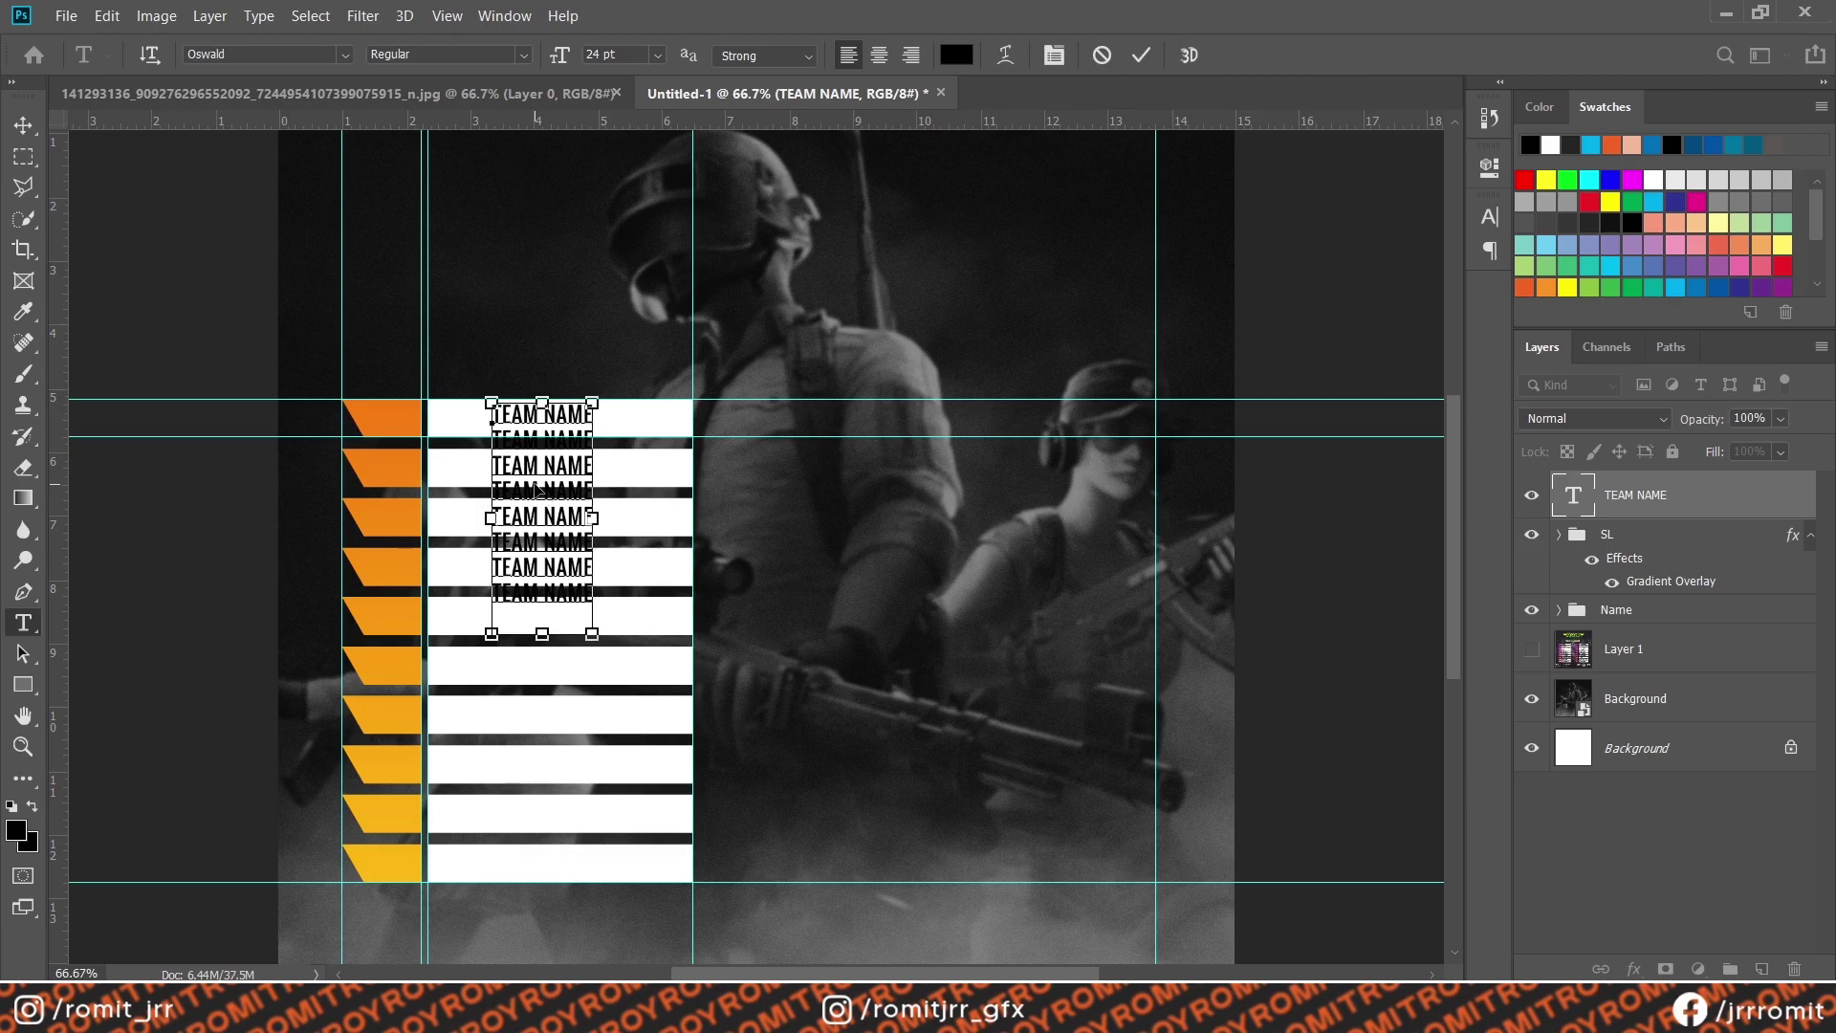
key(ctrl+v)
key(ctrl+v)
key(ctrl+v)
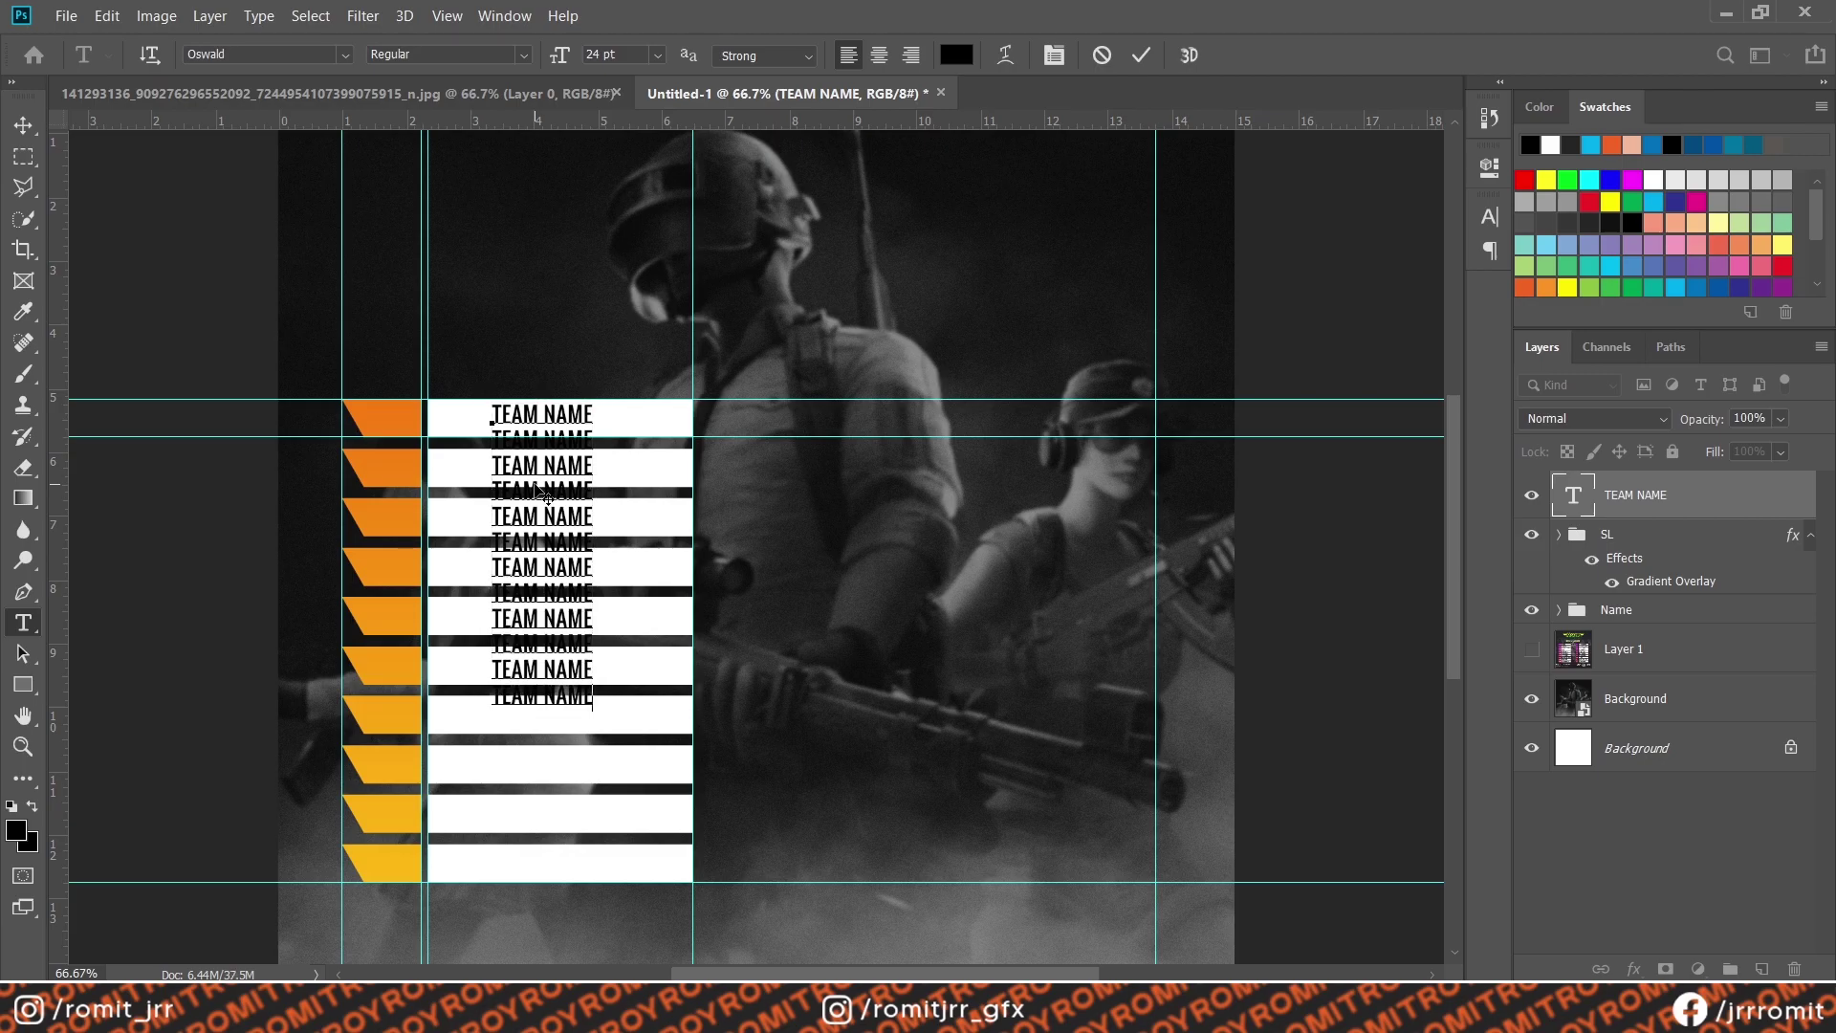
drag(515, 682, 449, 670)
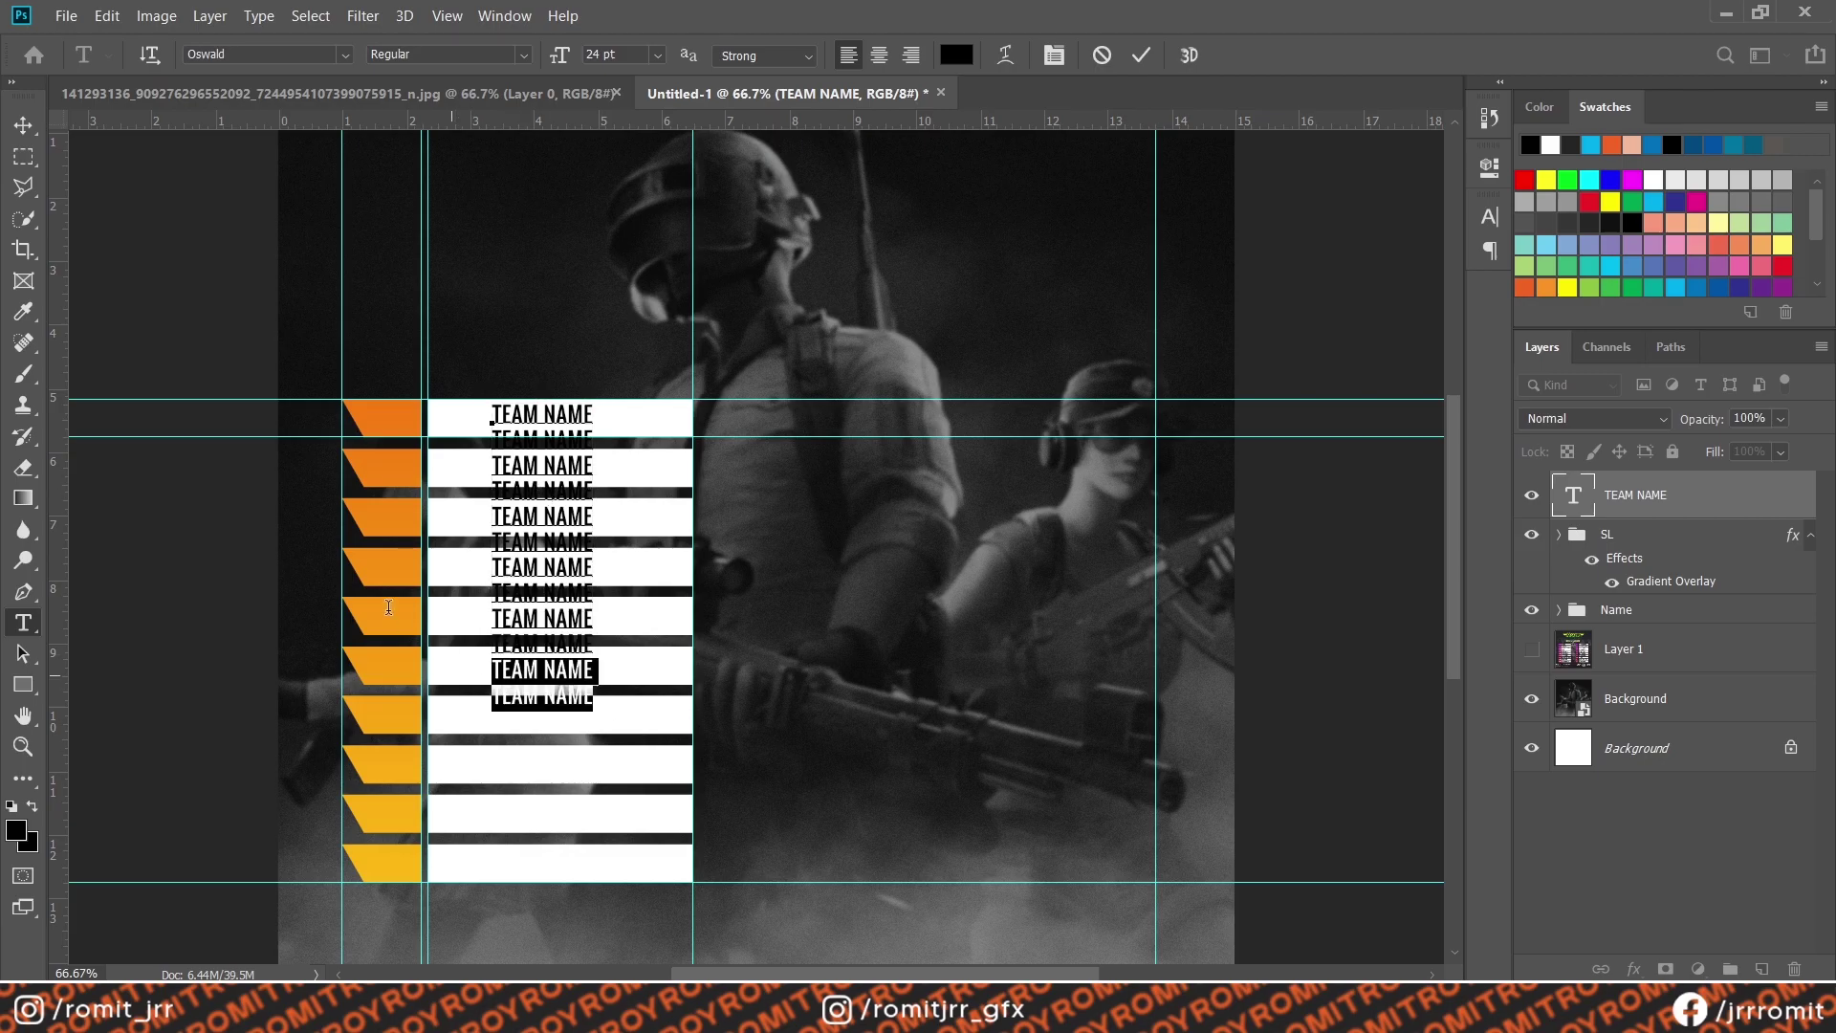
key(BackSpace)
click(23, 125)
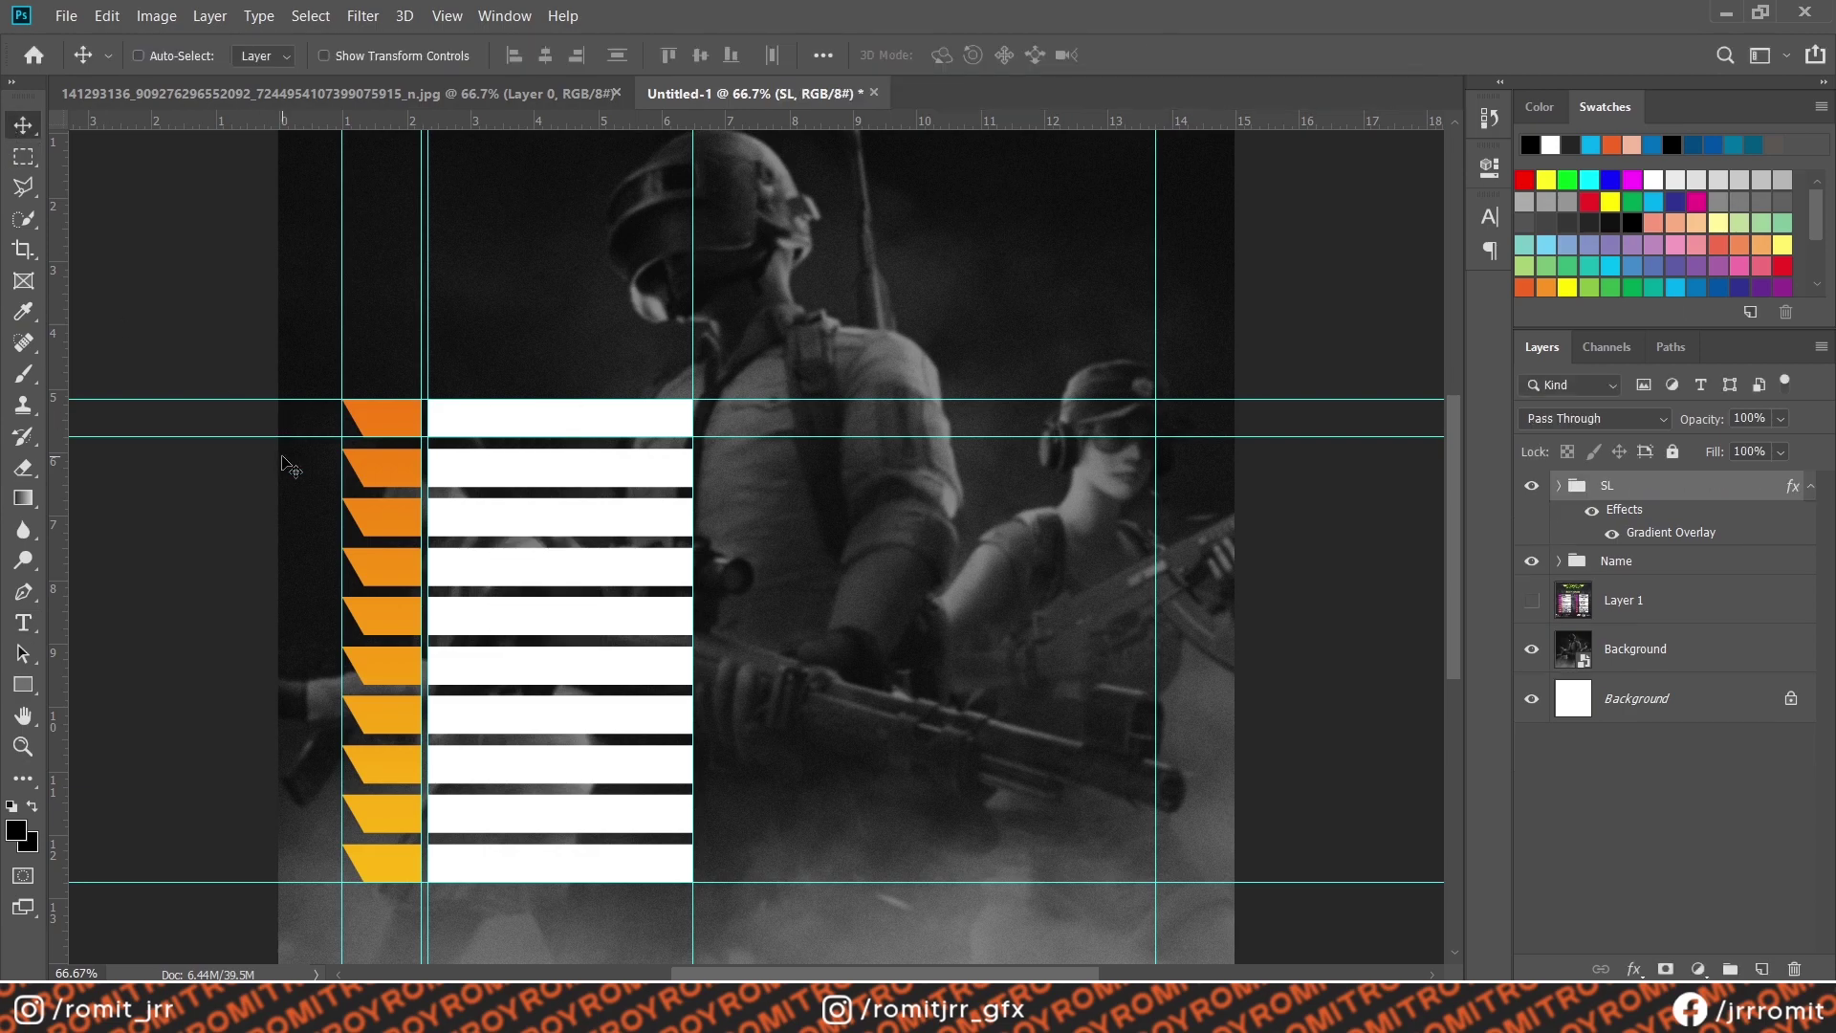
Zoom in on the slot list and increase the TEAM NAME leading so the lines spread apart
key(ctrl+plus)
drag(394, 677, 591, 518)
key(t)
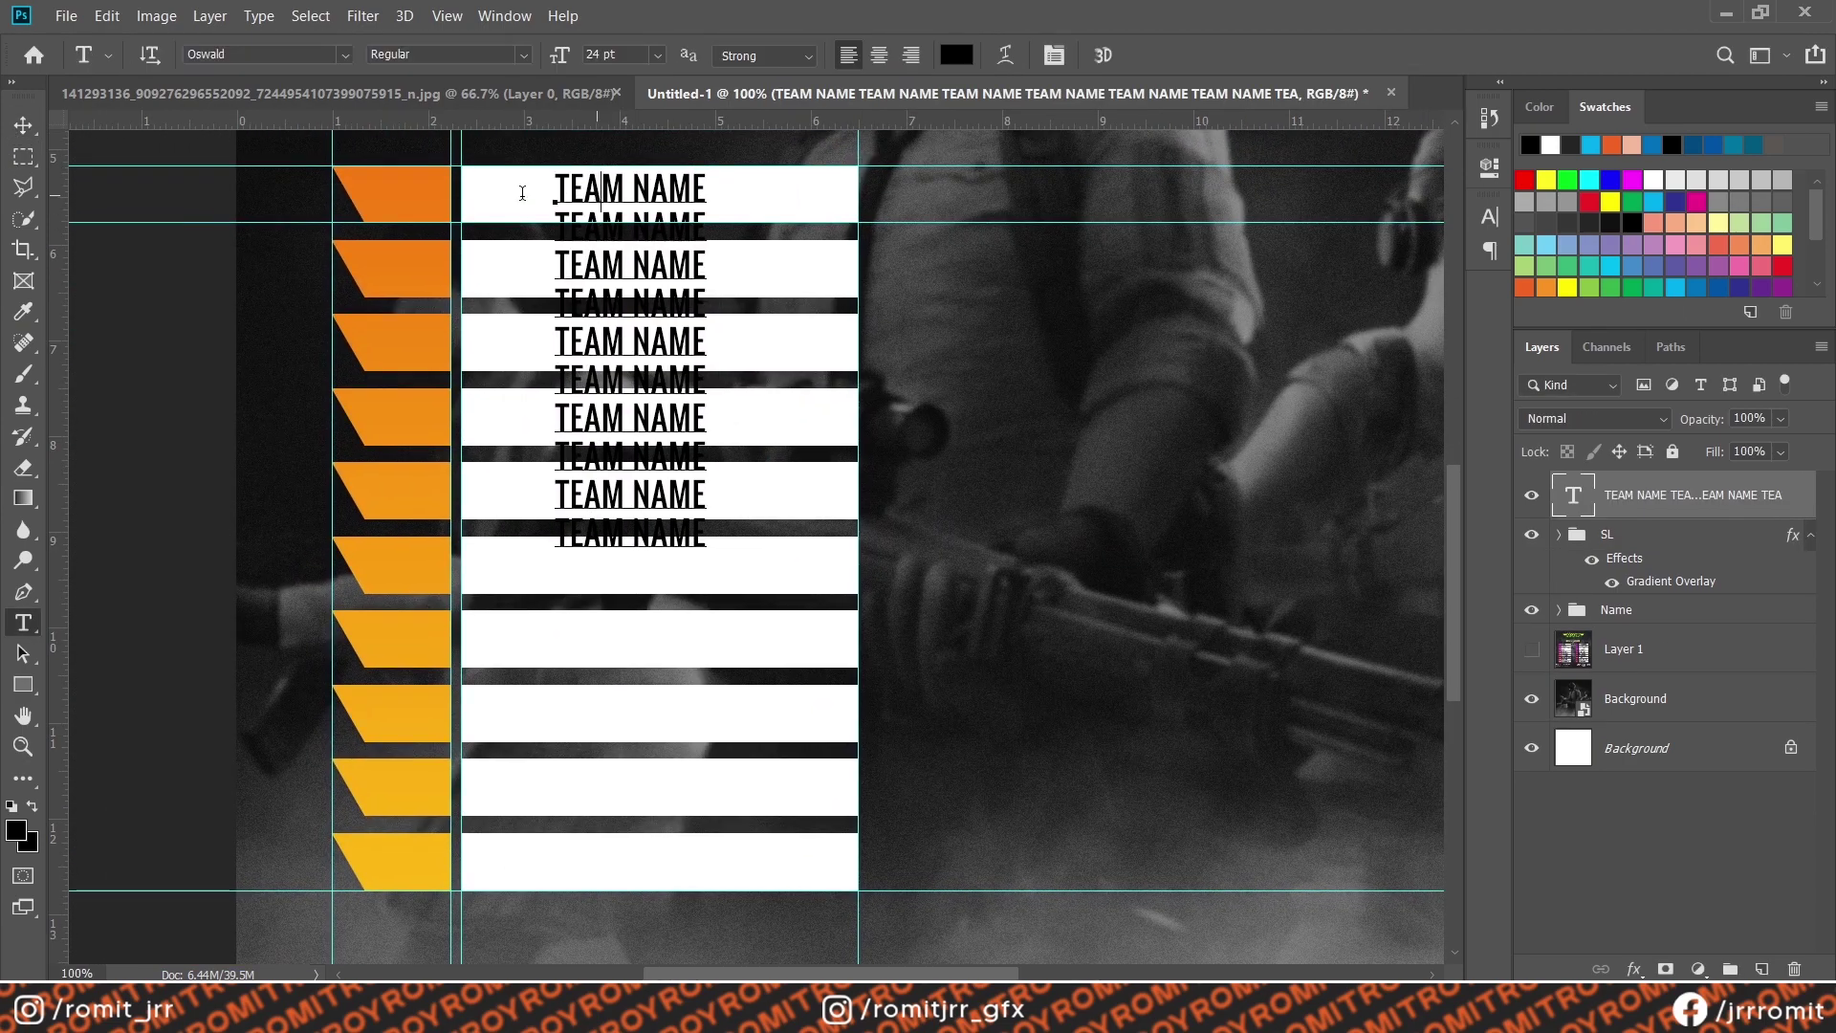
click(23, 125)
double_click(1573, 494)
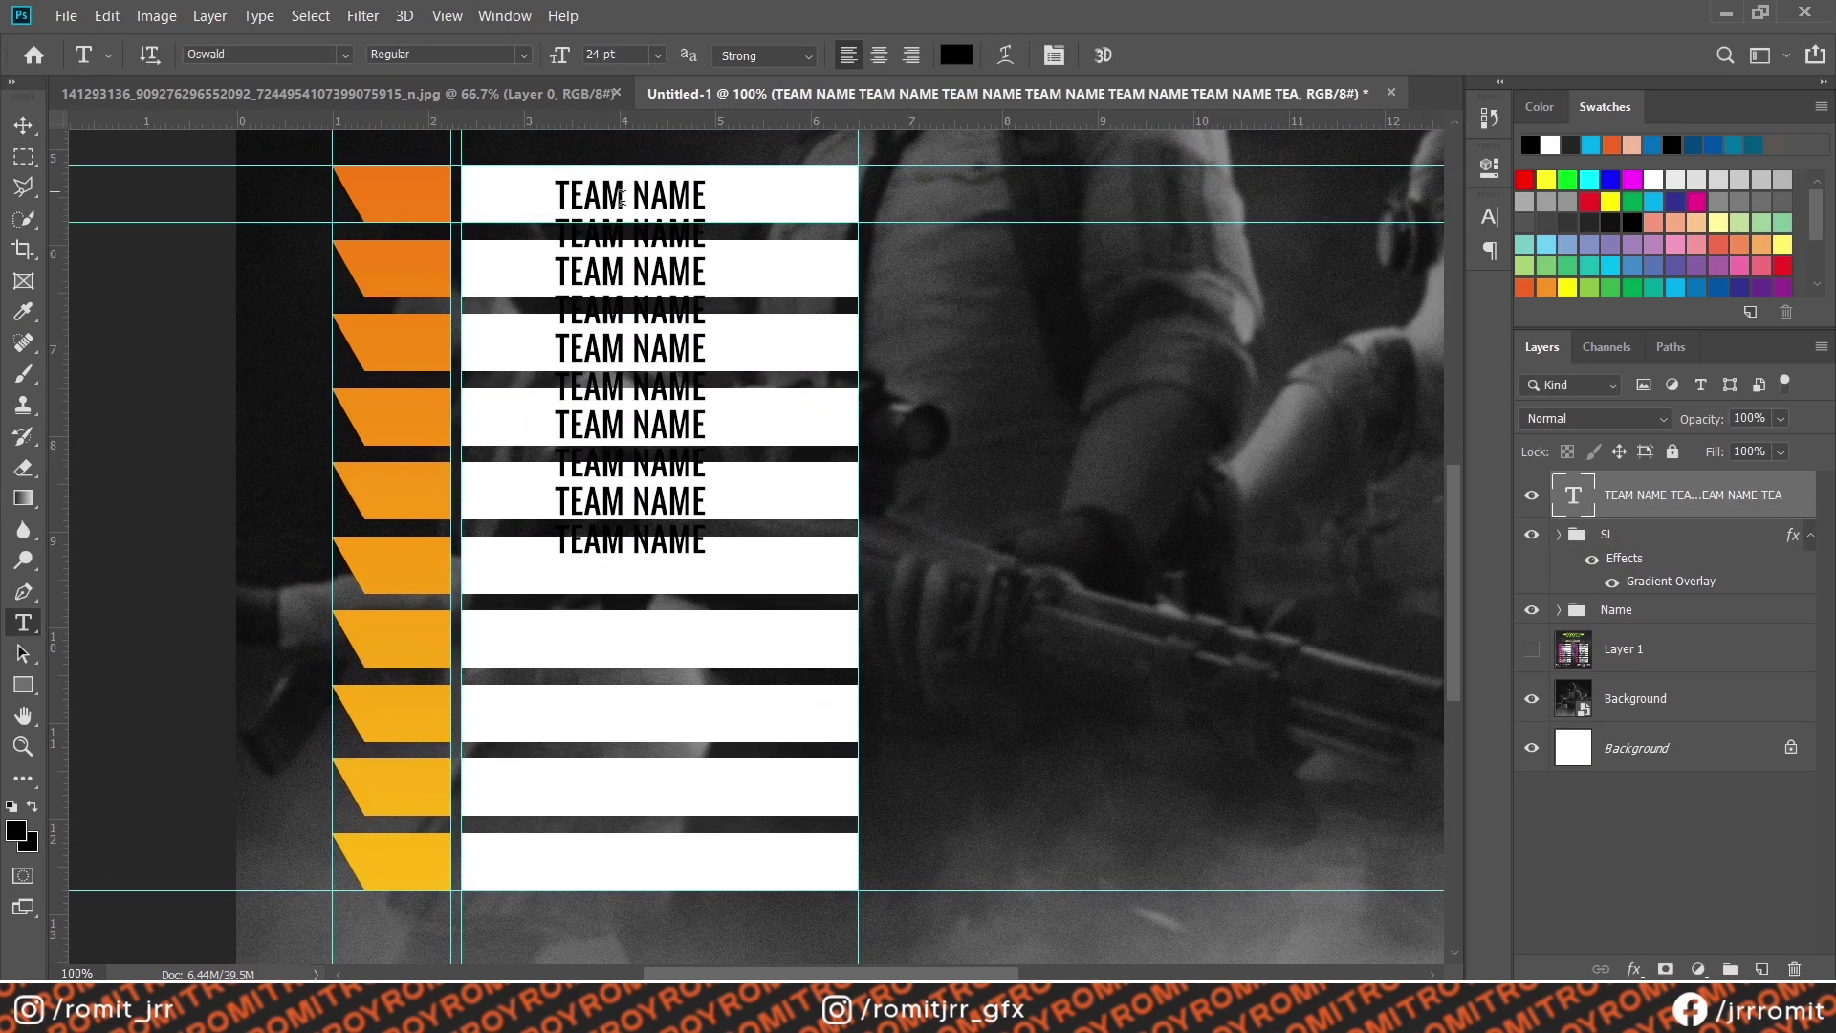
click(1489, 216)
drag(1359, 280, 1389, 289)
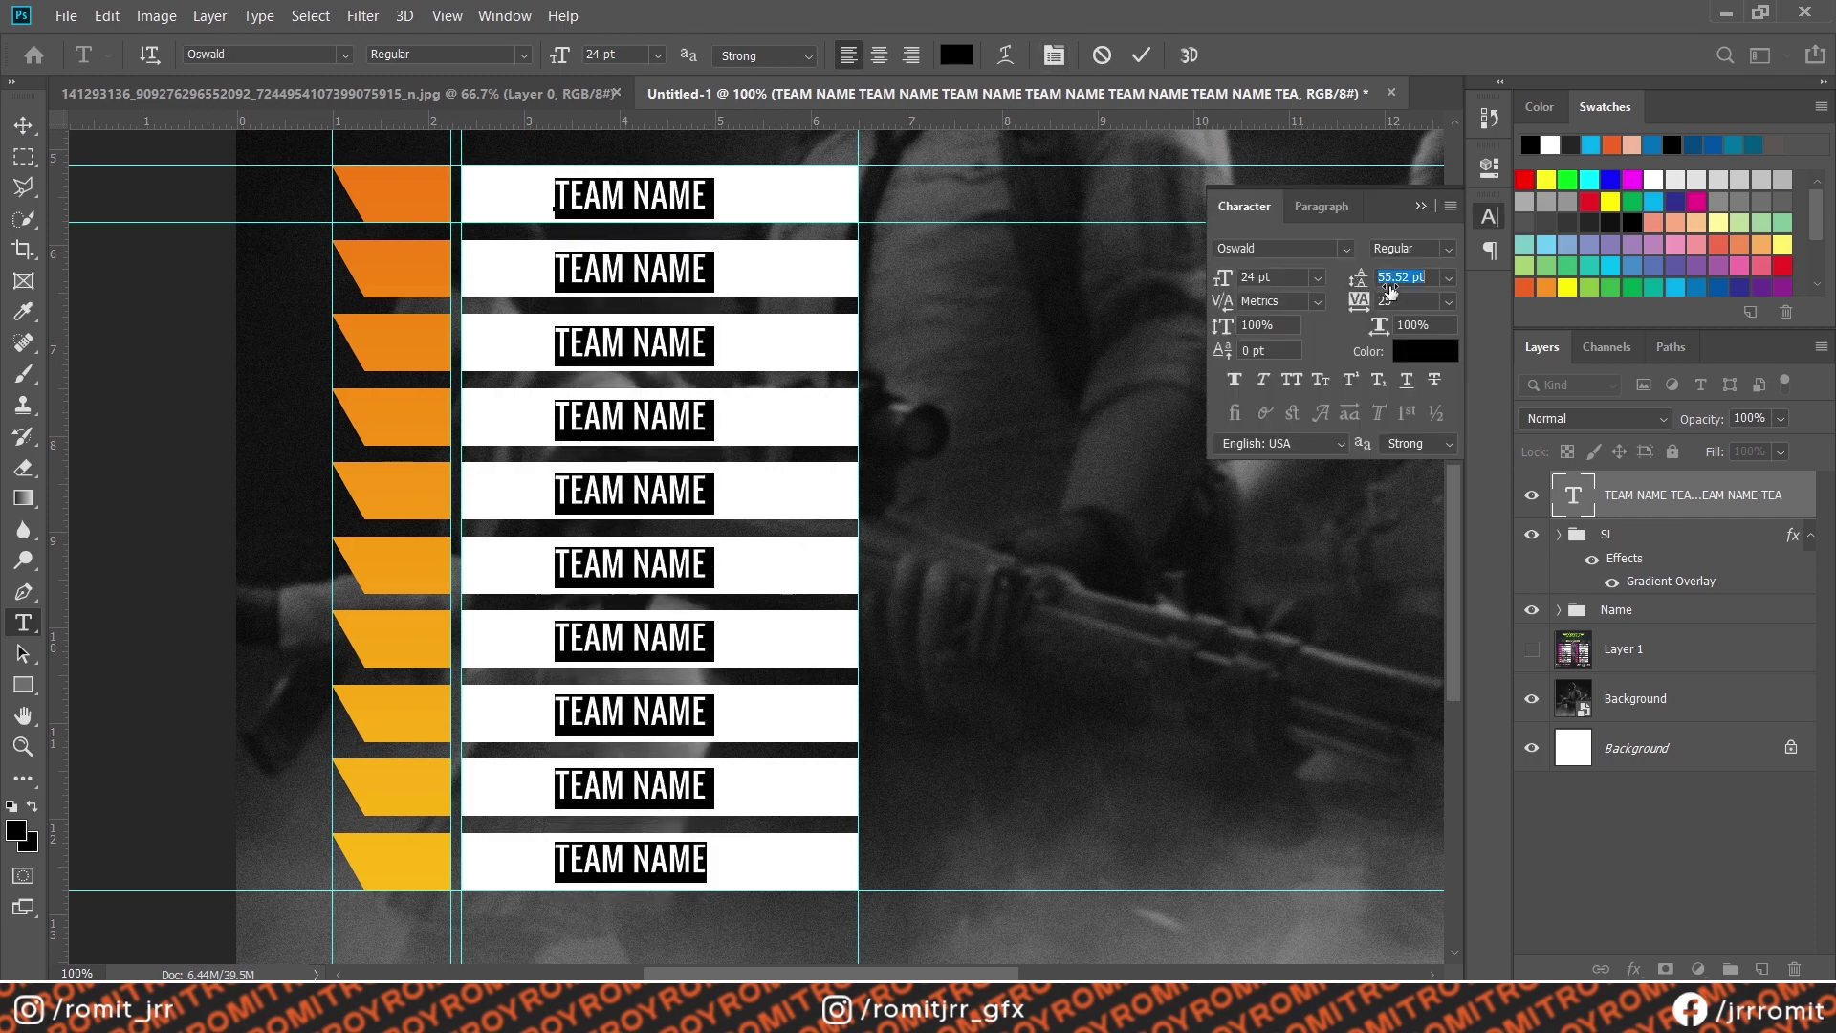
click(1489, 216)
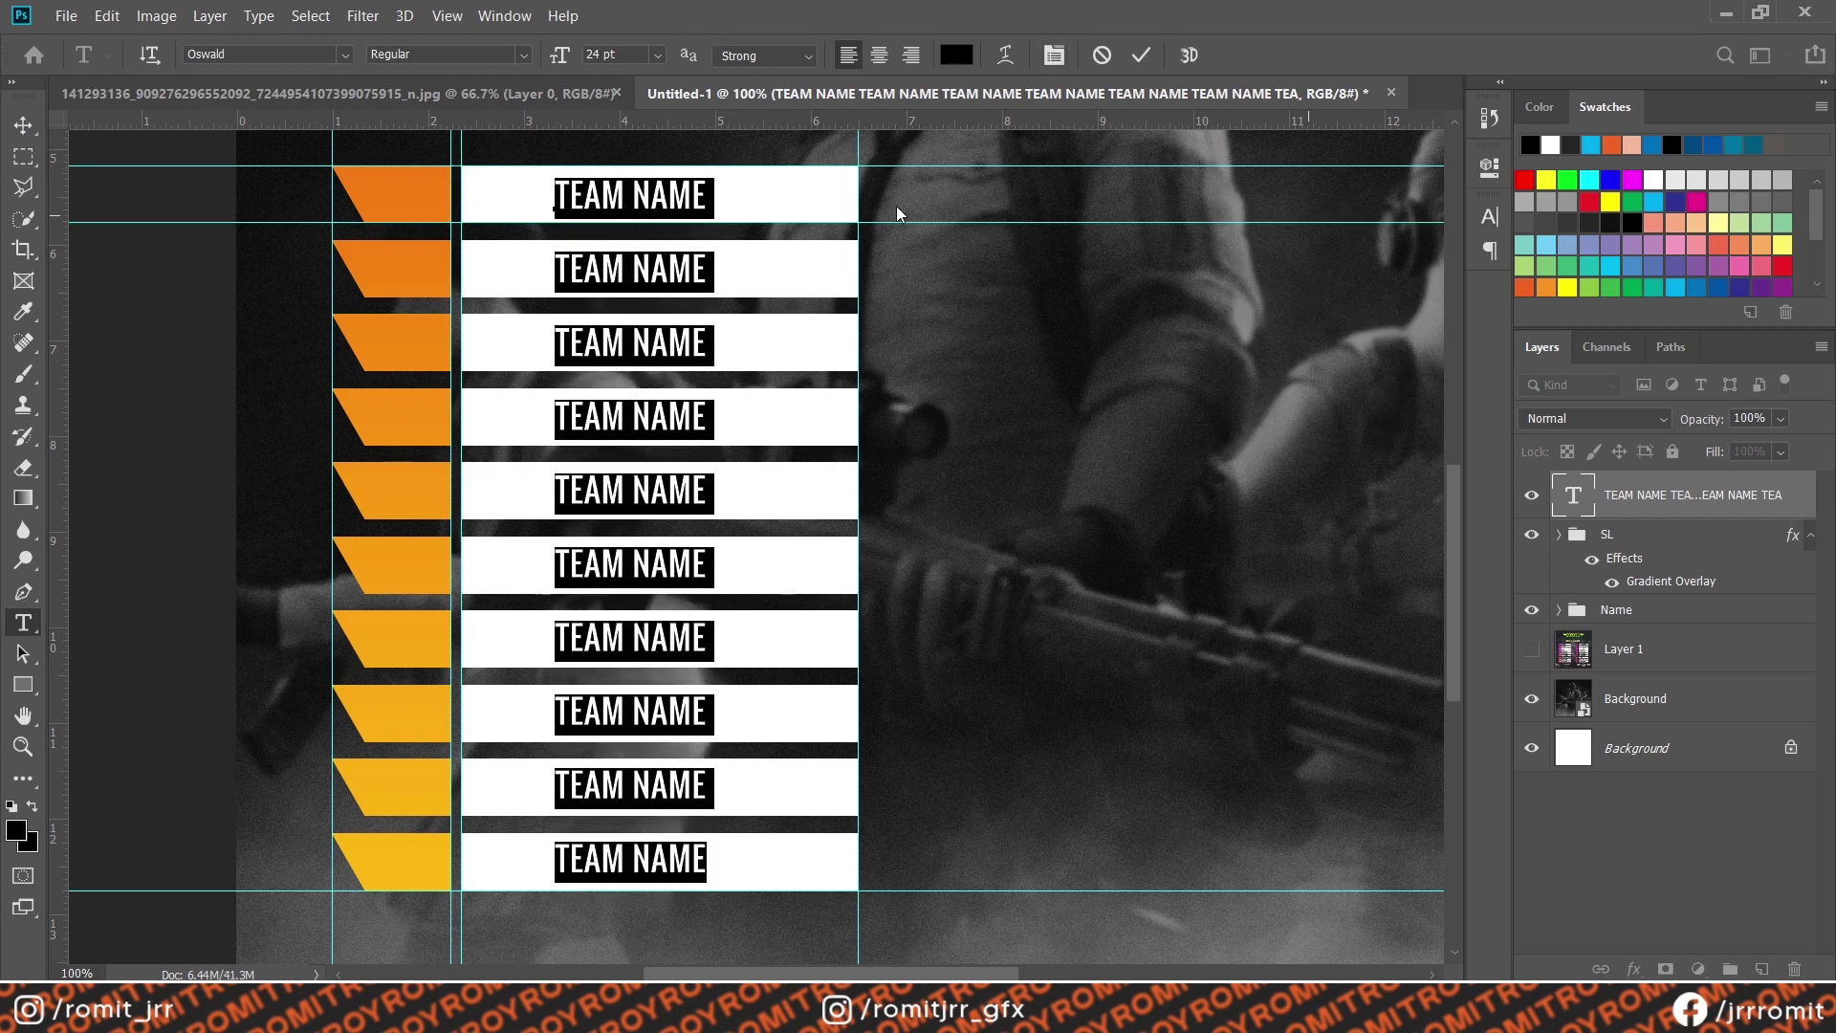
click(23, 125)
Fine-tune the TEAM NAME leading to about 55.85 pt so each line sits on its bar
click(23, 623)
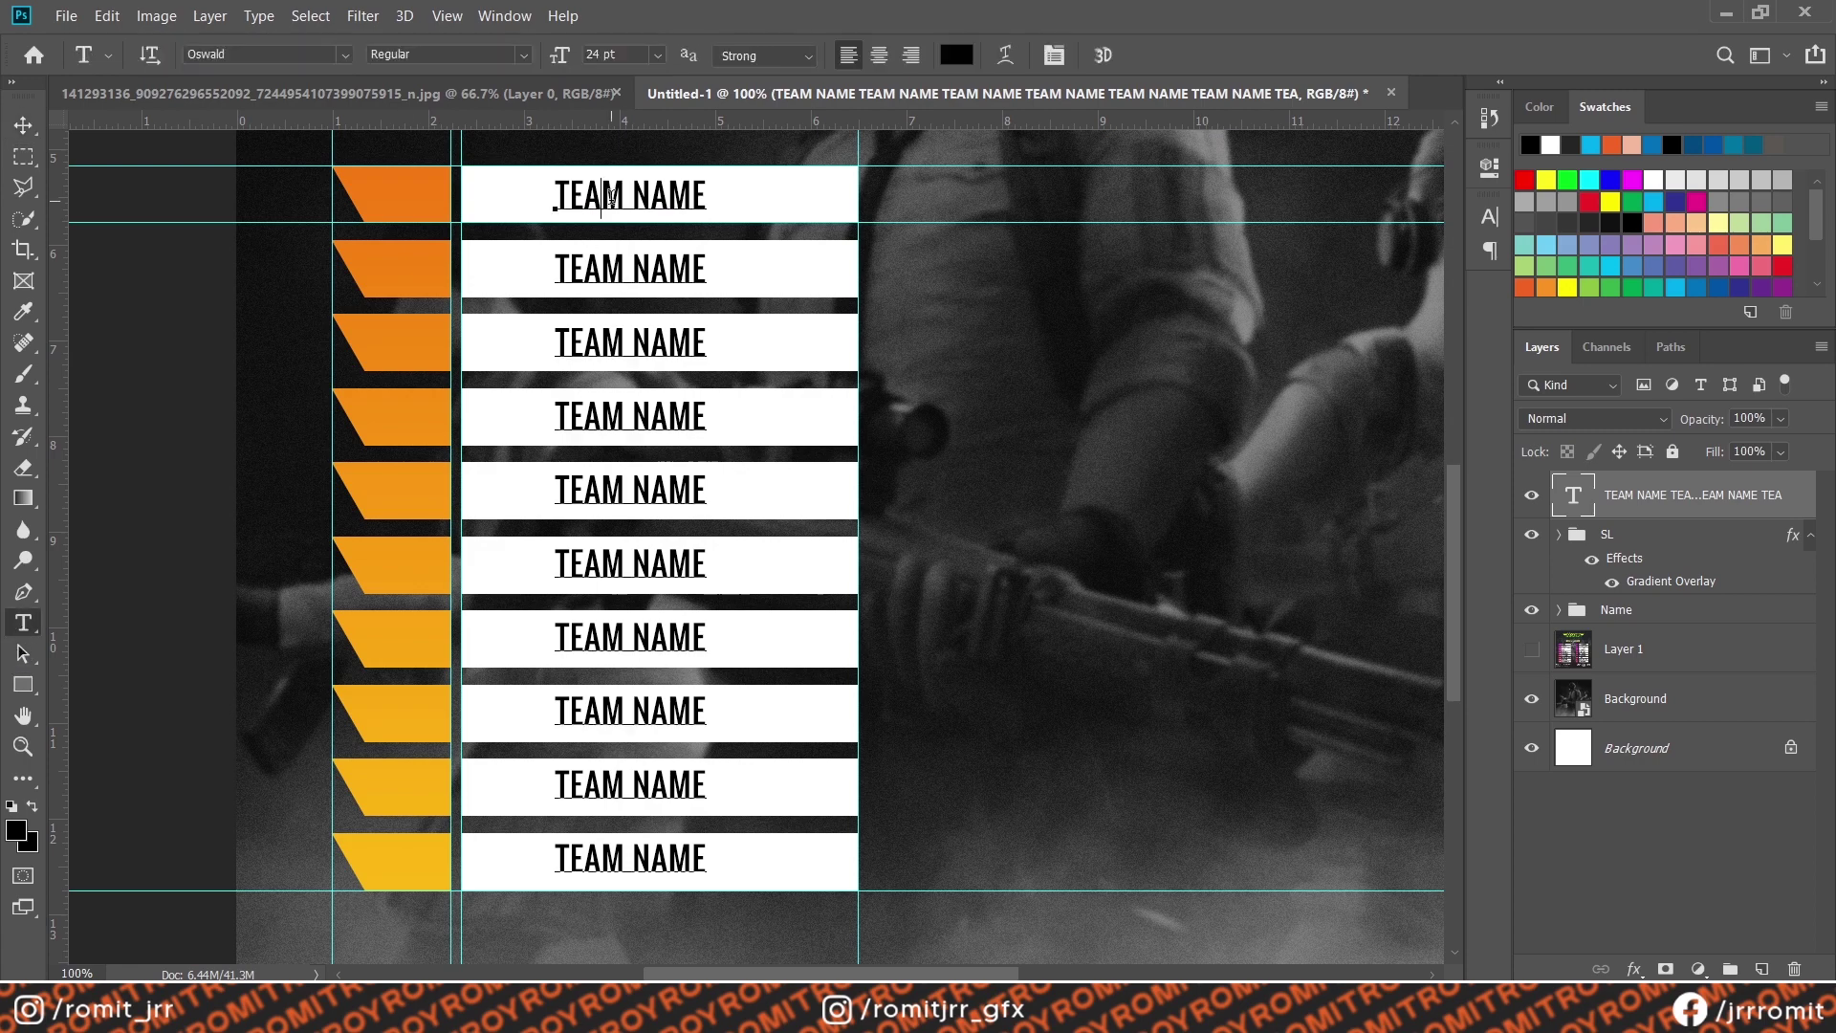
double_click(1573, 494)
click(1488, 216)
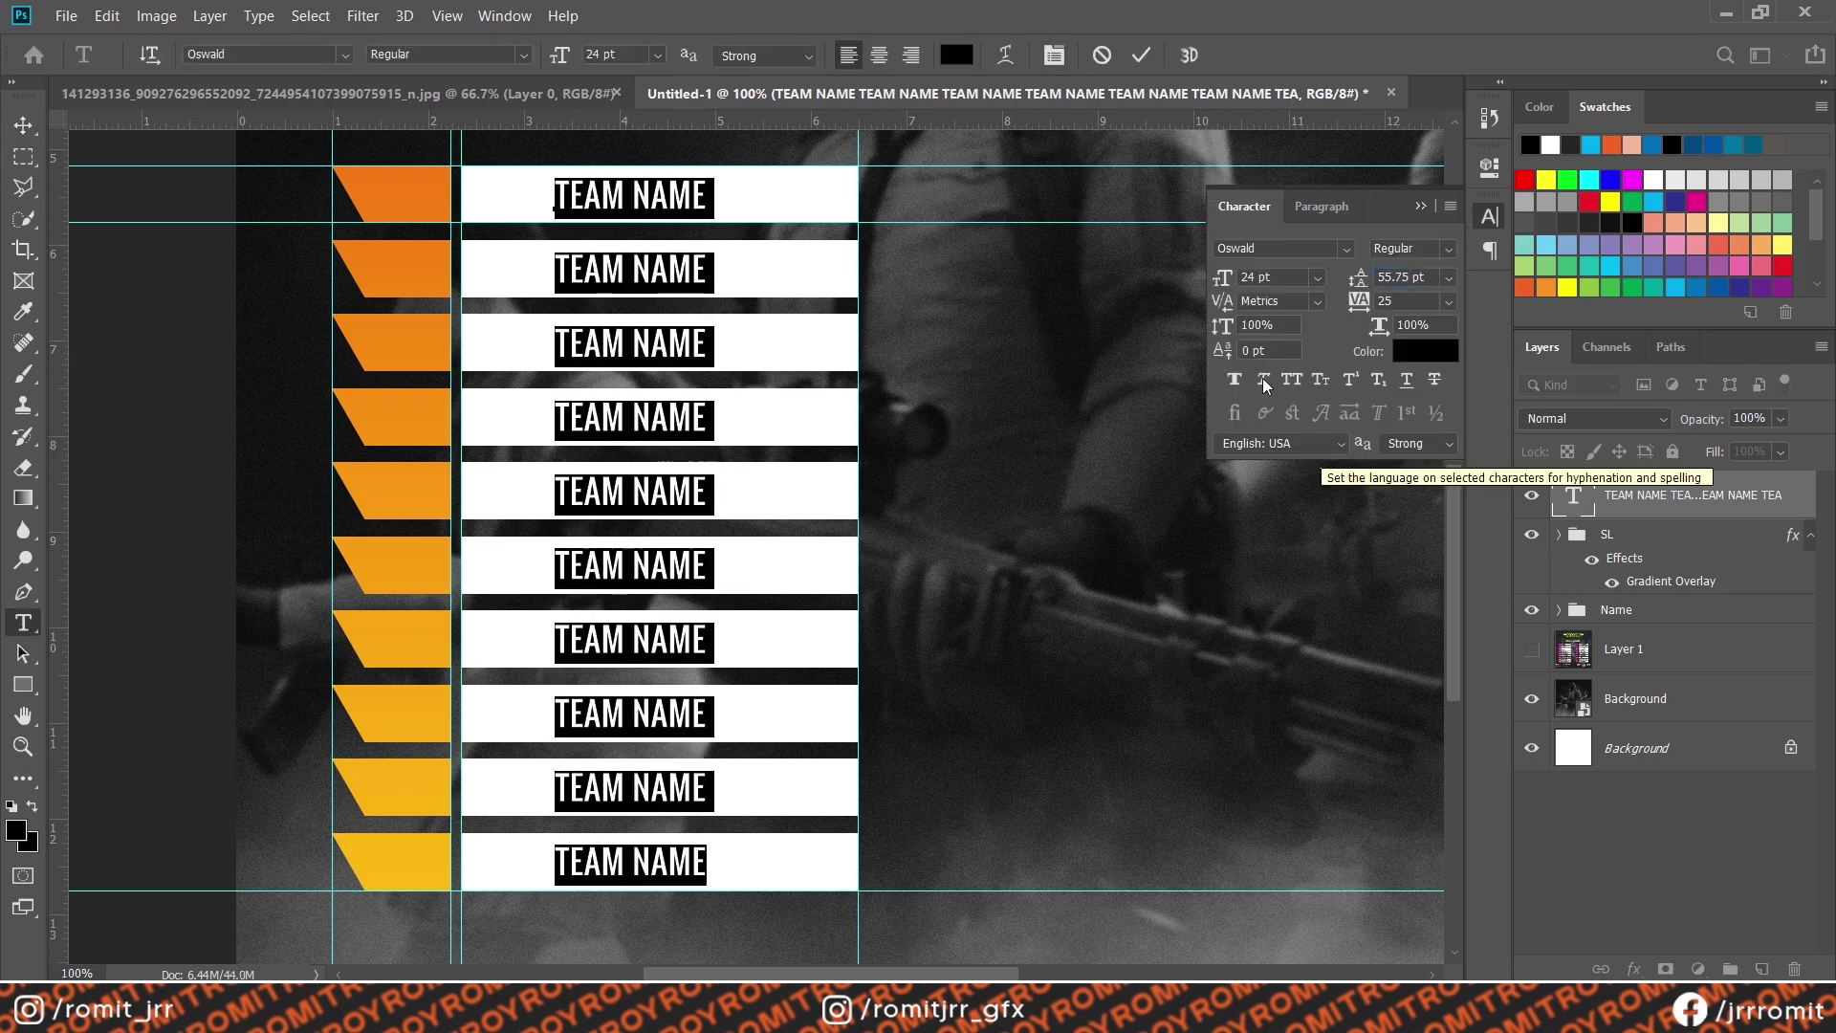
click(1488, 216)
click(23, 126)
click(23, 623)
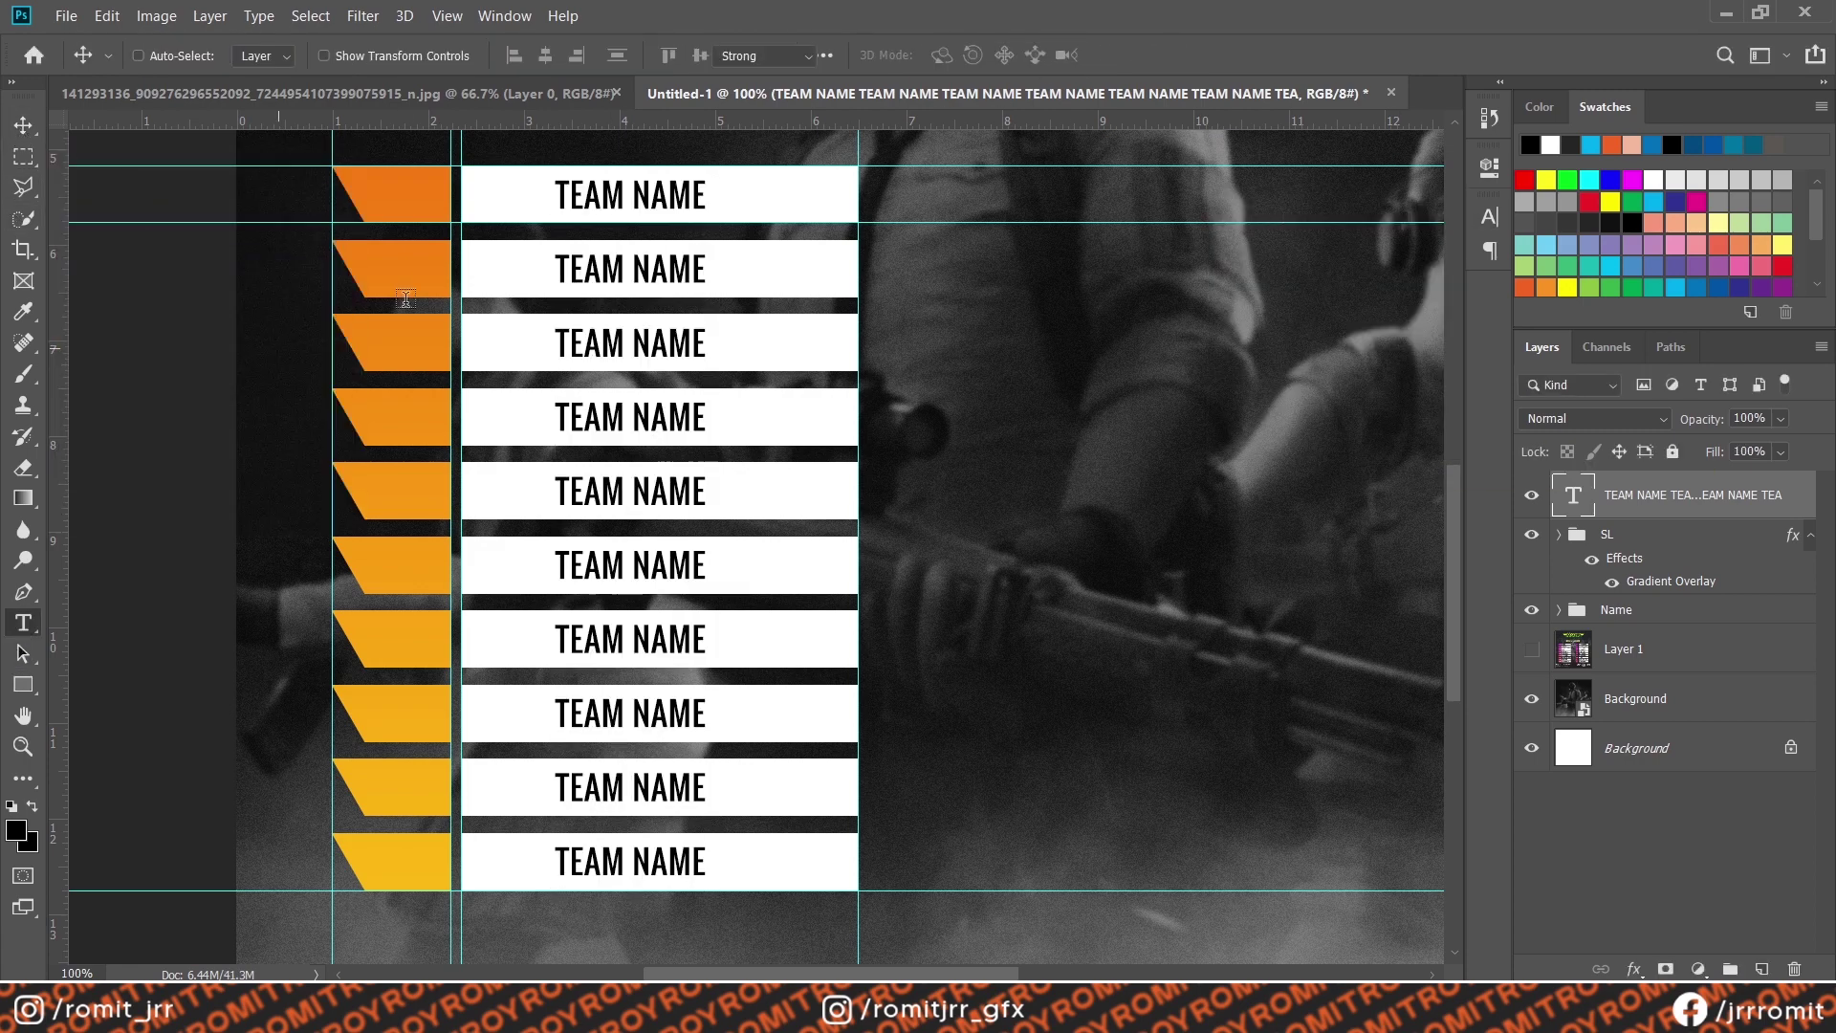
double_click(1573, 494)
click(1489, 216)
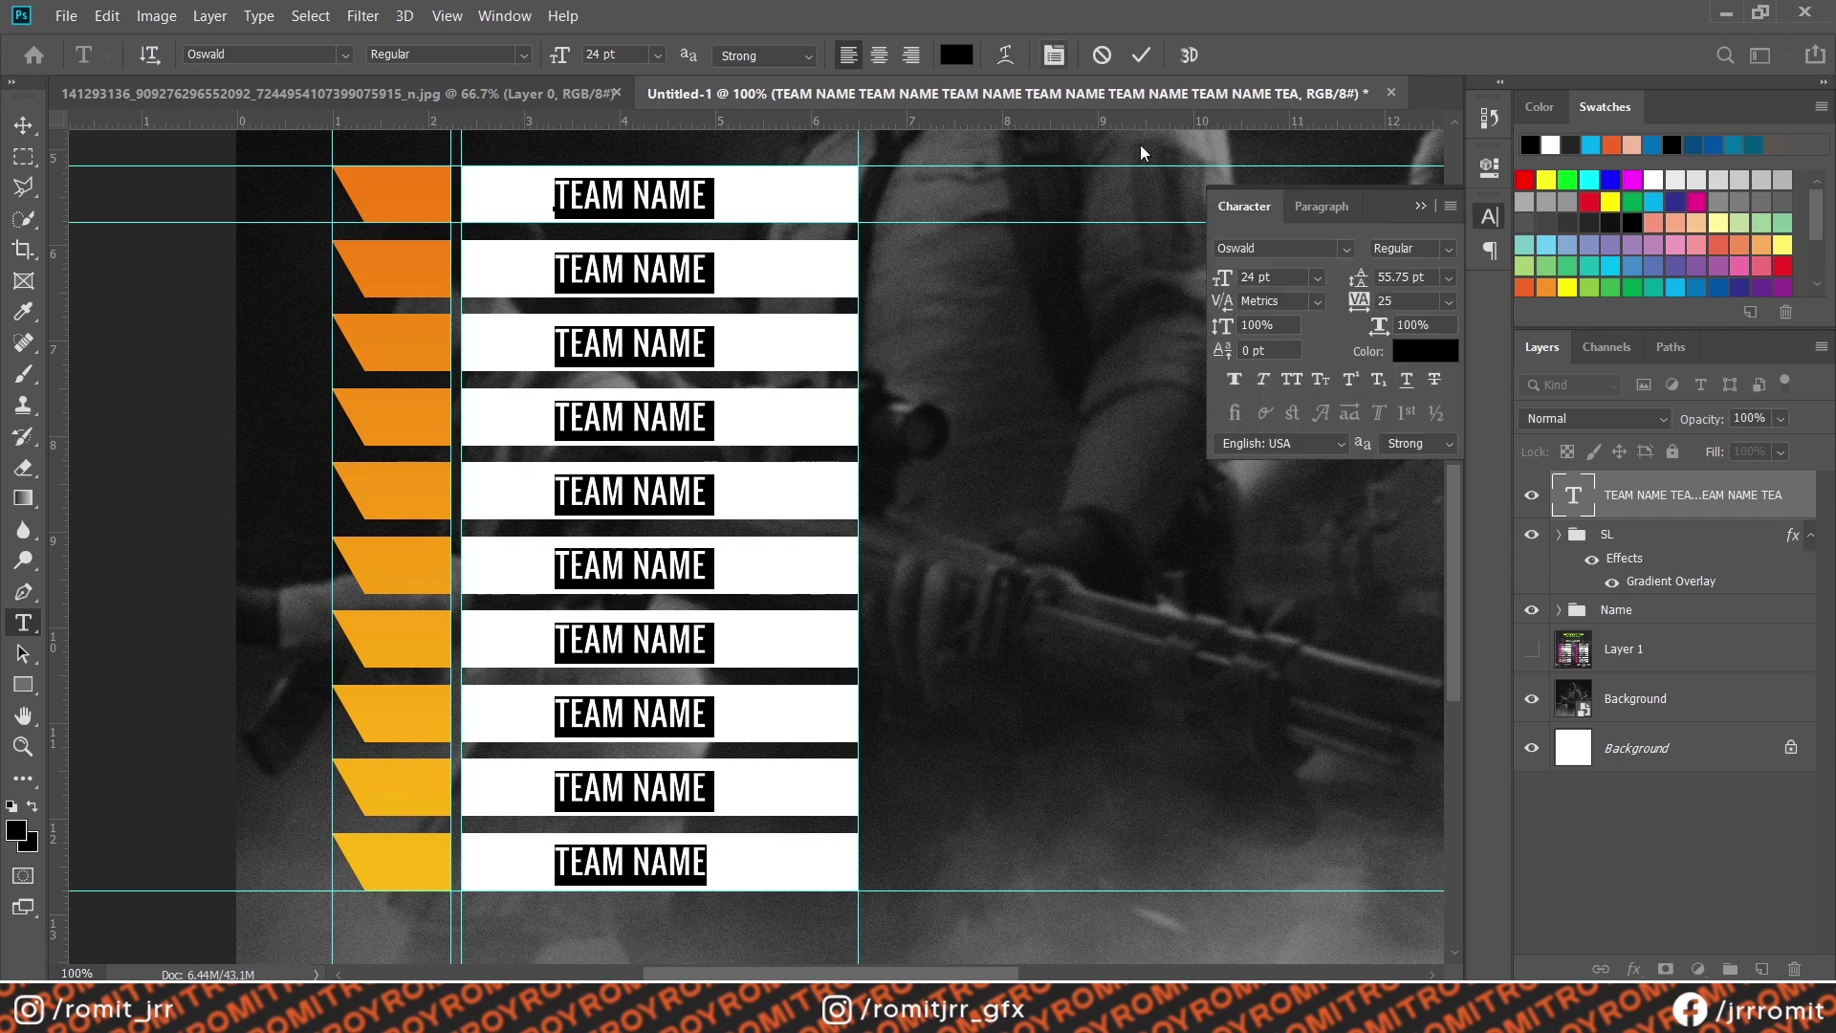
click(1291, 386)
click(1420, 207)
click(23, 127)
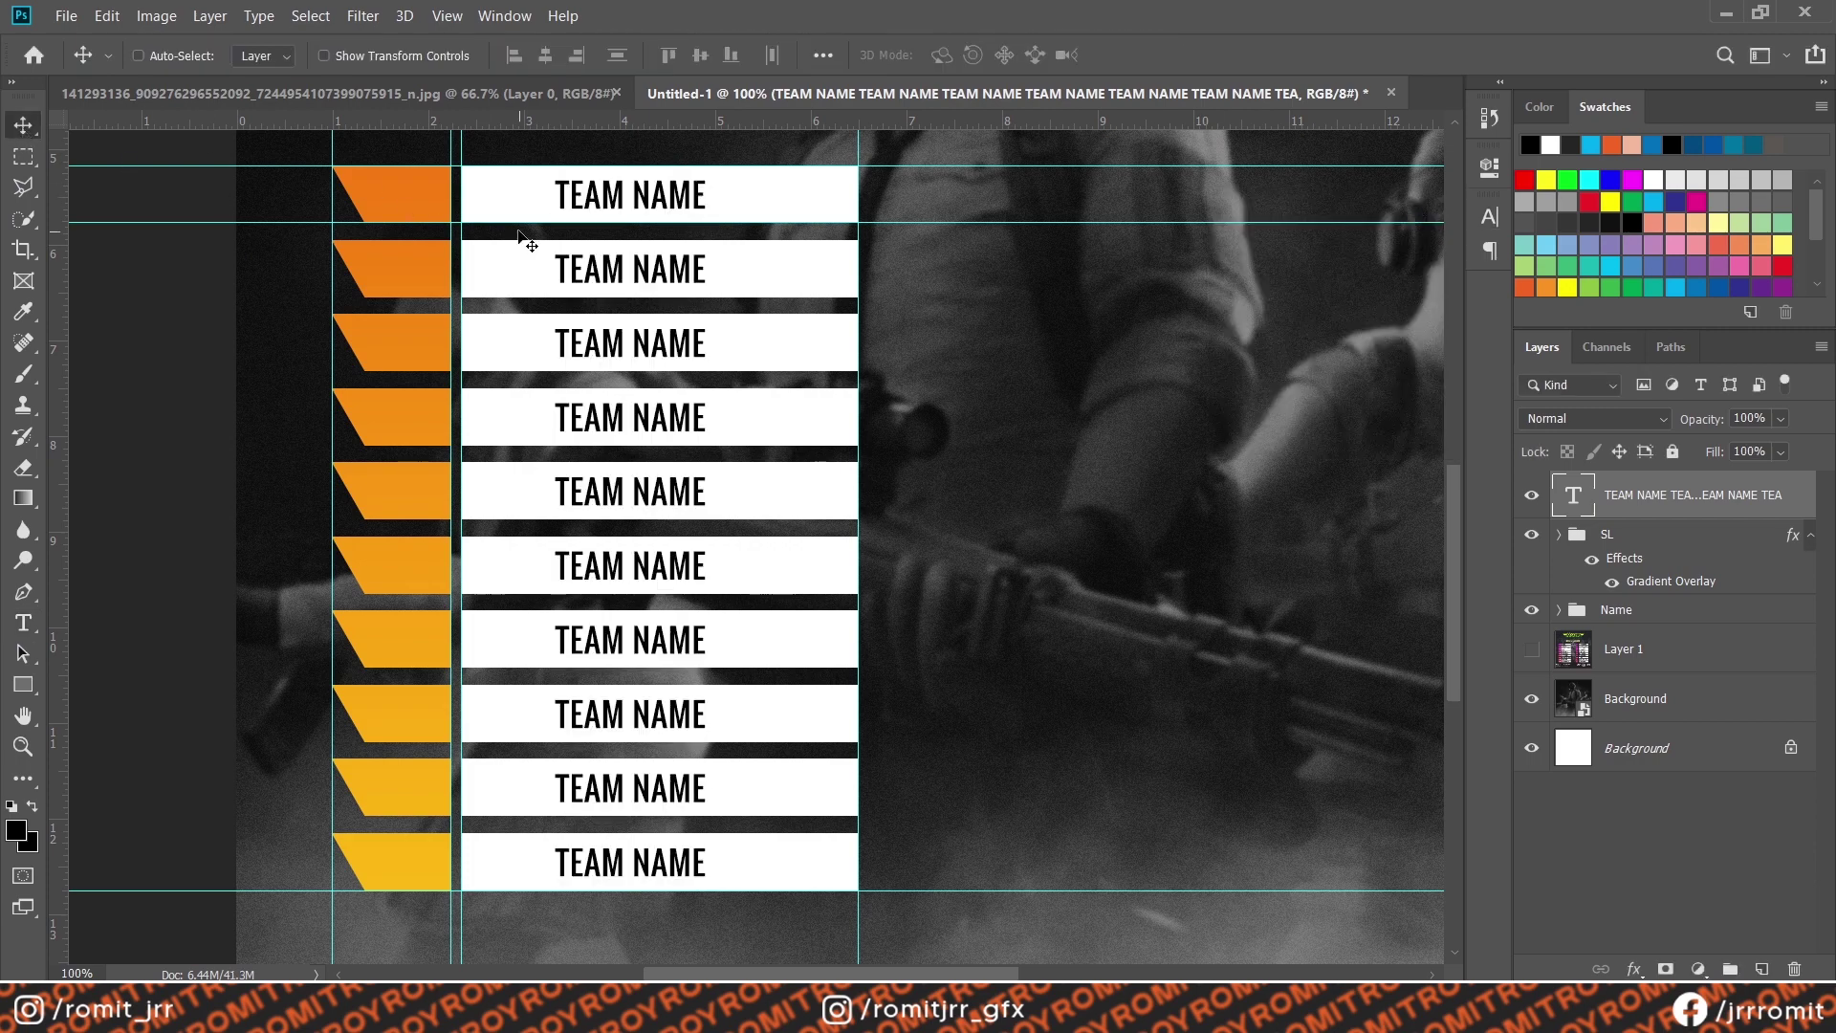
Duplicate the TEAM NAME text onto the orange tabs and replace it with white numbers 3–12
drag(1684, 495, 1644, 555)
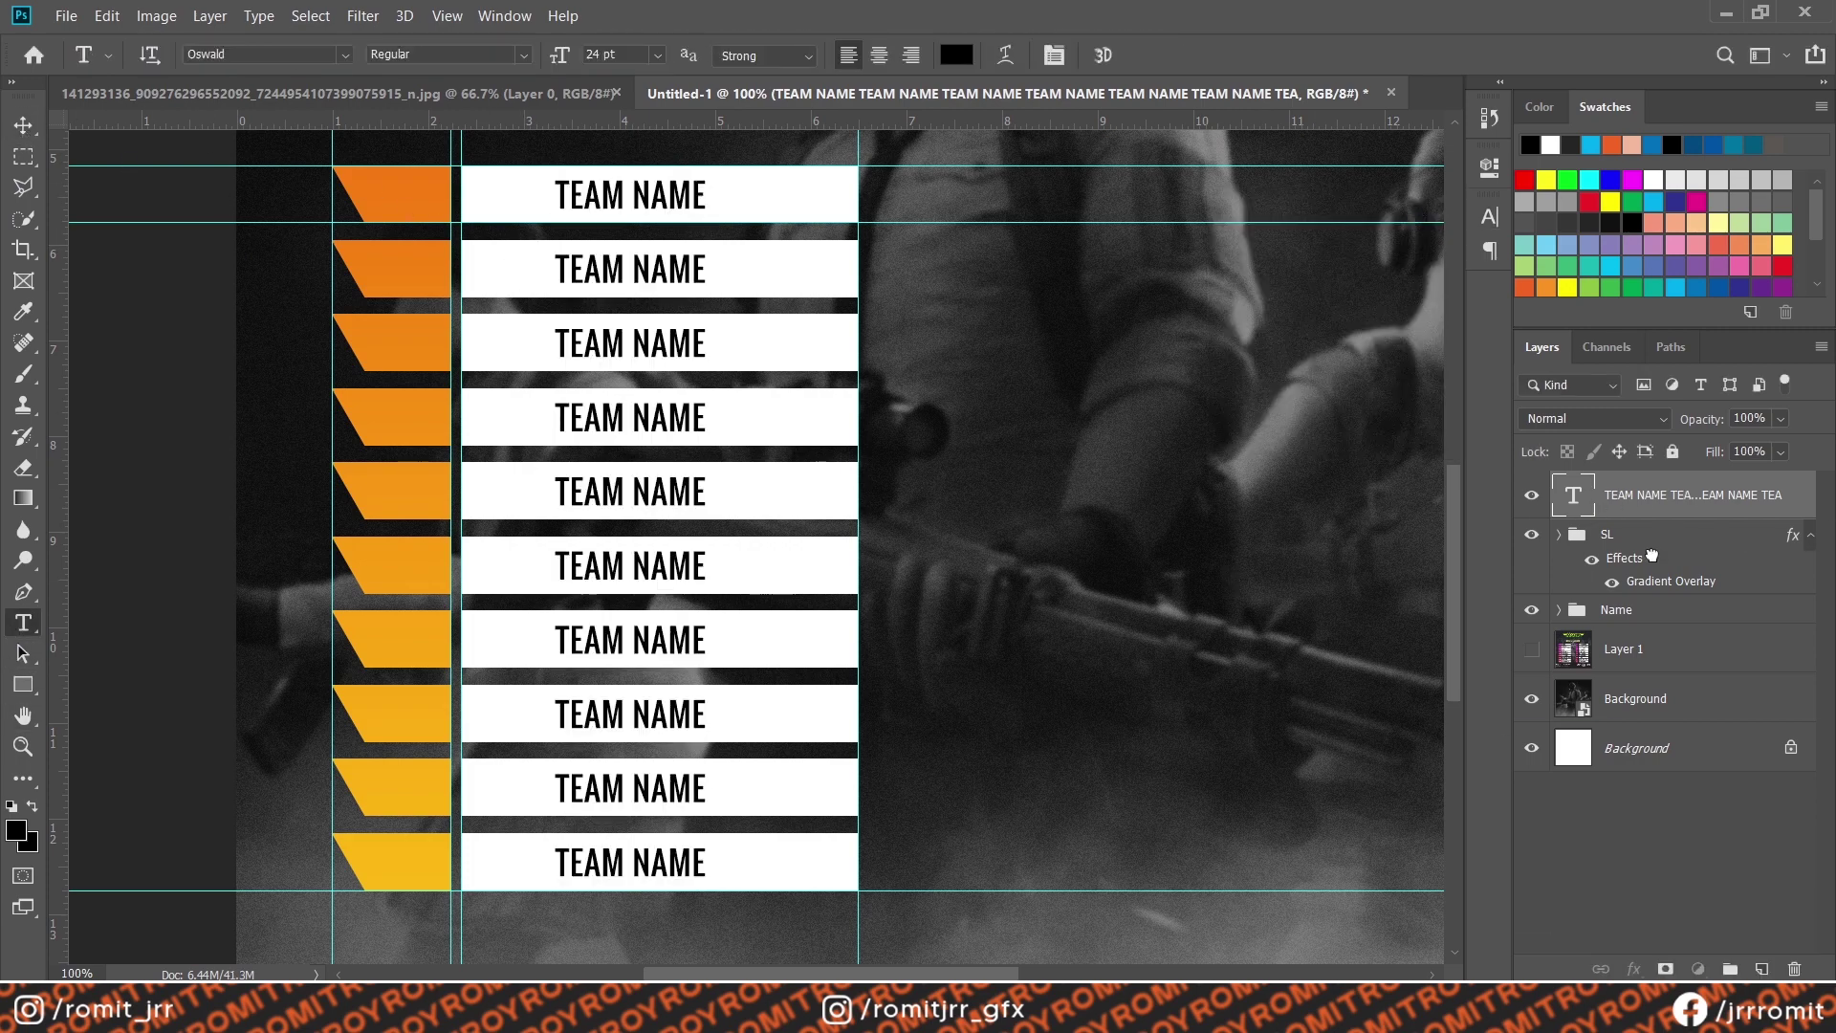
drag(674, 356, 504, 356)
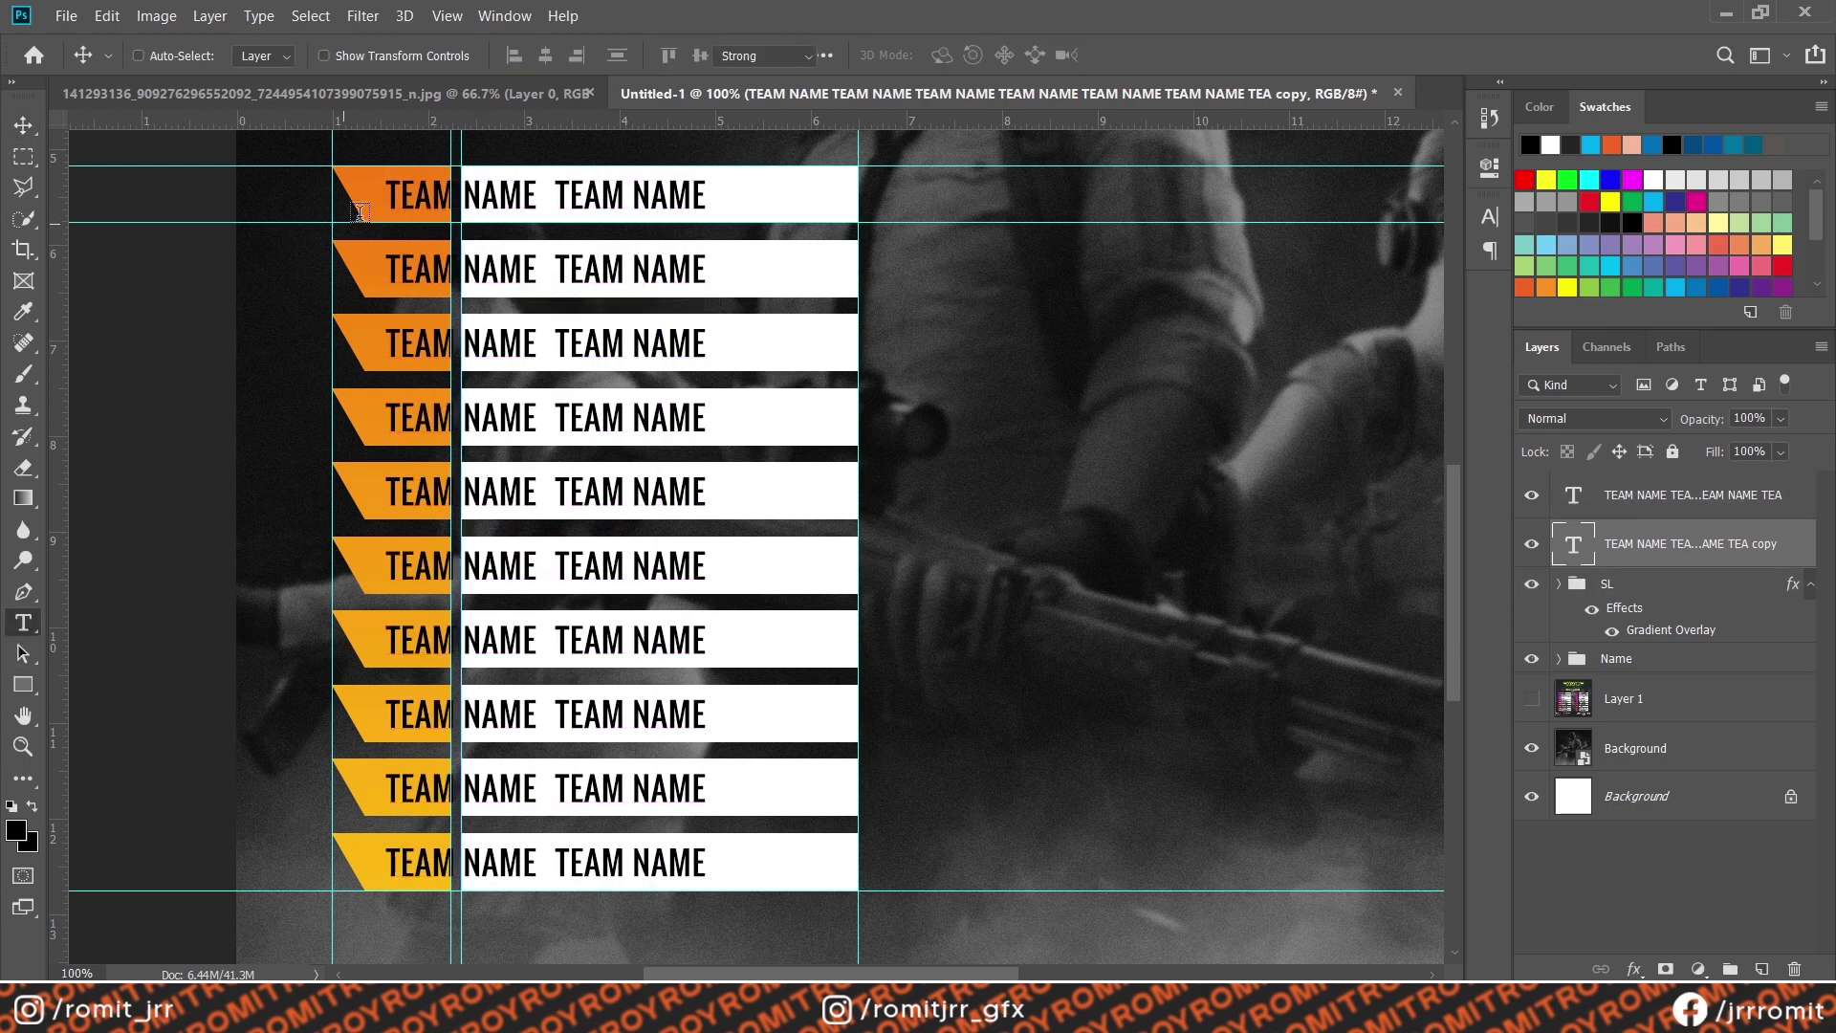
double_click(387, 195)
click(1556, 138)
text(3)
key(Return)
text(4)
key(Return)
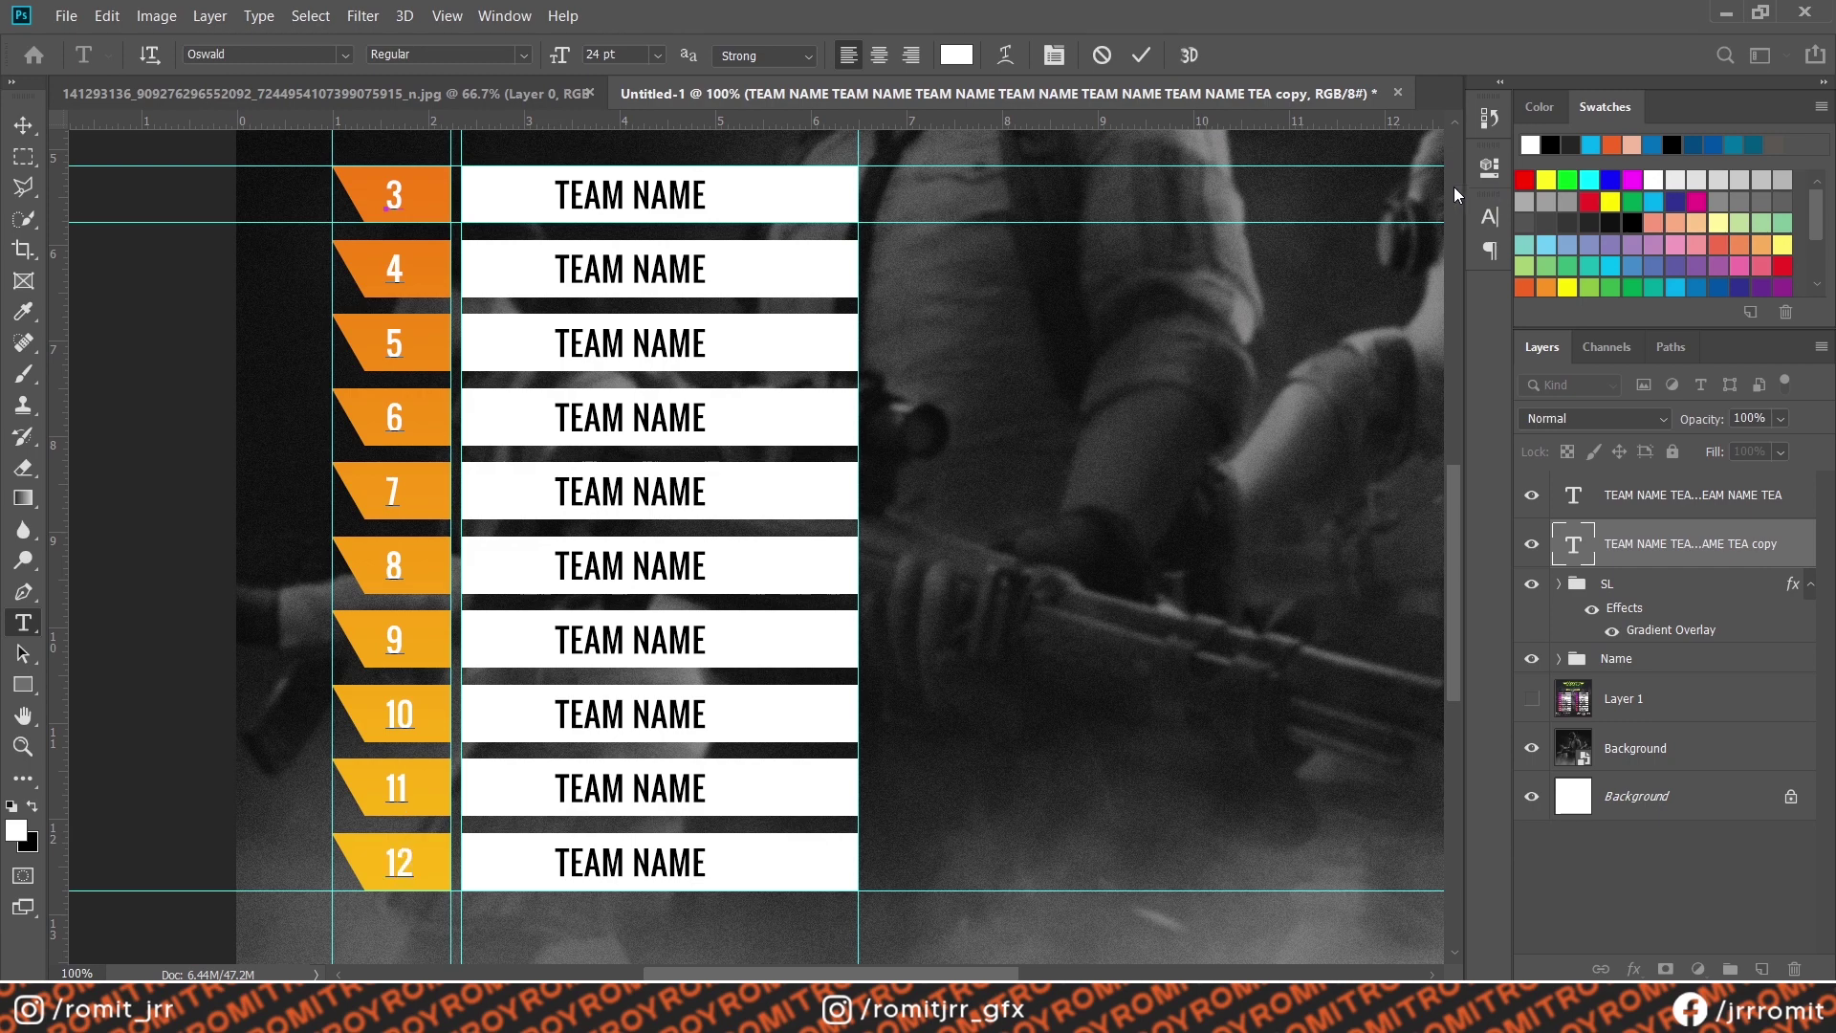
key(ctrl+a)
click(23, 125)
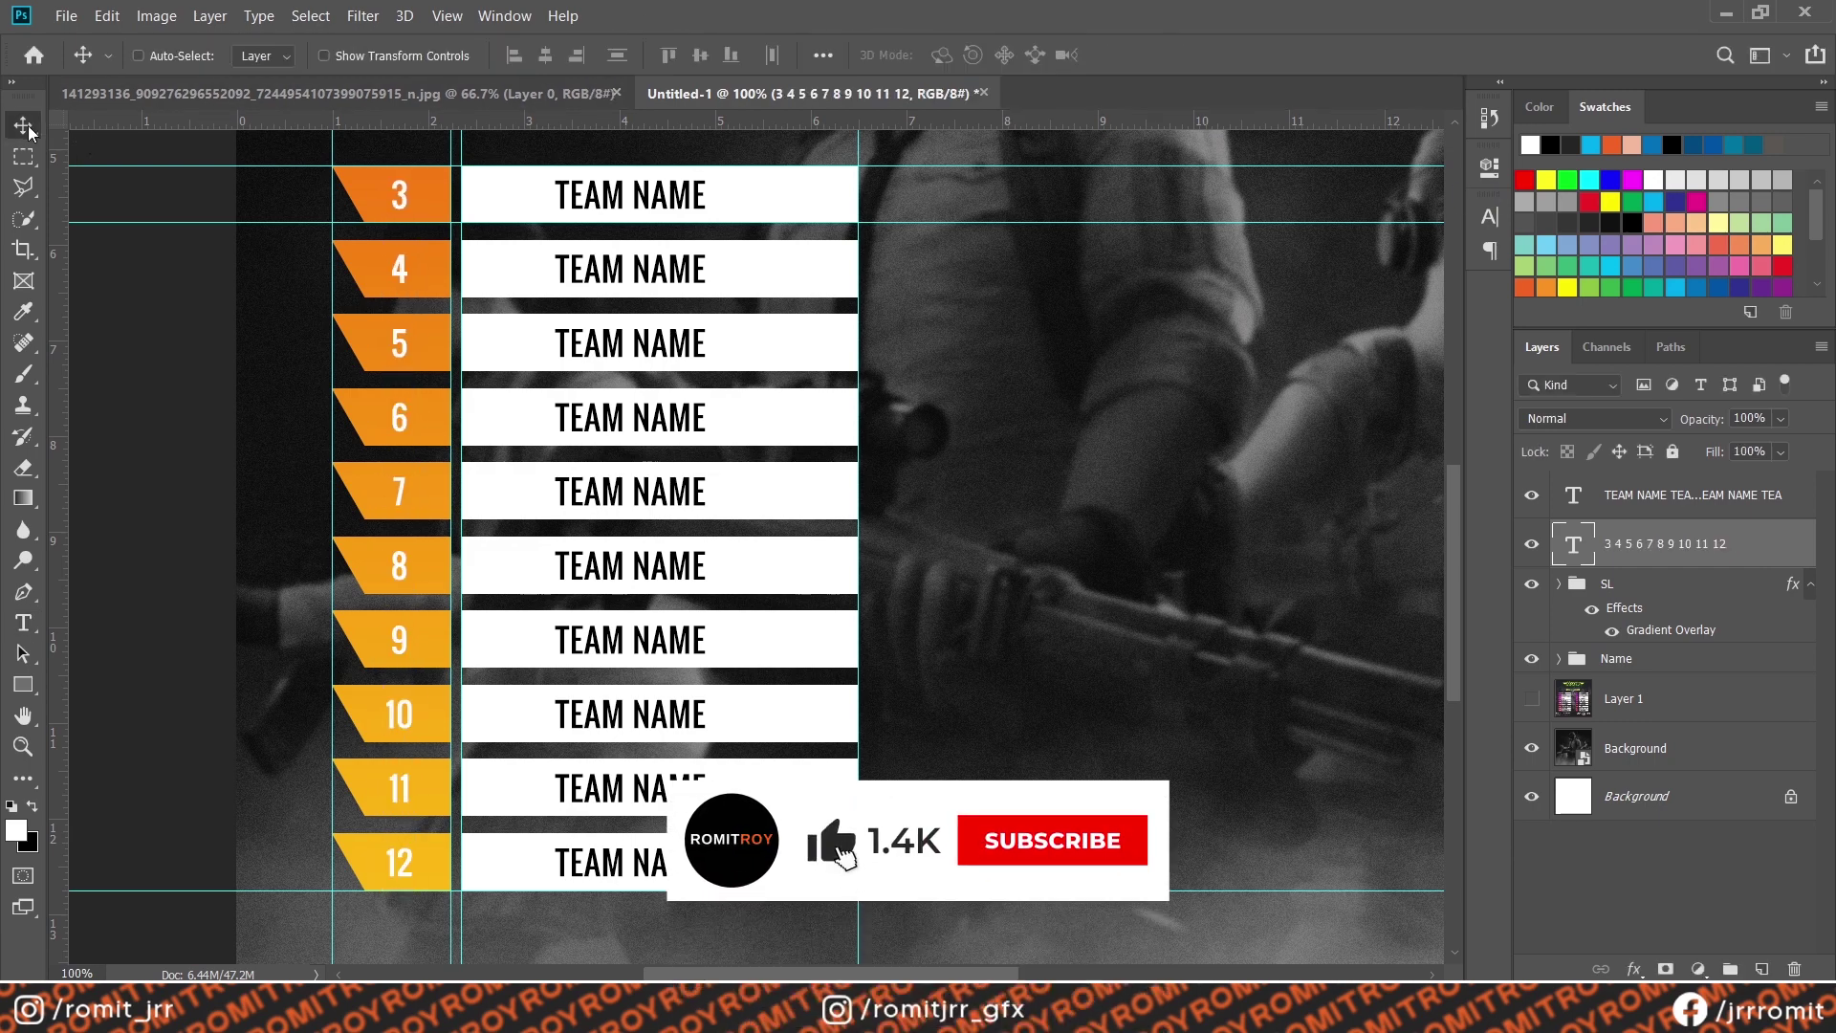
Add a drop shadow to the tab numbers with a 153° angle, 3 px distance and 25% opacity
right_click(1616, 543)
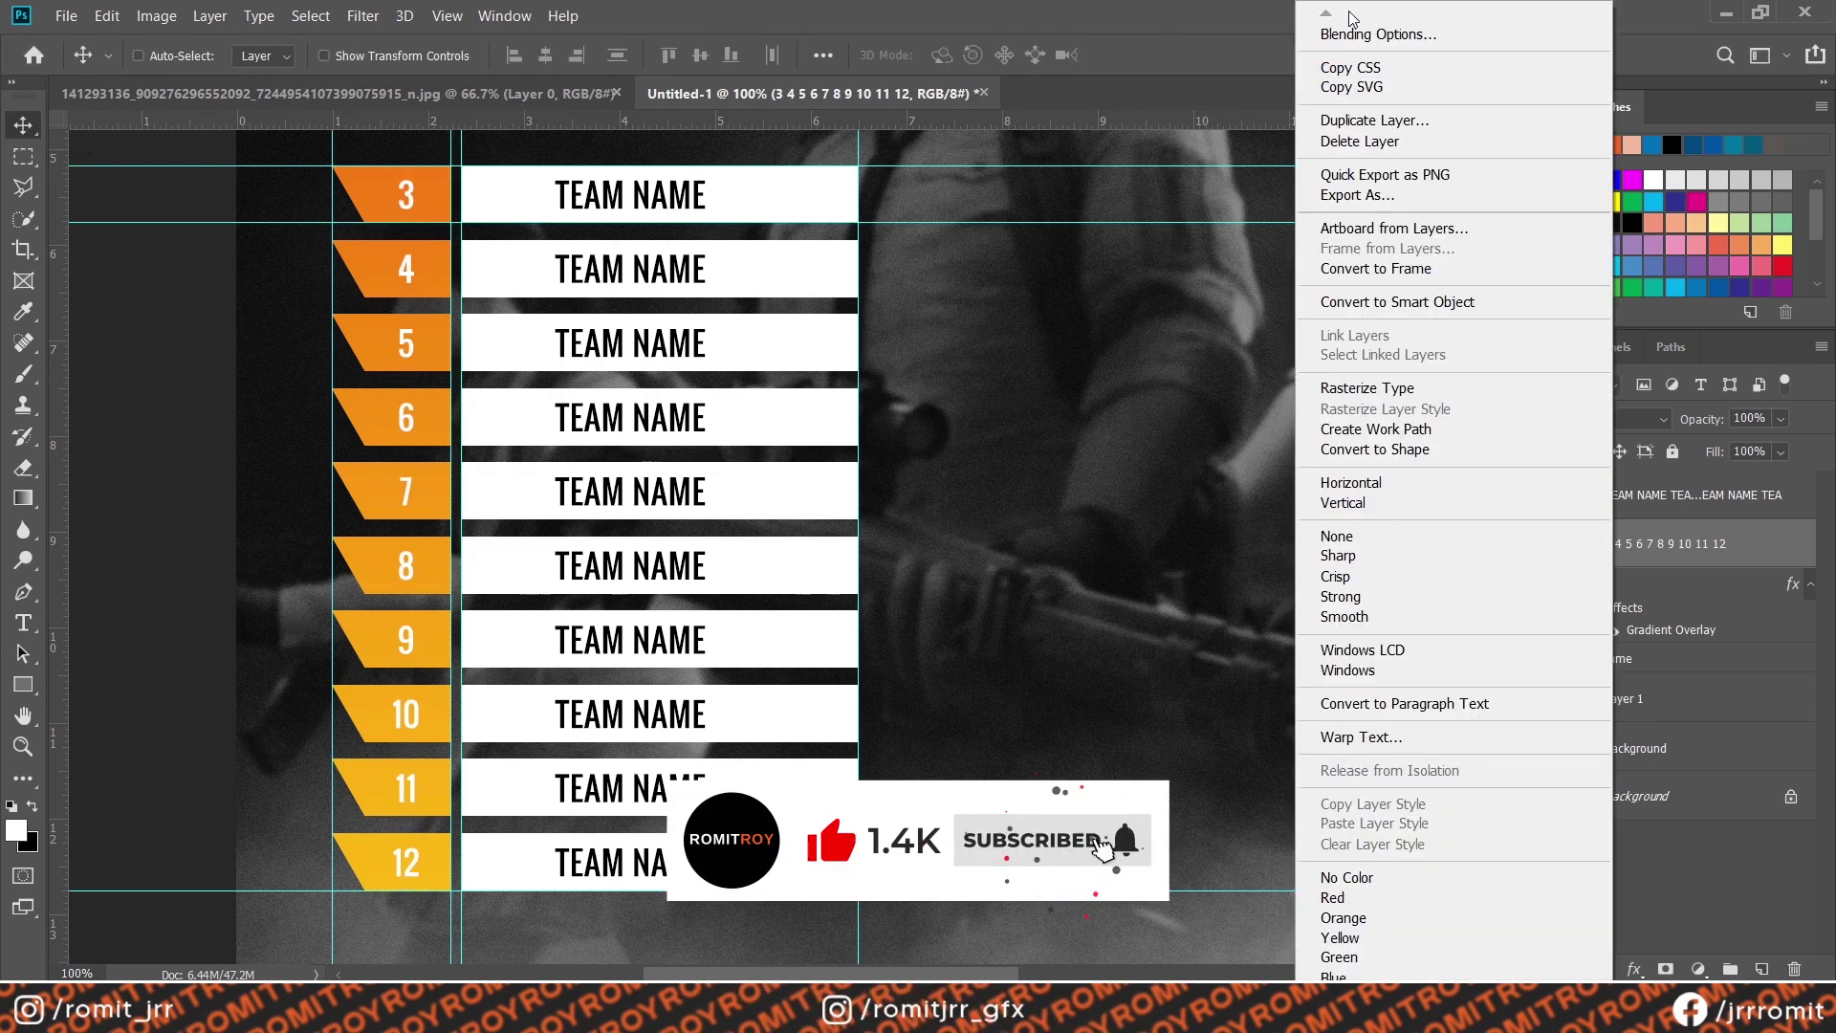
click(1377, 33)
click(964, 853)
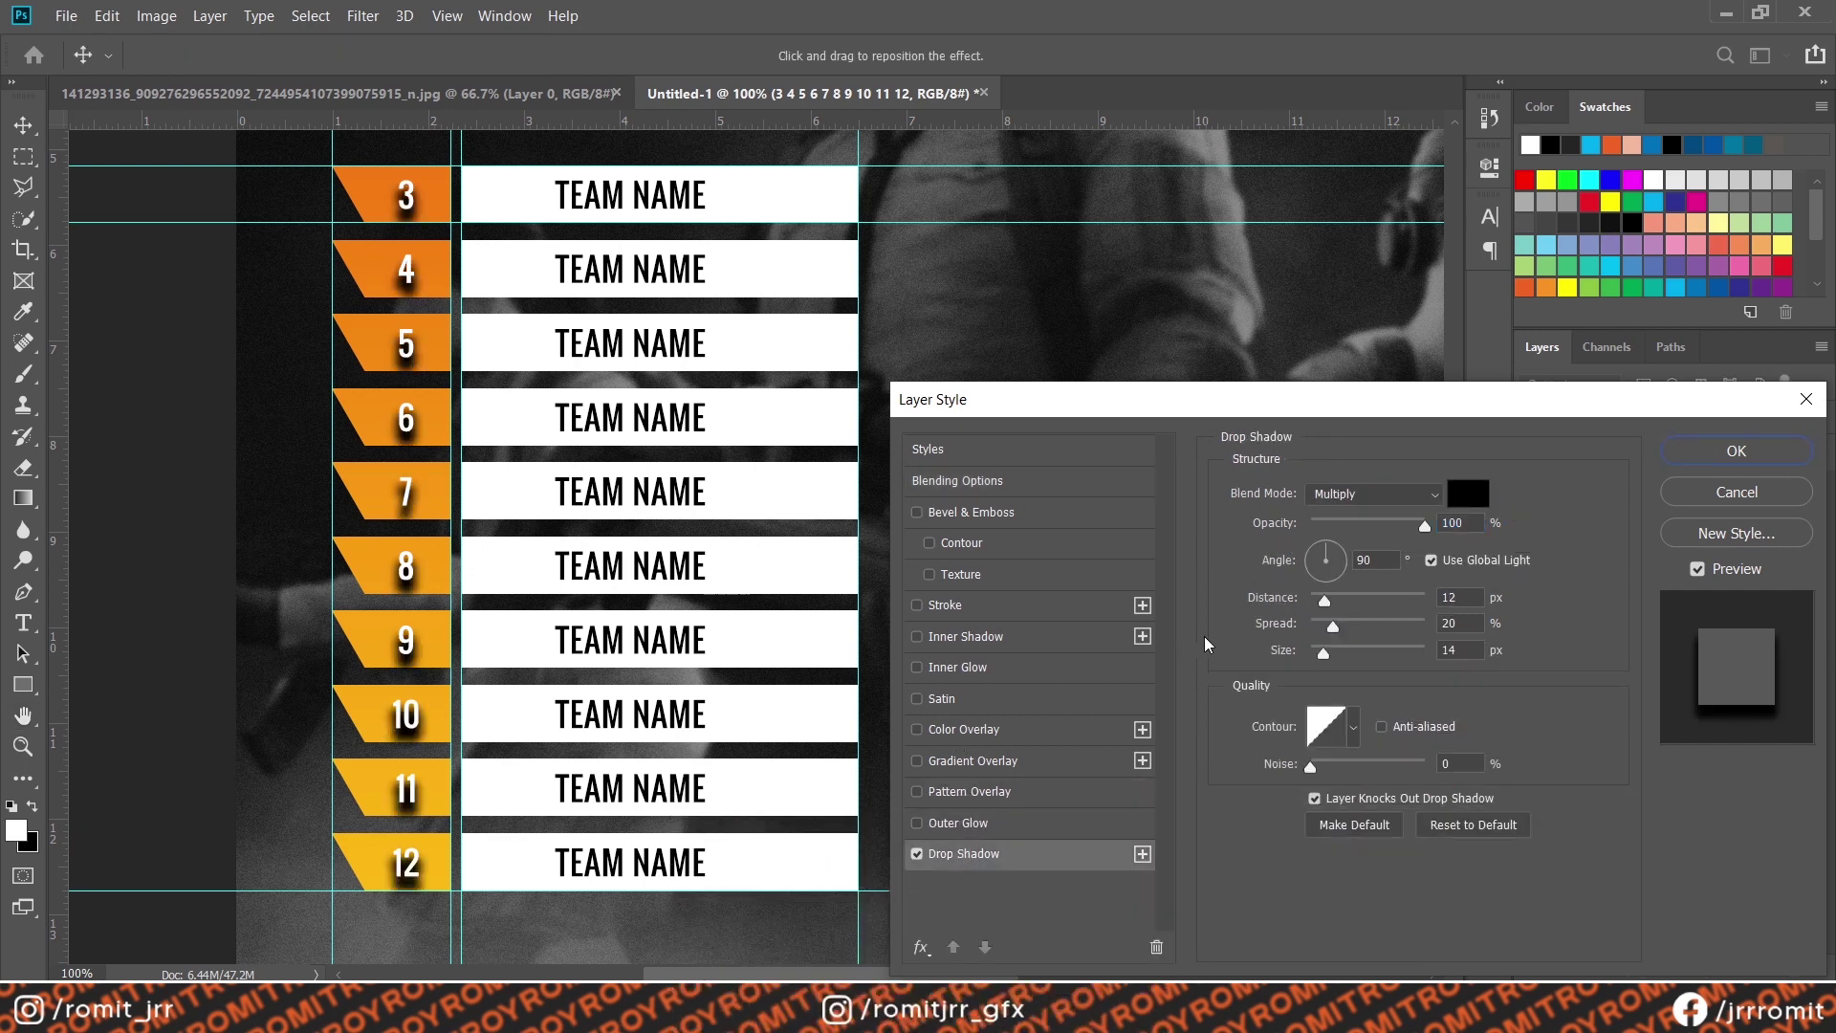
click(1450, 826)
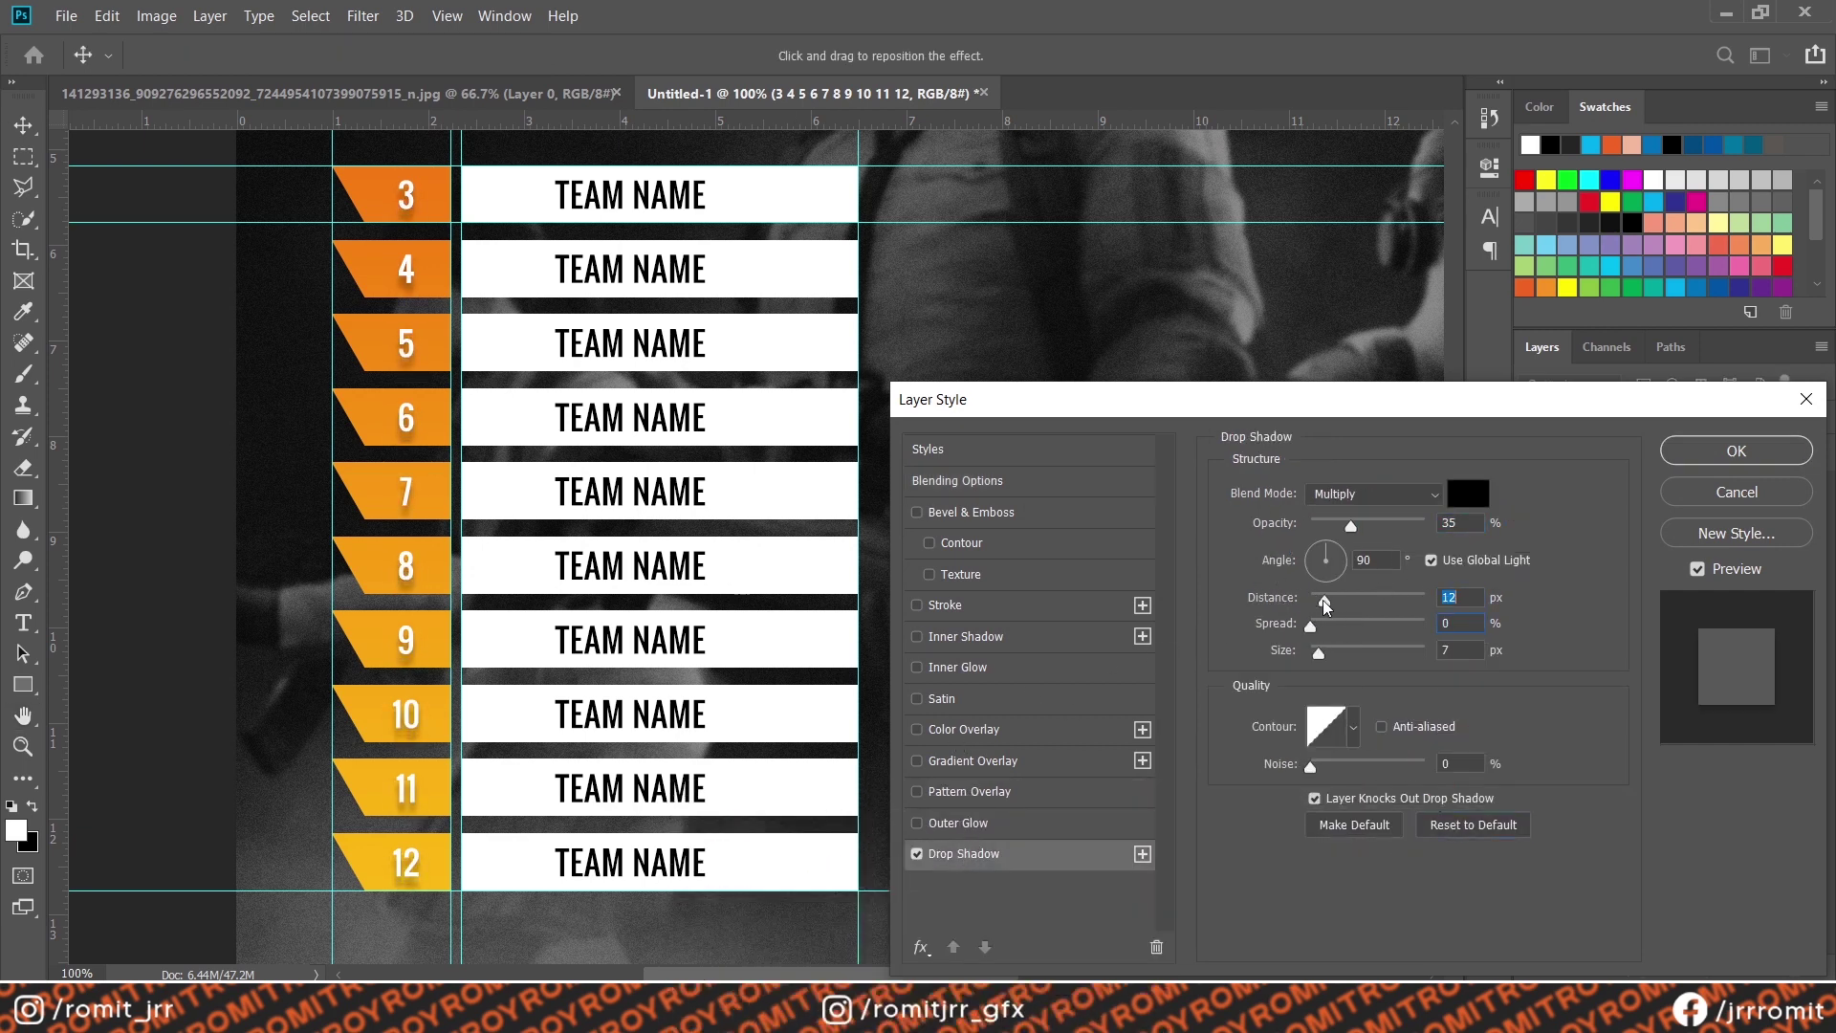
key(ctrl+plus)
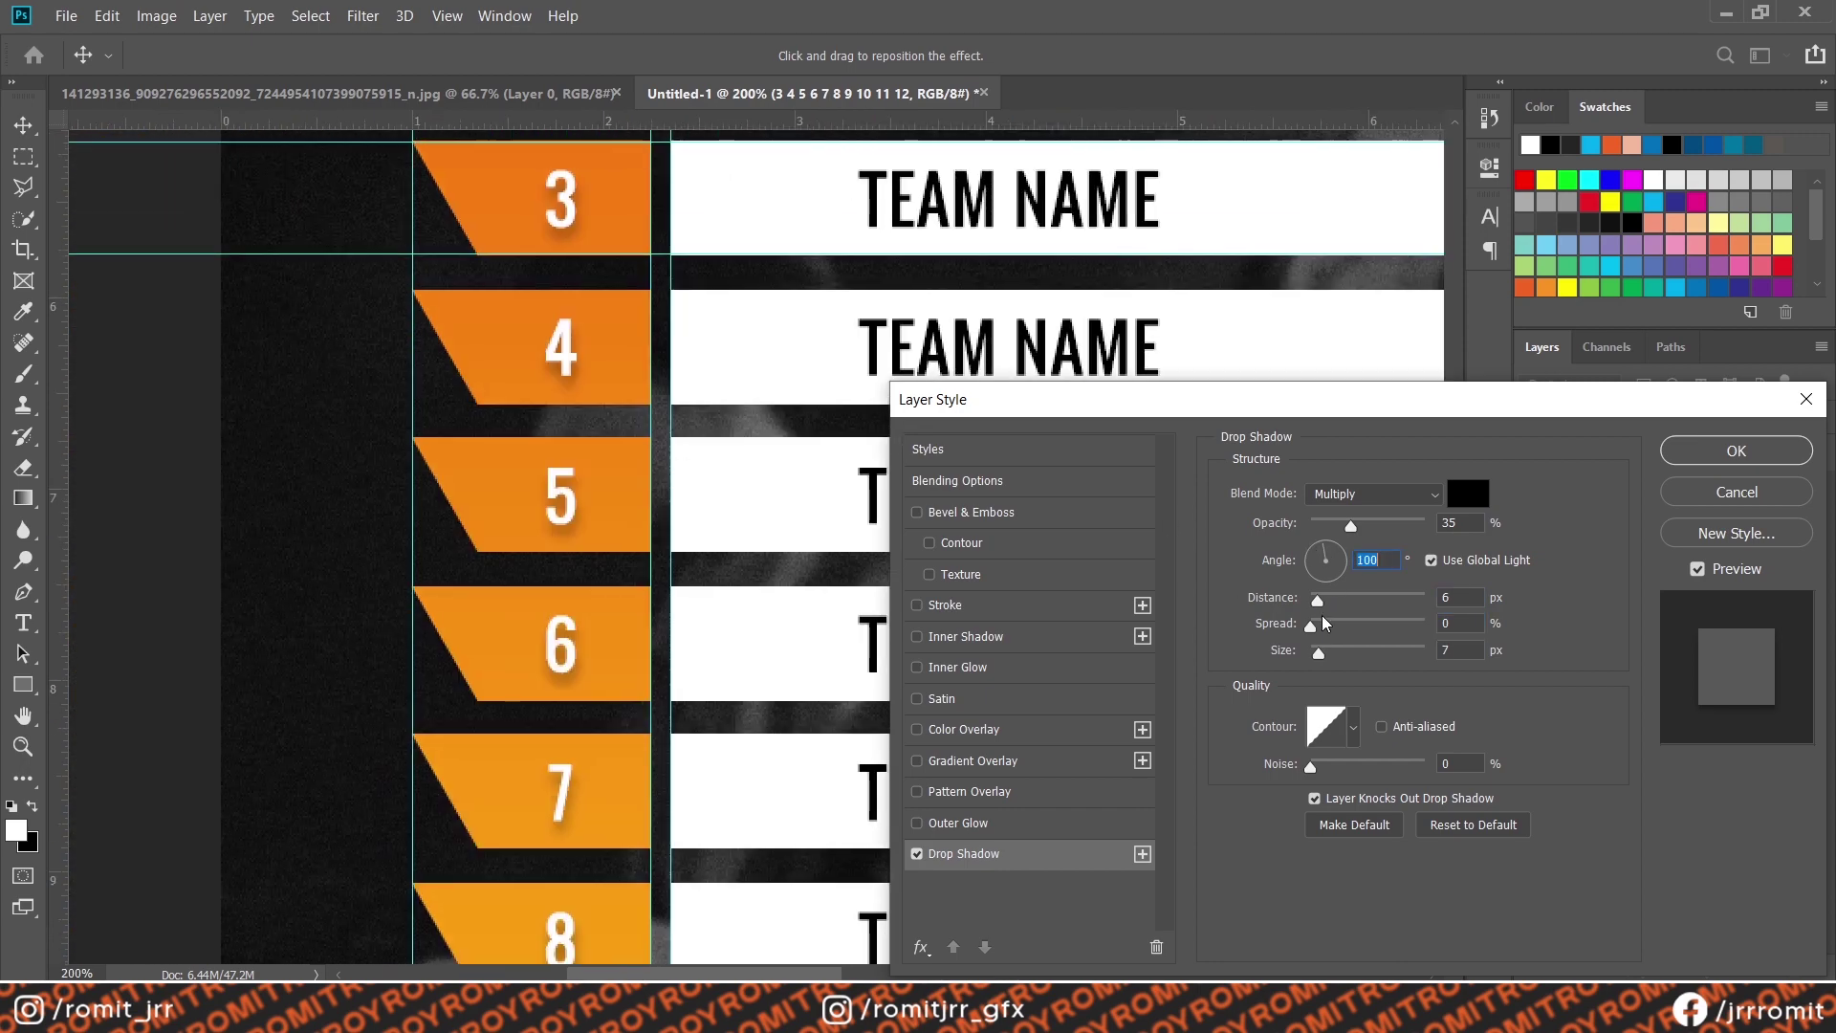
drag(1290, 608, 1317, 605)
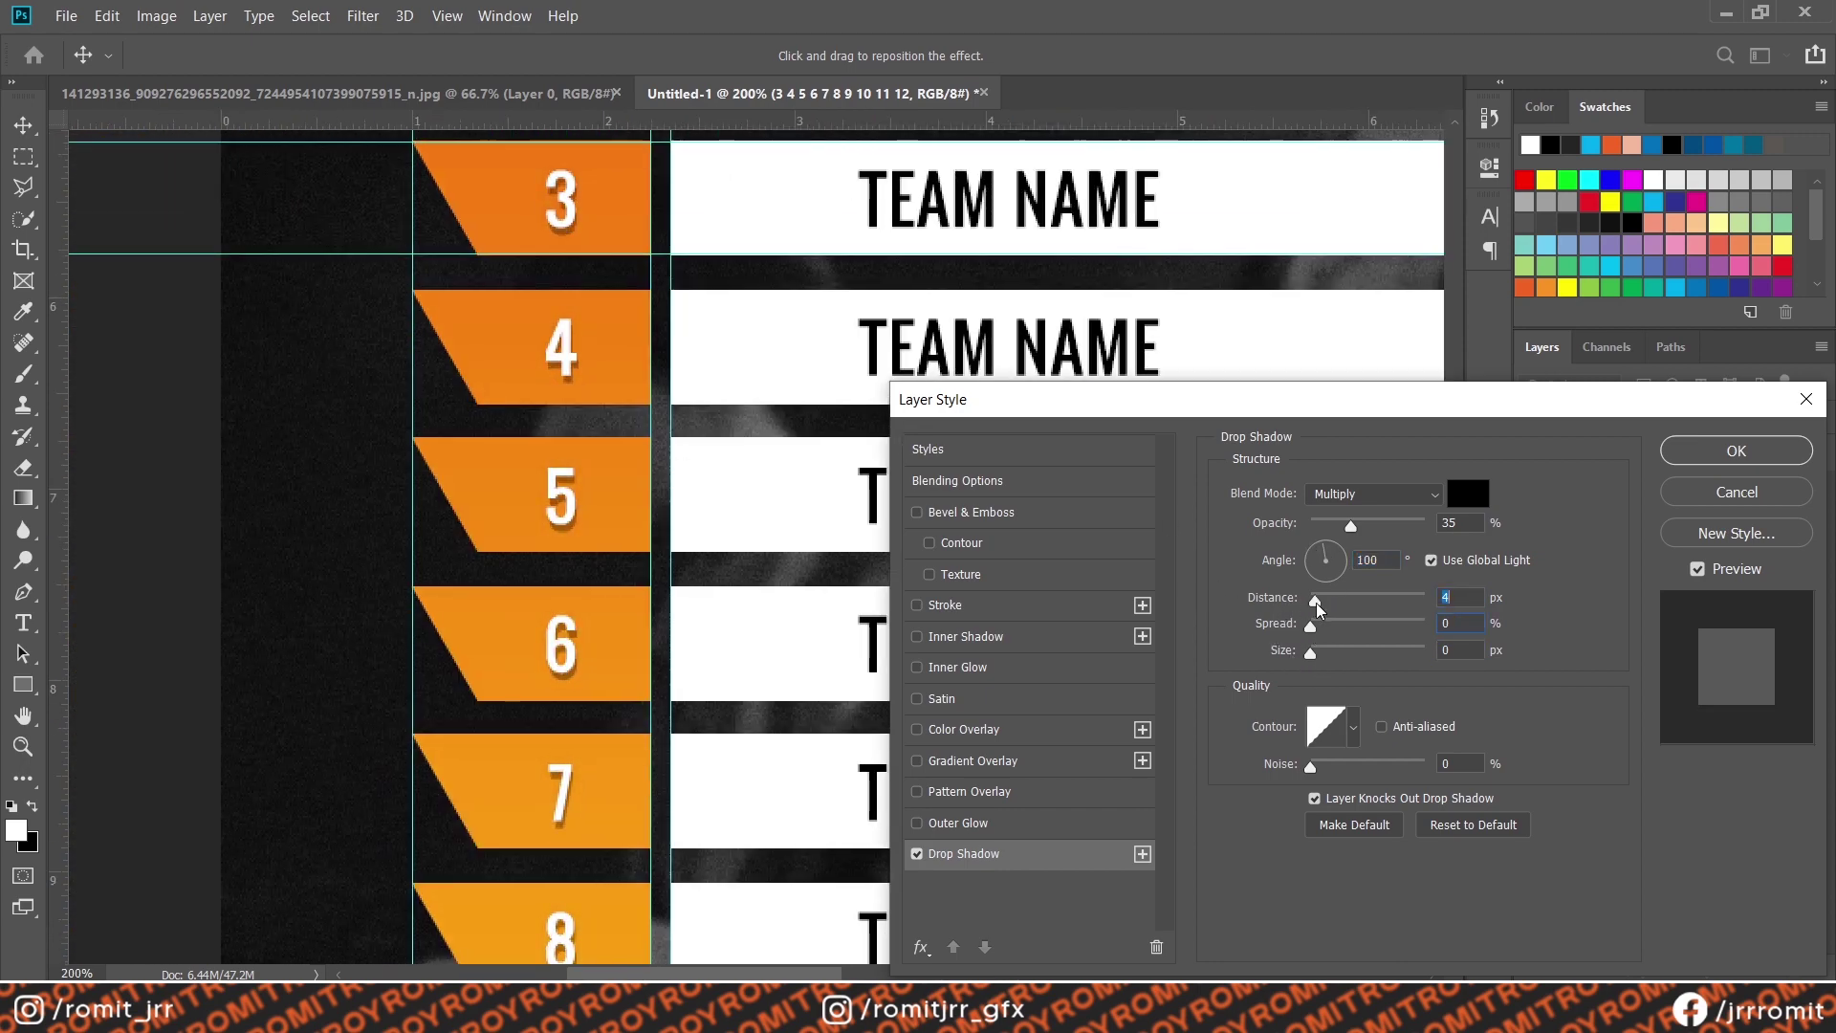
drag(572, 334, 572, 327)
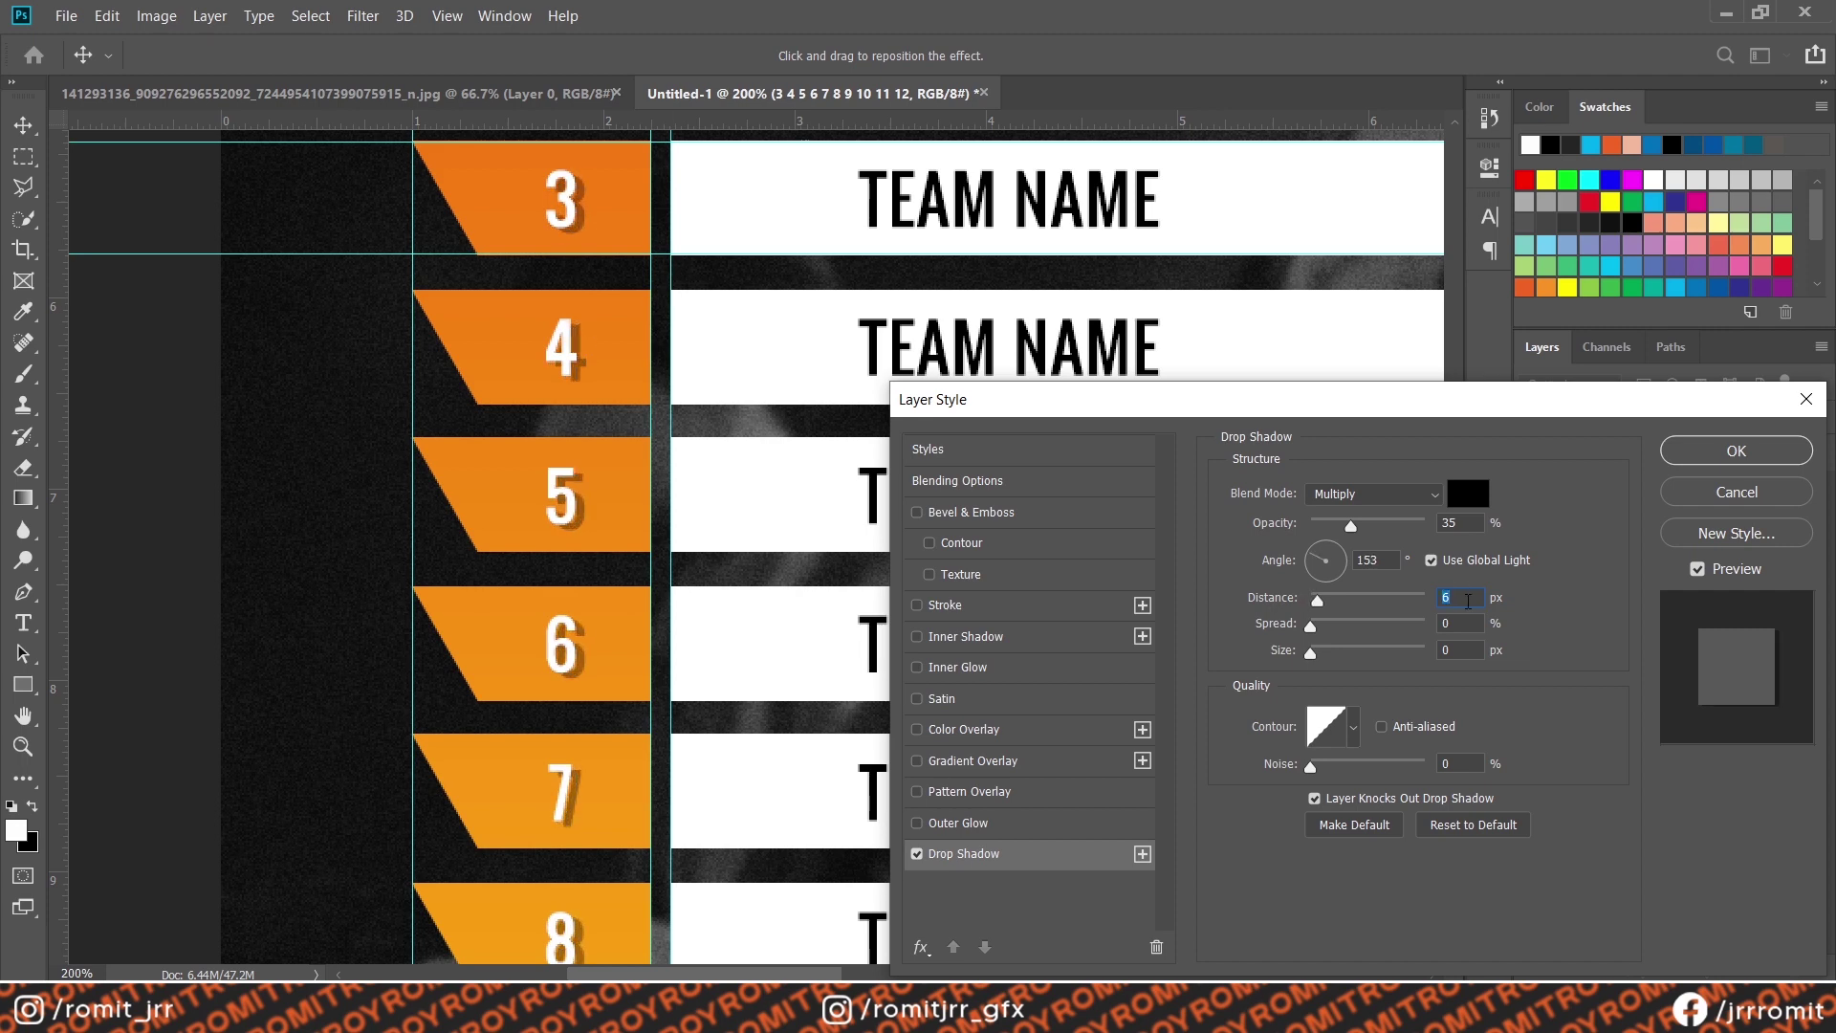
text(3)
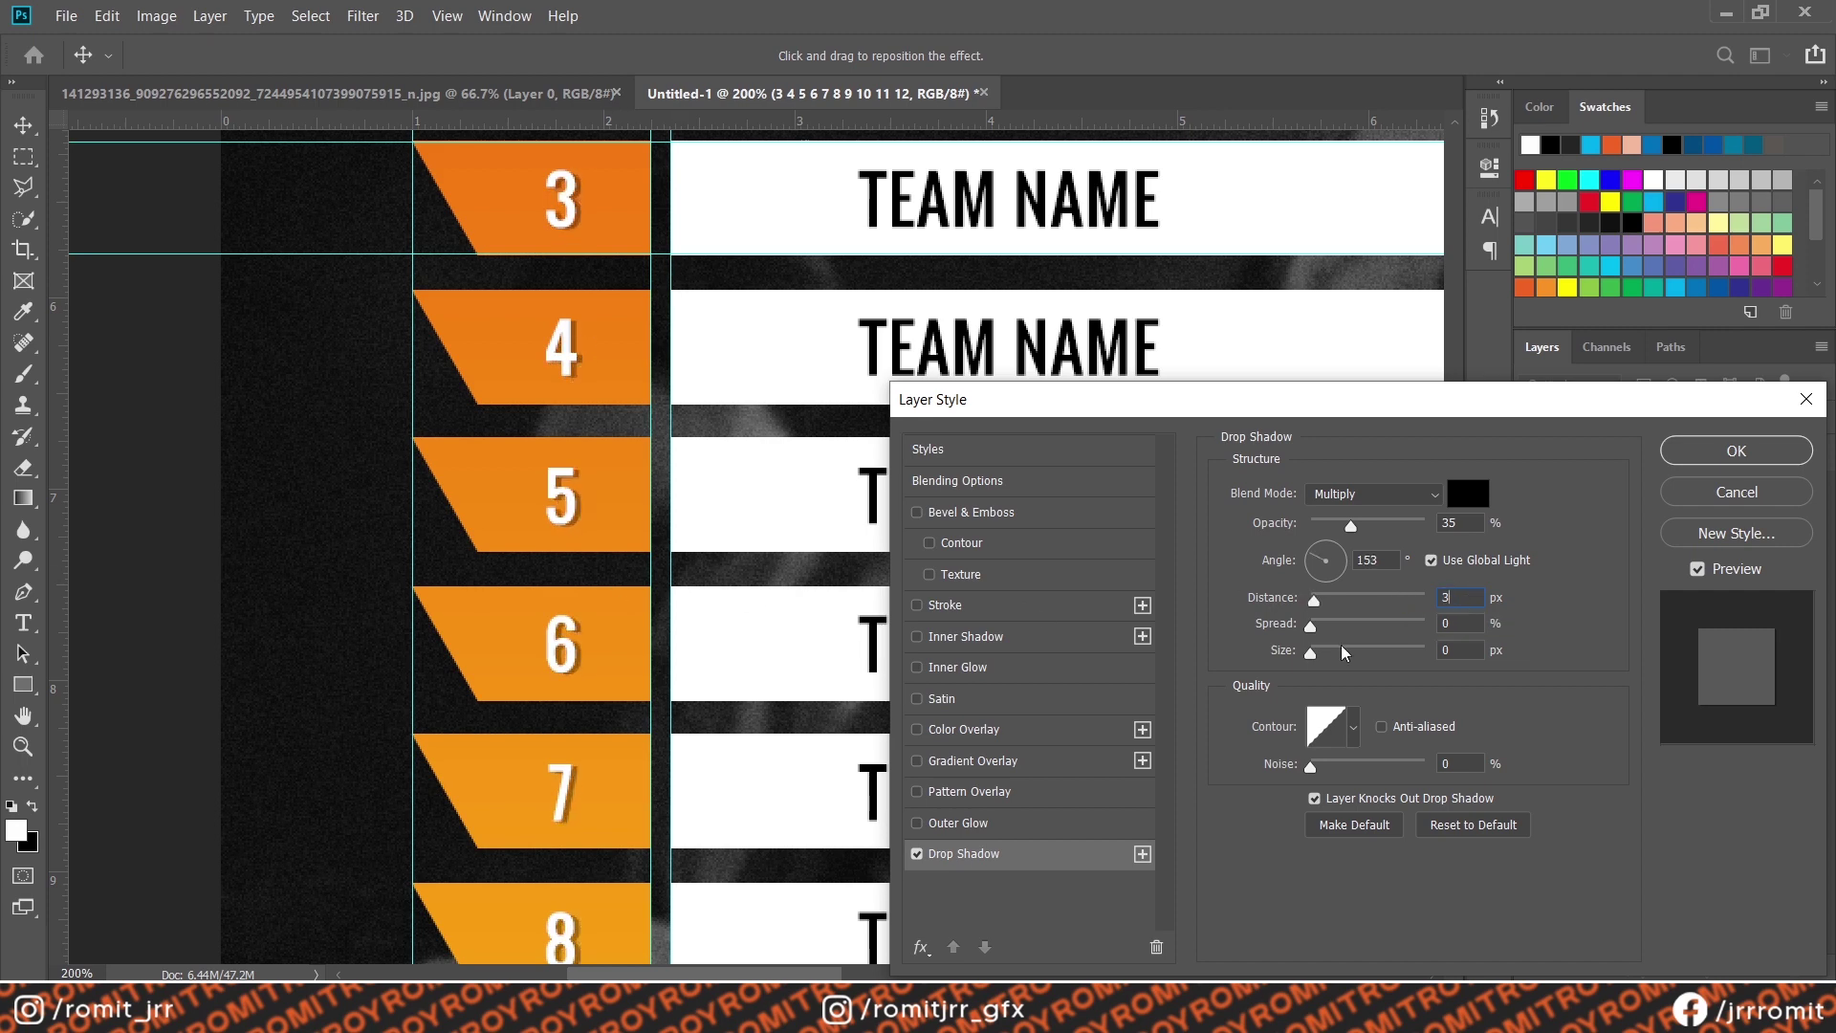
double_click(1454, 523)
text(25)
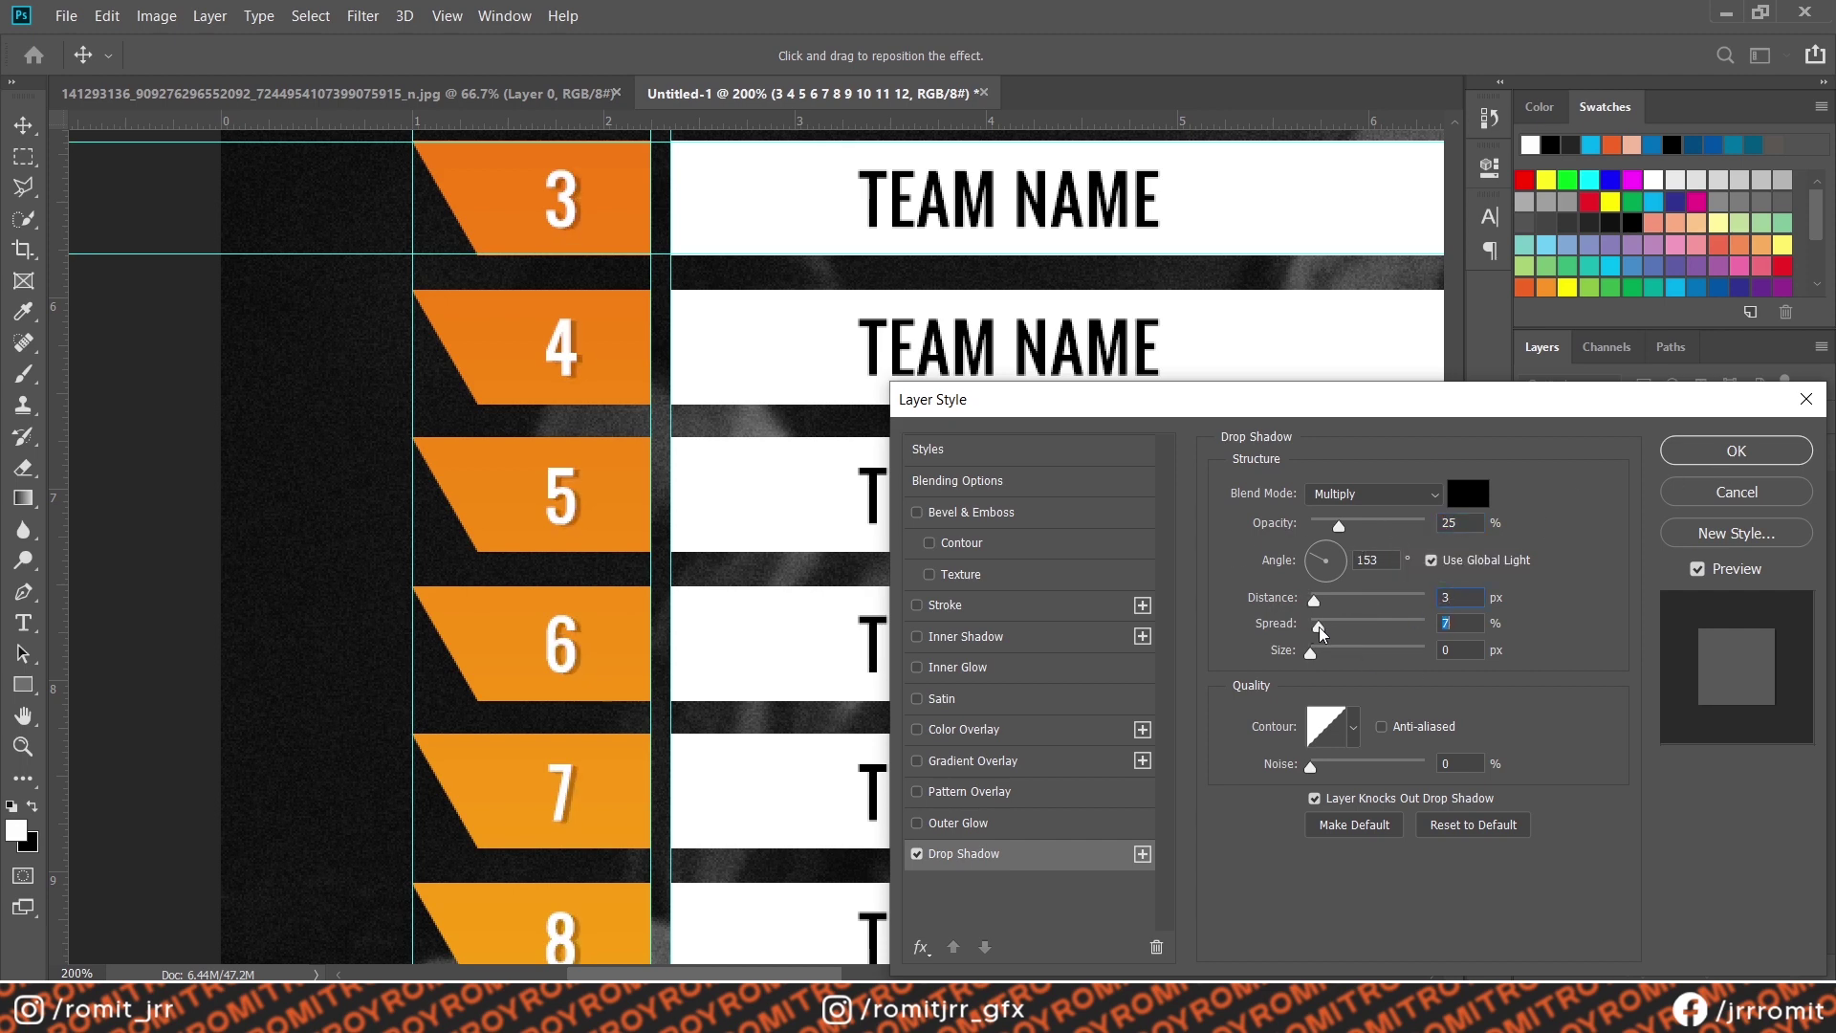
Confirm the number shadow, group both text layers as 'Left Table Text', then group it with the table
click(1713, 461)
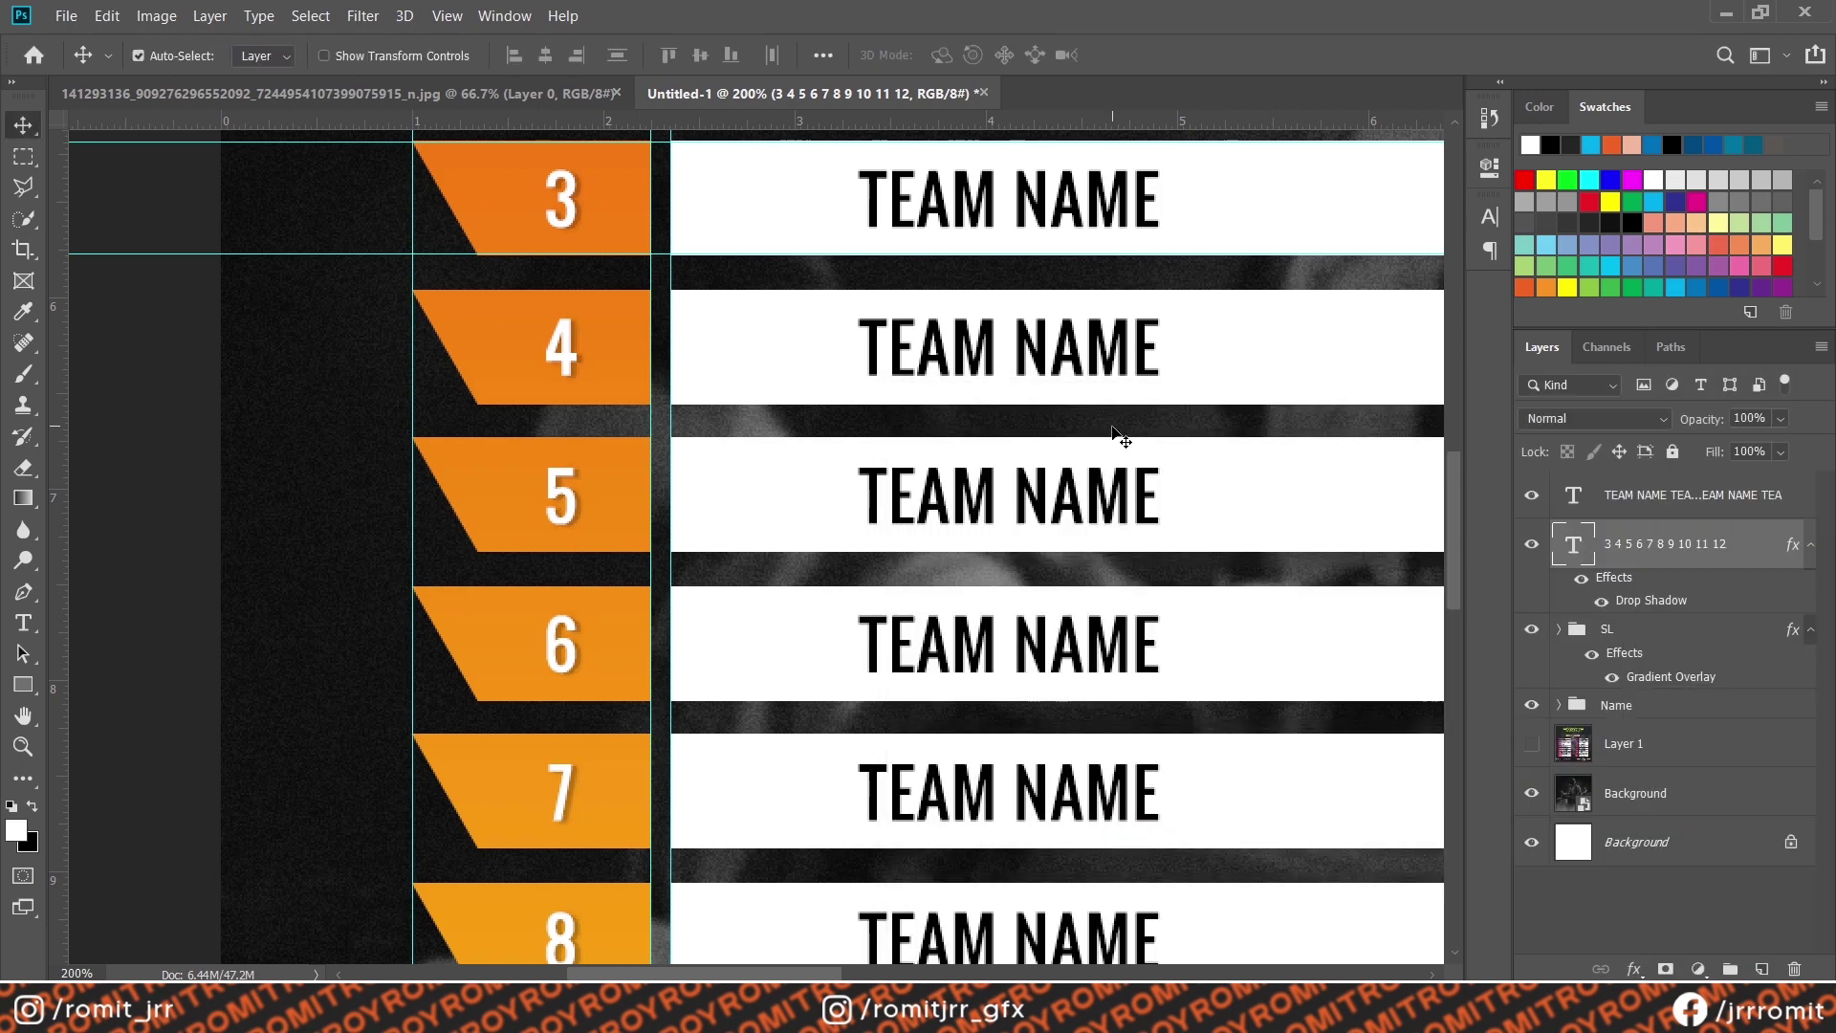
key(ctrl+minus)
key(ctrl+minus)
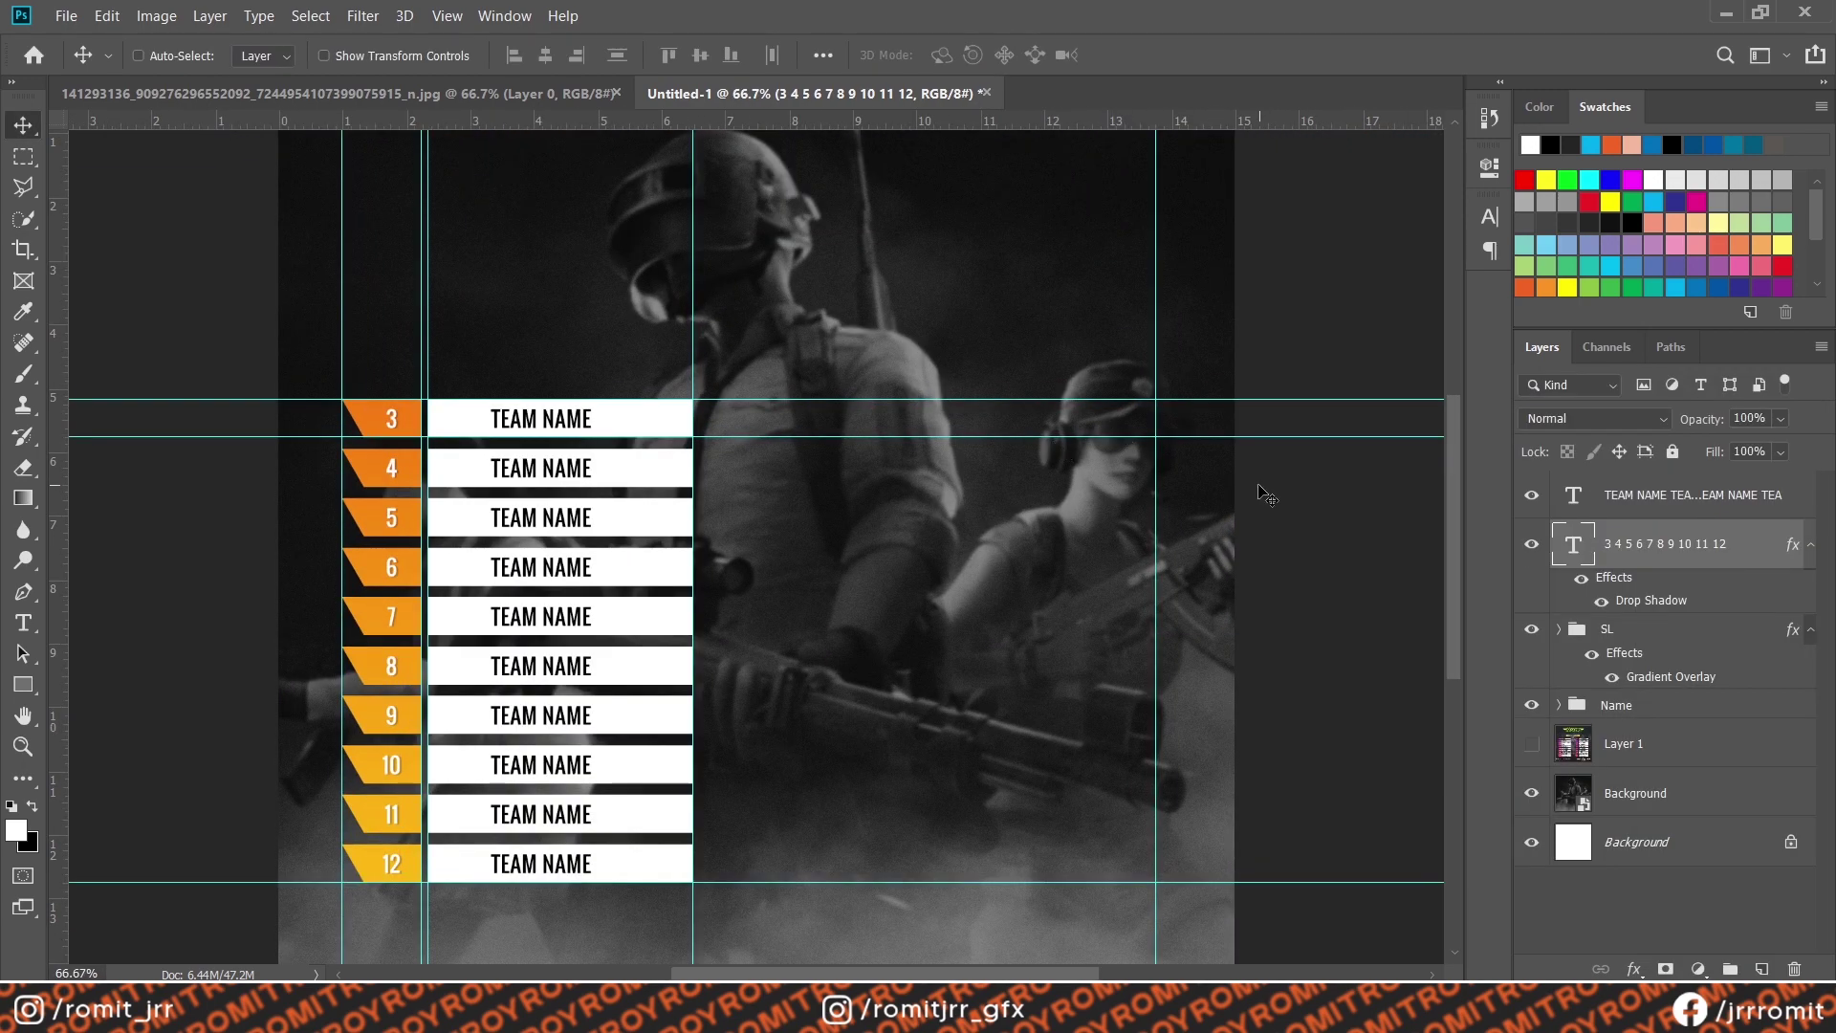
key(ctrl+g)
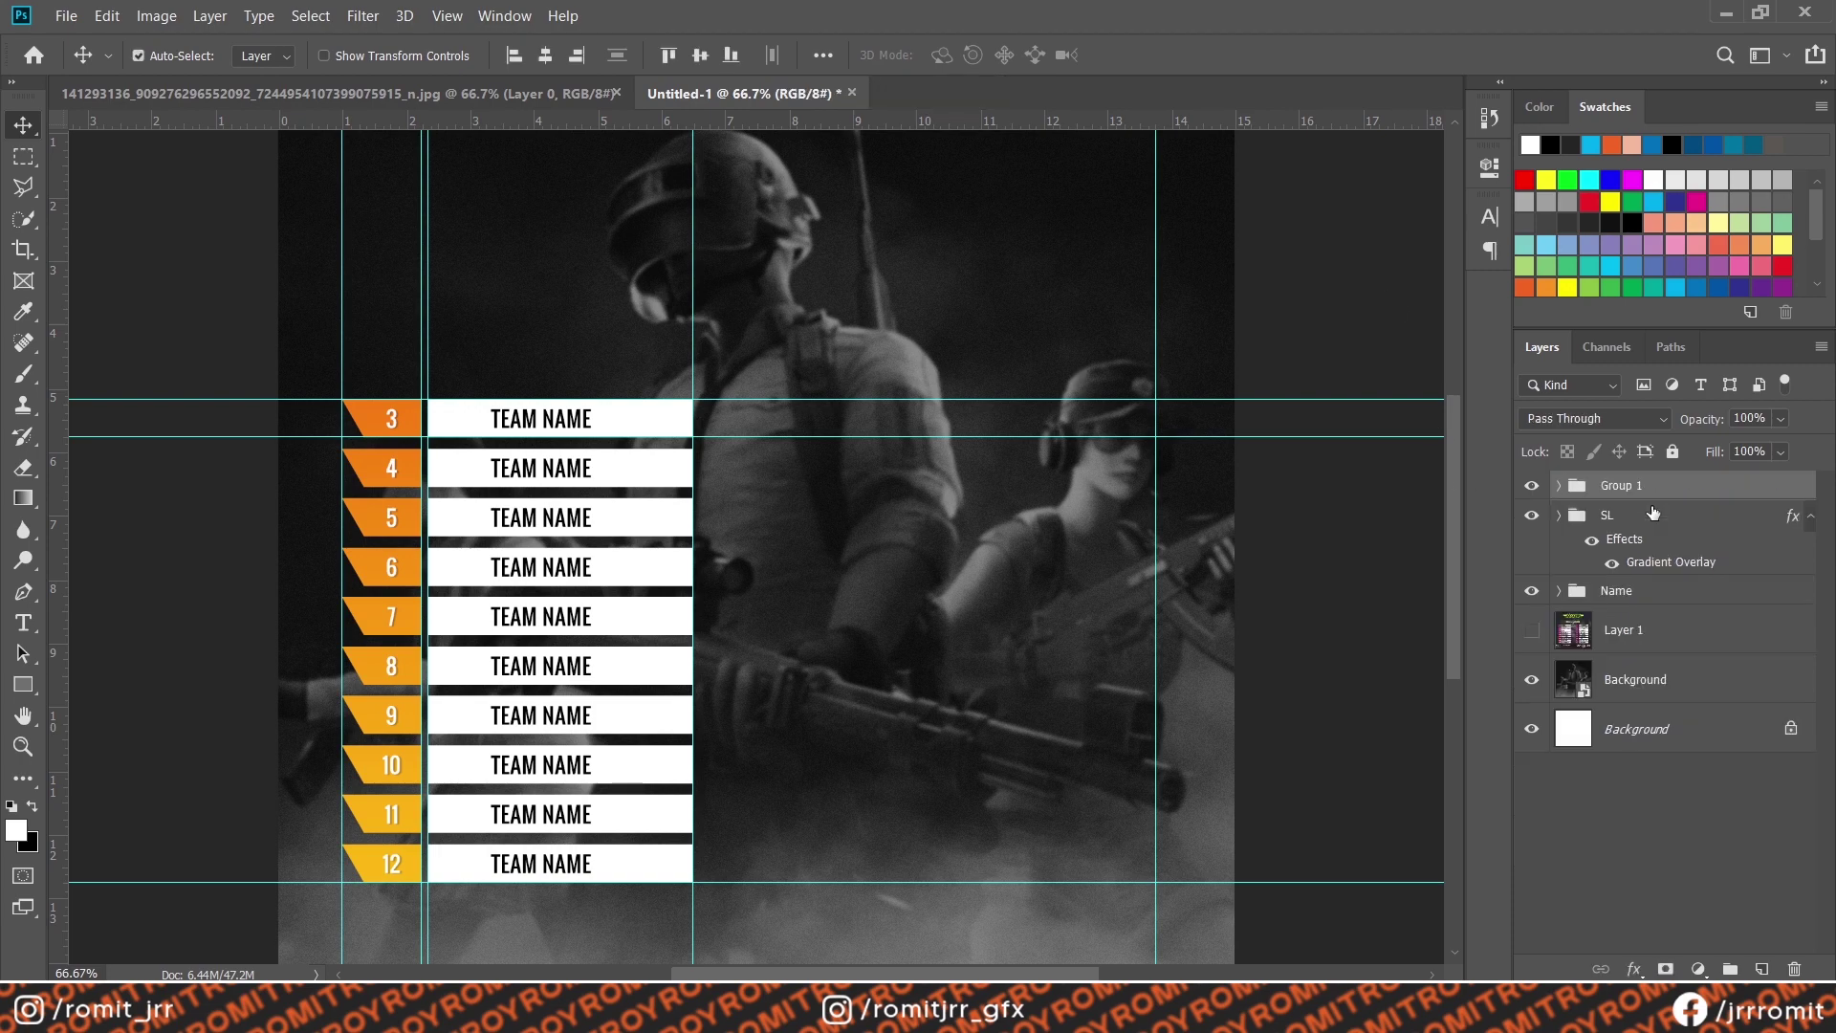
double_click(1619, 485)
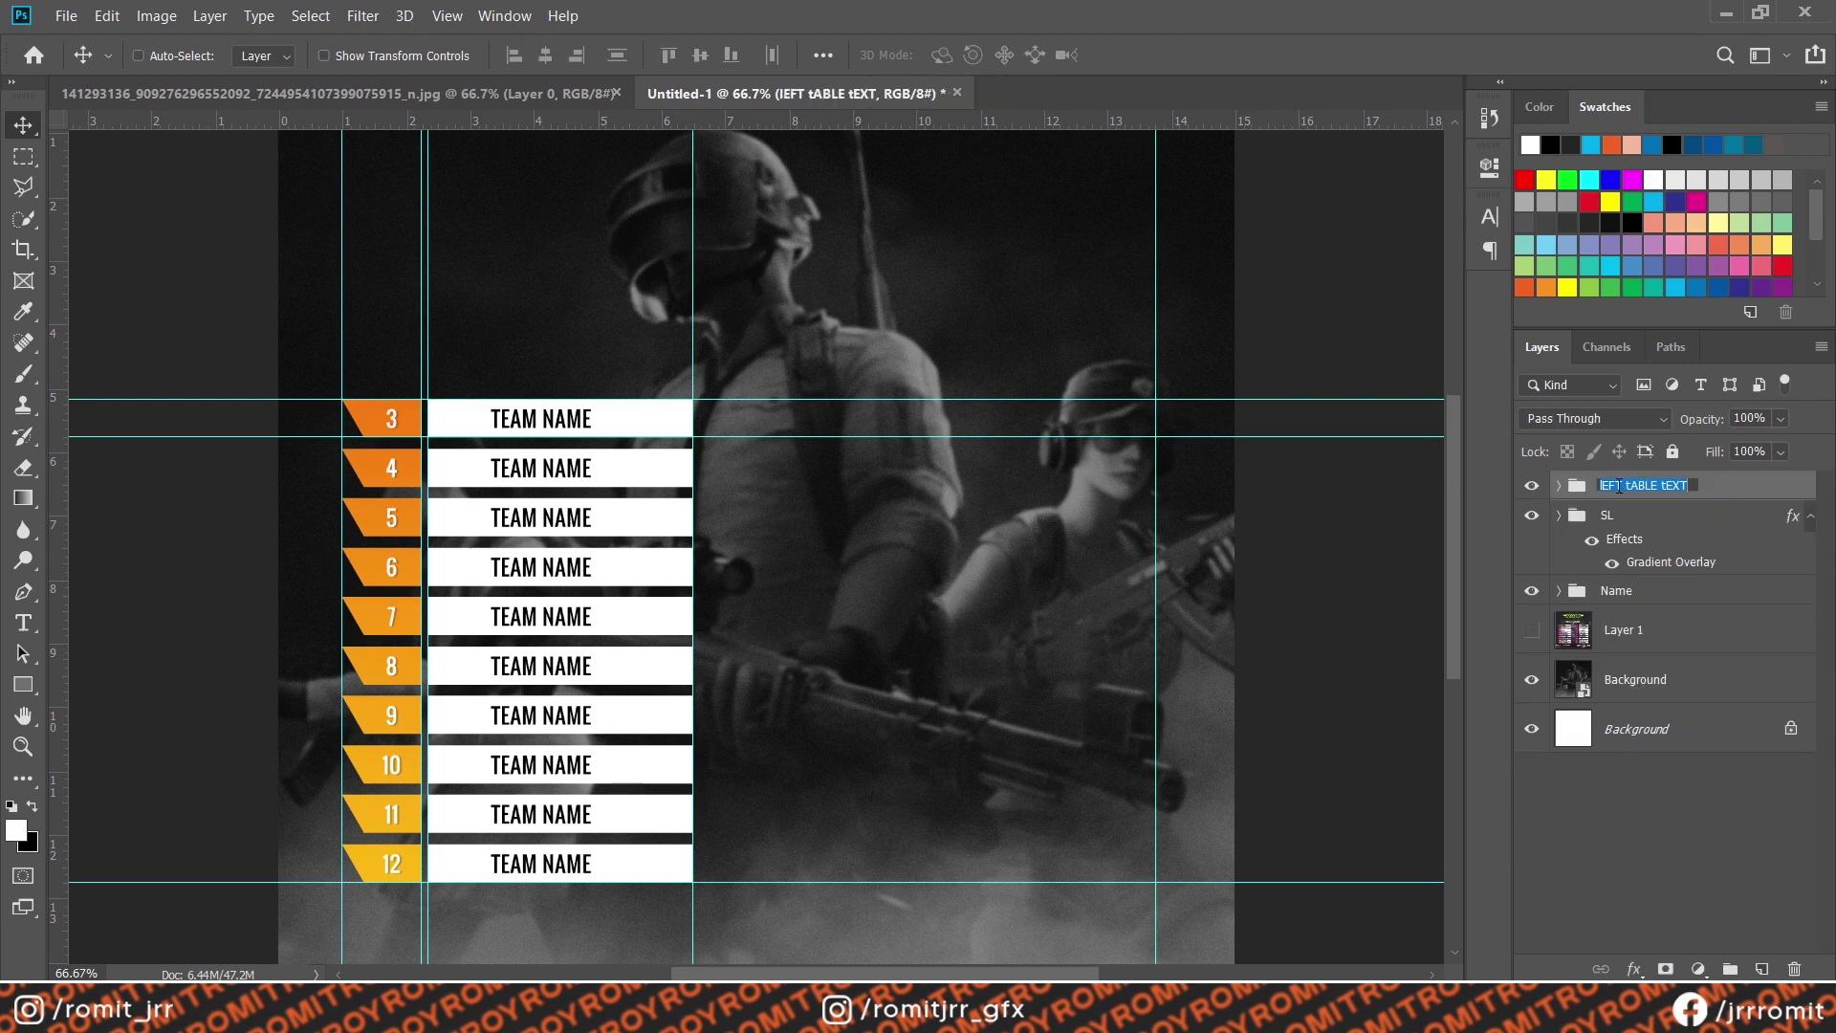
click(1614, 516)
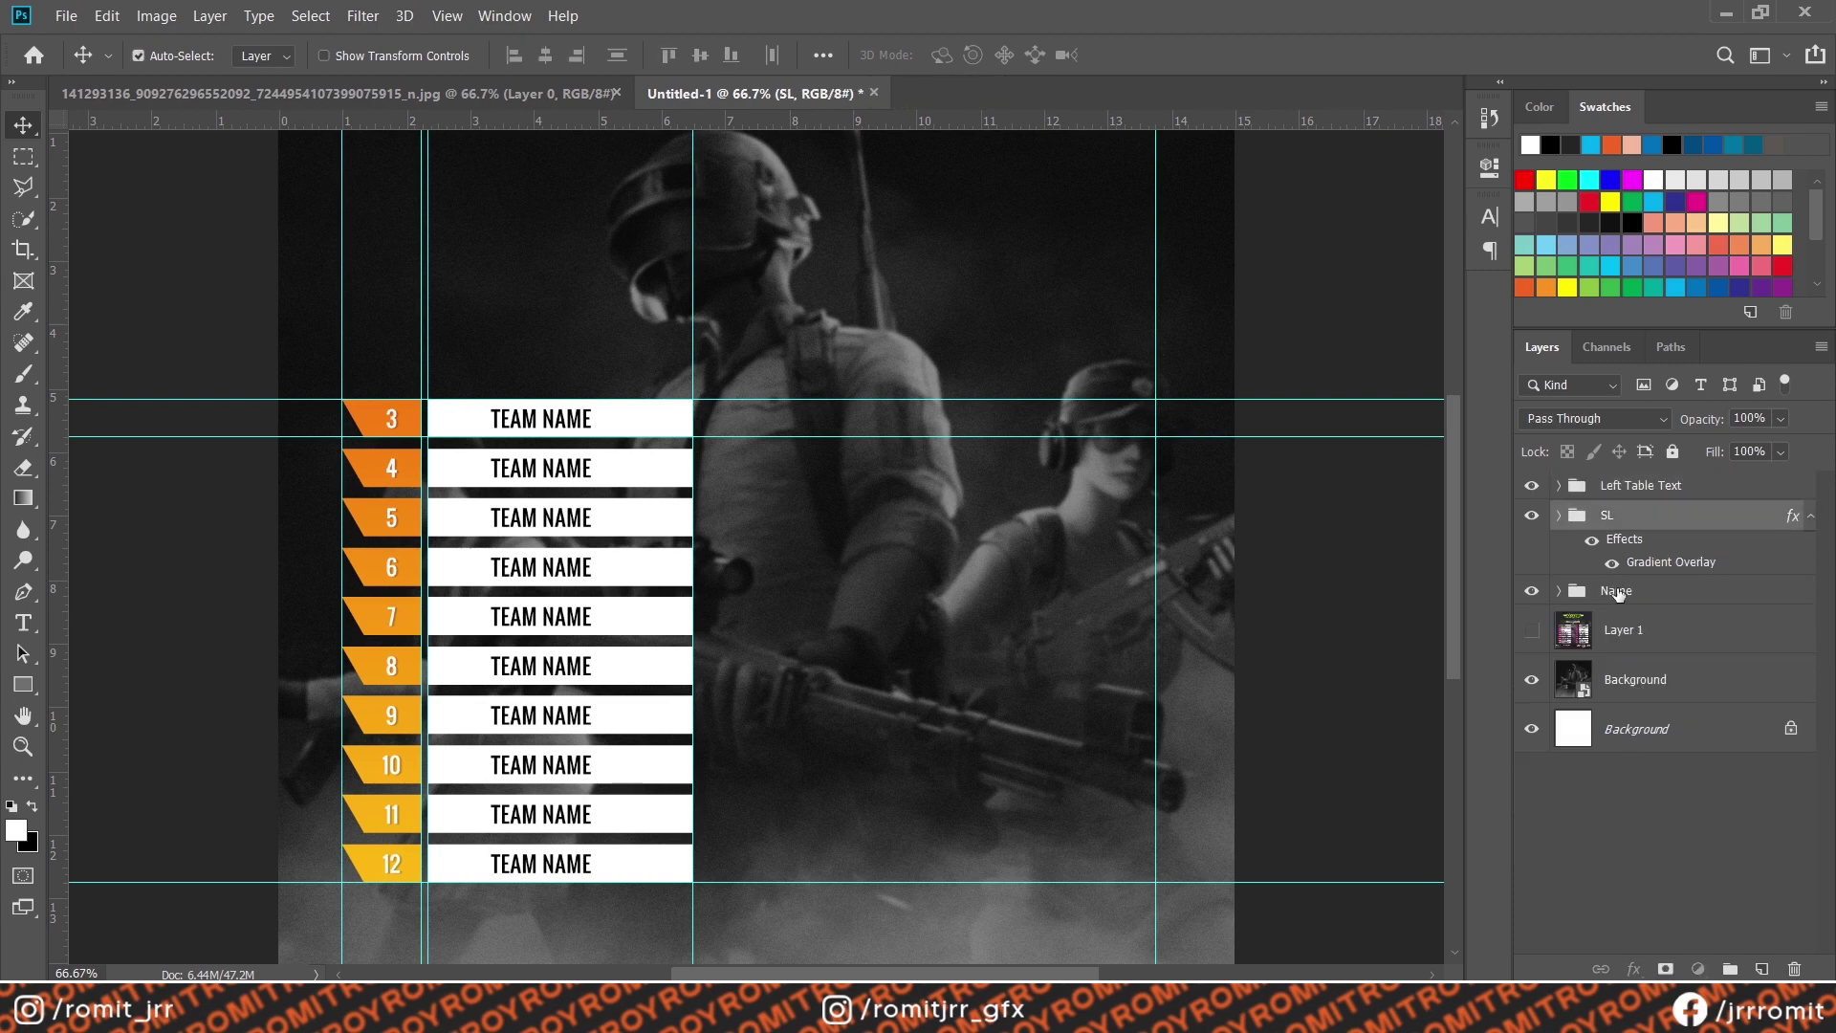
key(ctrl+g)
text(Left Table)
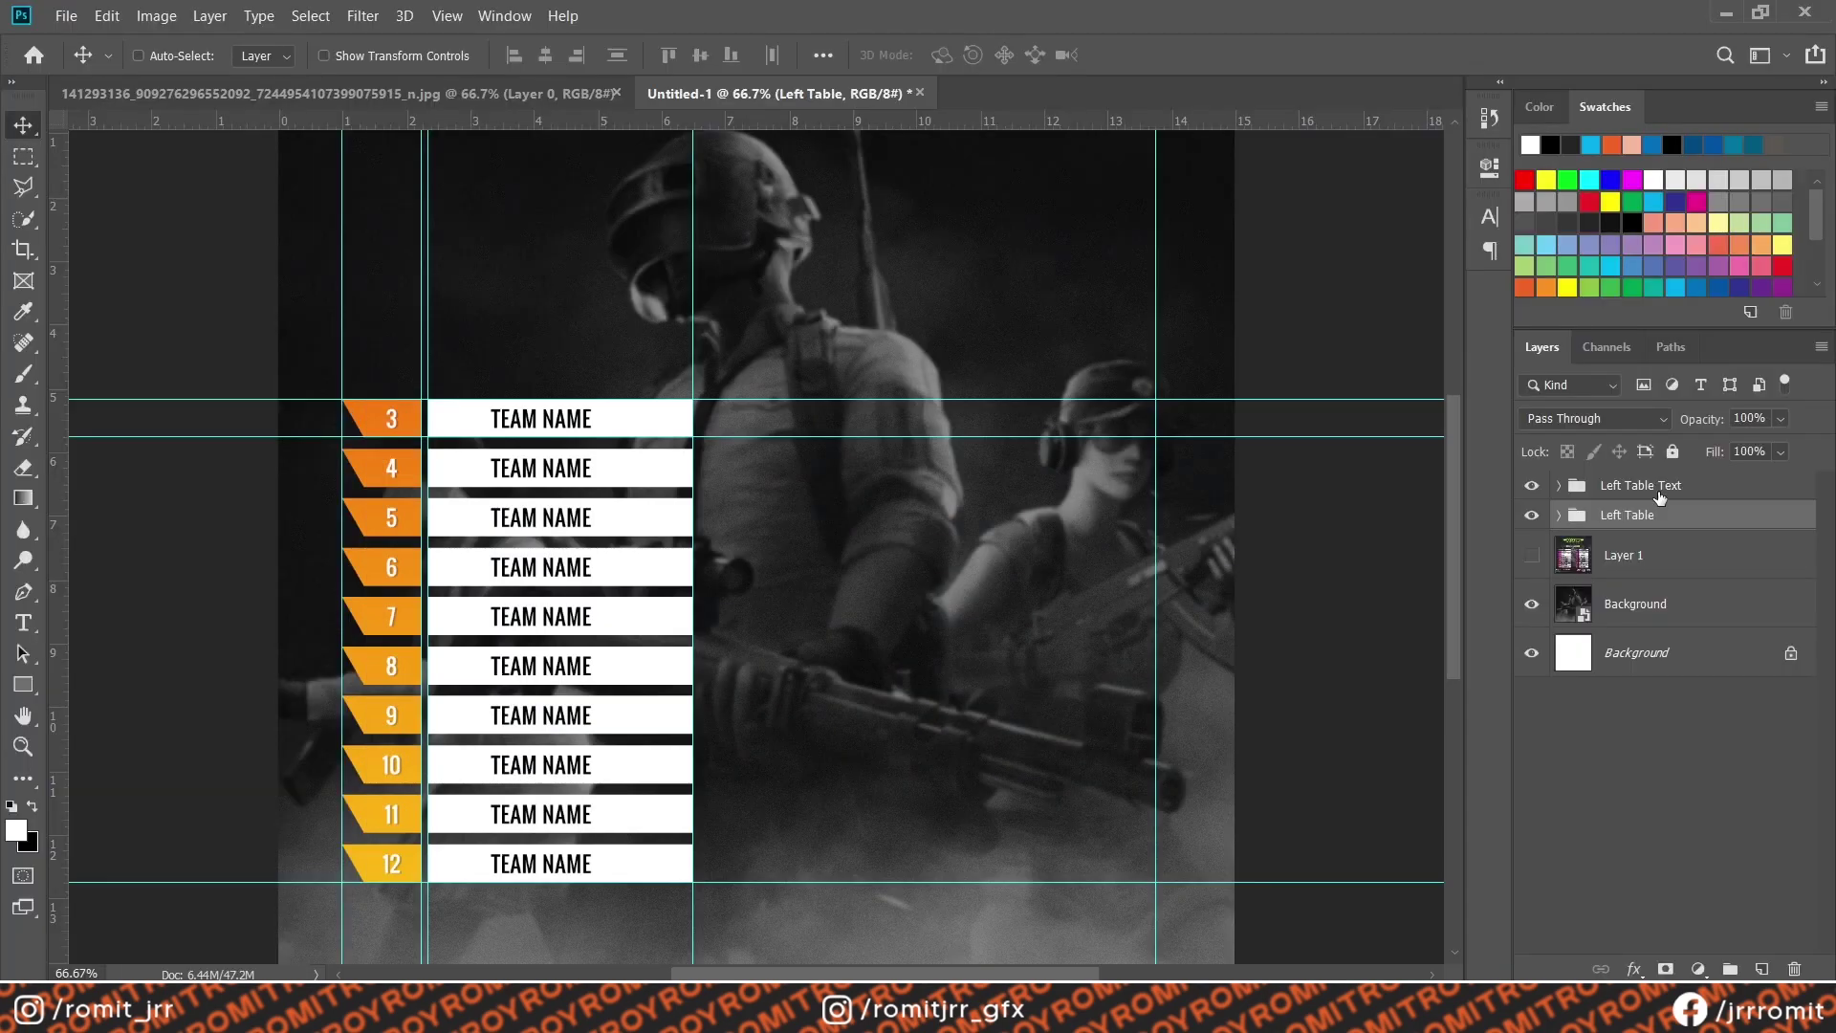
Duplicate both Left Table groups and place the copy to the right of the original
shift+click(1640, 485)
drag(1640, 484, 1760, 968)
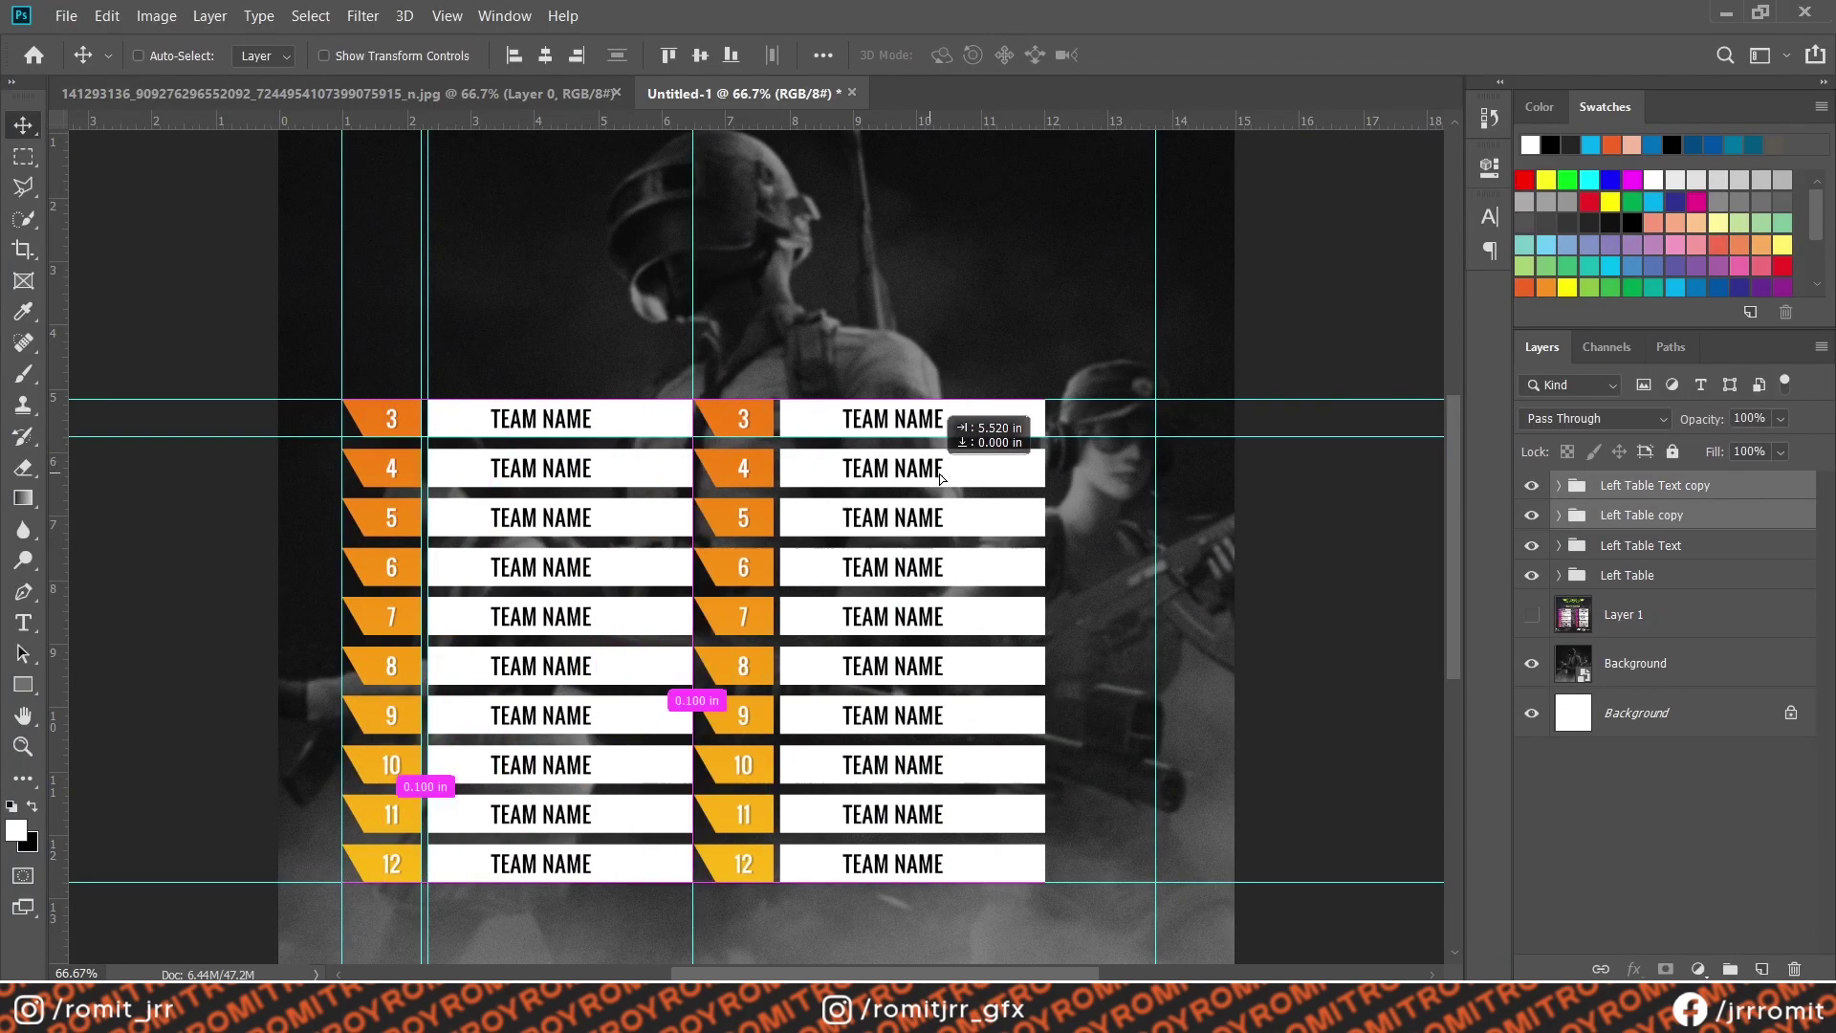
drag(585, 457, 1048, 459)
Rename the copies 'Right Table Text' and 'Right Table' and begin editing their slot numbers
double_click(1624, 485)
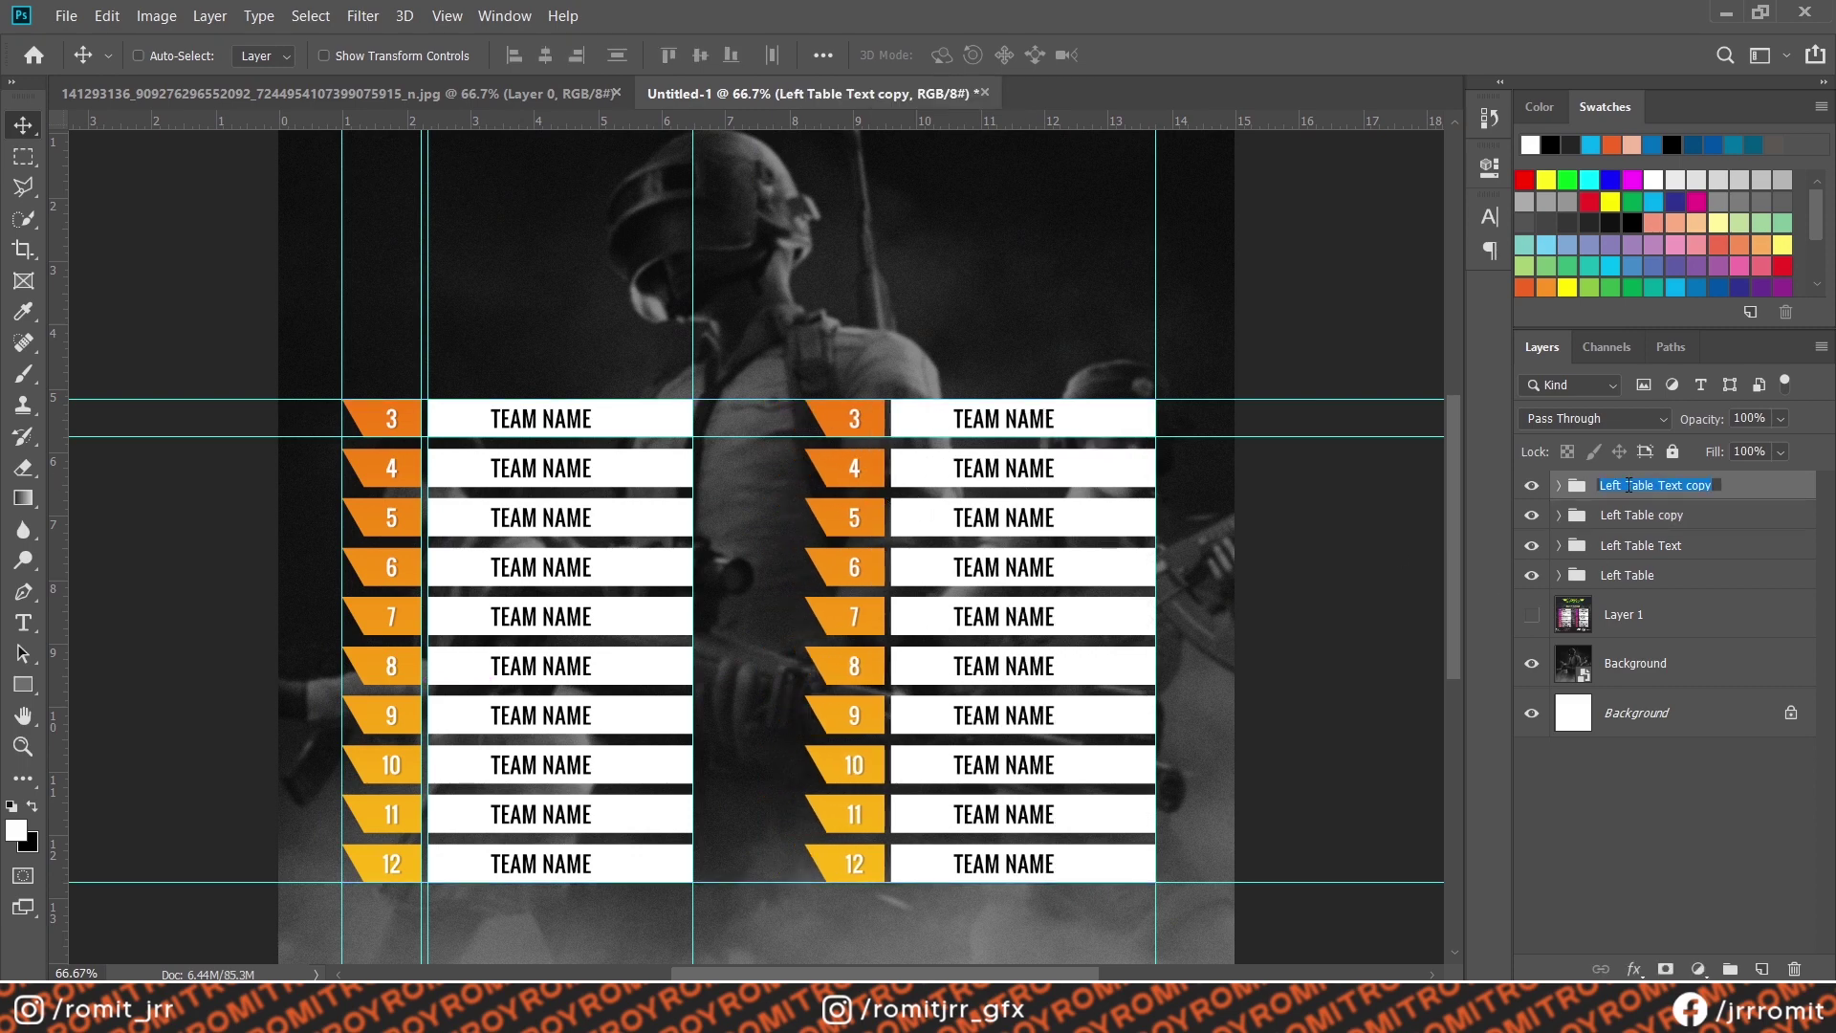
double_click(1626, 514)
text(R)
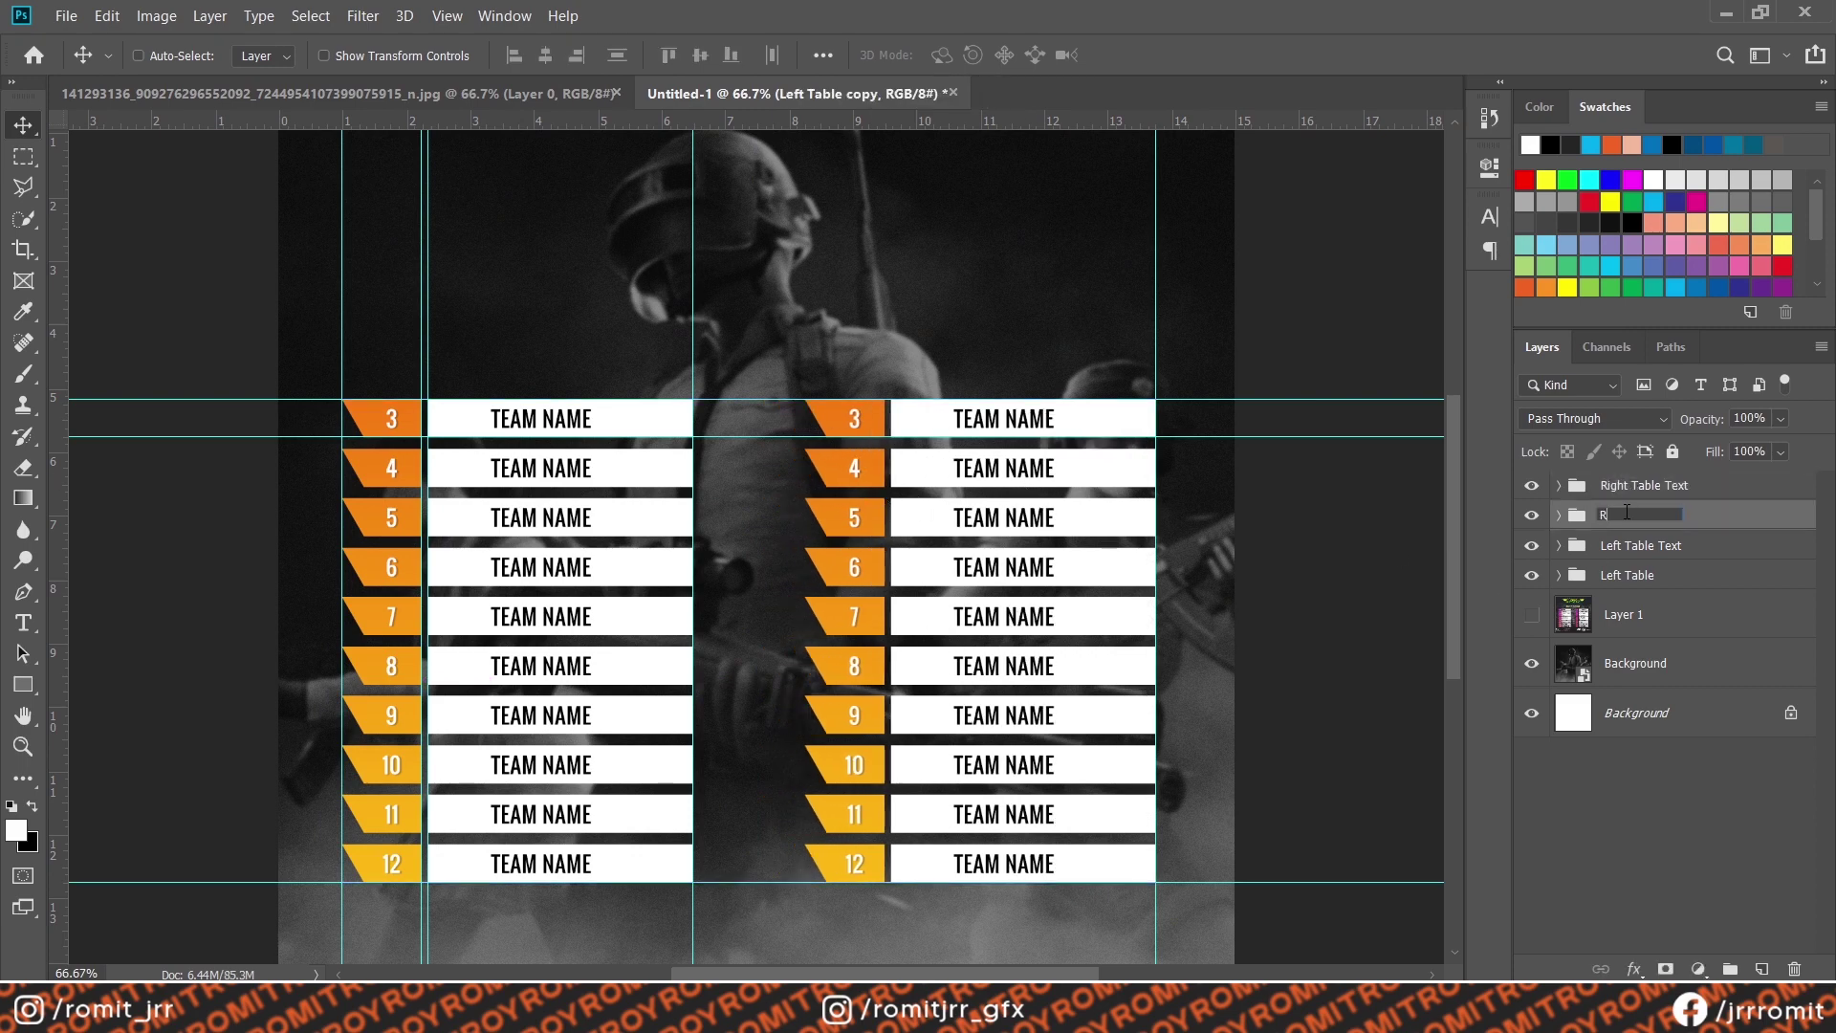
text(ight Table)
key(Return)
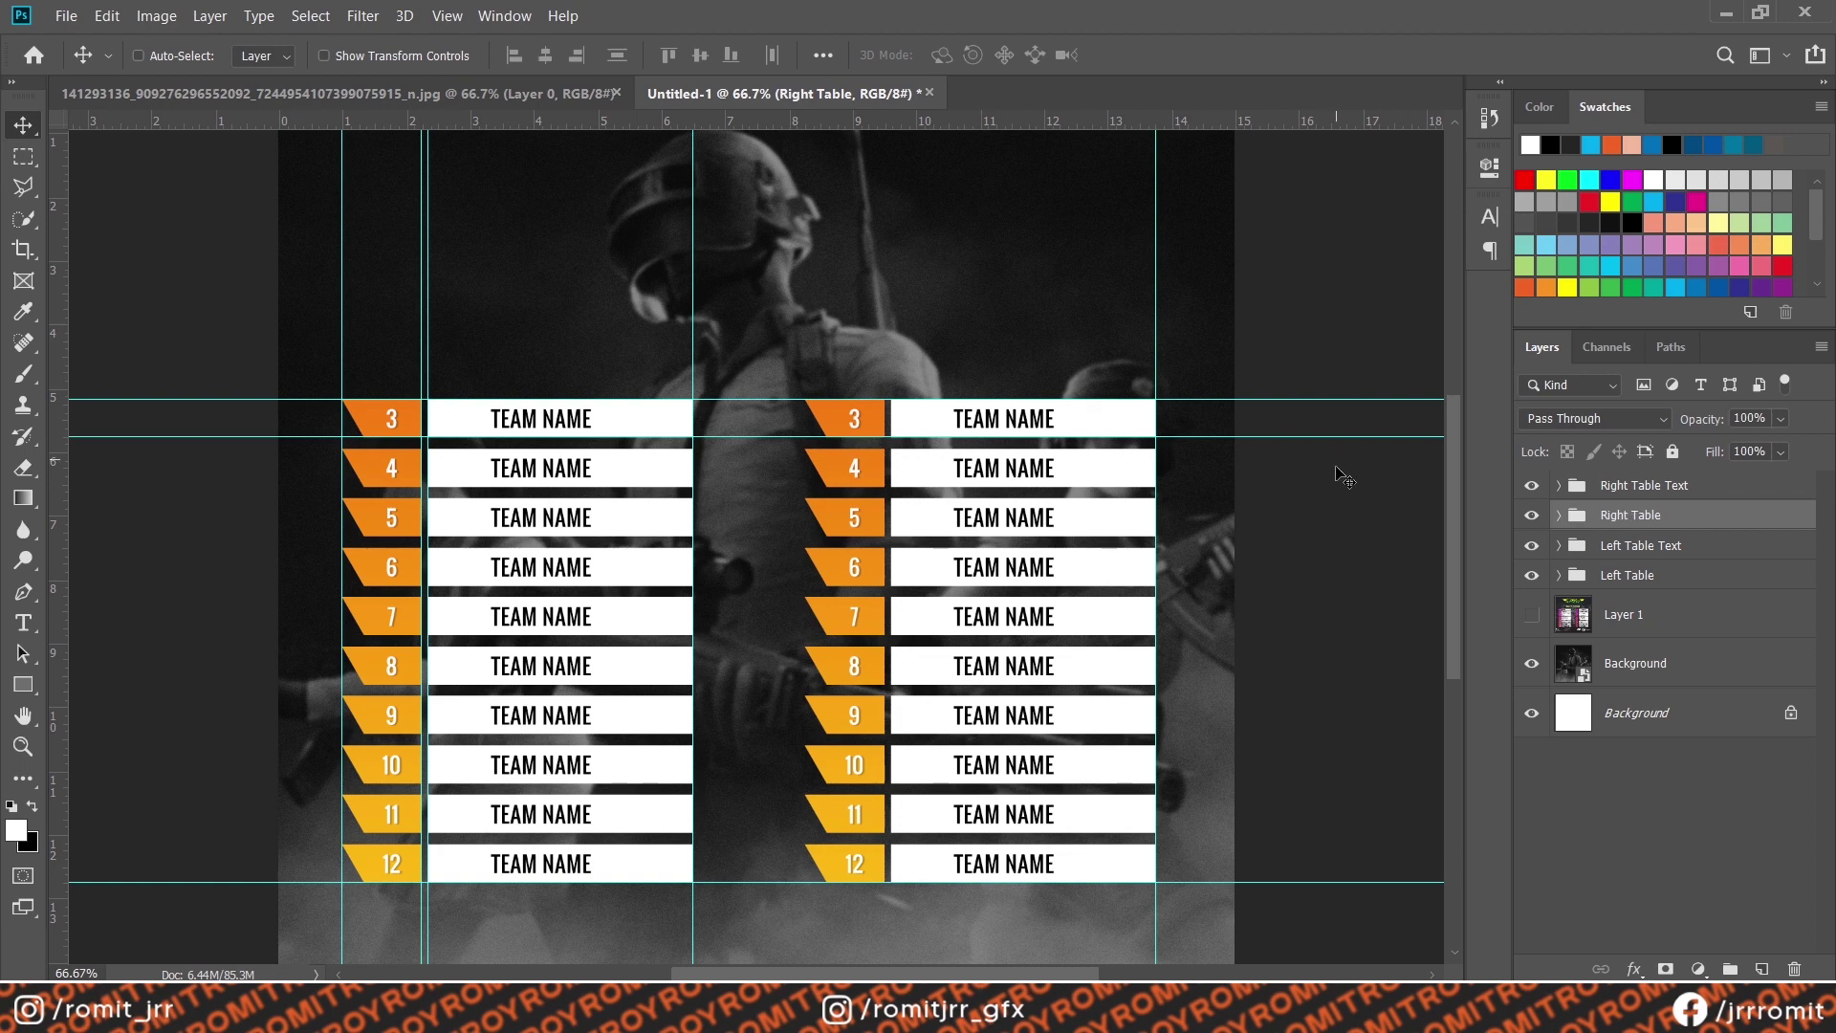
click(21, 631)
click(854, 422)
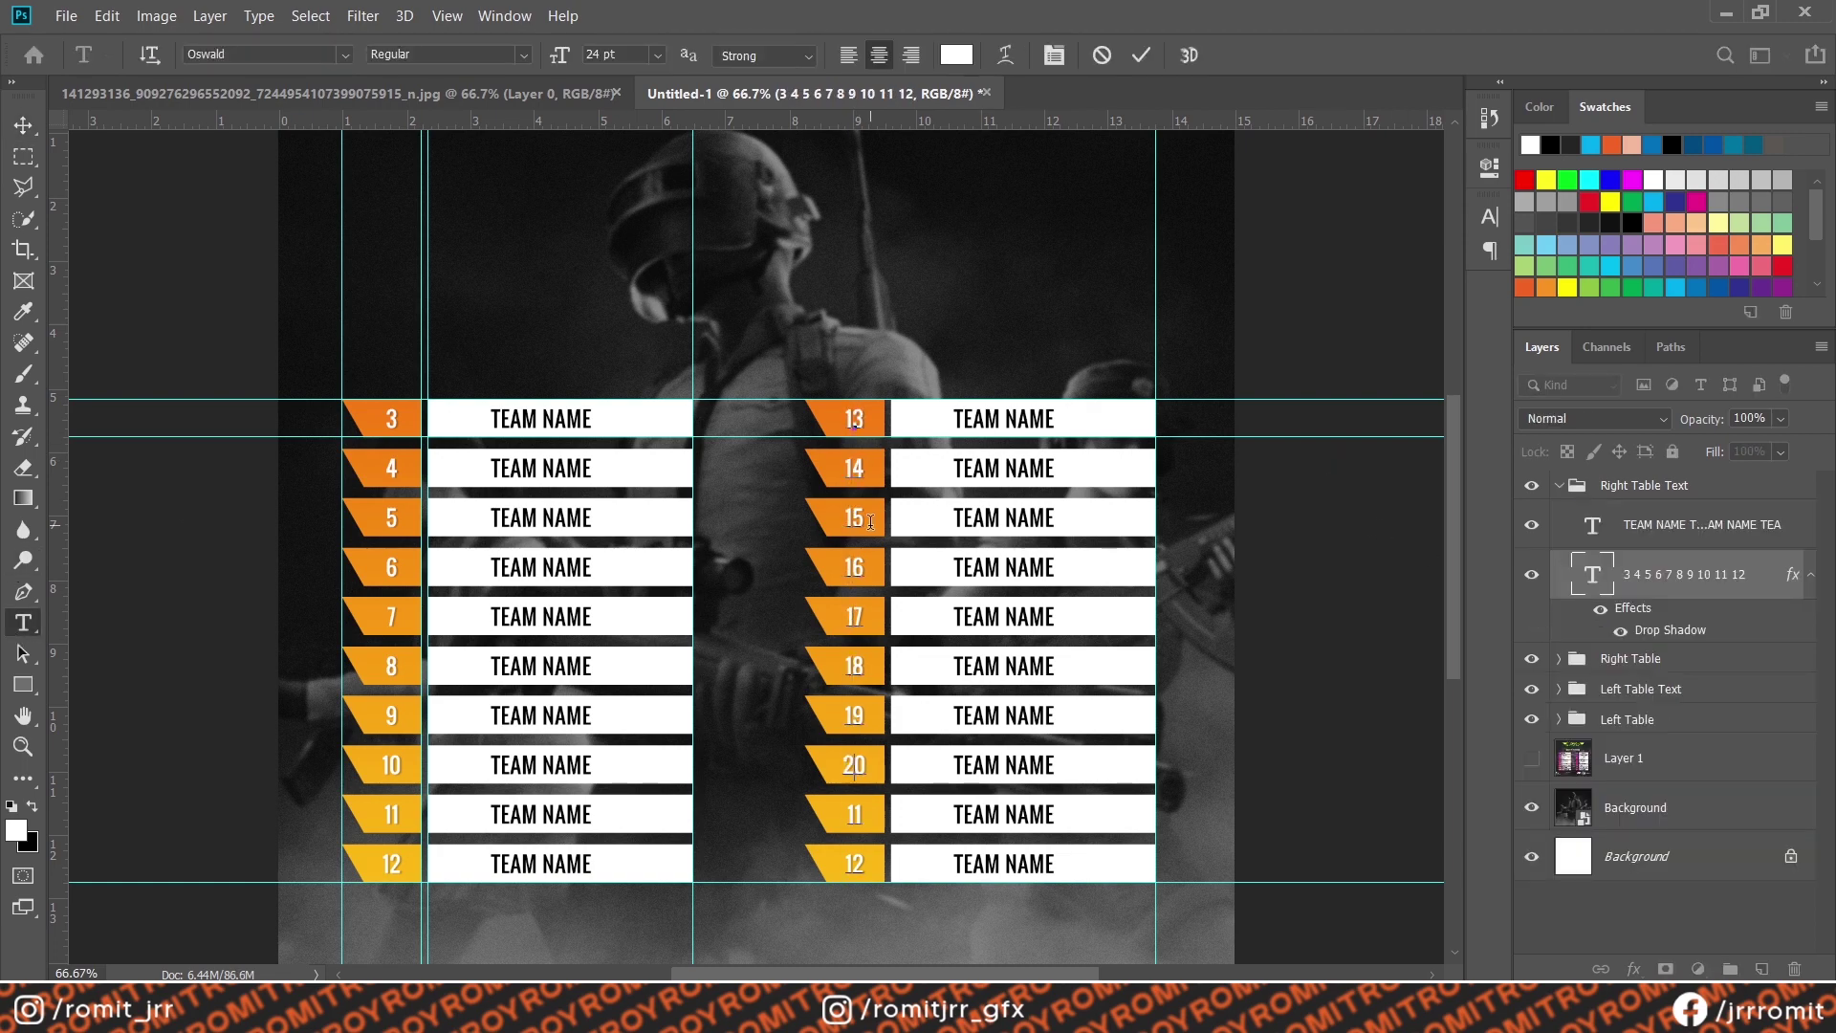
Switch to Chrome and search Google for 'team blind logo'
click(24, 127)
key(alt+Tab)
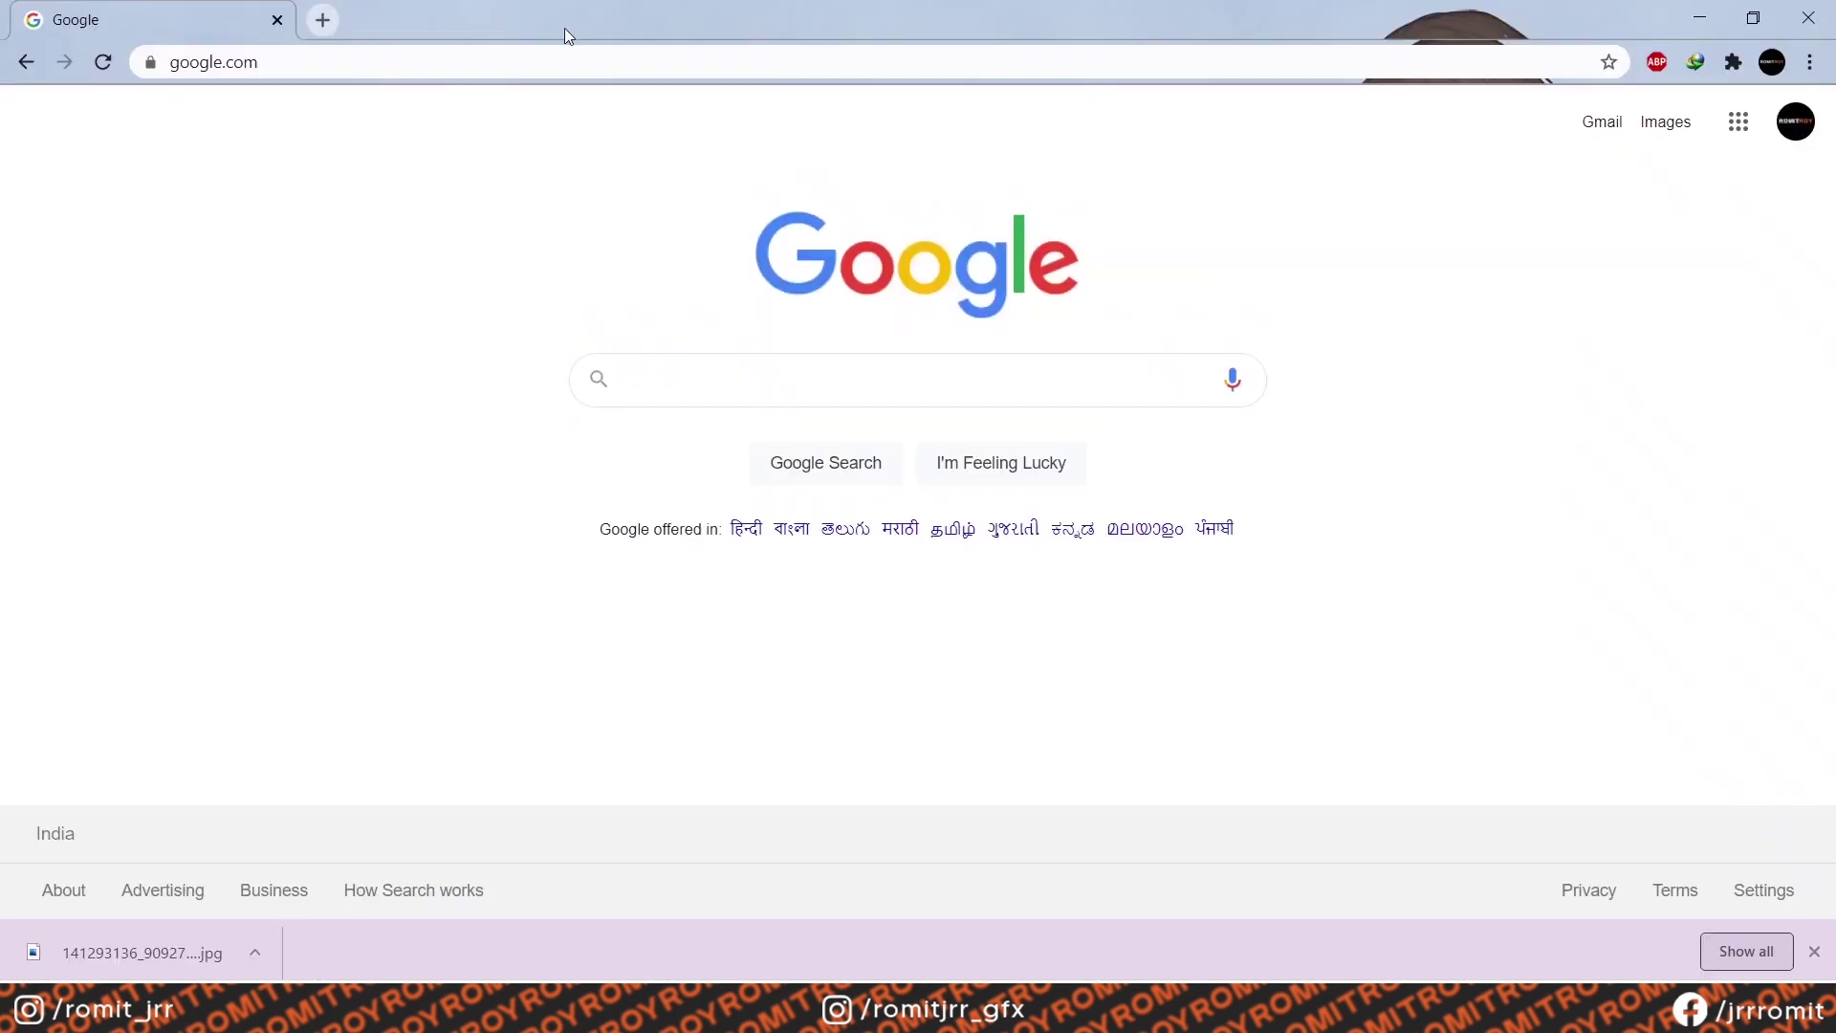
click(517, 61)
text(team blind logo)
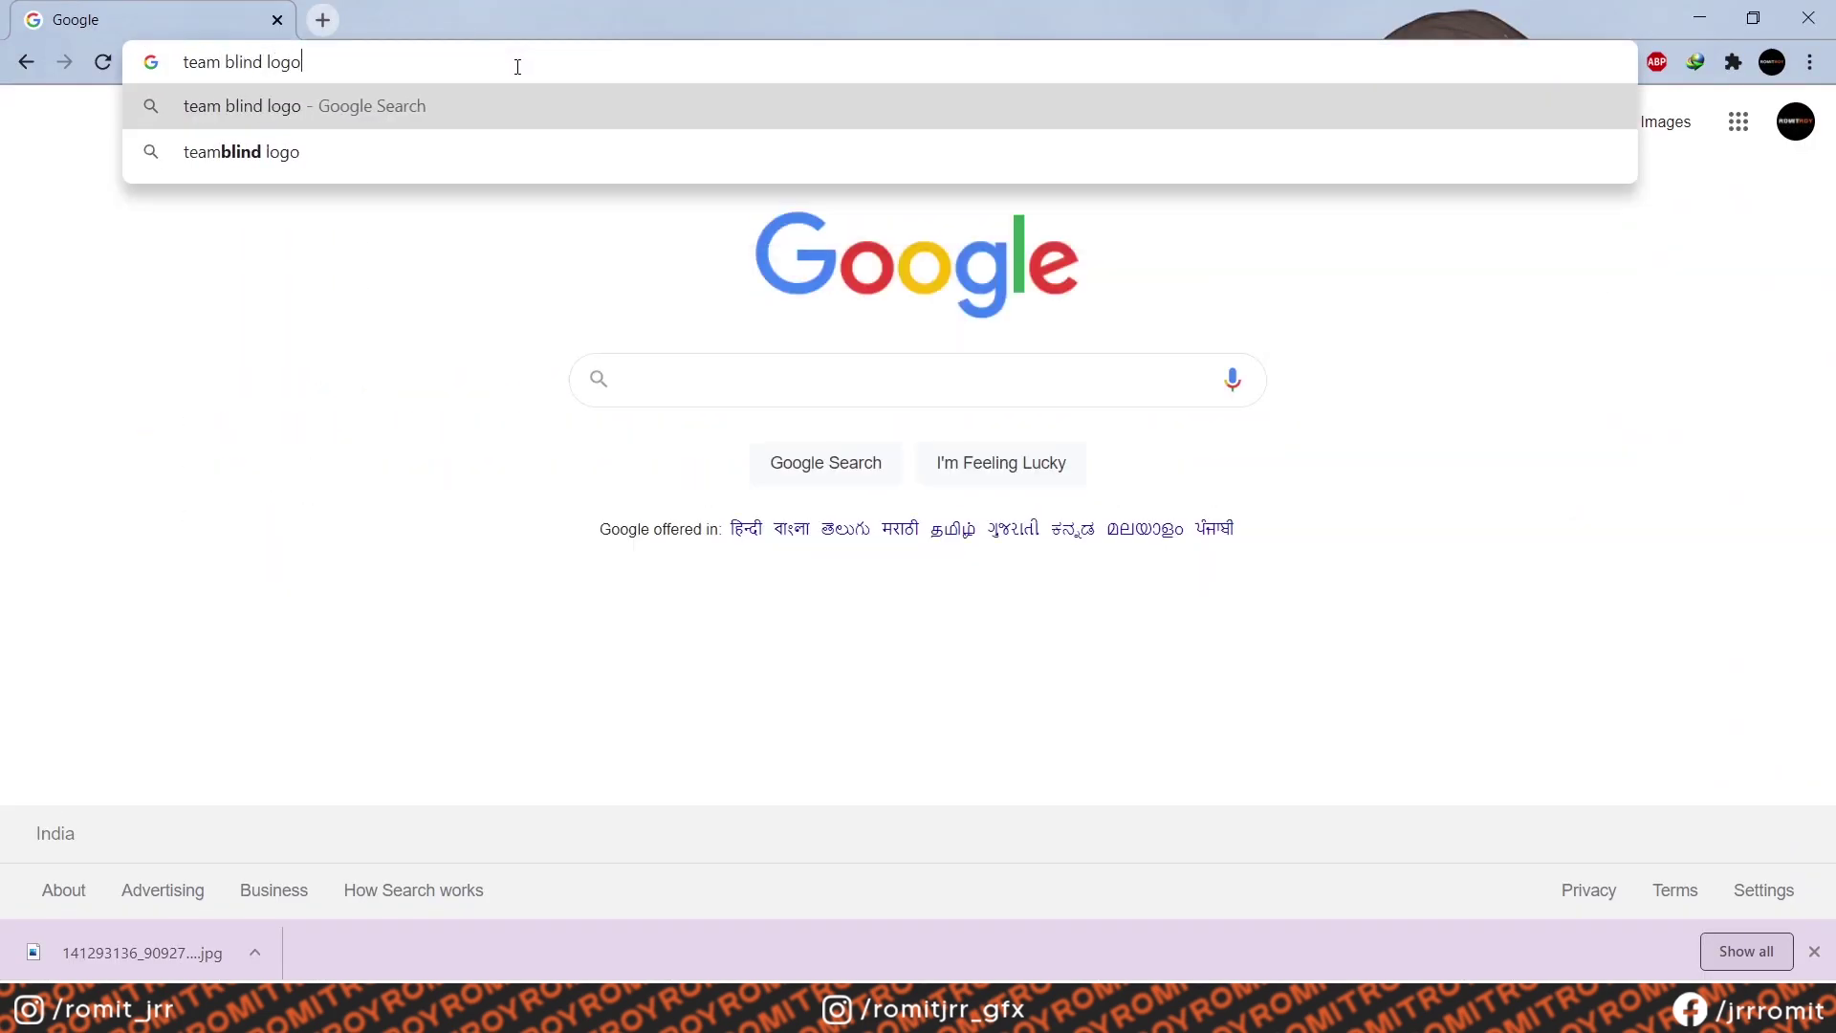
key(Return)
Open the first BLIND logo image result, save it as a PNG and drag it out
click(374, 429)
click(126, 469)
right_click(1386, 822)
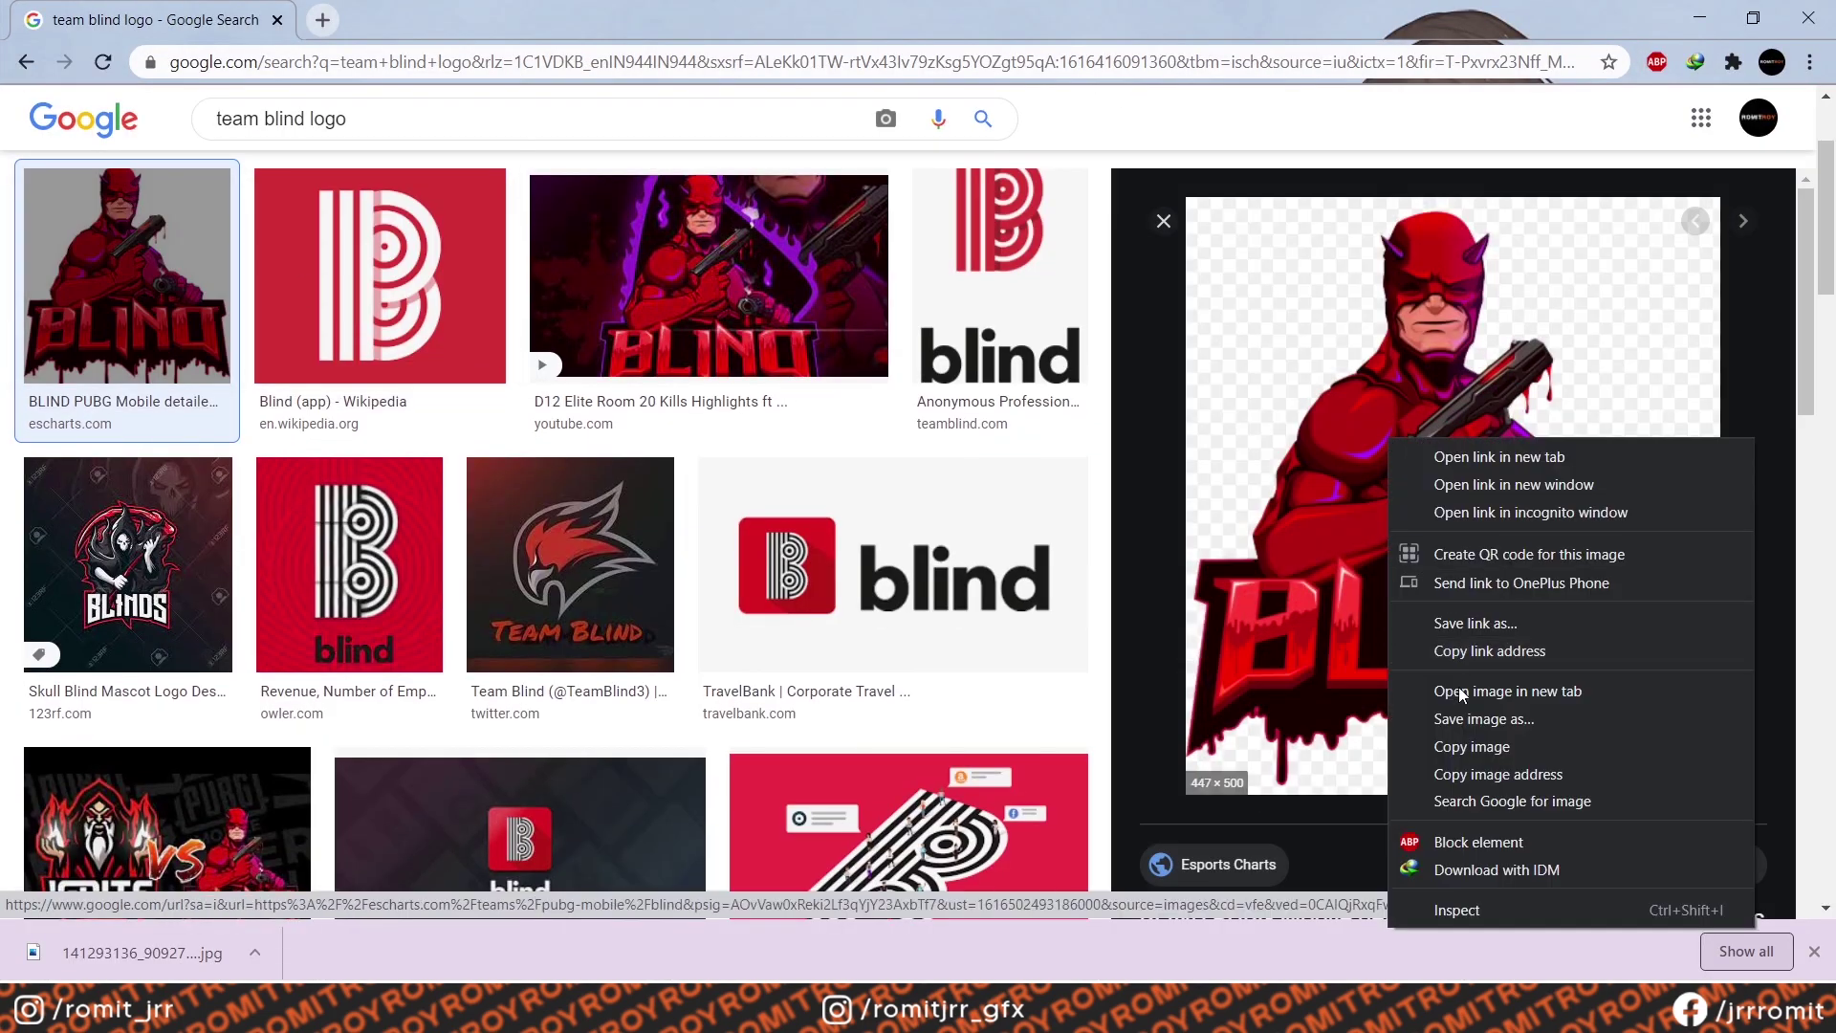
click(1459, 686)
key(Return)
drag(144, 953, 728, 660)
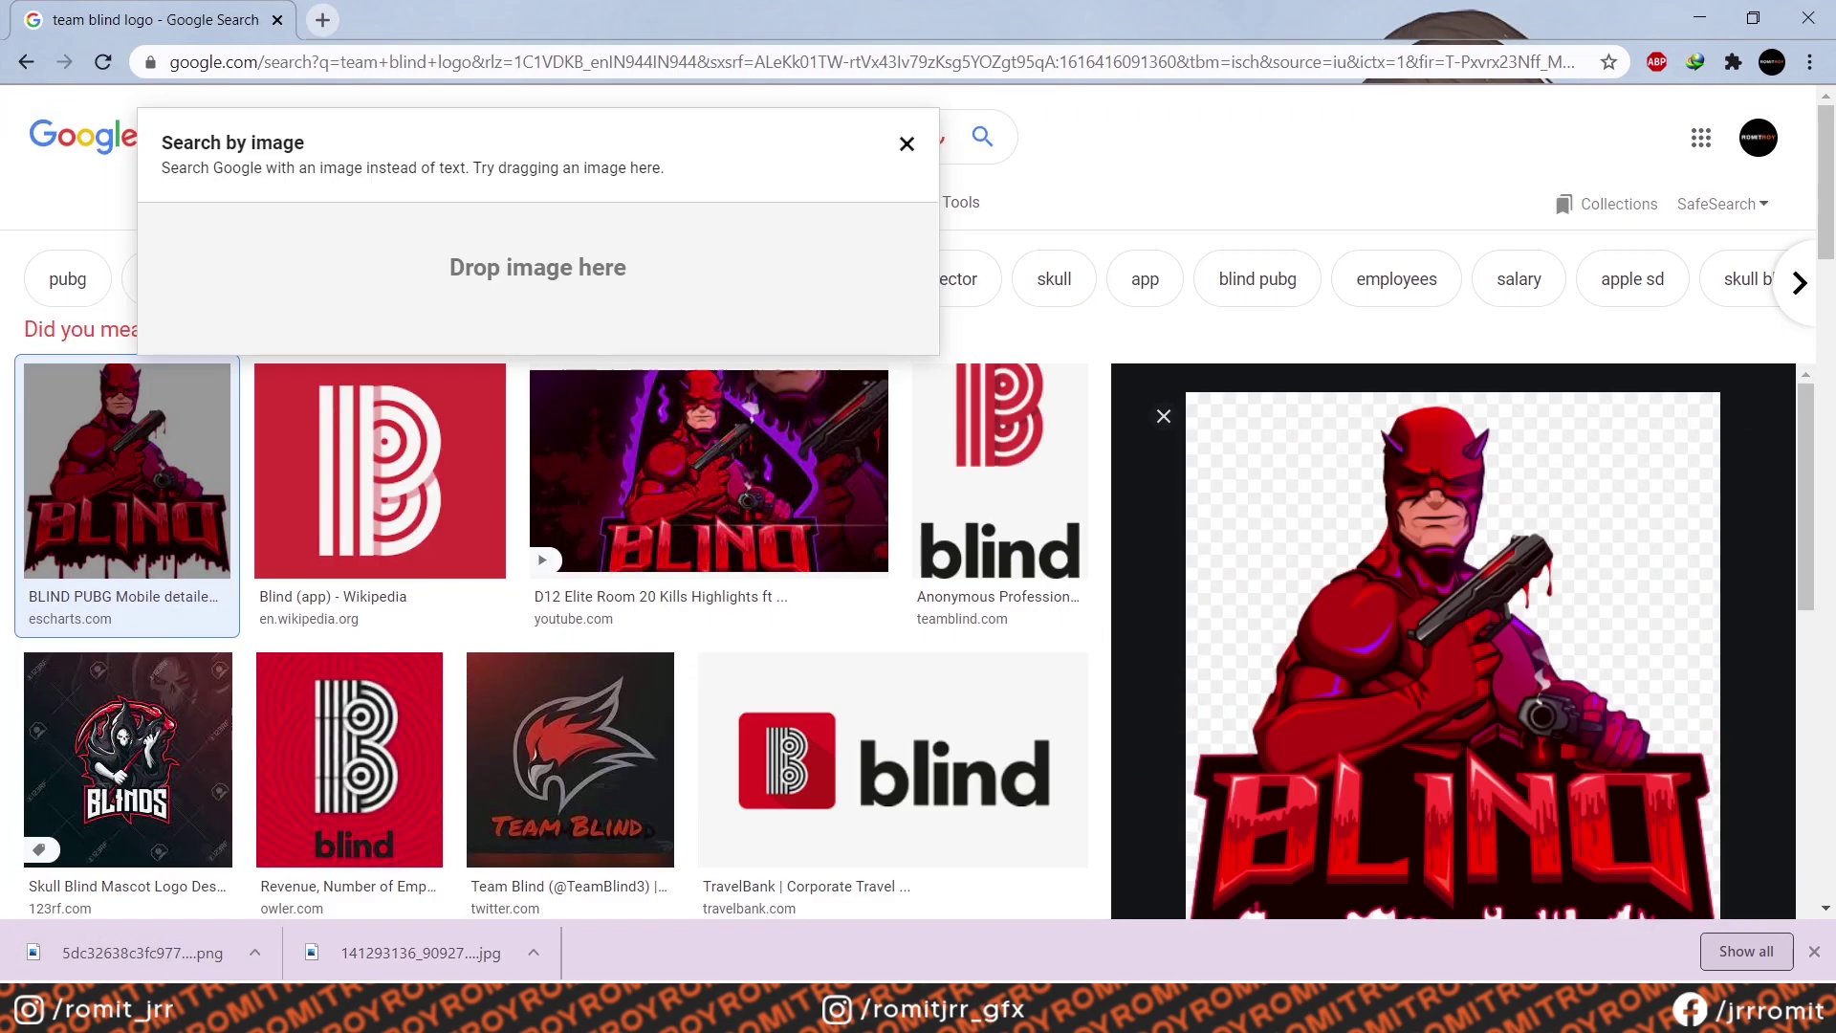
Place the BLIND logo into the template and move its layer to the top of the stack
drag(557, 326, 892, 698)
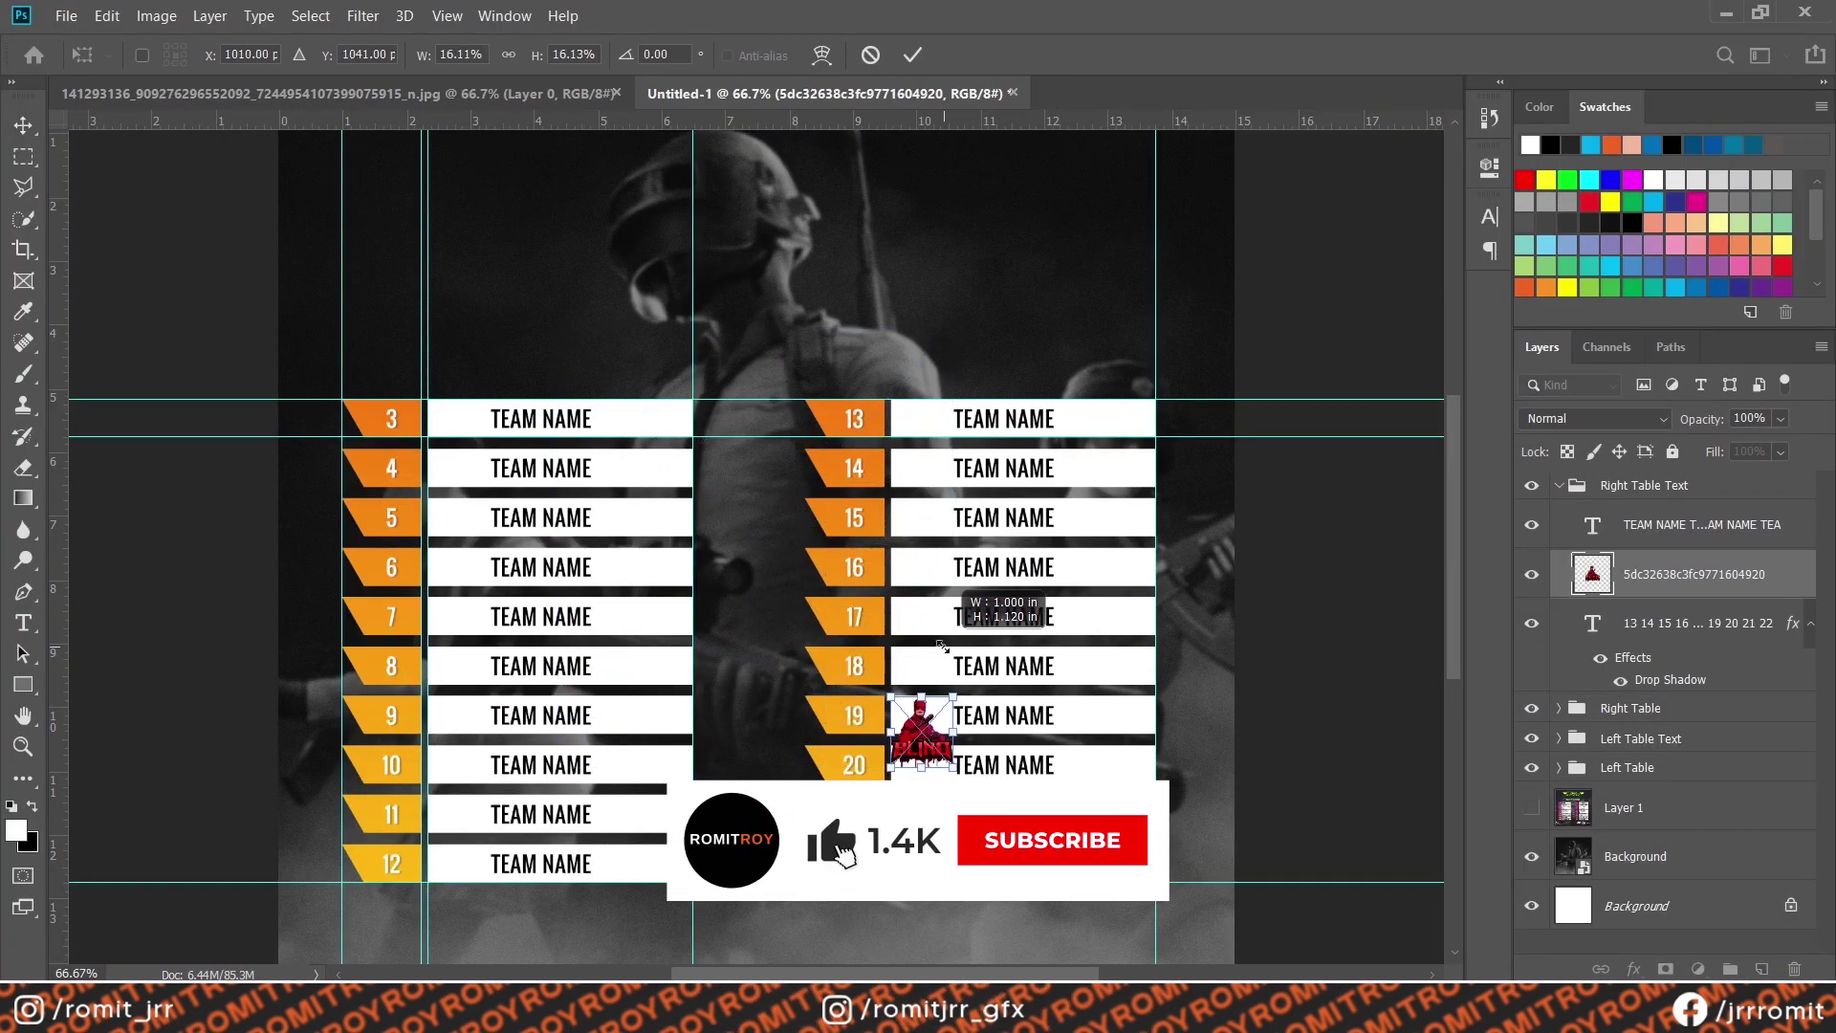
key(Return)
mouse_move(1693, 573)
mouse_down()
mouse_move(1644, 463)
mouse_move(1643, 478)
mouse_up()
click(1558, 524)
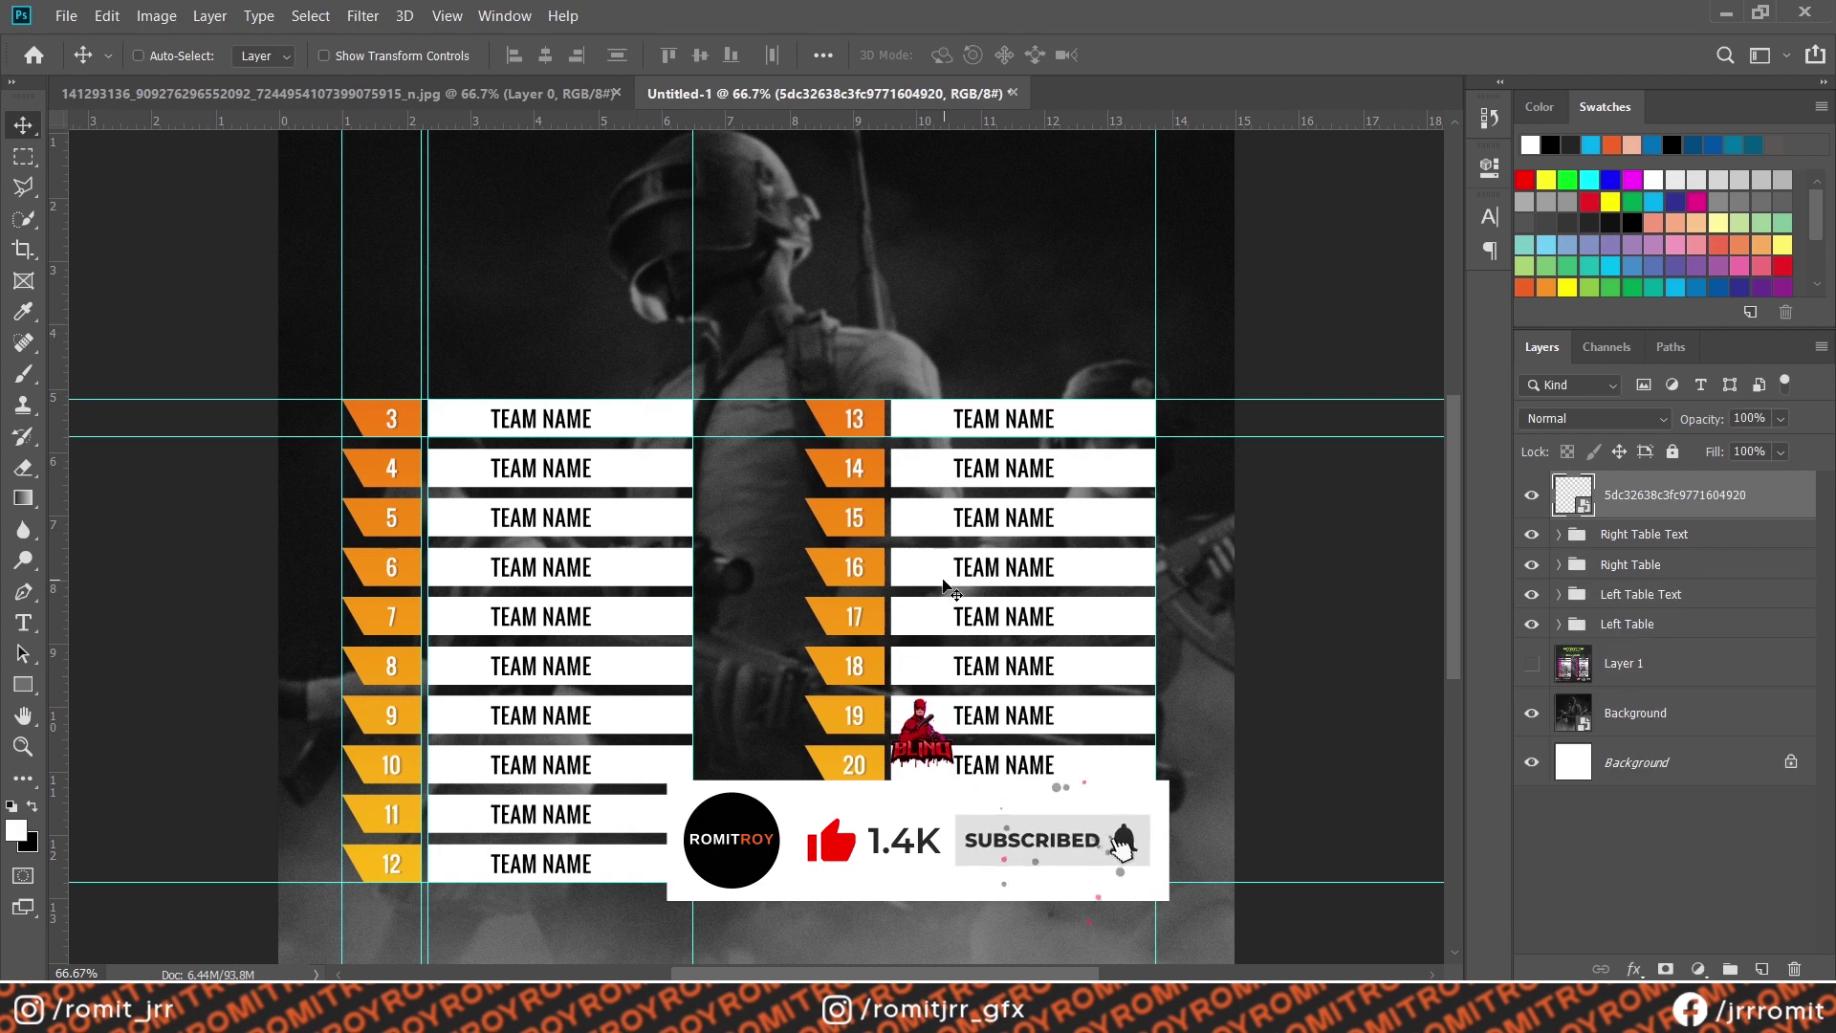
Scale the logo to about 9% and position it in slot 3's bar, left of TEAM NAME
key(ctrl+plus)
drag(1004, 832, 307, 363)
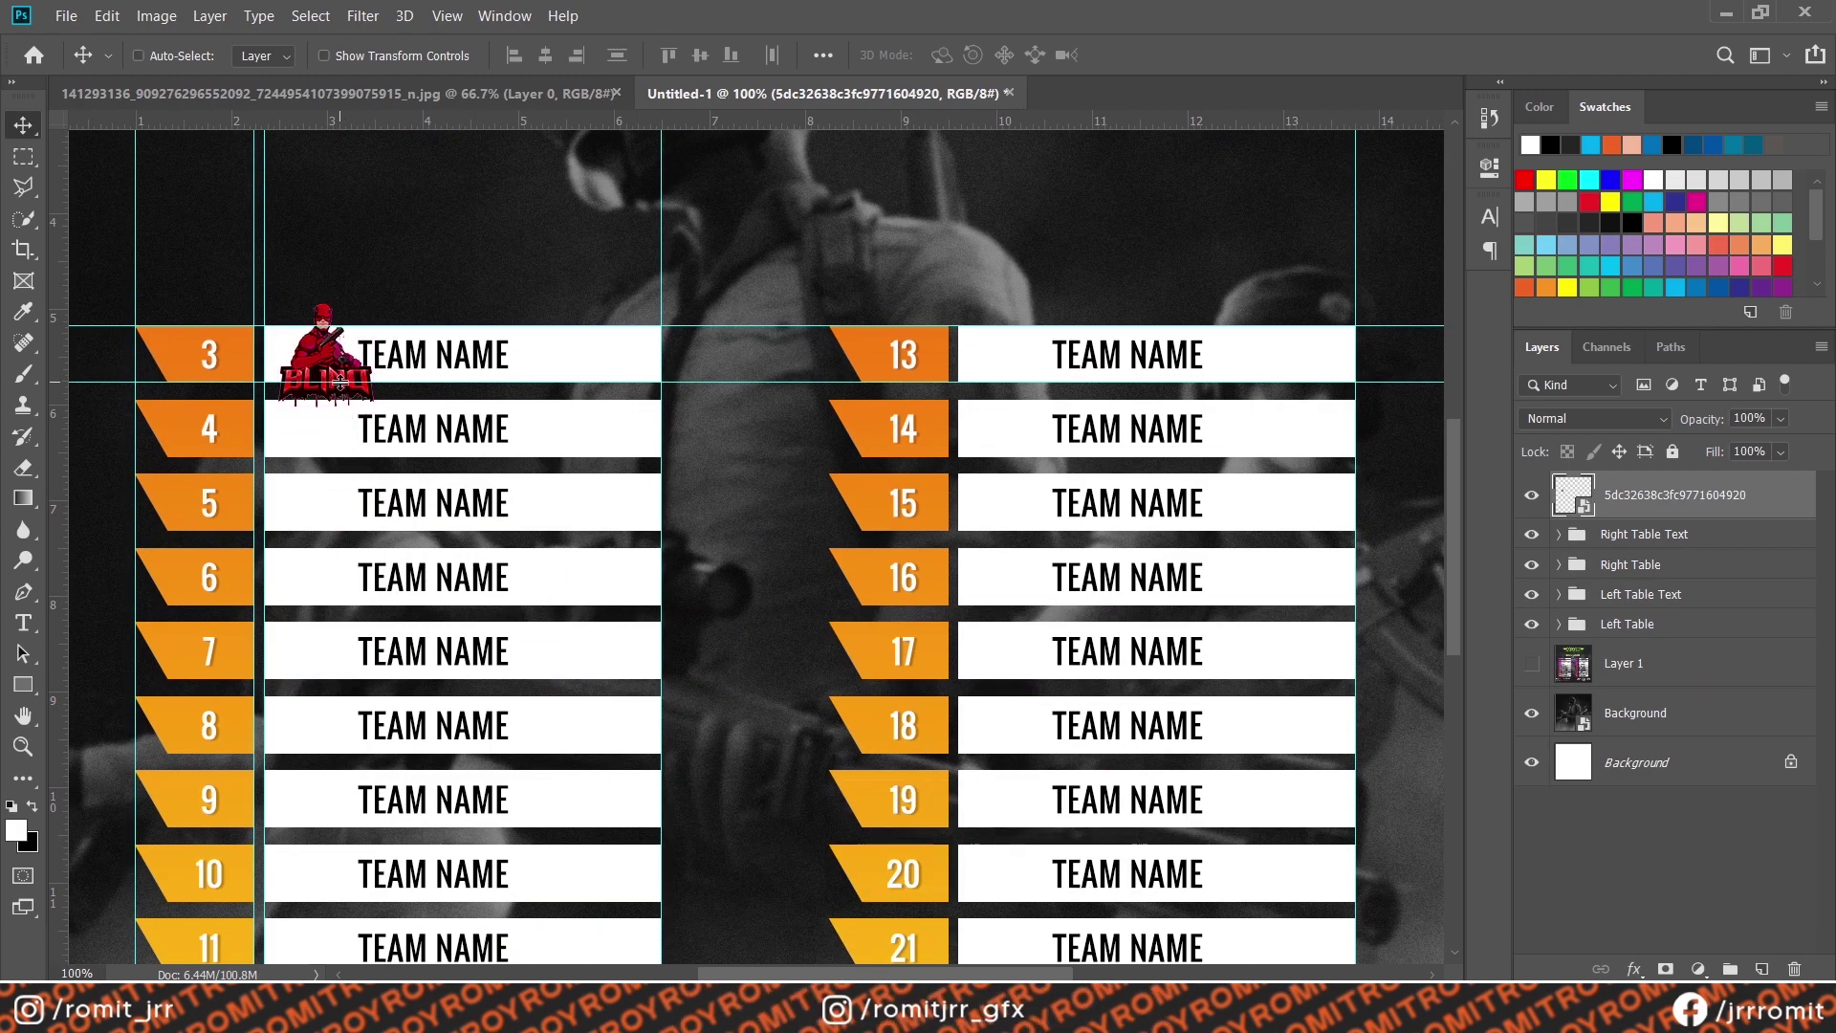
key(ctrl+plus)
key(ctrl+t)
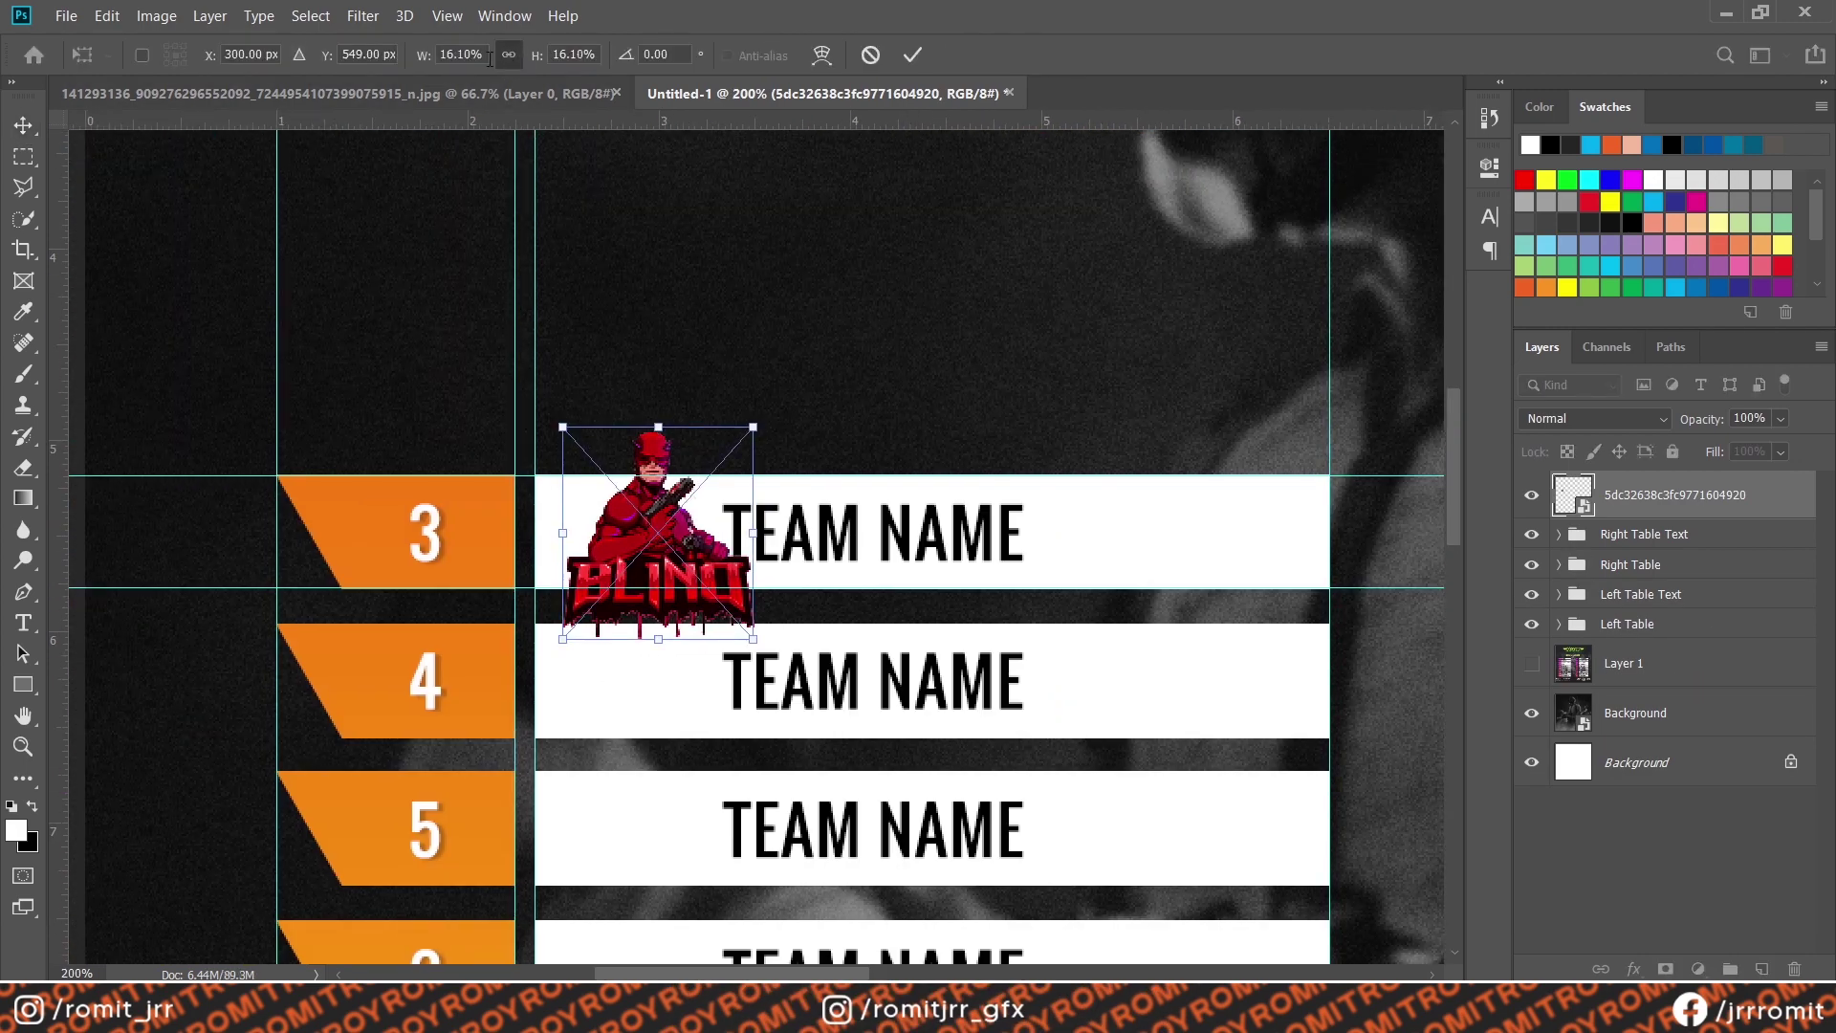
text(8)
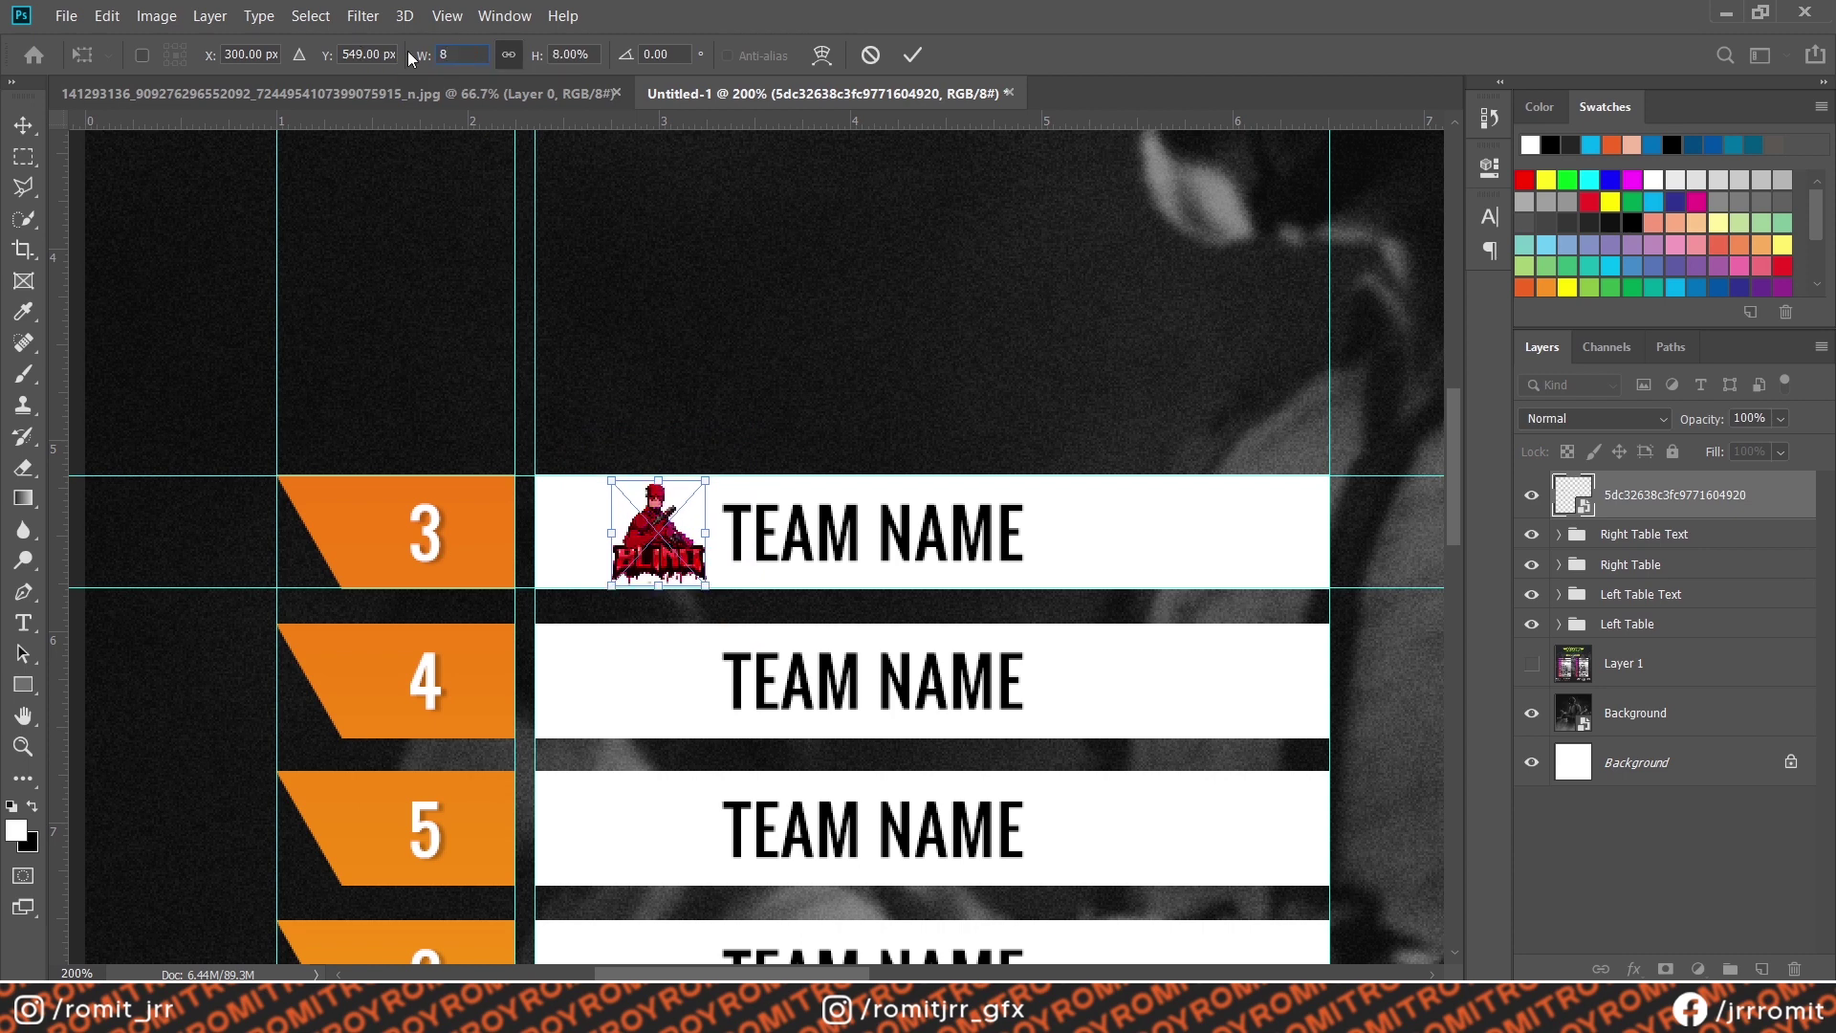
text(9)
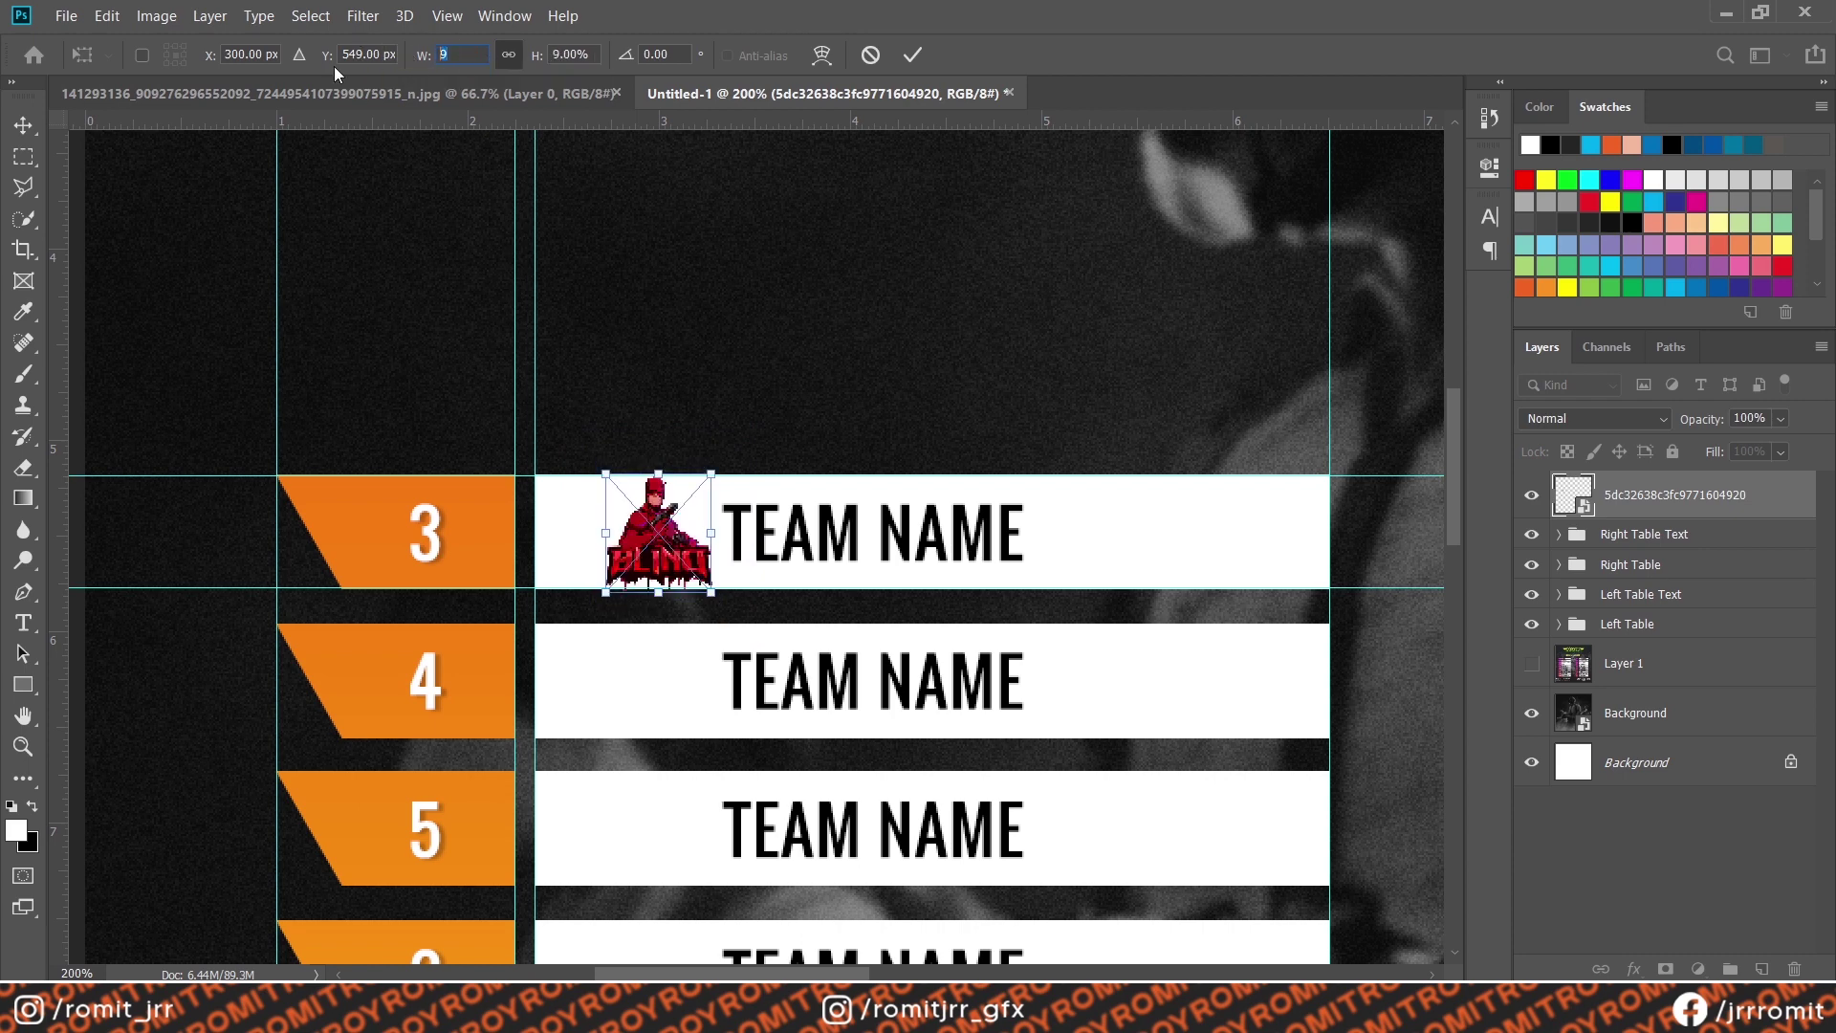
key(Return)
drag(665, 554, 621, 555)
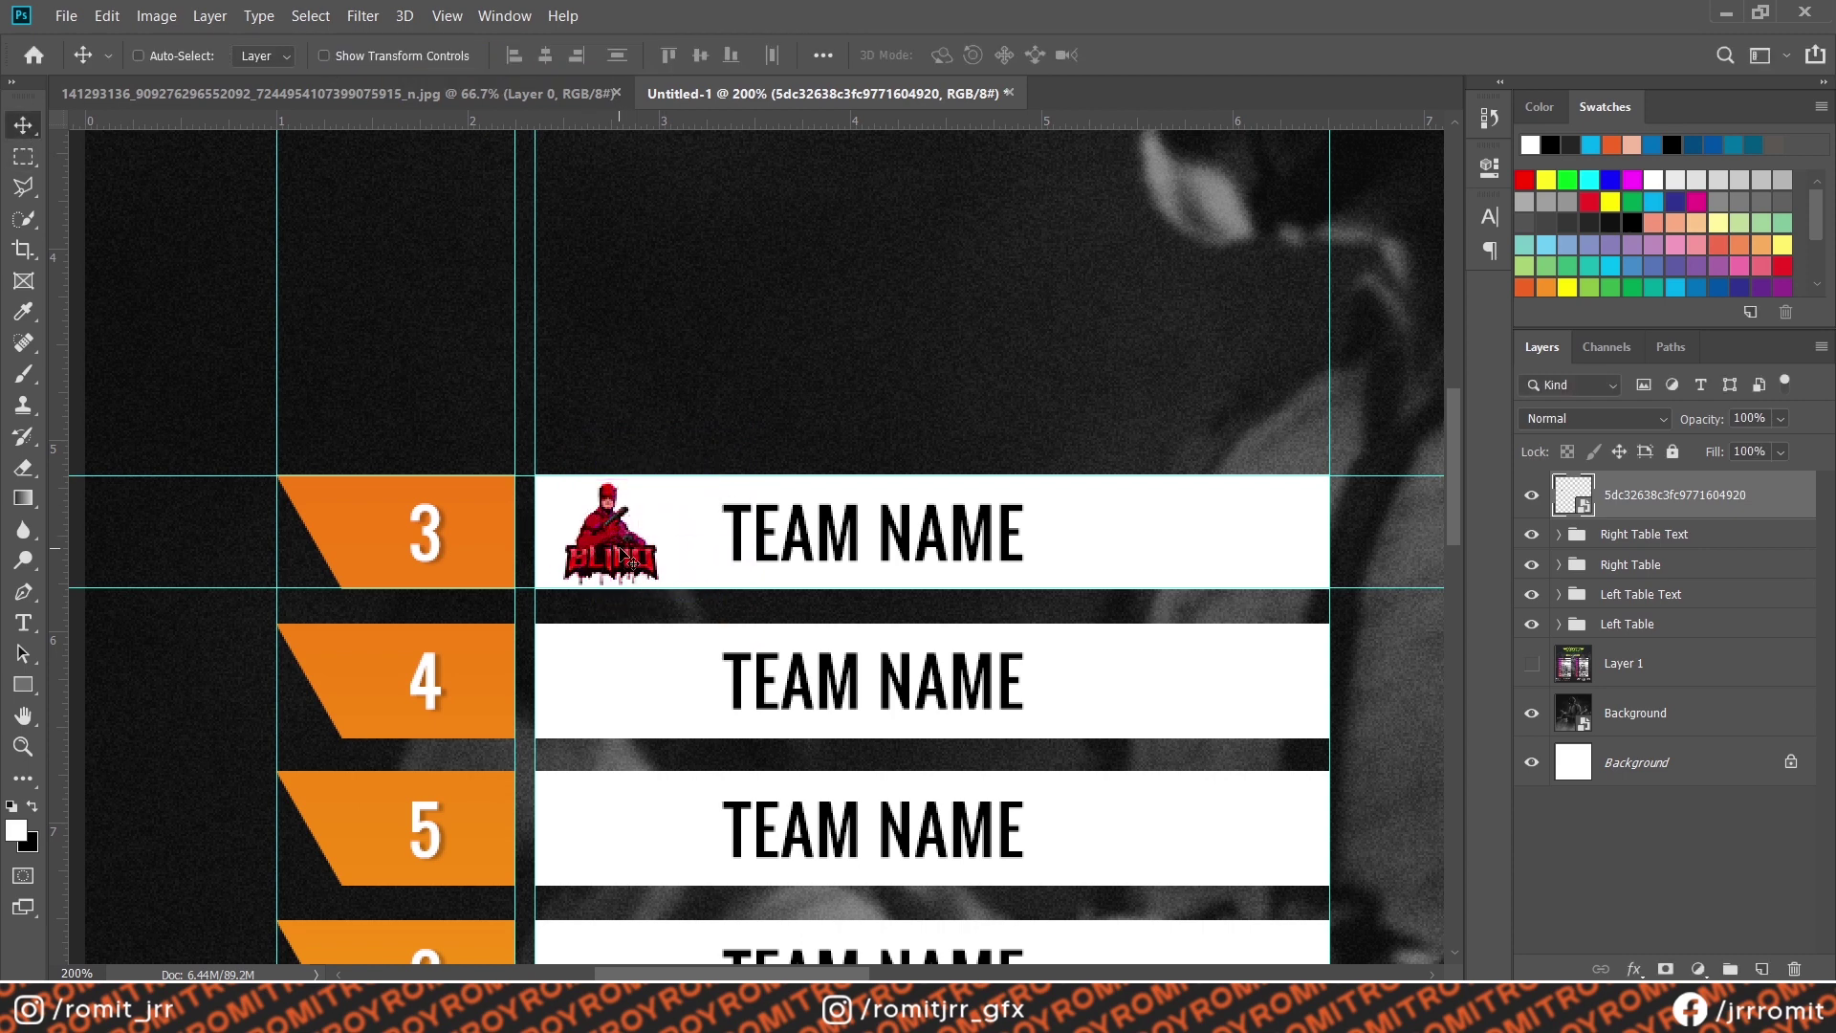
Duplicate the BLIND logo, scale the copy larger and shift it slightly right
key(ctrl+j)
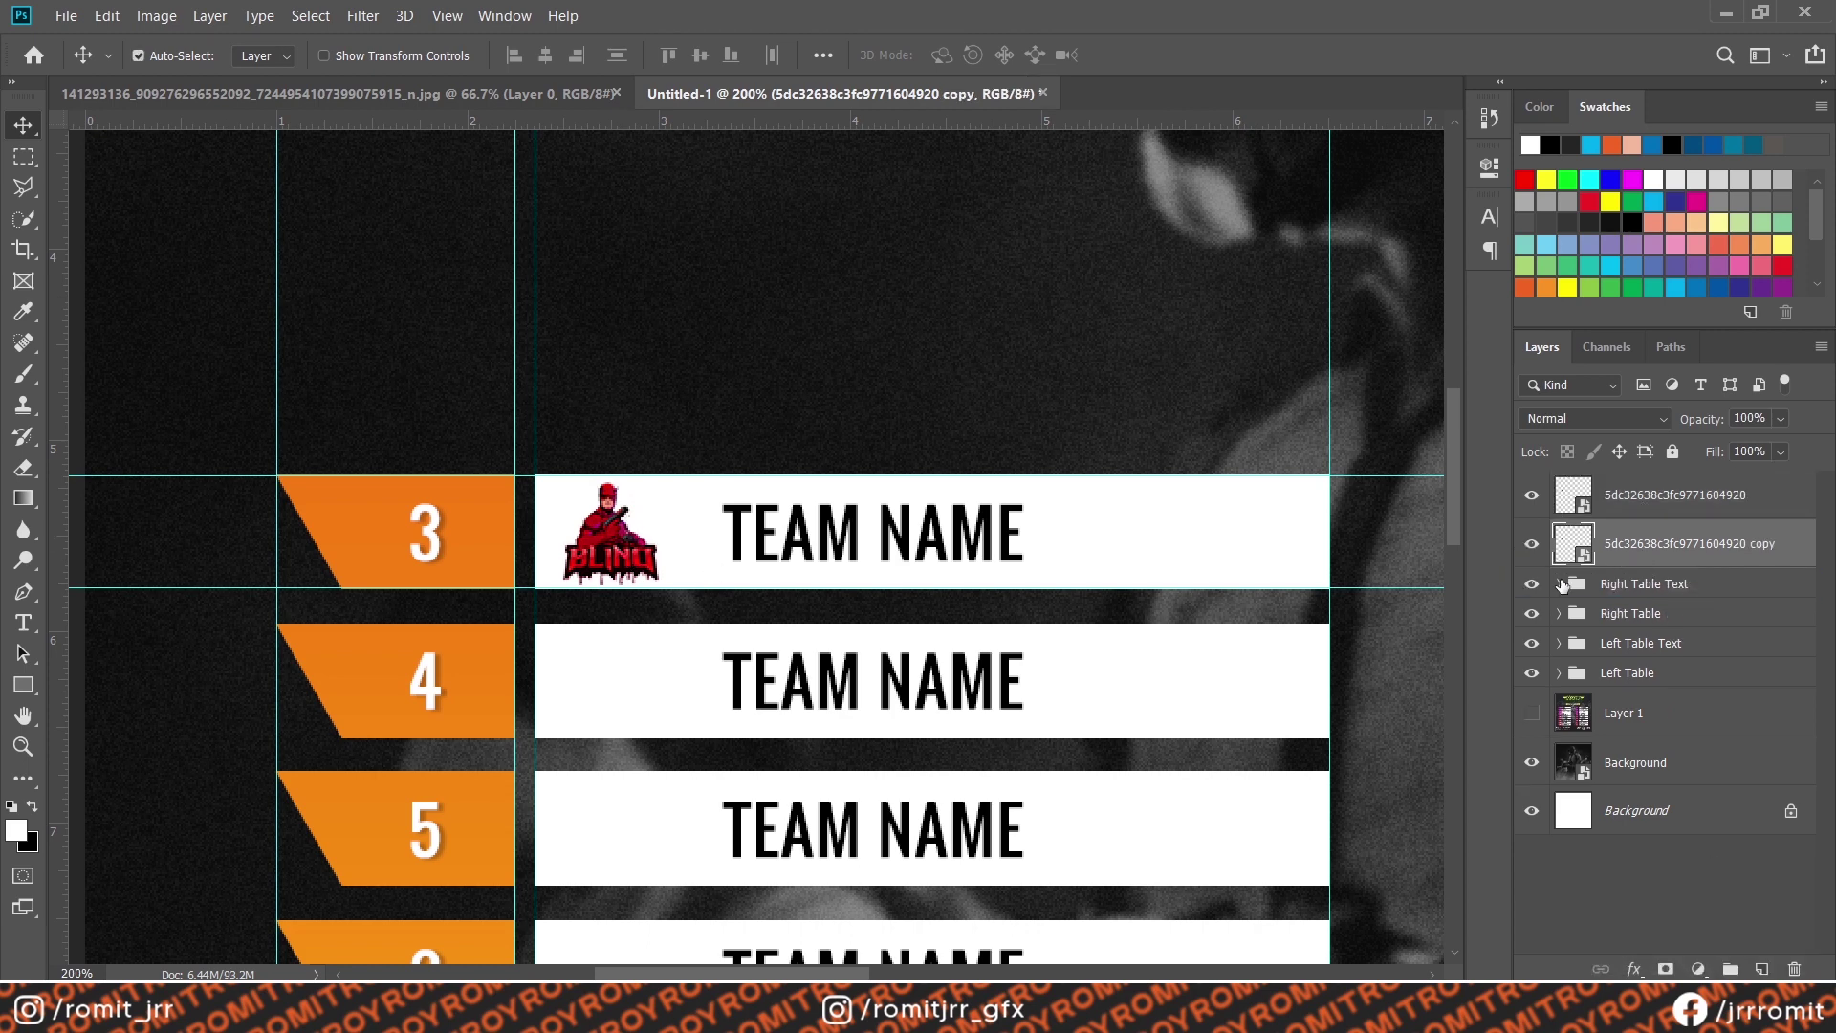
key(ctrl+t)
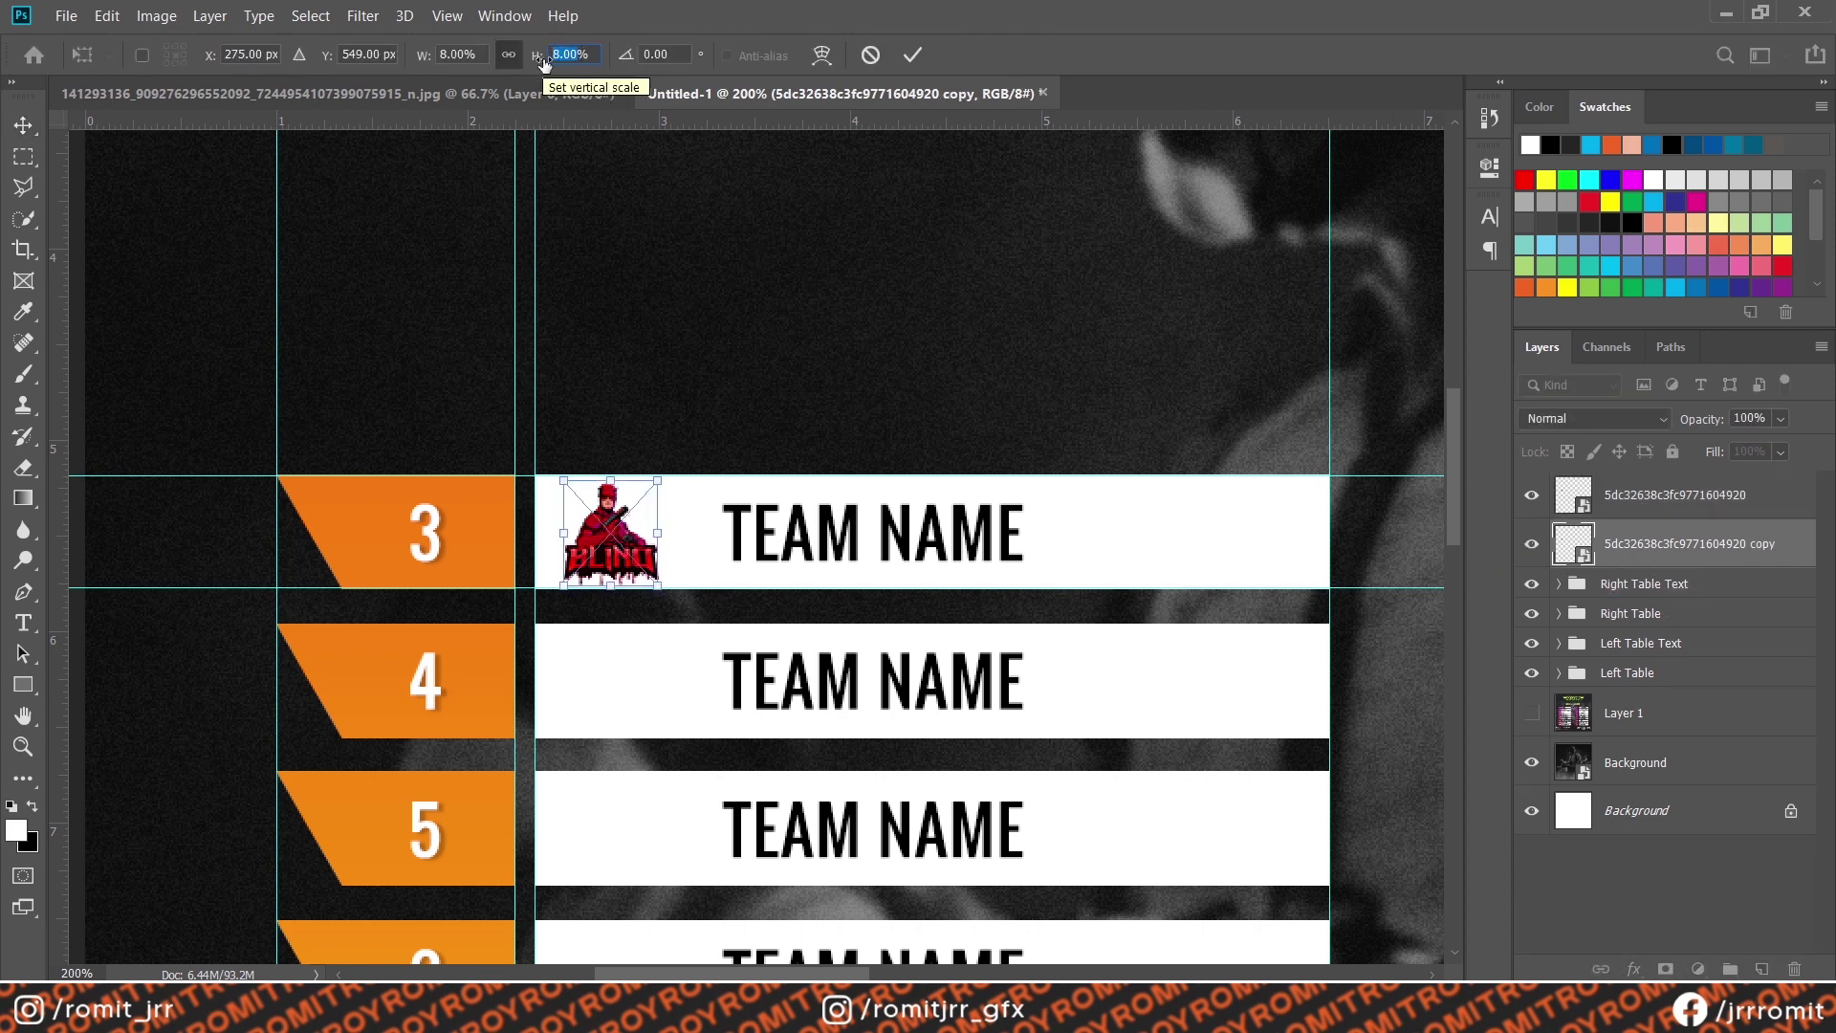
text(20)
key(BackSpace)
key(BackSpace)
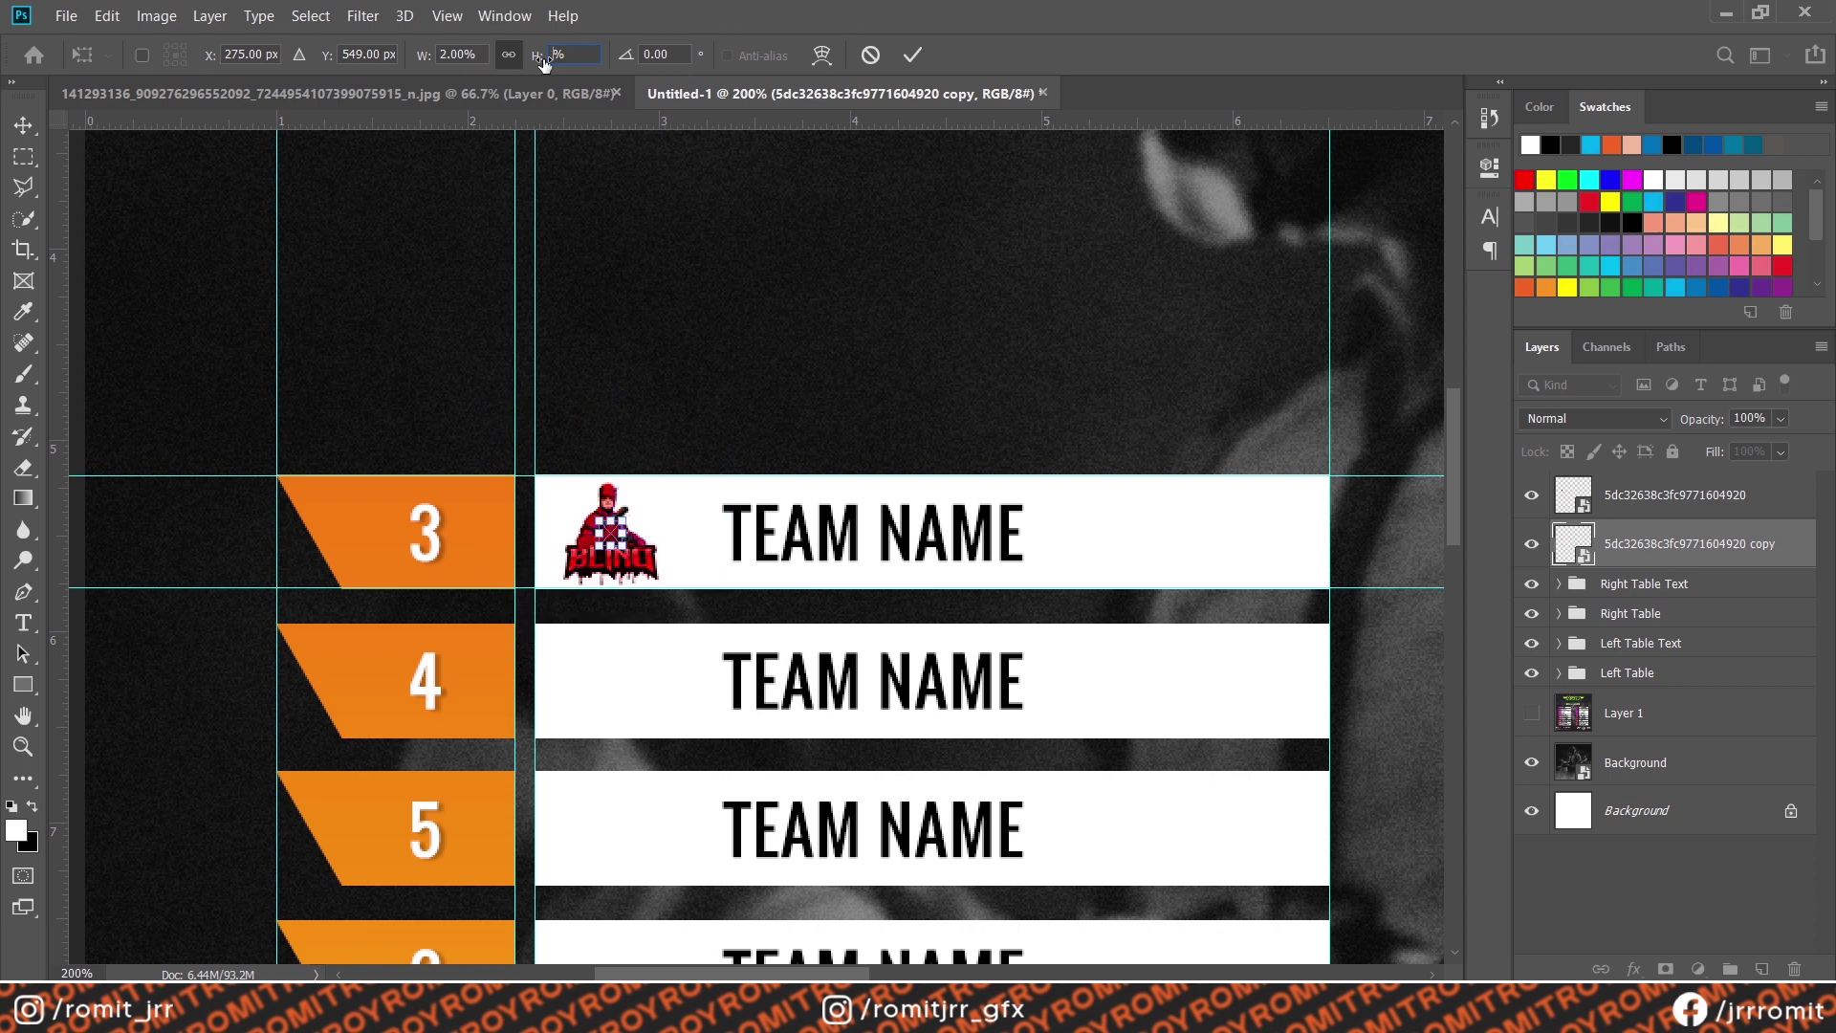
text(3)
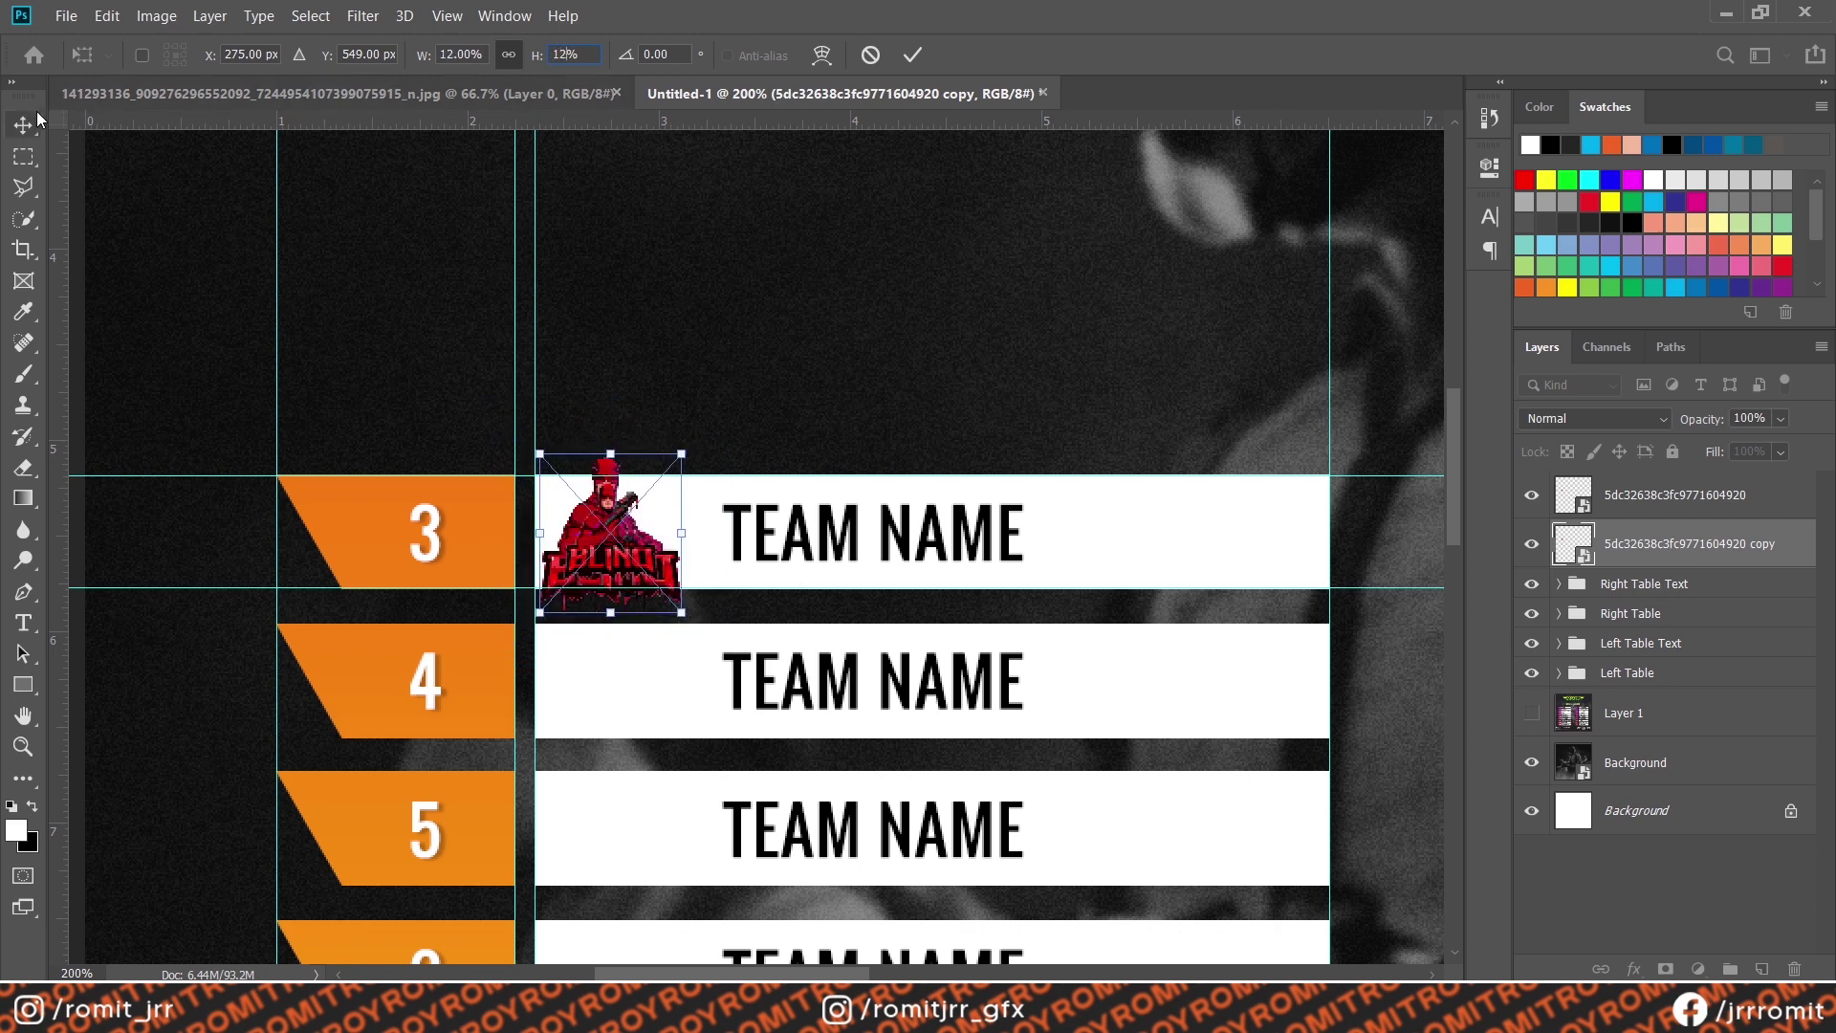
key(Return)
drag(619, 545, 642, 545)
Clip the enlarged logo copy to the Left Table bars and fade it to 25% opacity
drag(1683, 543, 1640, 661)
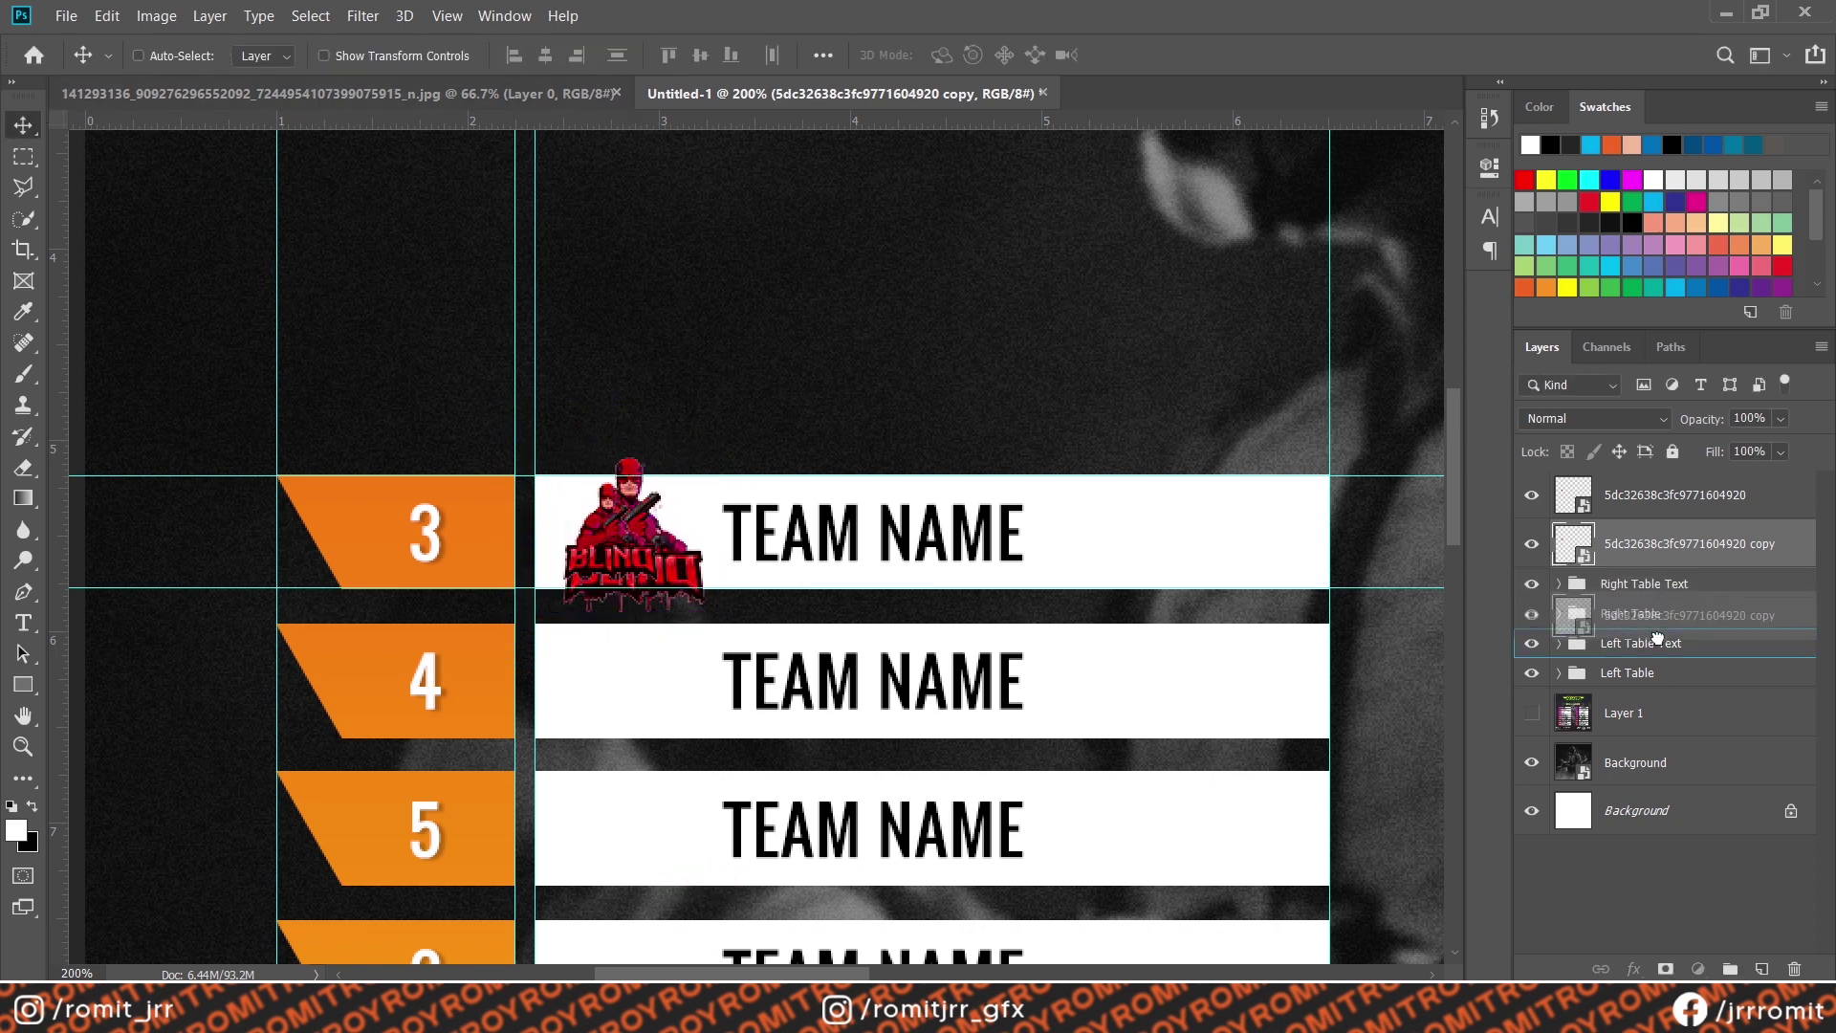
right_click(1641, 662)
click(1396, 602)
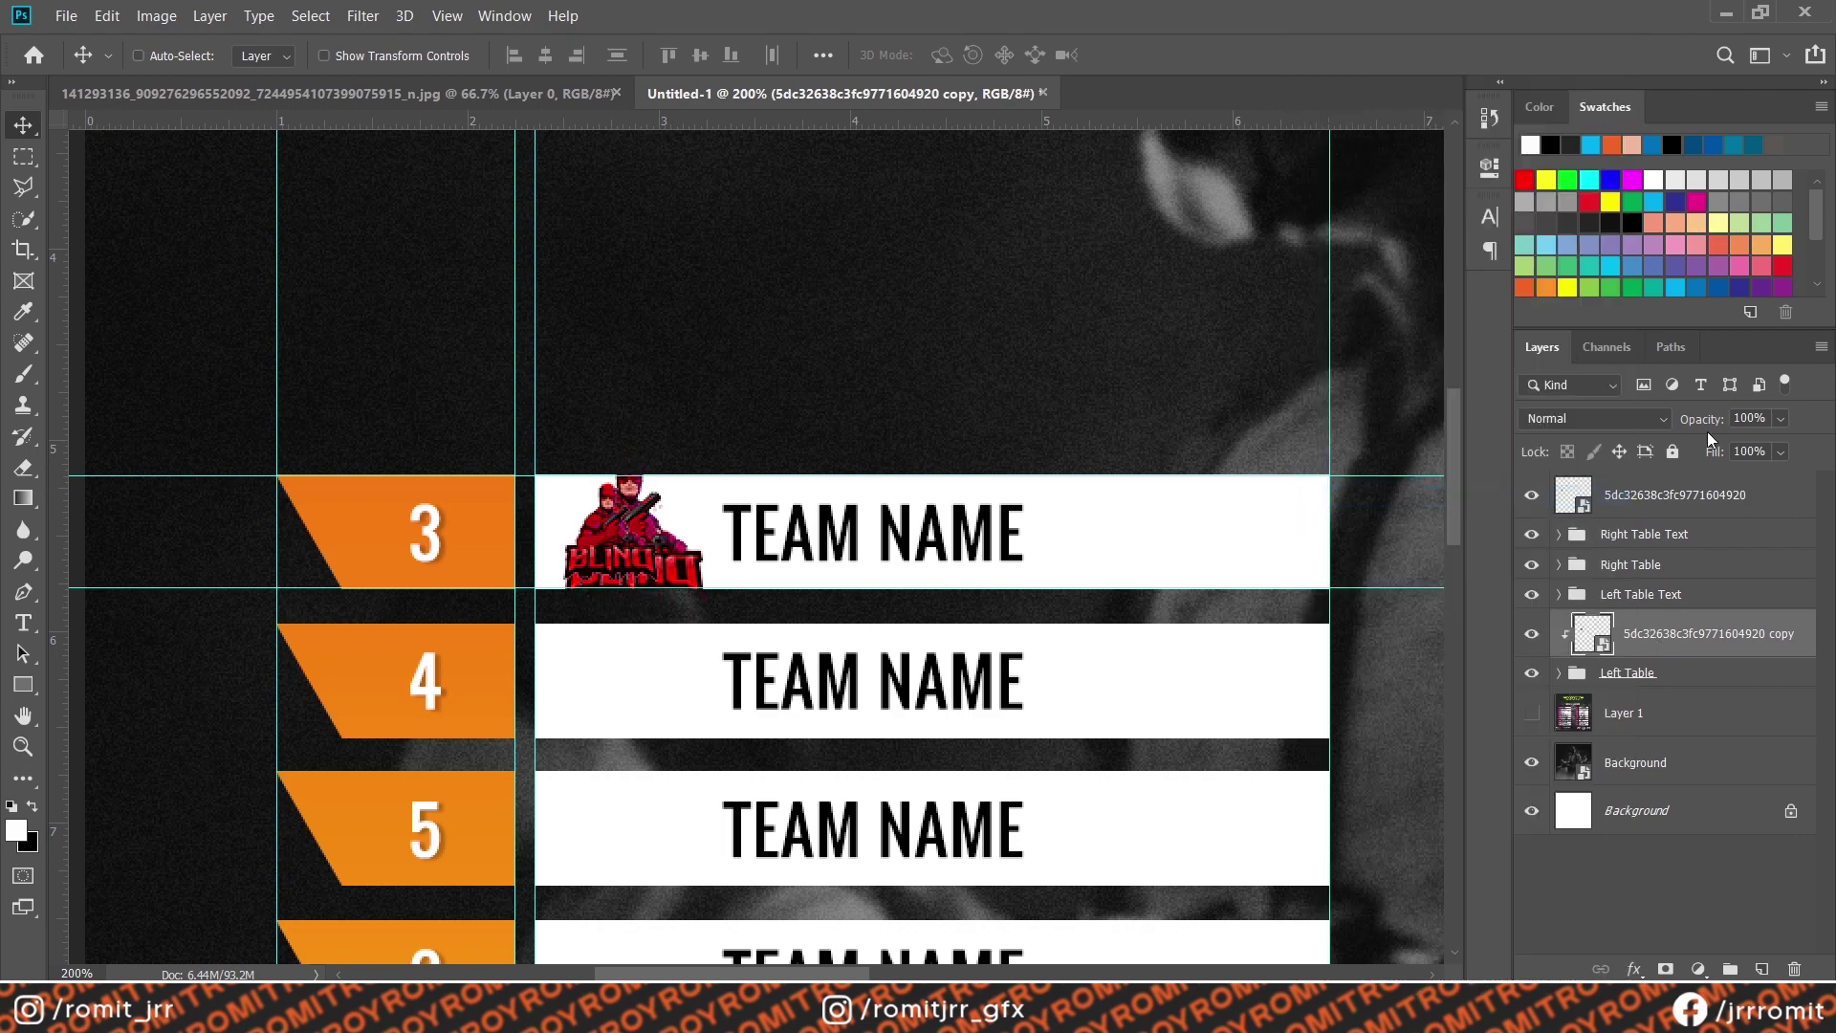
text(25)
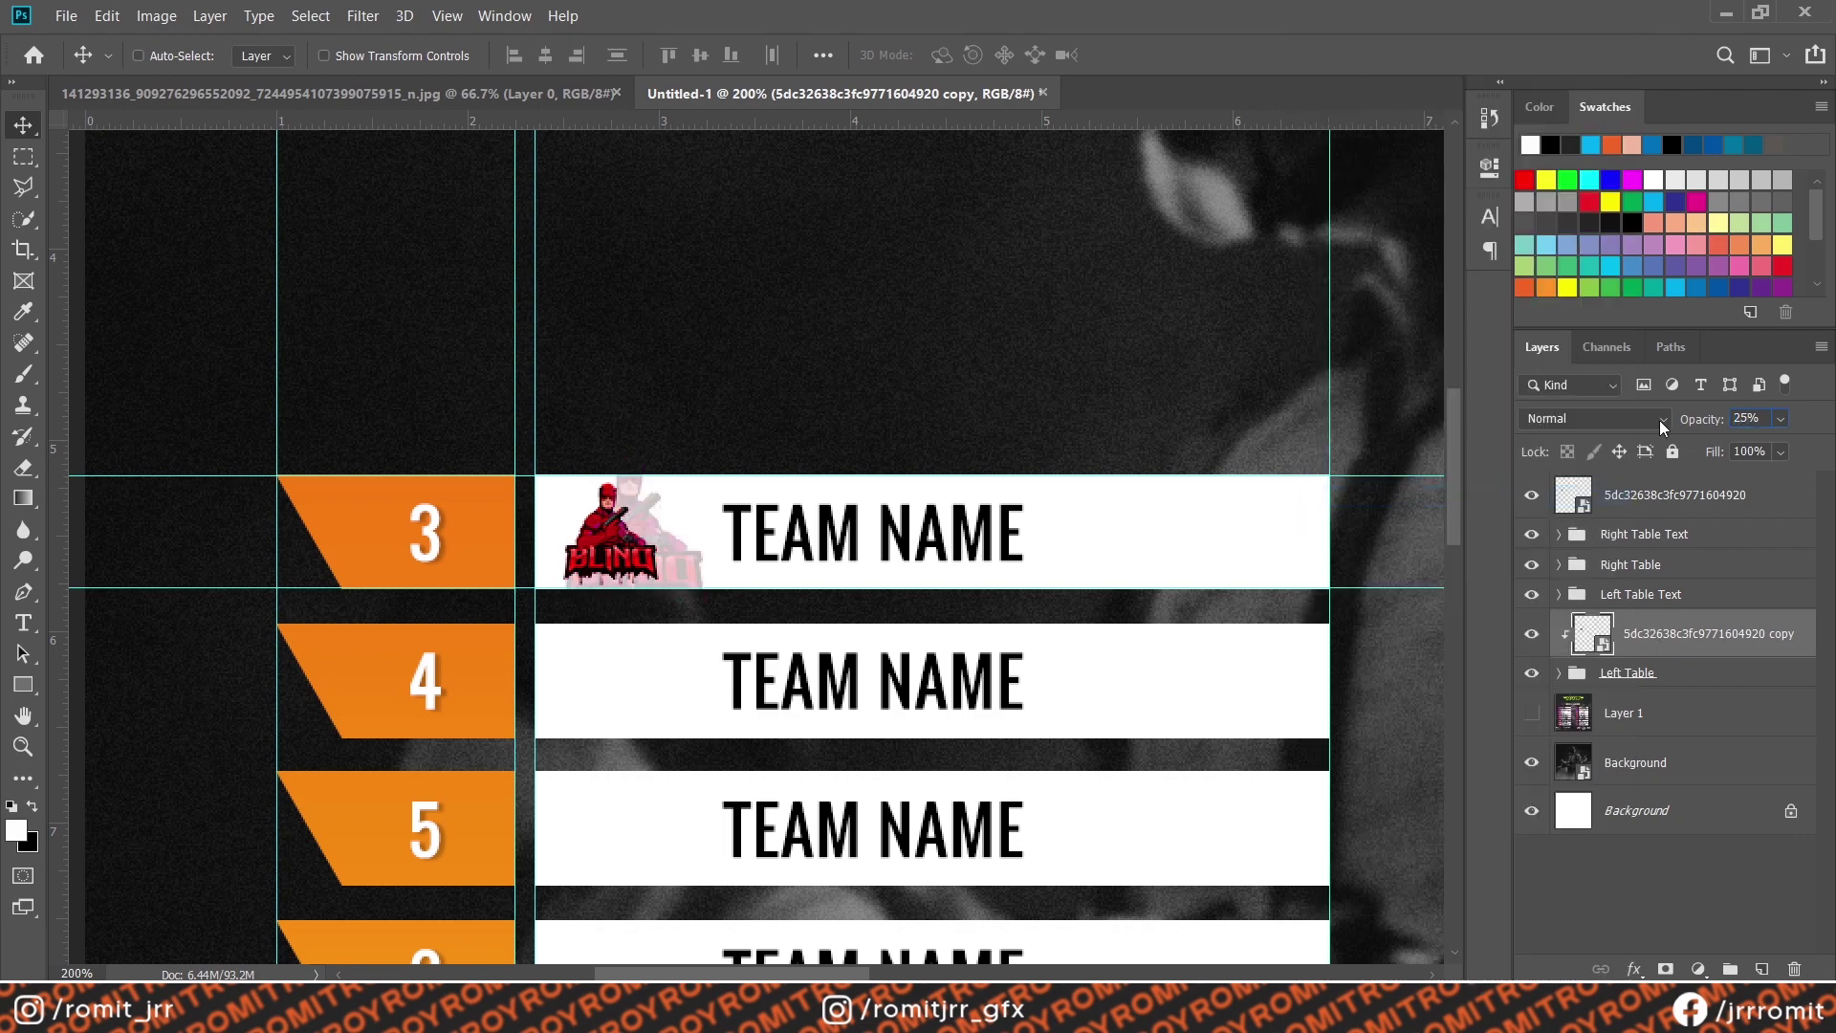
text(3)
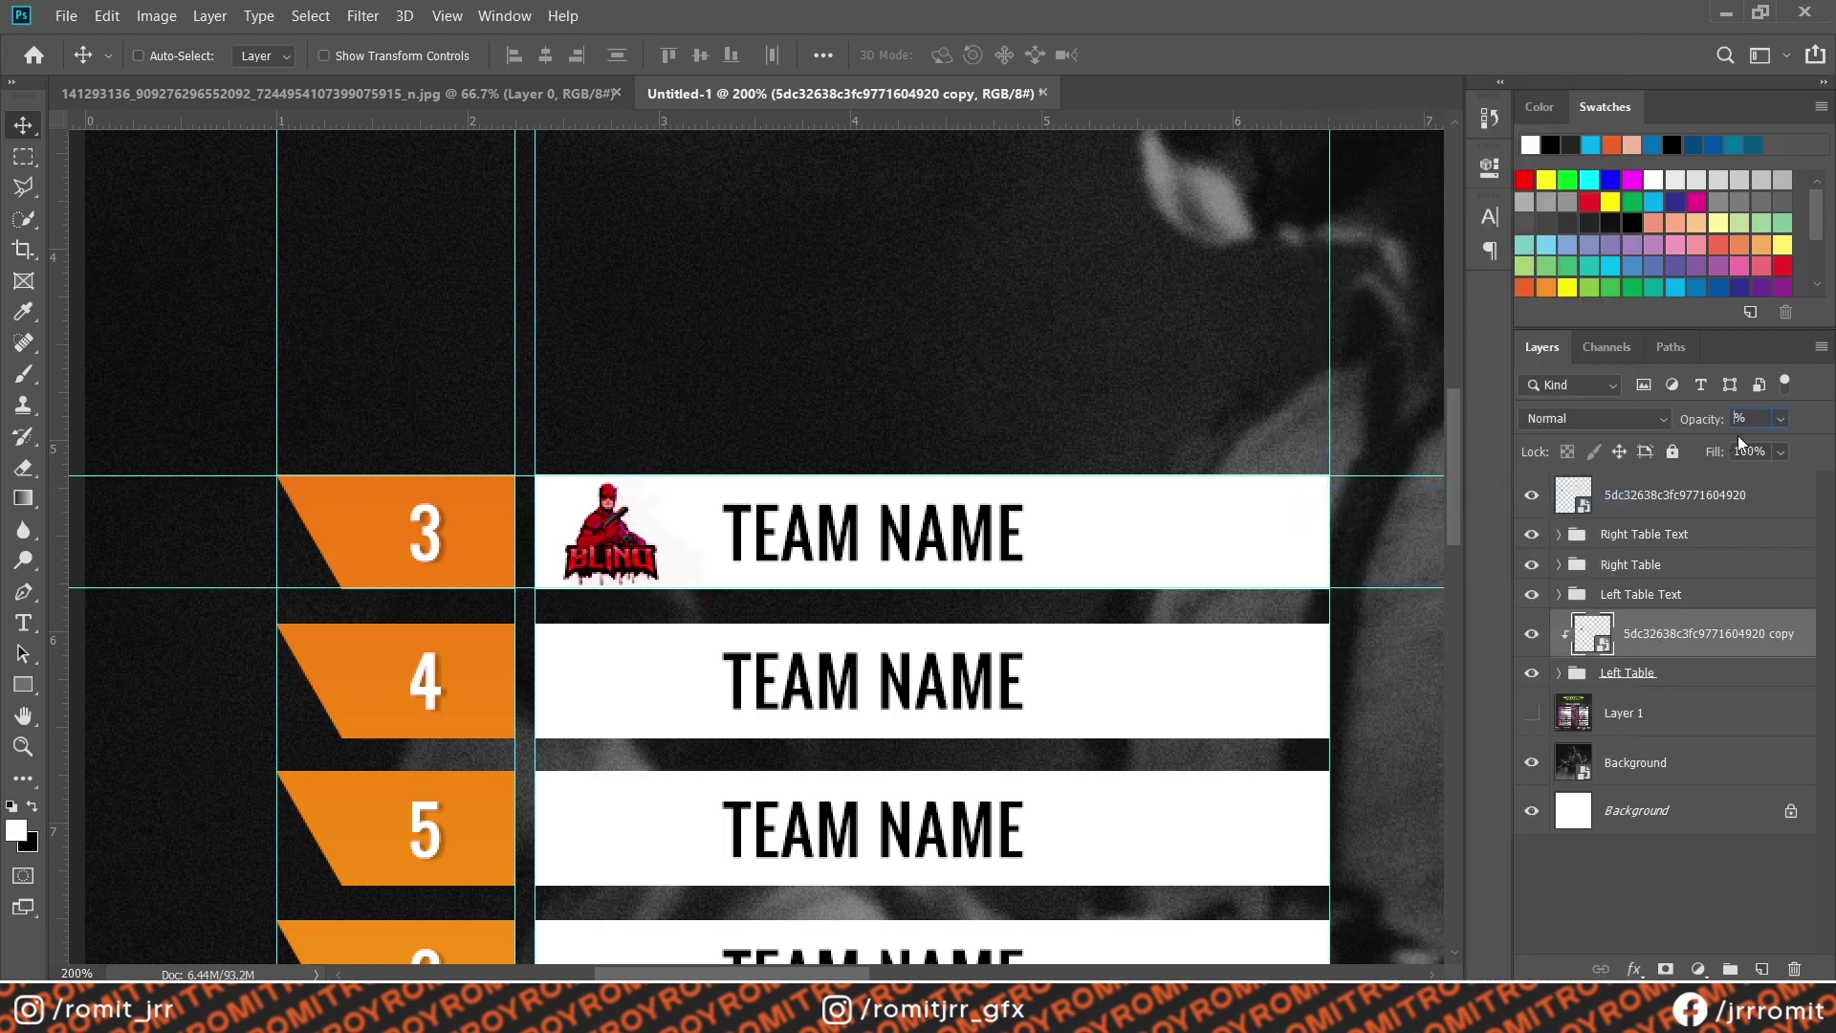
text(5)
text(25)
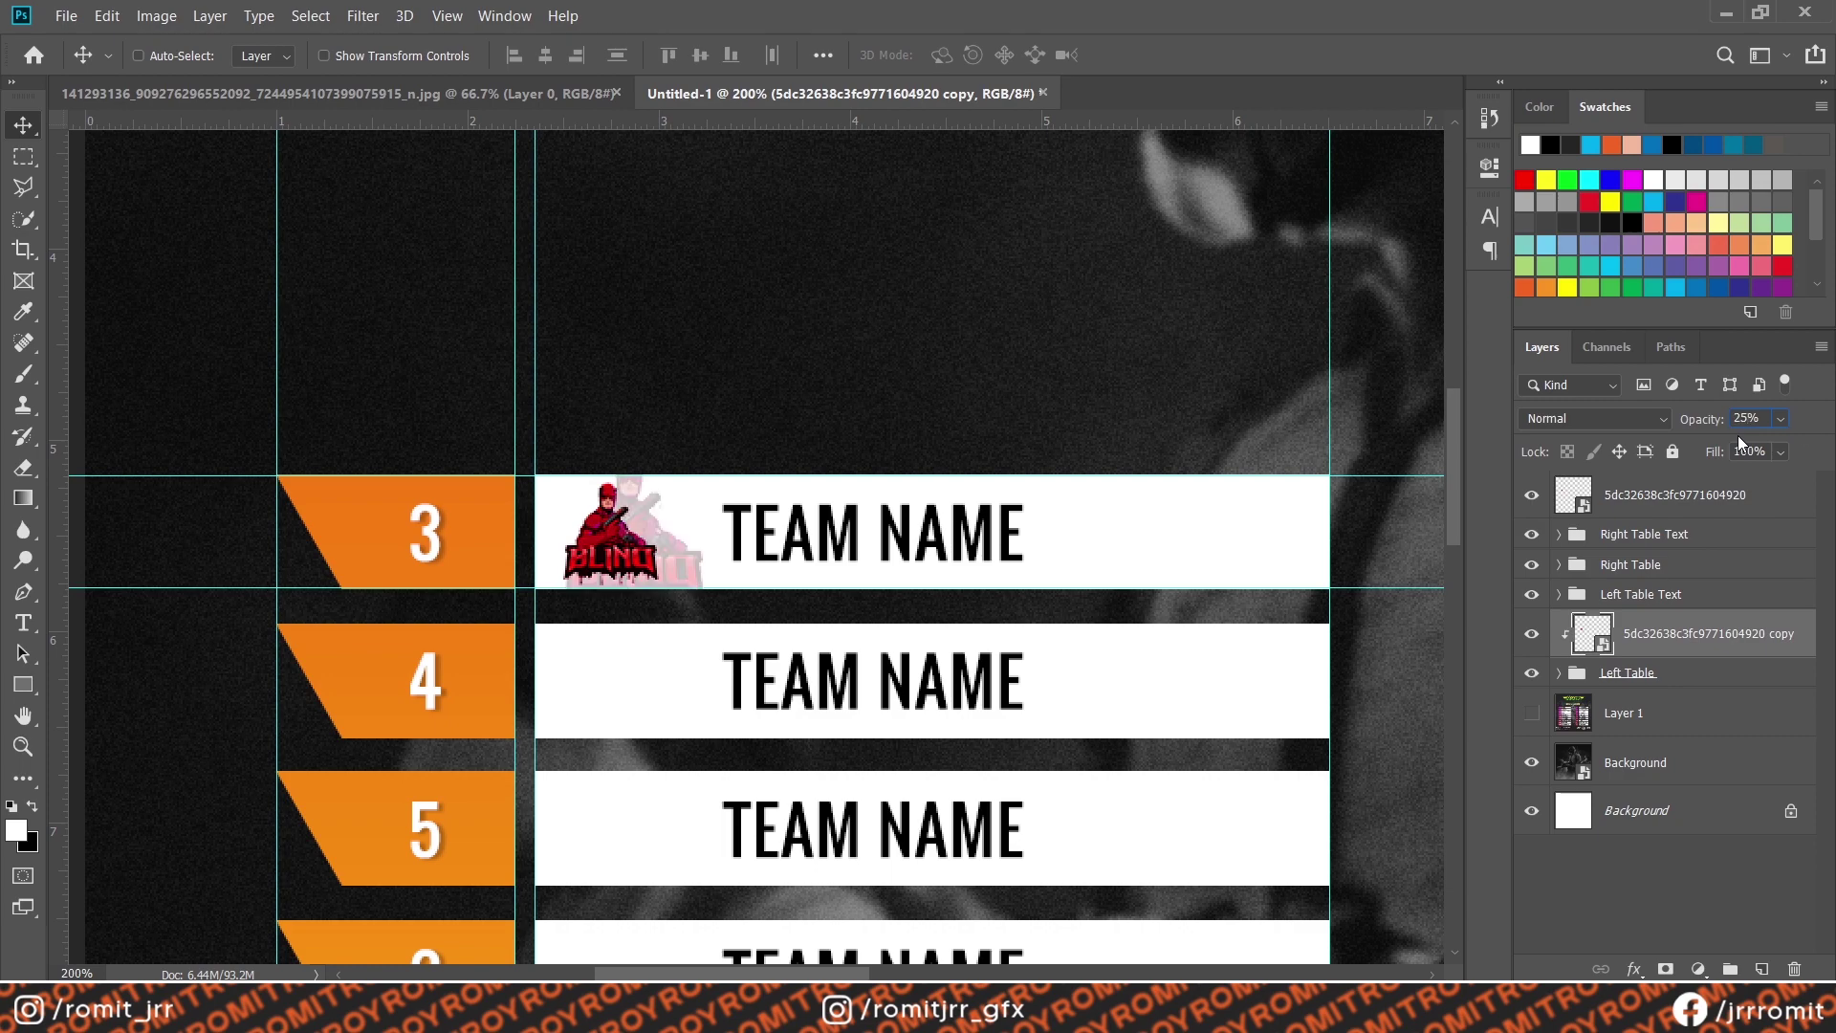
drag(643, 527, 643, 528)
Check the reference slot list and add a title text line above the tables
key(ctrl+0)
click(208, 93)
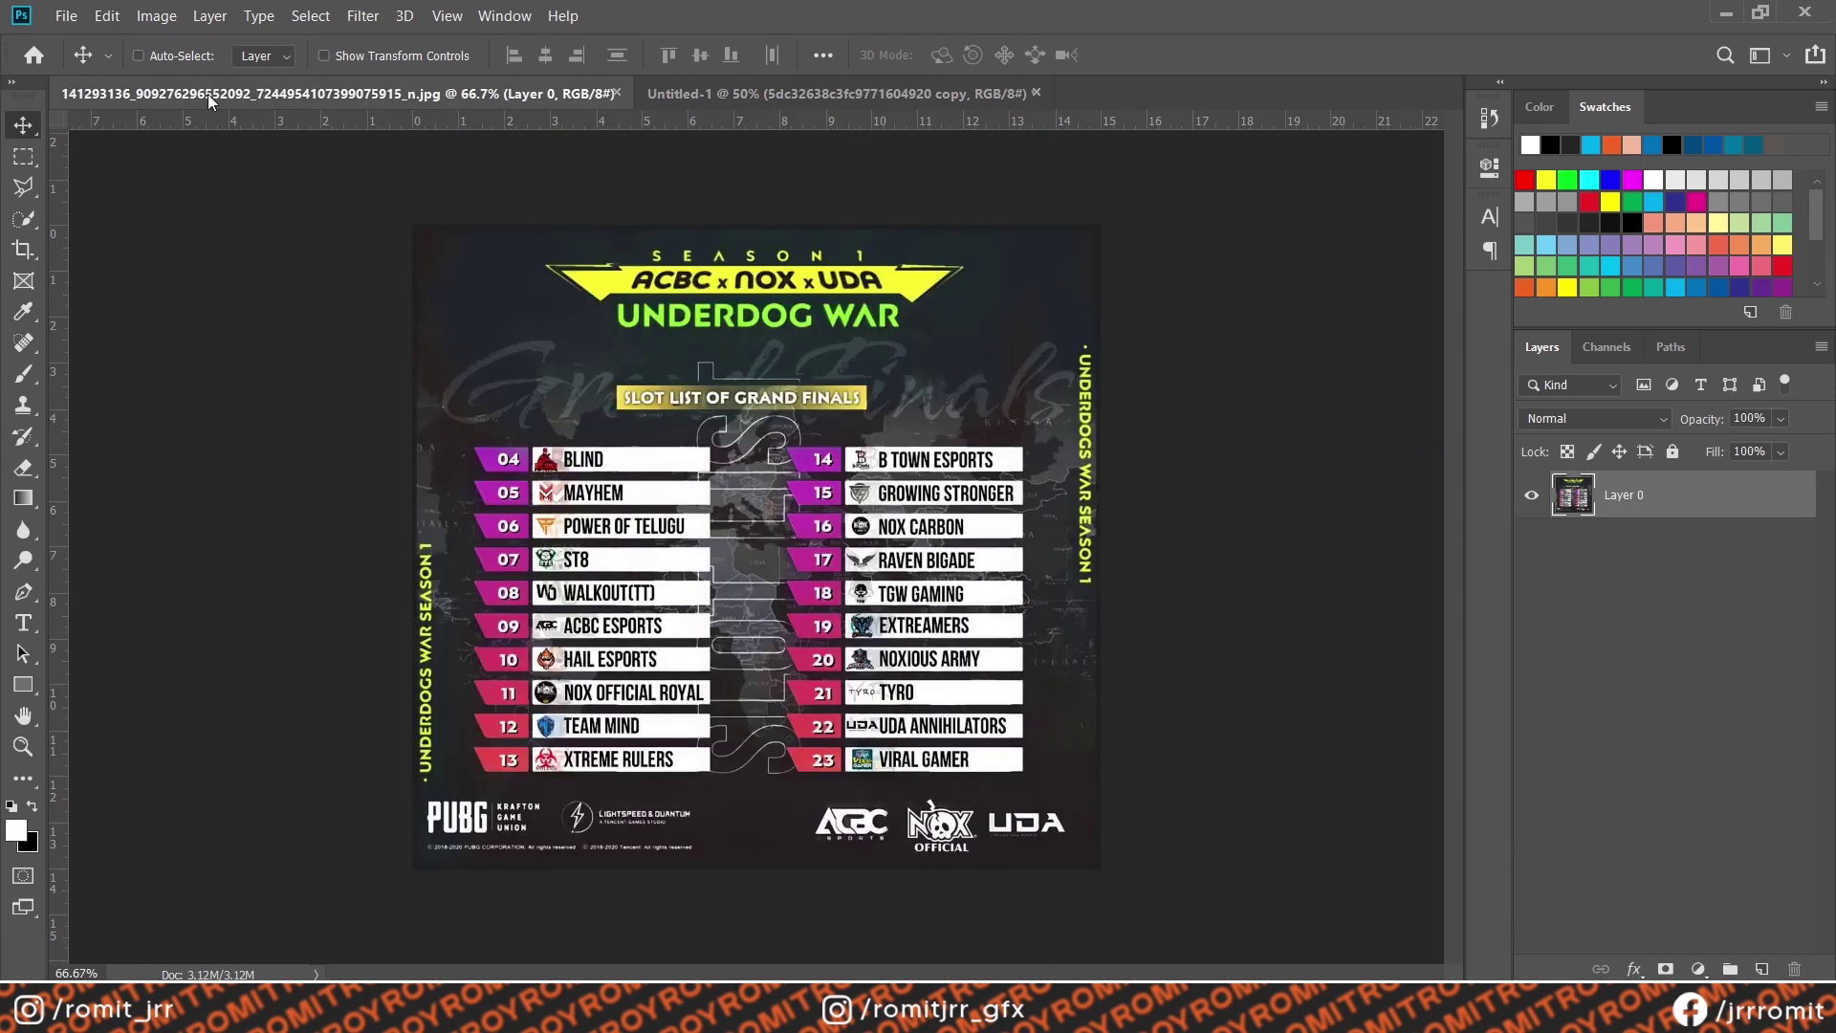
click(771, 94)
click(23, 622)
click(748, 378)
text(SLOT LIST OF ANYTHIN)
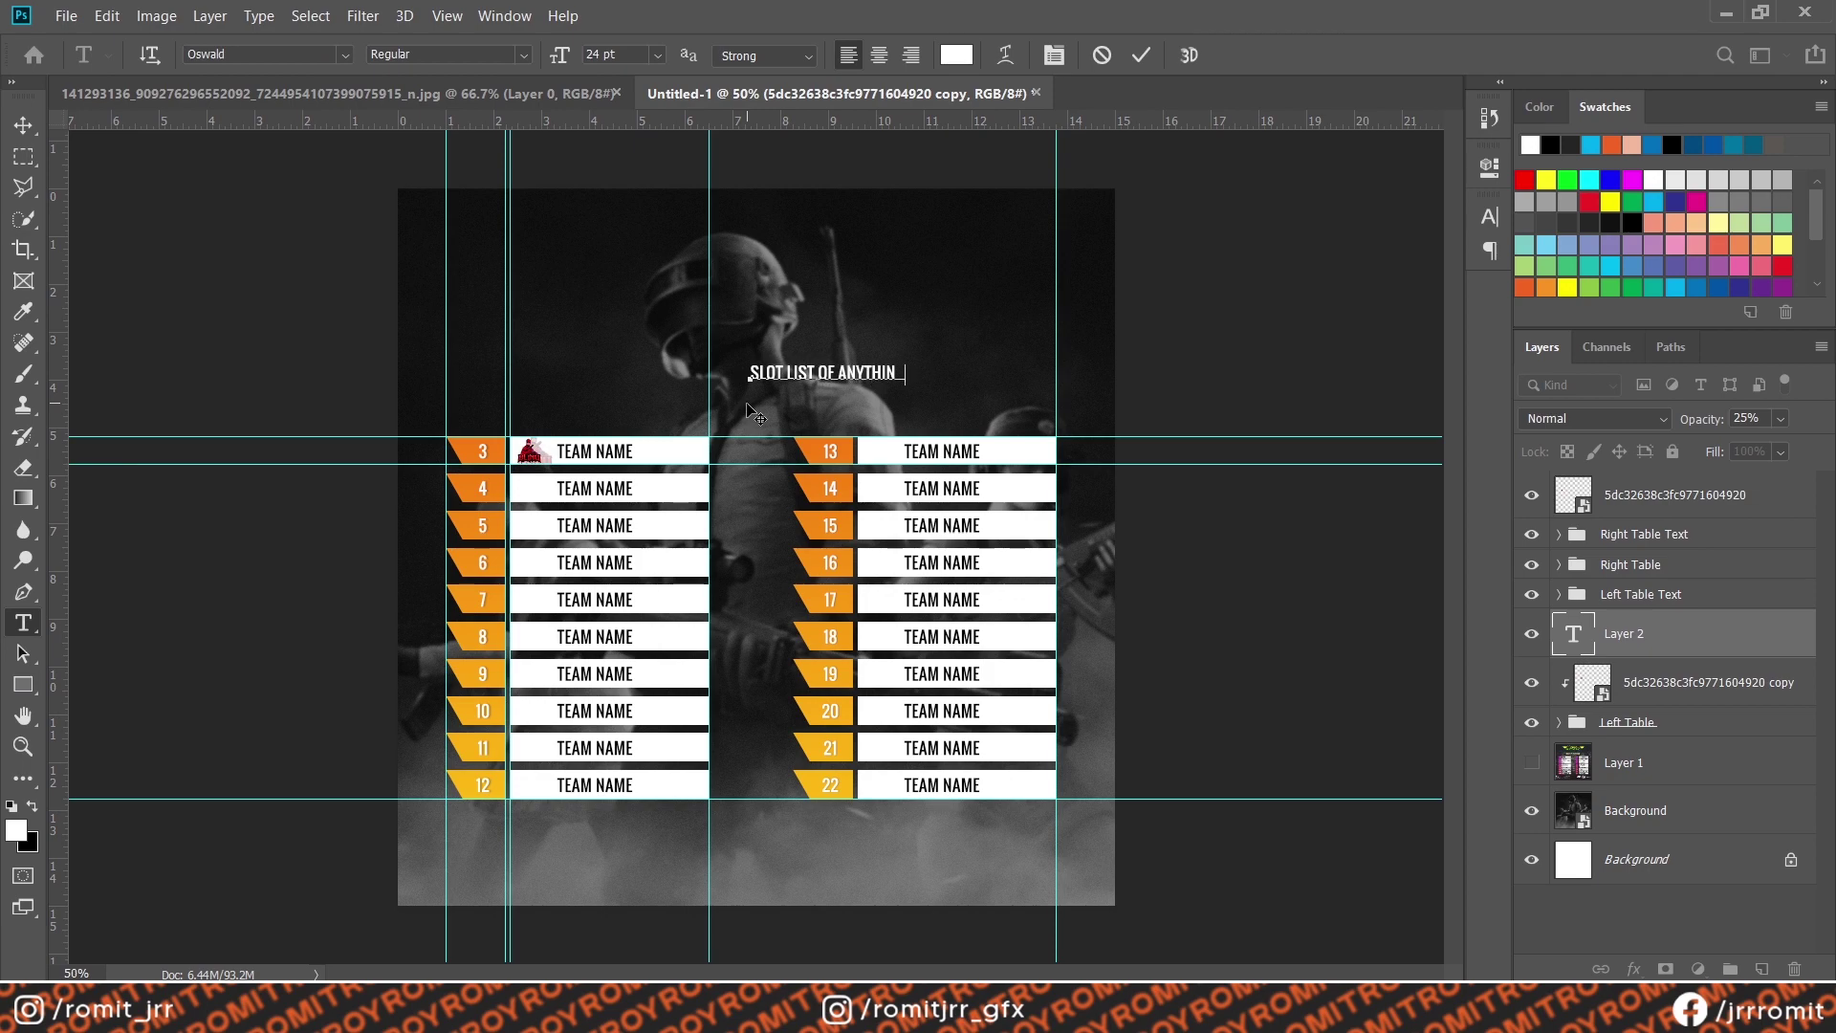
text(G)
key(ctrl+a)
Centre the SLOT LIST OF ANYTHING title and set it to 48 pt Medium weight
click(879, 55)
click(657, 55)
click(626, 325)
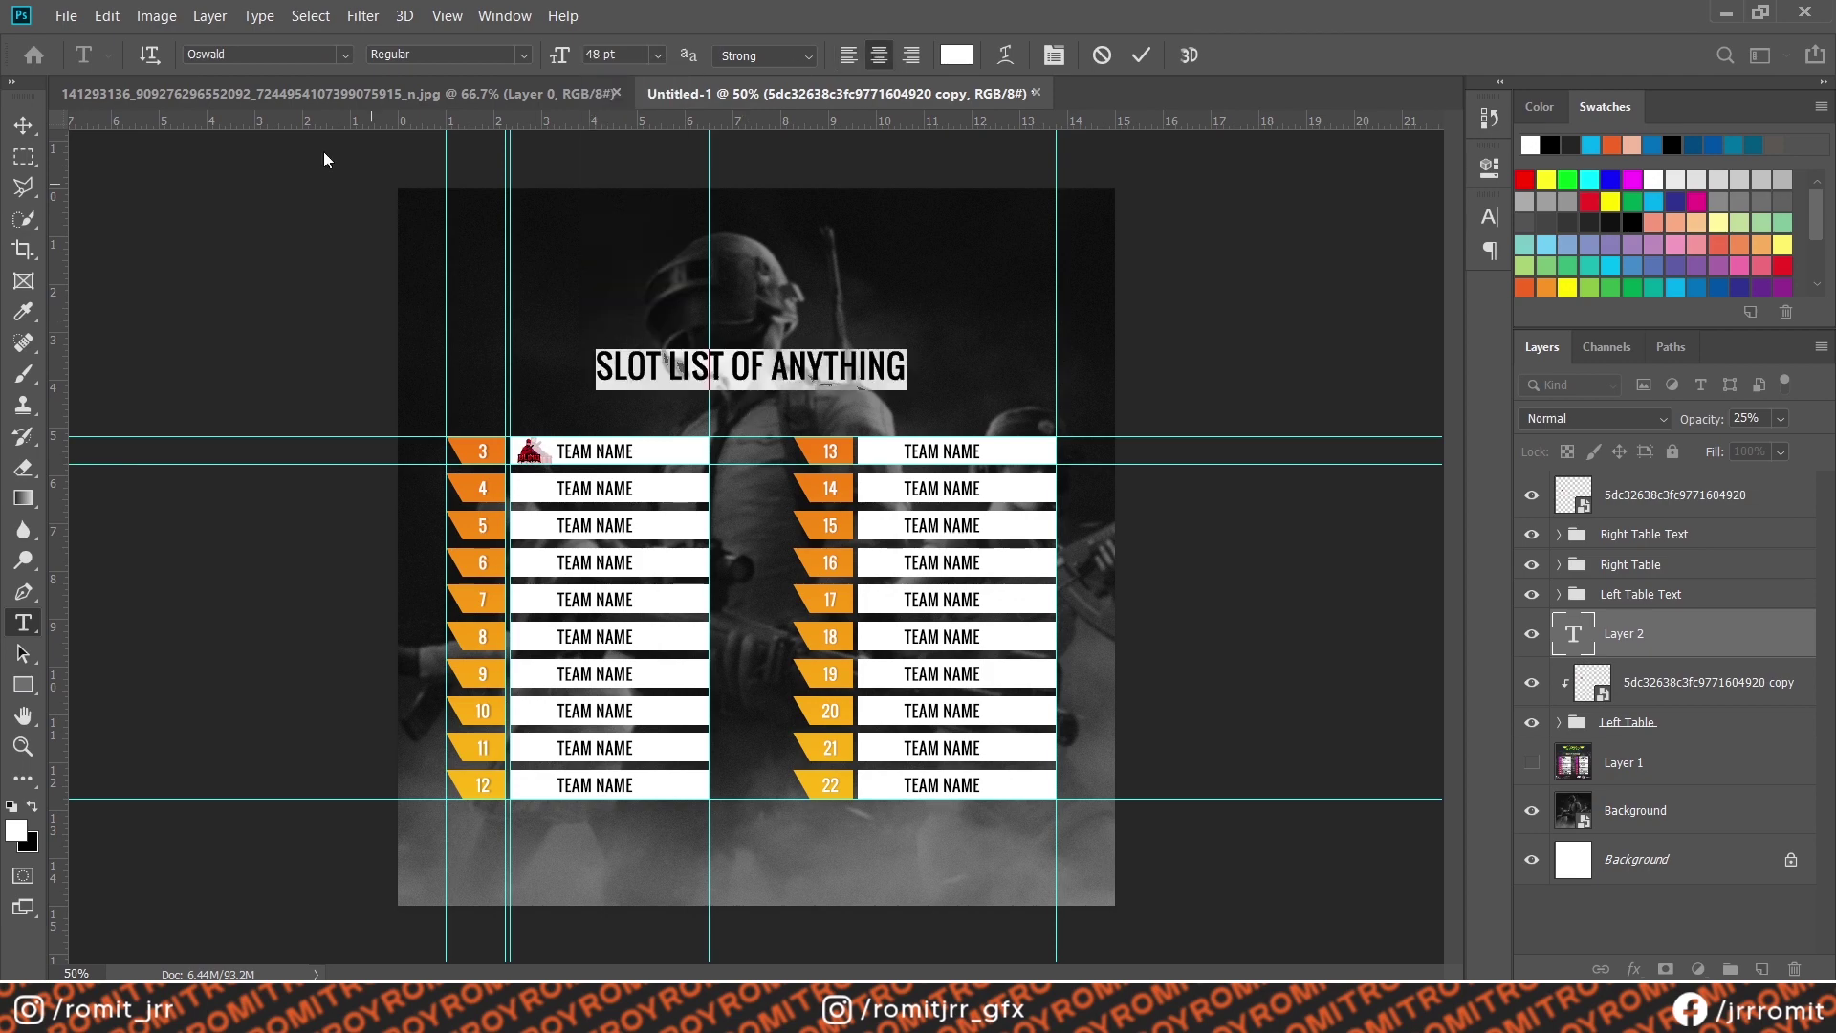
click(522, 54)
click(438, 124)
click(24, 128)
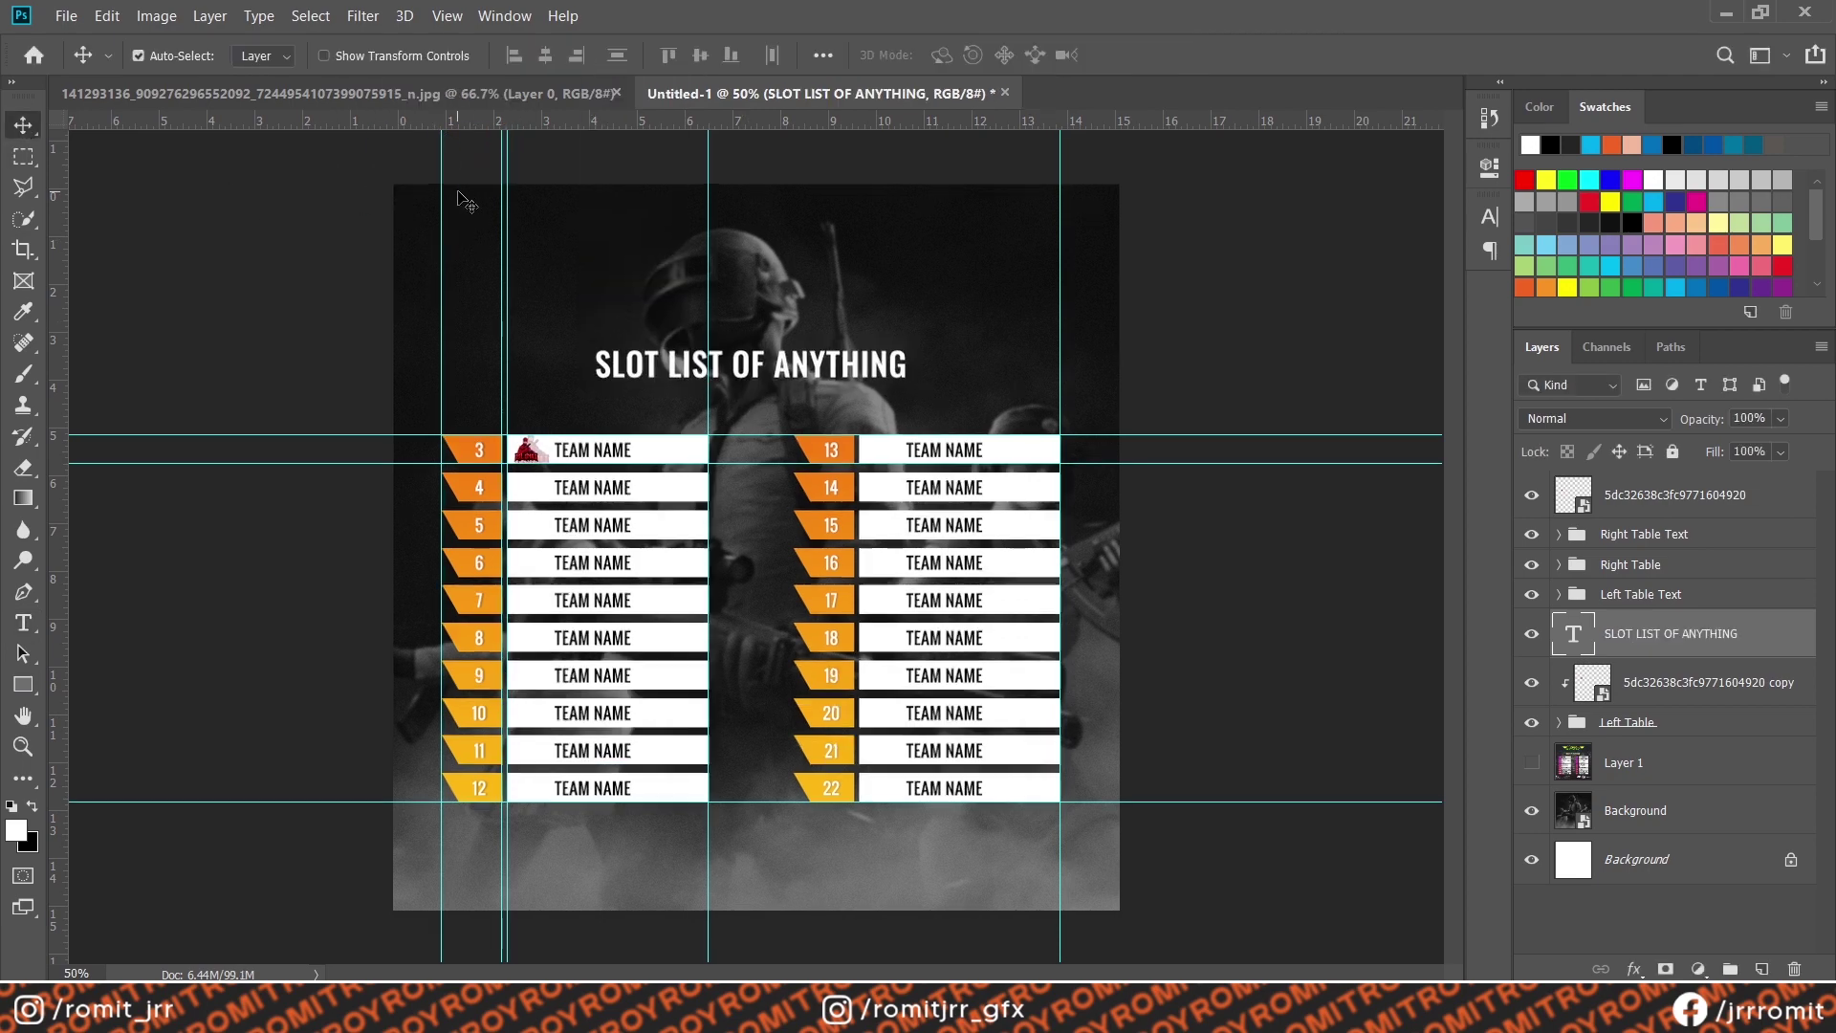
Draw a rectangle bar covering the title area
key(ctrl+plus)
key(ctrl+plus)
scroll(755, 478, up, 3)
key(u)
drag(418, 375, 1072, 459)
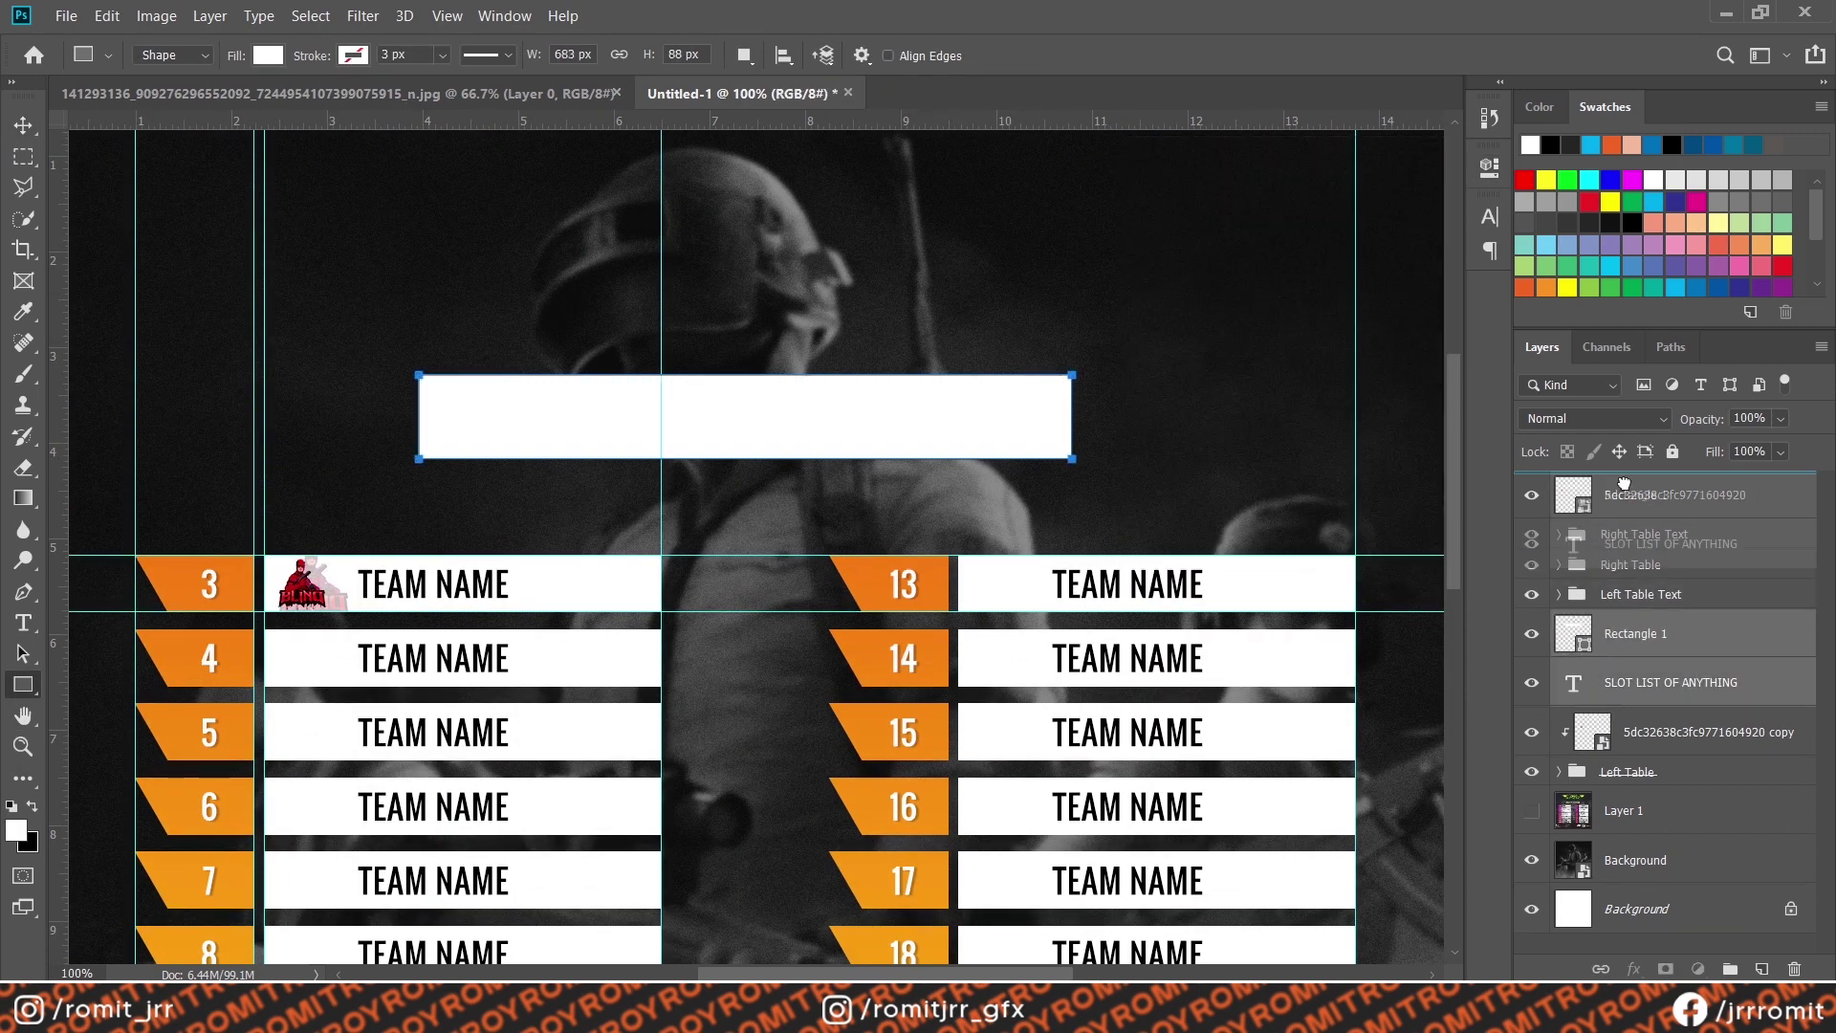
Move the title bar above all layers and give it a white-to-black gradient fill
mouse_move(1625, 674)
mouse_down()
mouse_move(1626, 499)
mouse_move(1626, 550)
mouse_up()
click(268, 55)
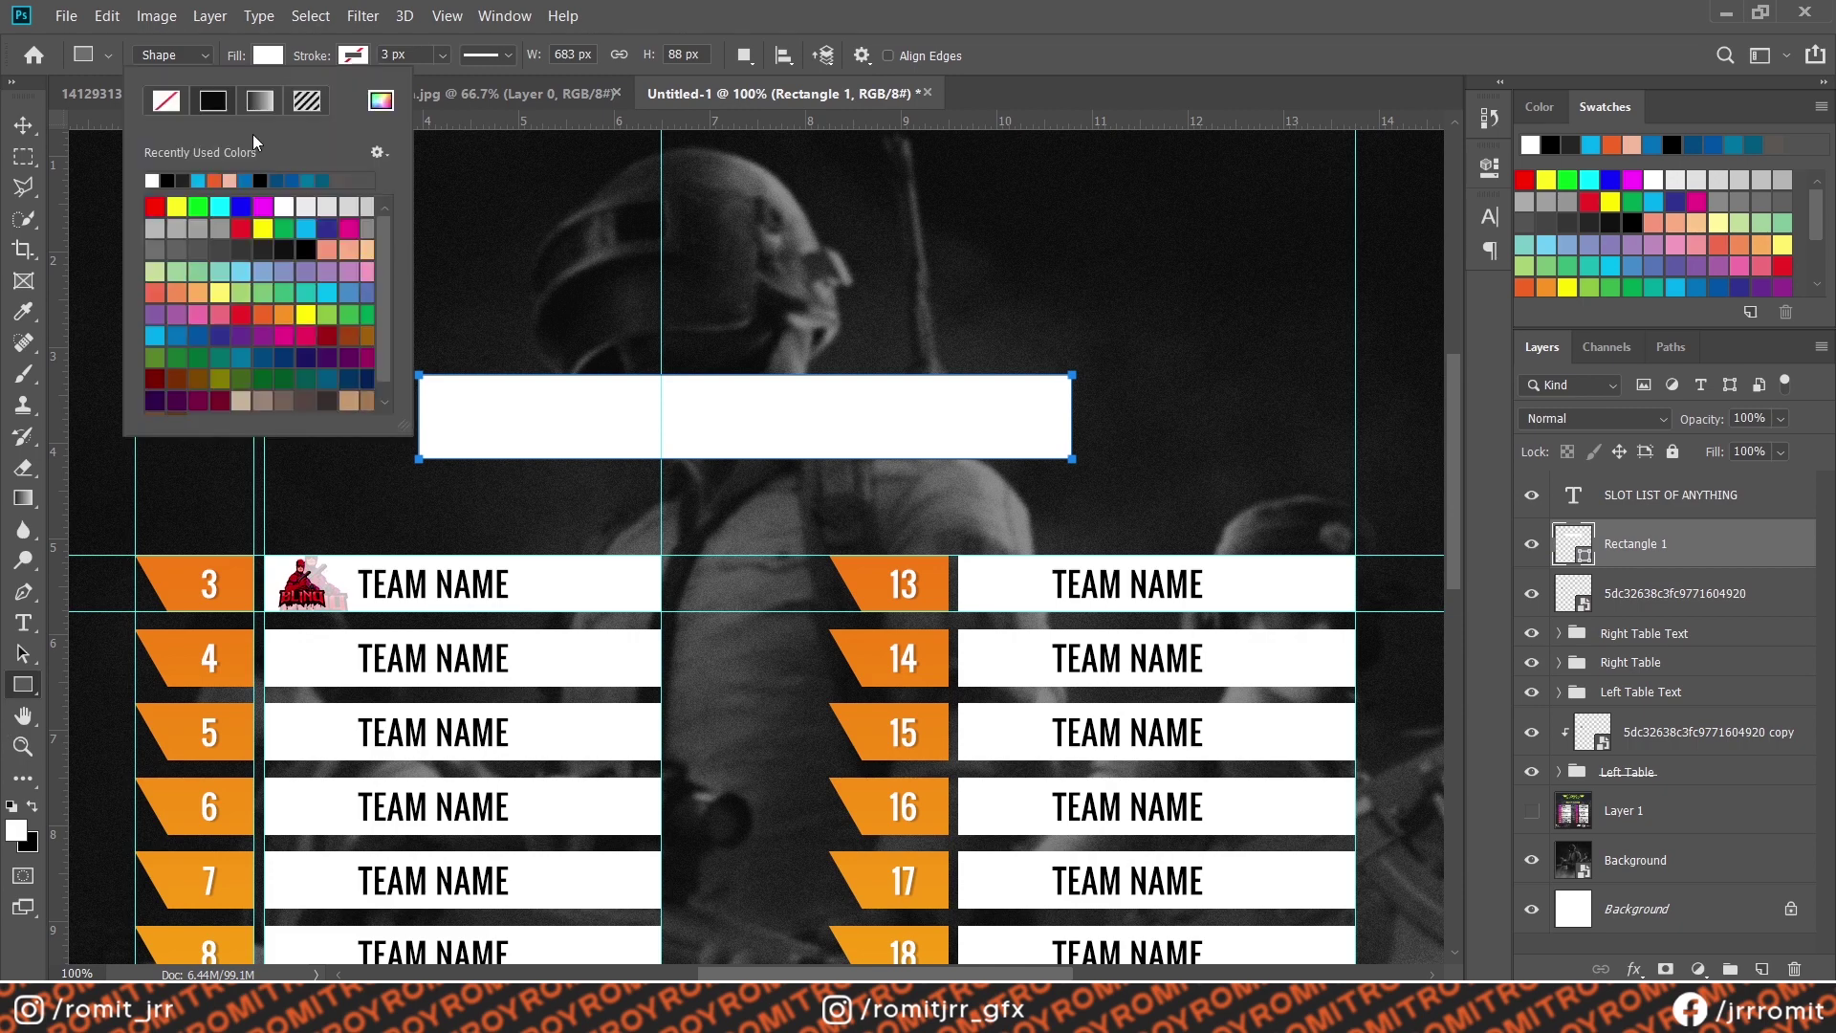
click(259, 100)
click(1495, 662)
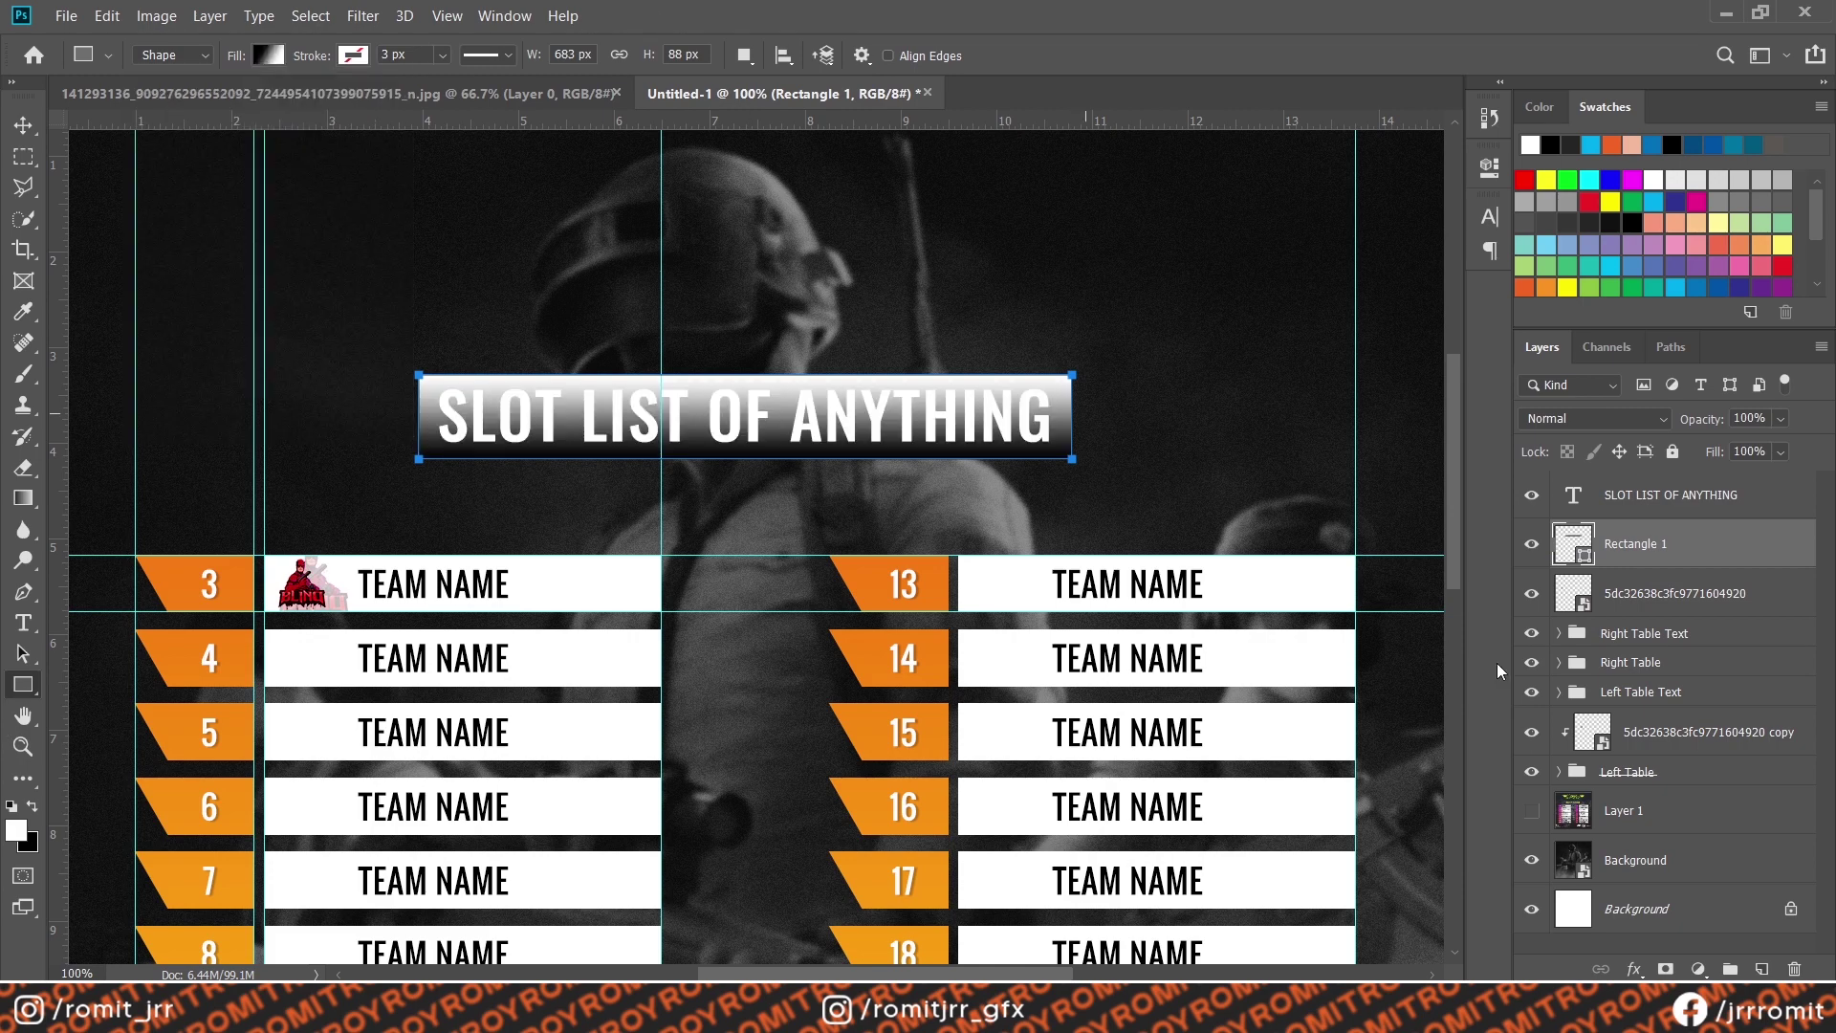
Copy the Left Table group's gradient layer style for use on the title bar
click(1559, 691)
right_click(1652, 732)
click(1687, 753)
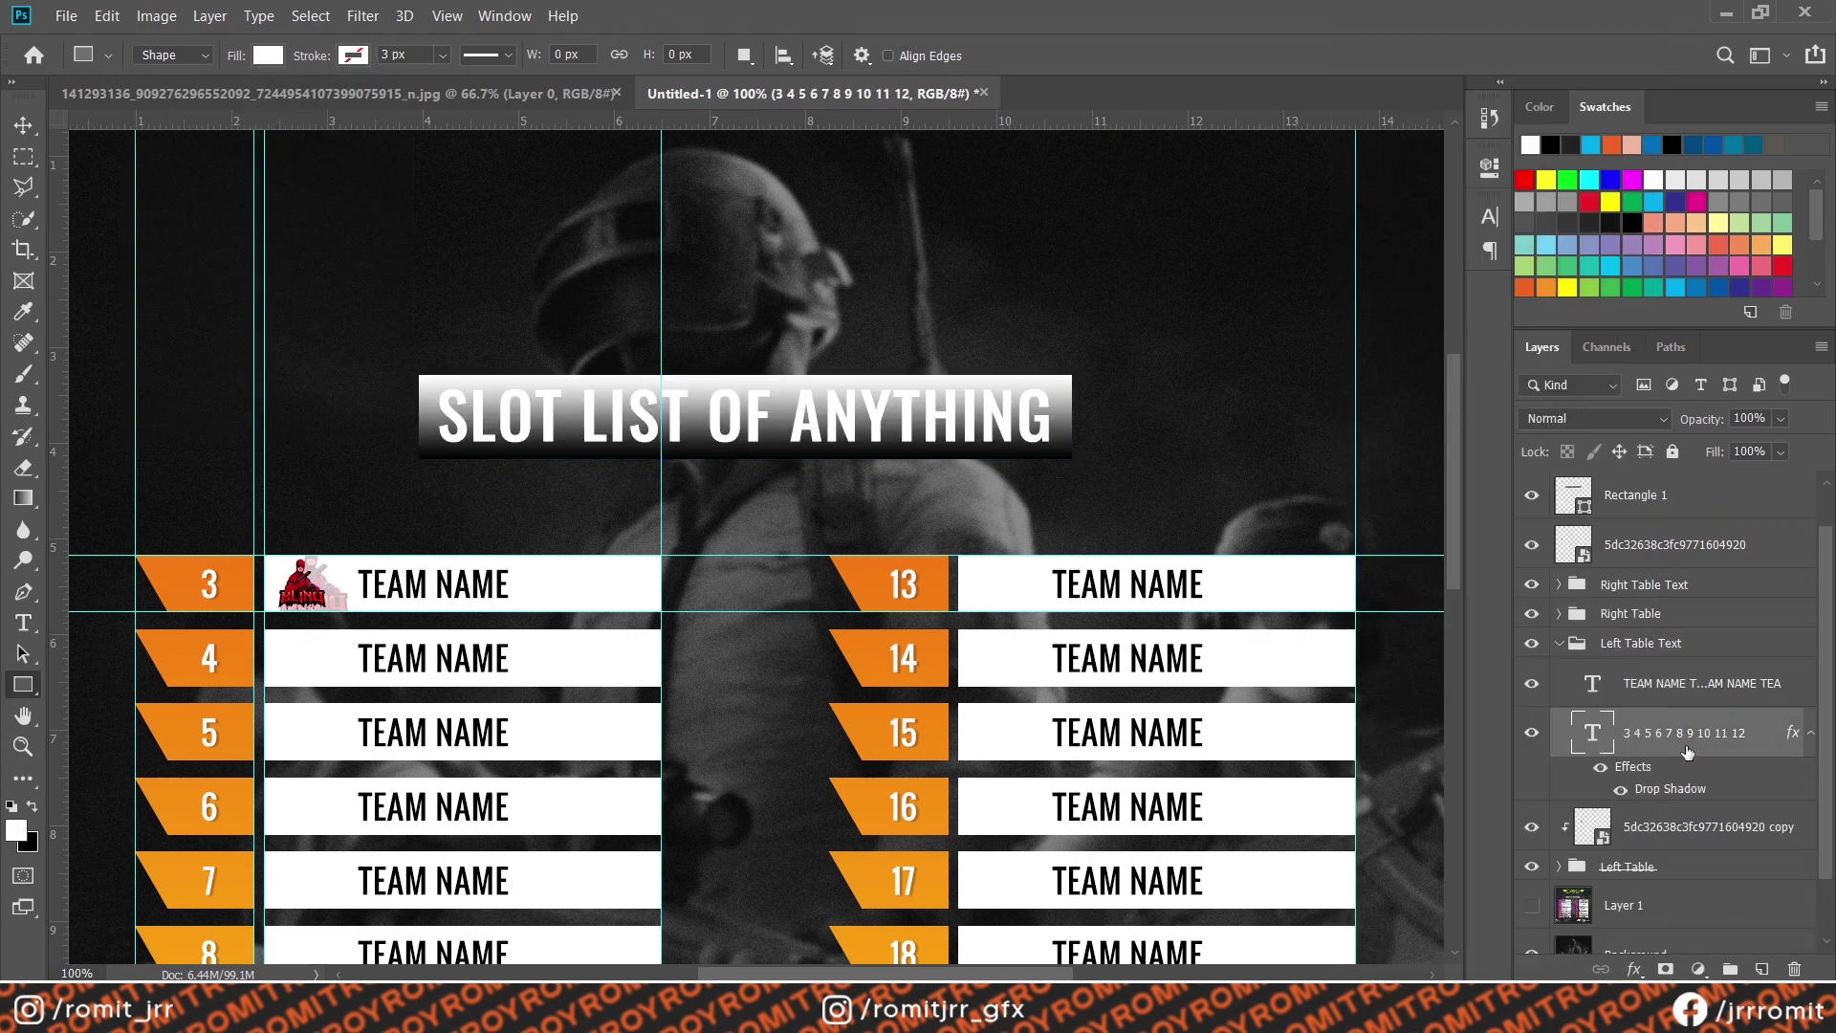
click(1559, 642)
click(1673, 770)
click(1559, 770)
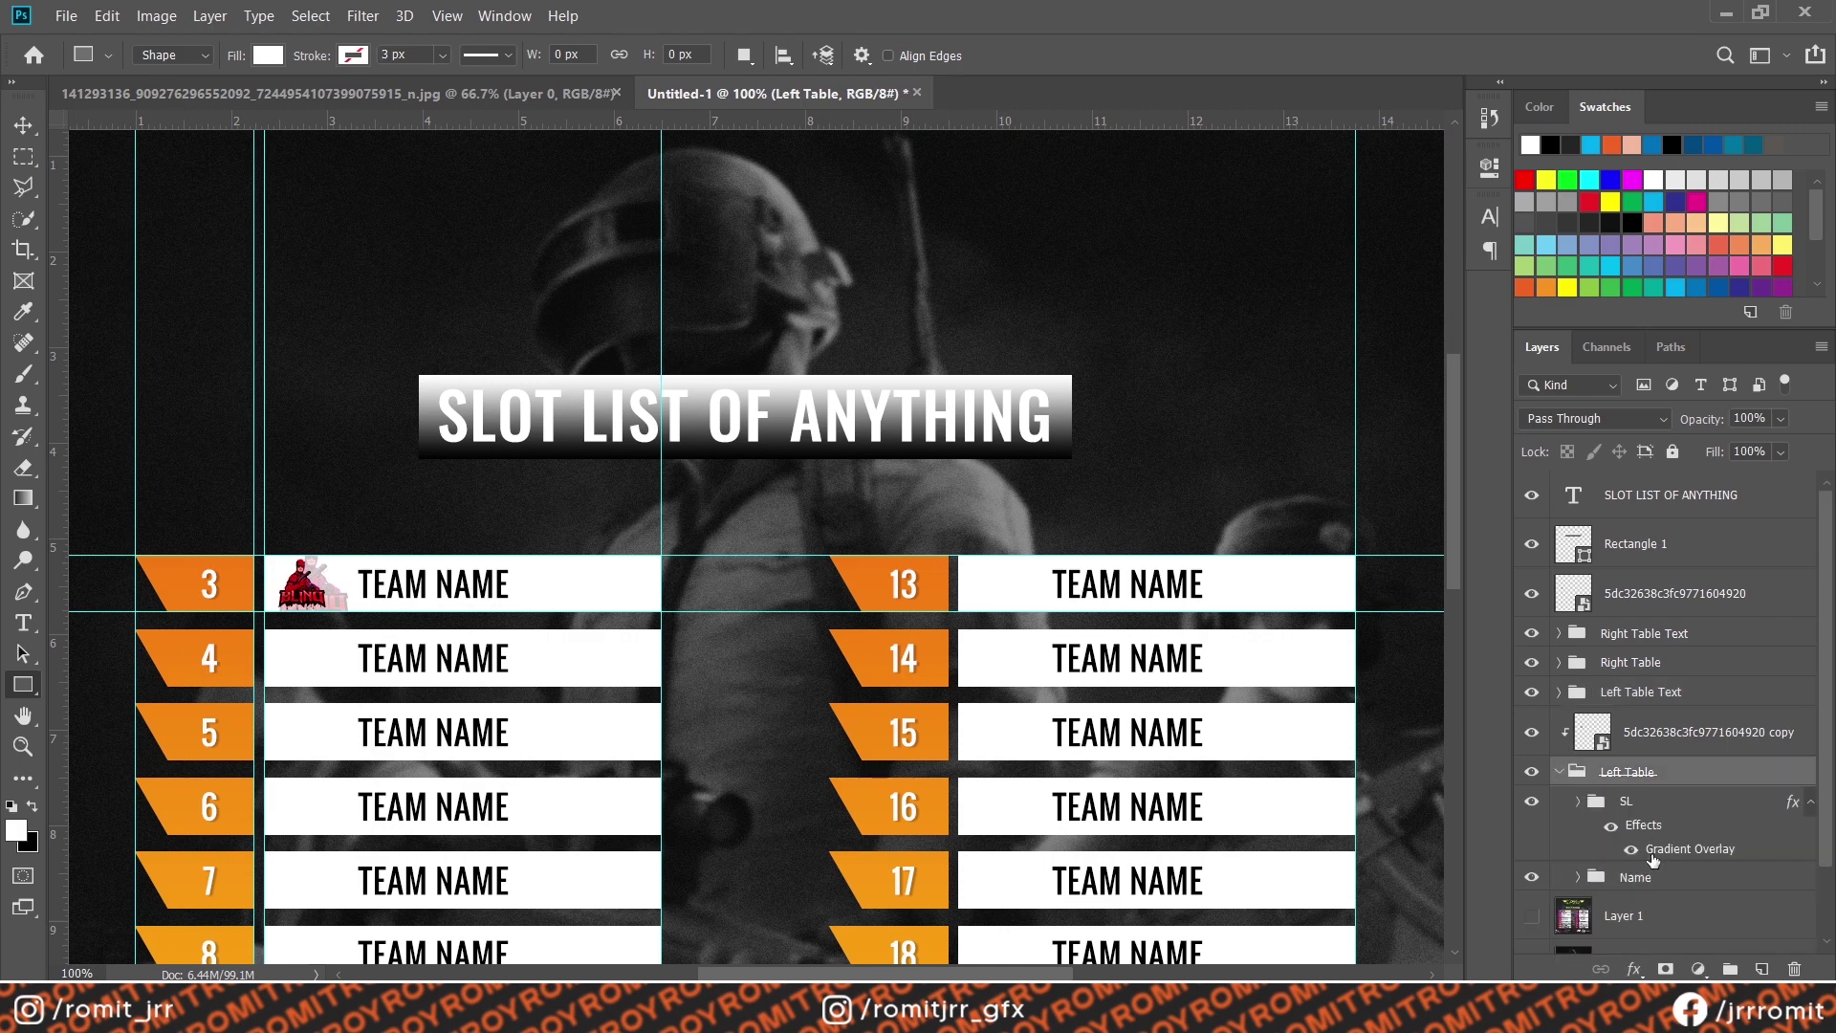
right_click(1655, 802)
click(1469, 692)
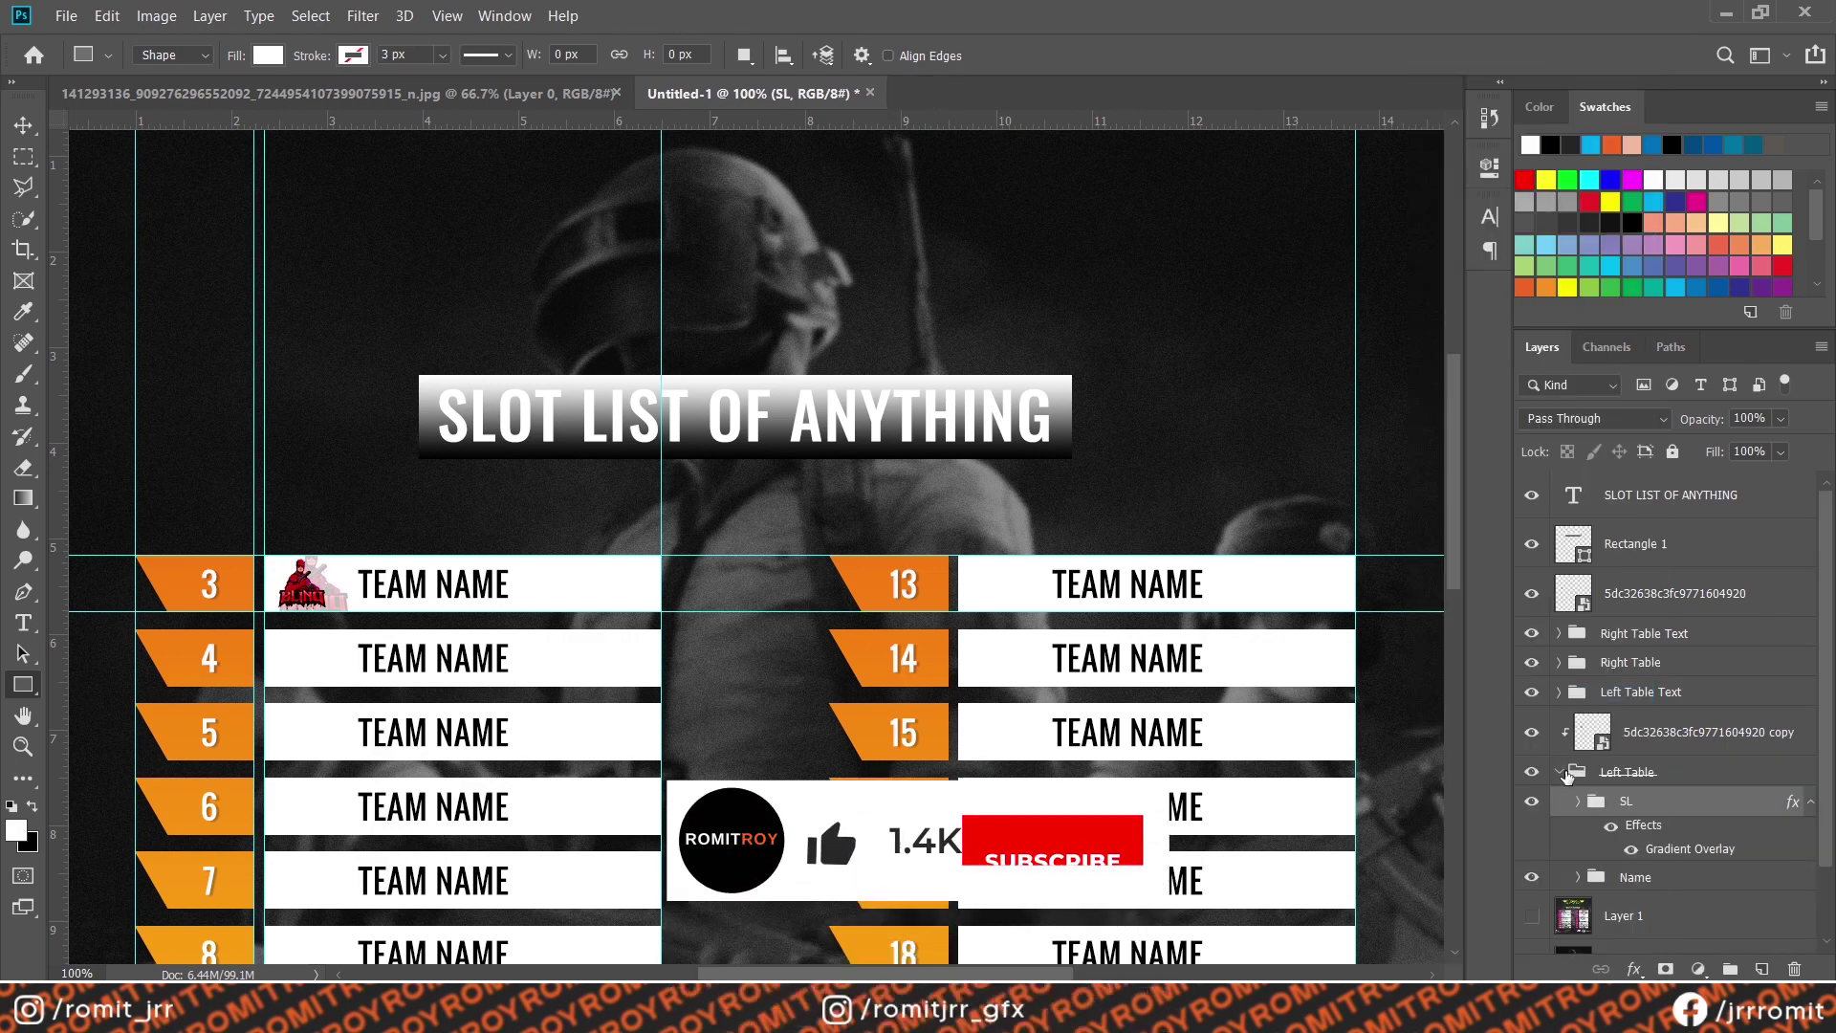
right_click(1629, 543)
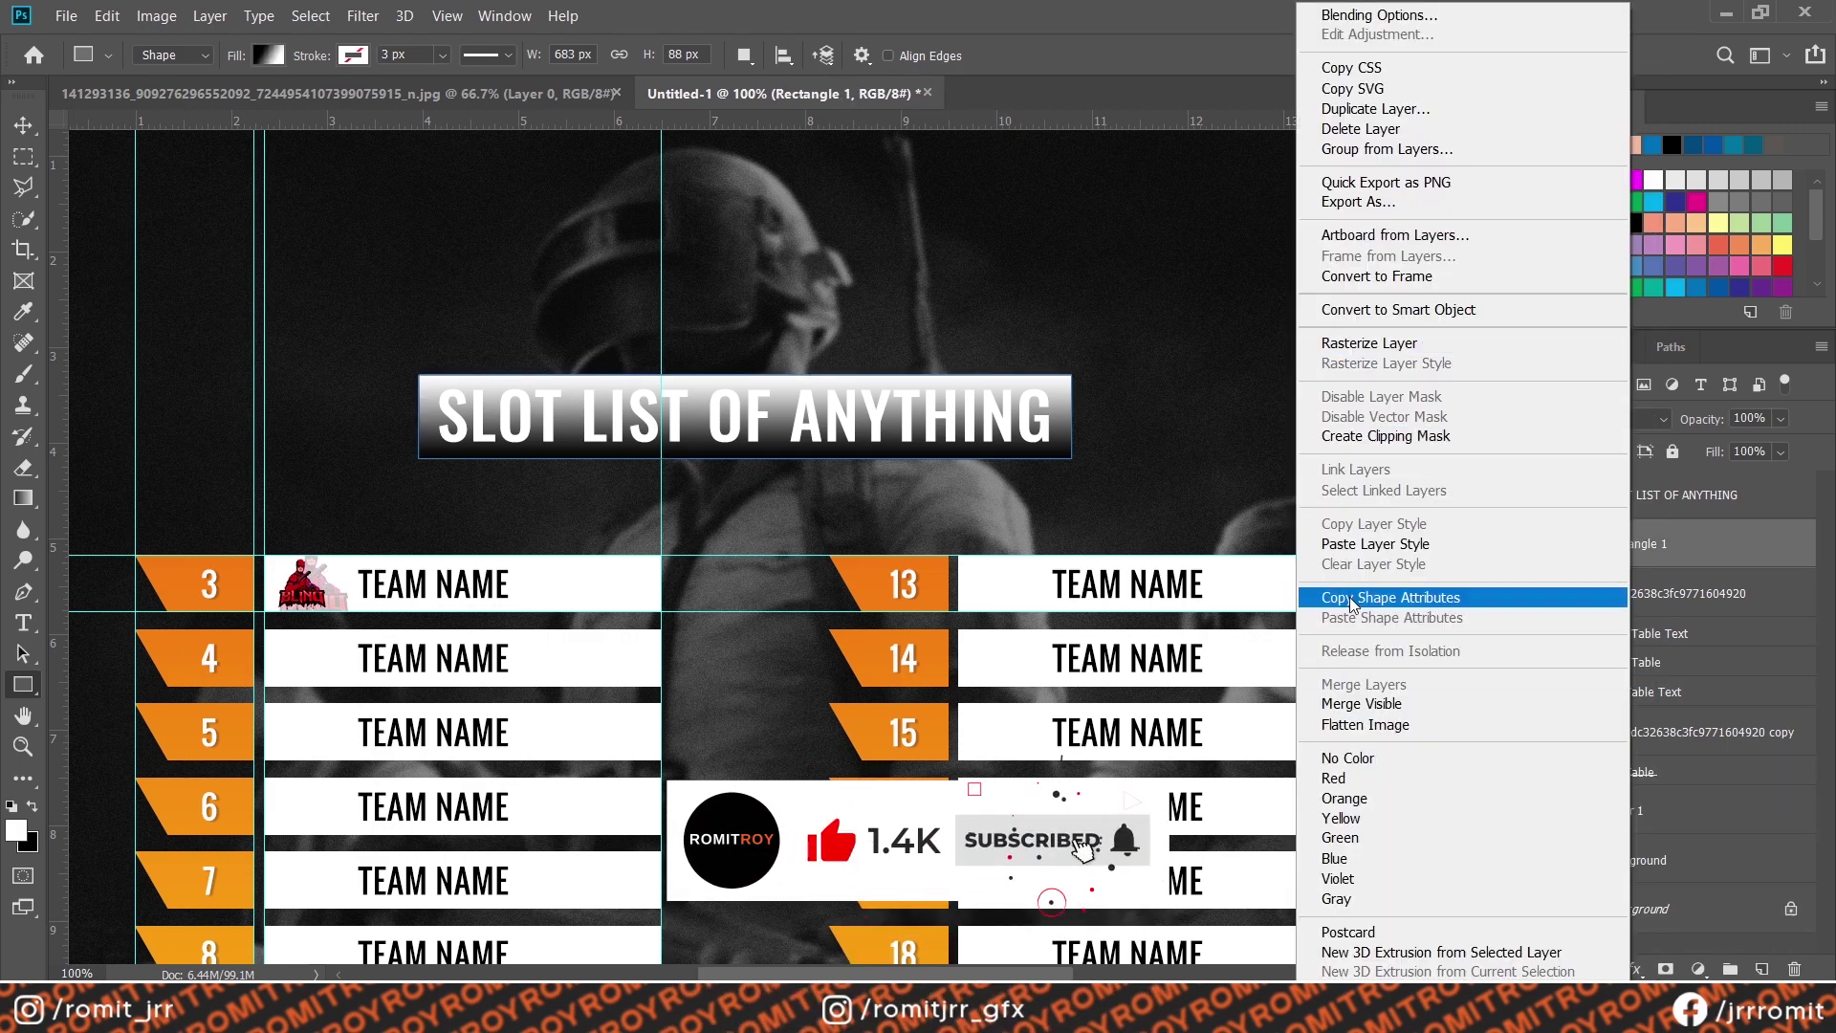
Paste the tables' orange gradient style onto the title bar and set its angle to 0
click(1396, 543)
double_click(1661, 601)
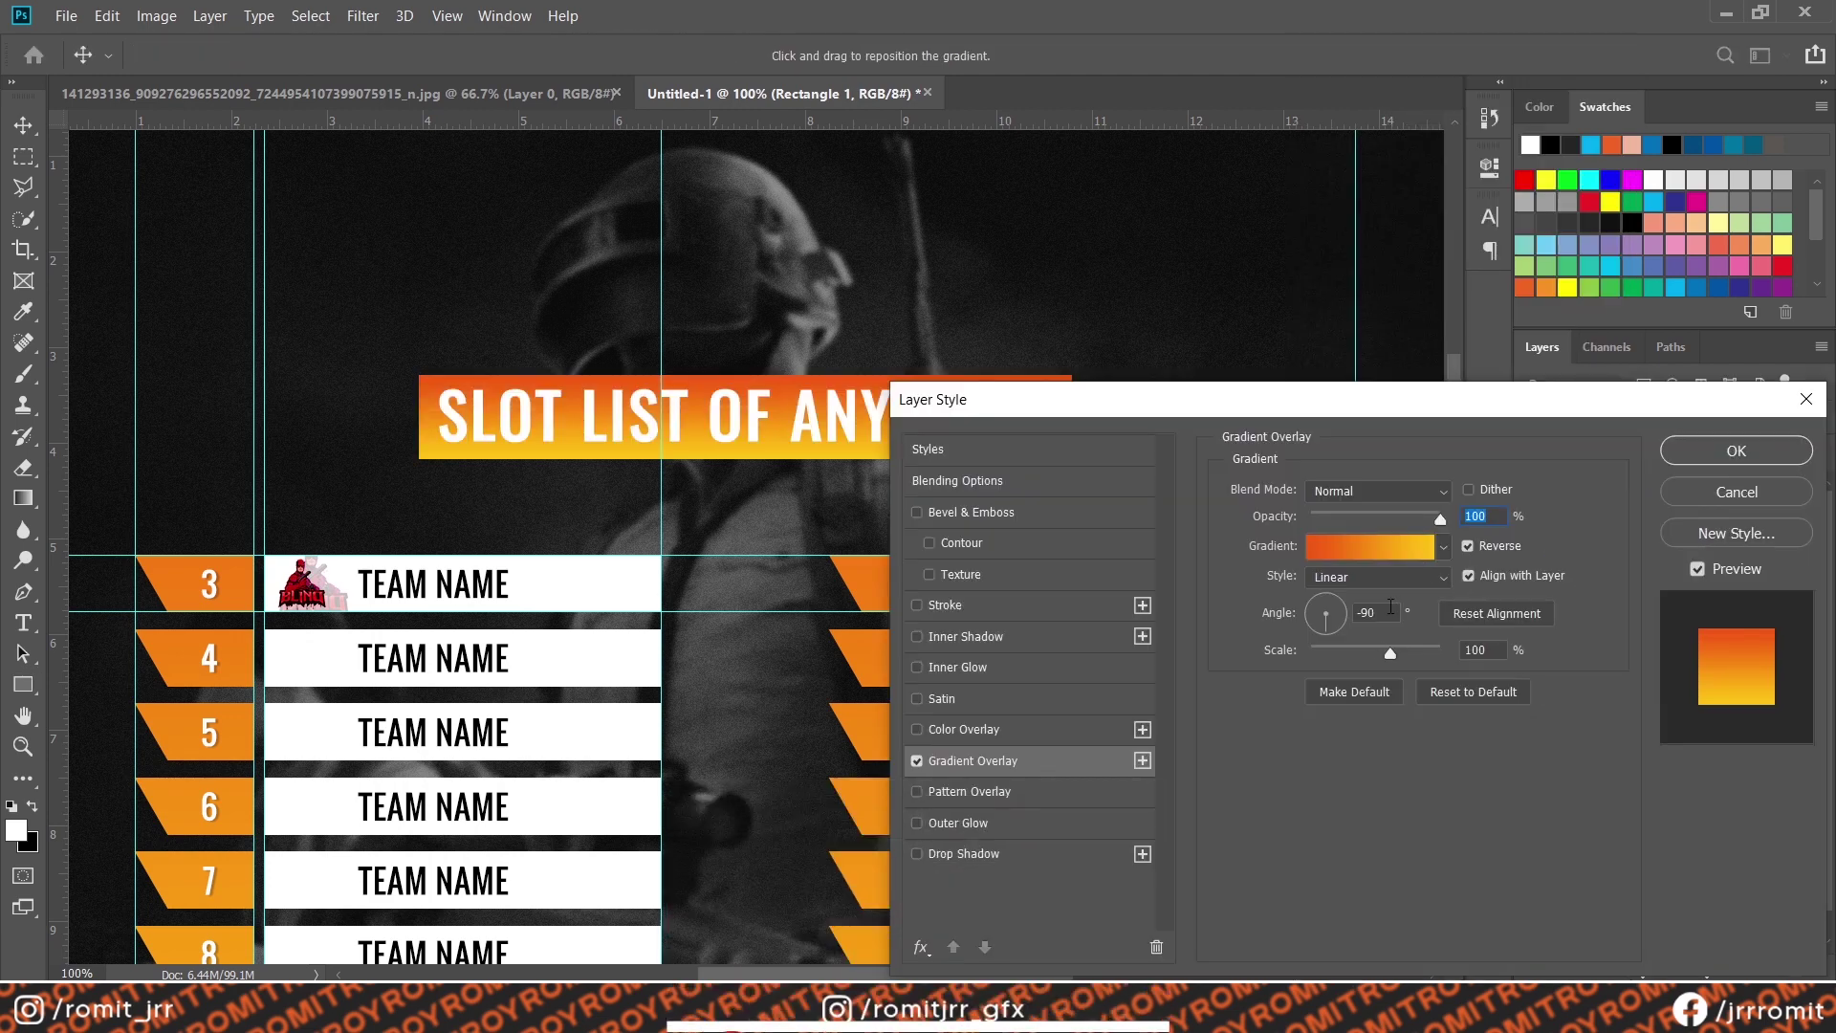
text(0)
click(1692, 456)
Copy the 13–22 numbers' drop shadow style onto the title text
right_click(1650, 484)
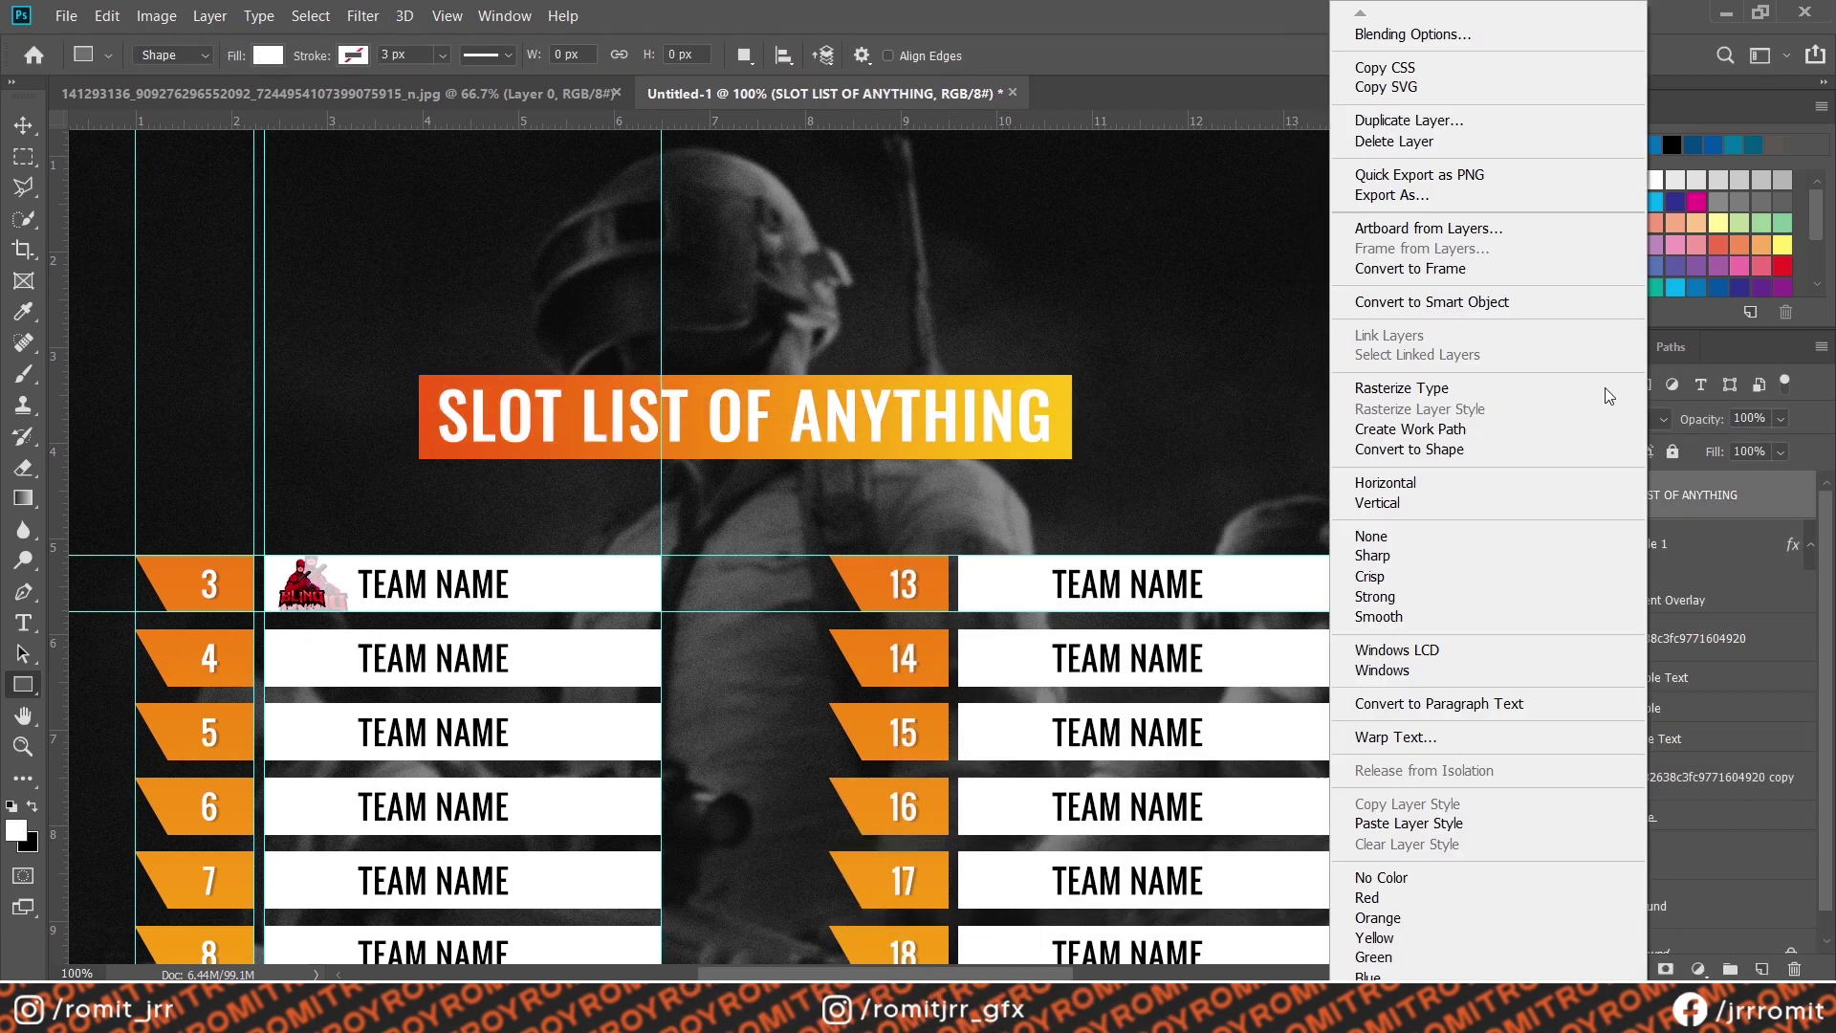
click(1367, 33)
click(961, 853)
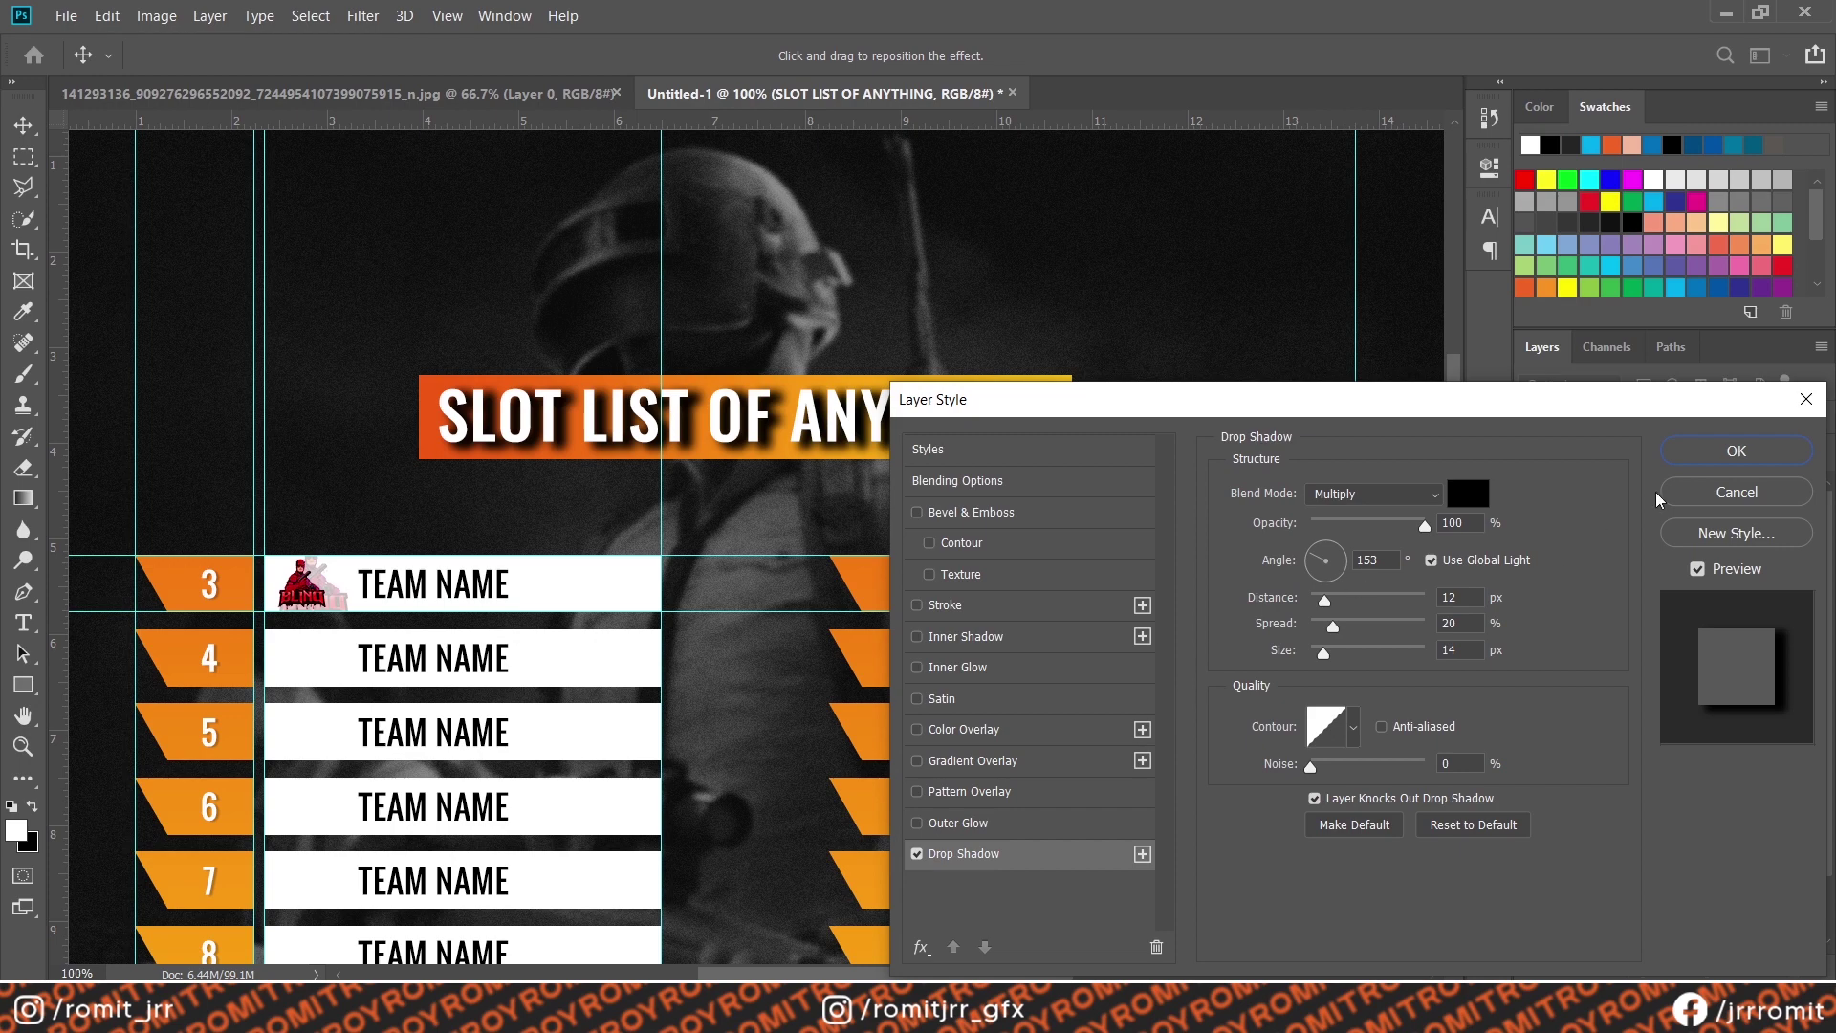
click(1710, 491)
scroll(1626, 765, up, 3)
right_click(1673, 742)
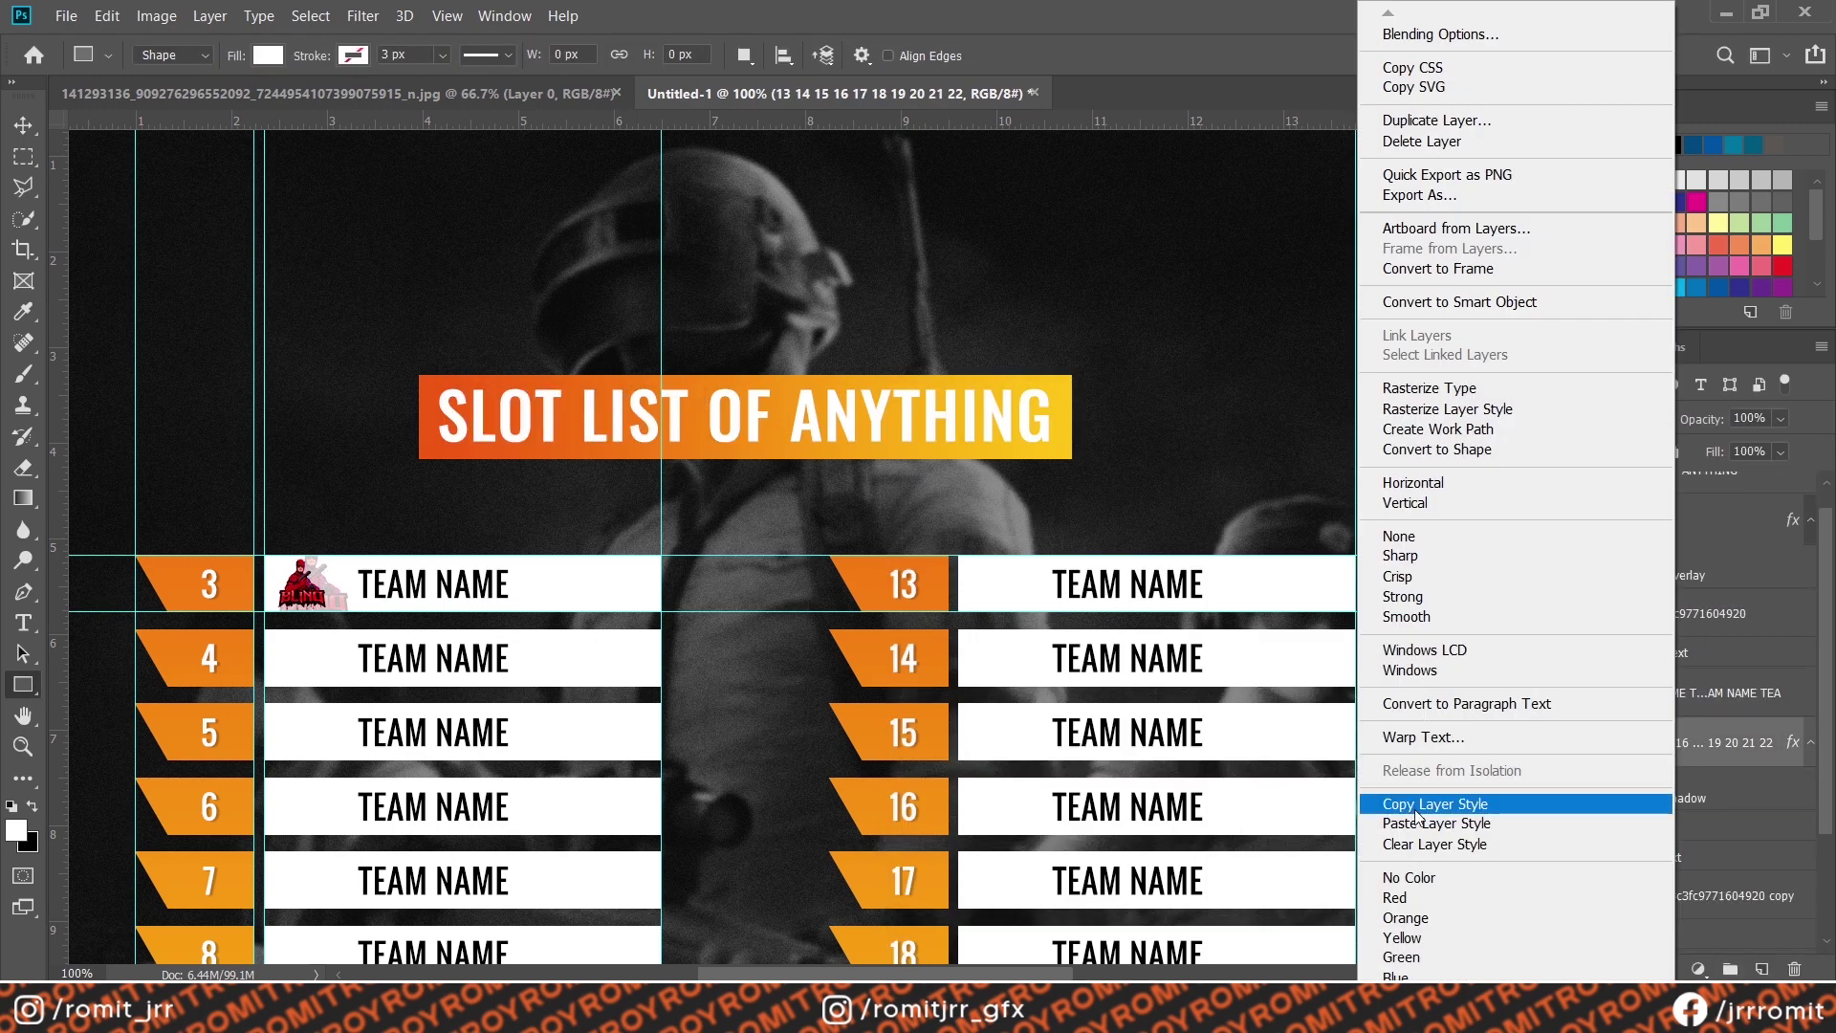
click(1435, 804)
right_click(1673, 487)
click(1415, 823)
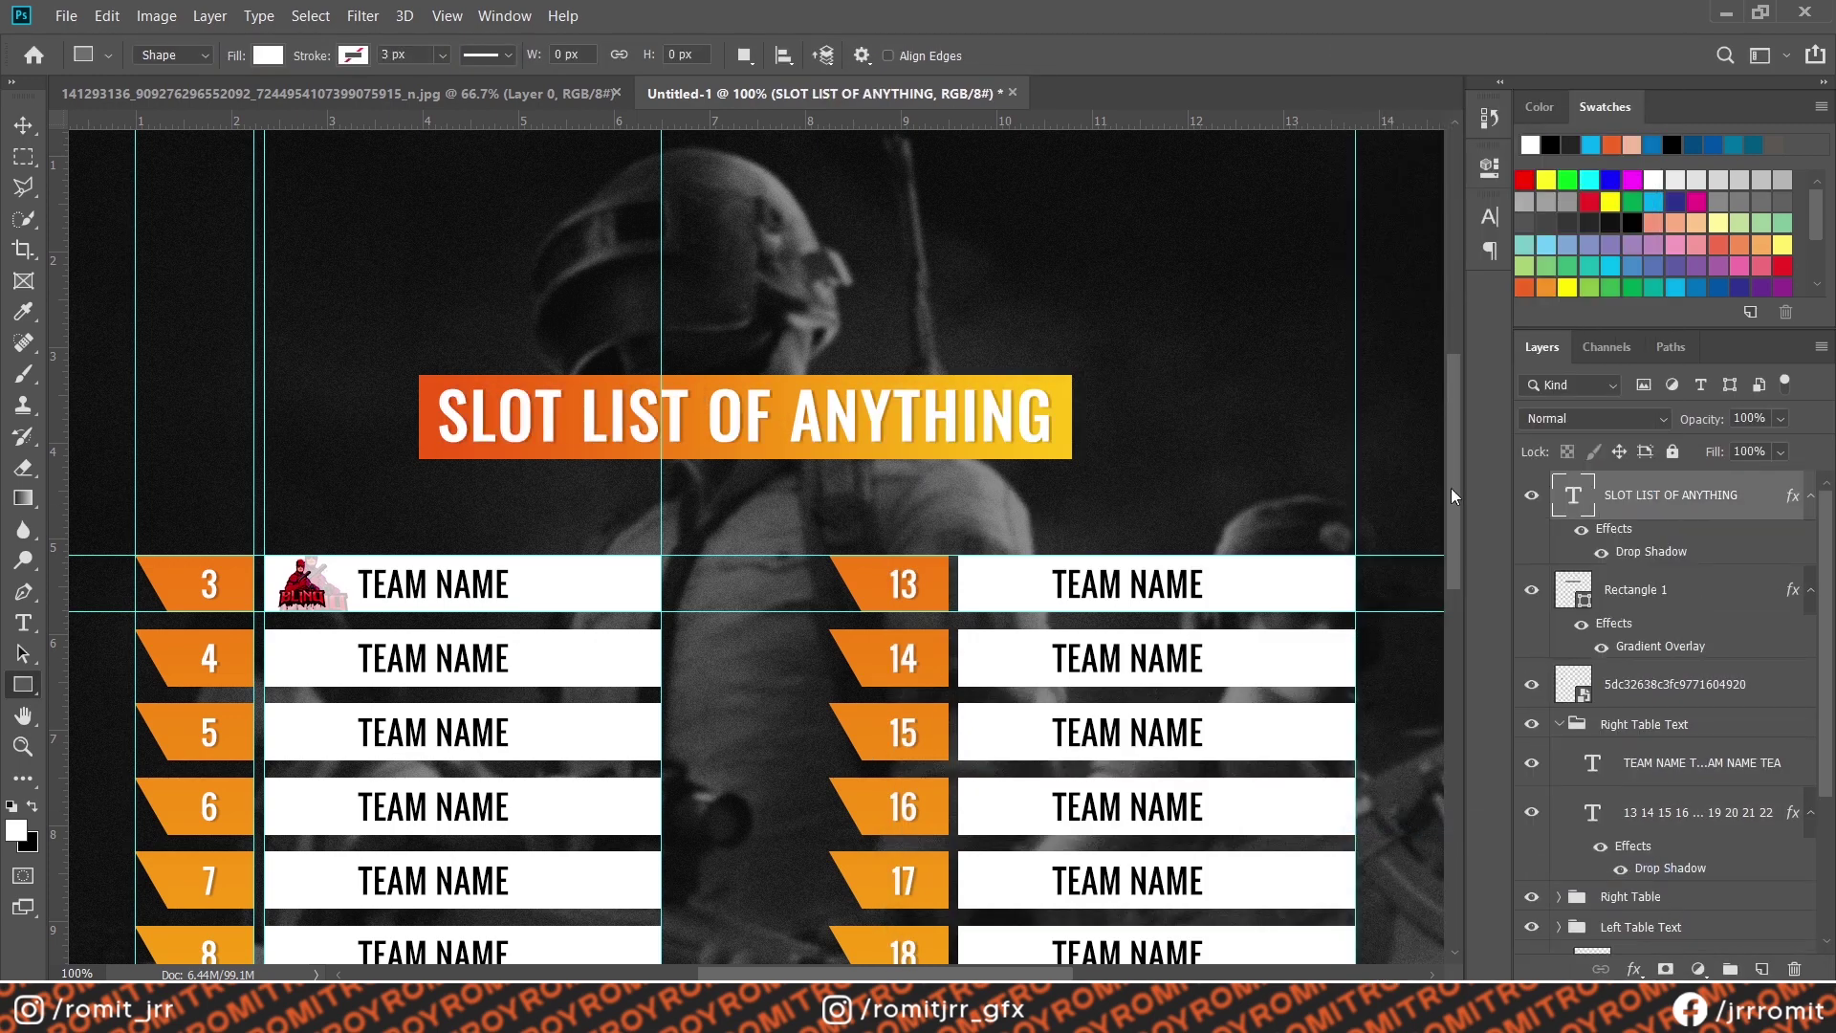
Align the title text and bar by vertical centres, then start a new heading above them
click(1644, 593)
key(ctrl+minus)
key(ctrl+minus)
key(ctrl+minus)
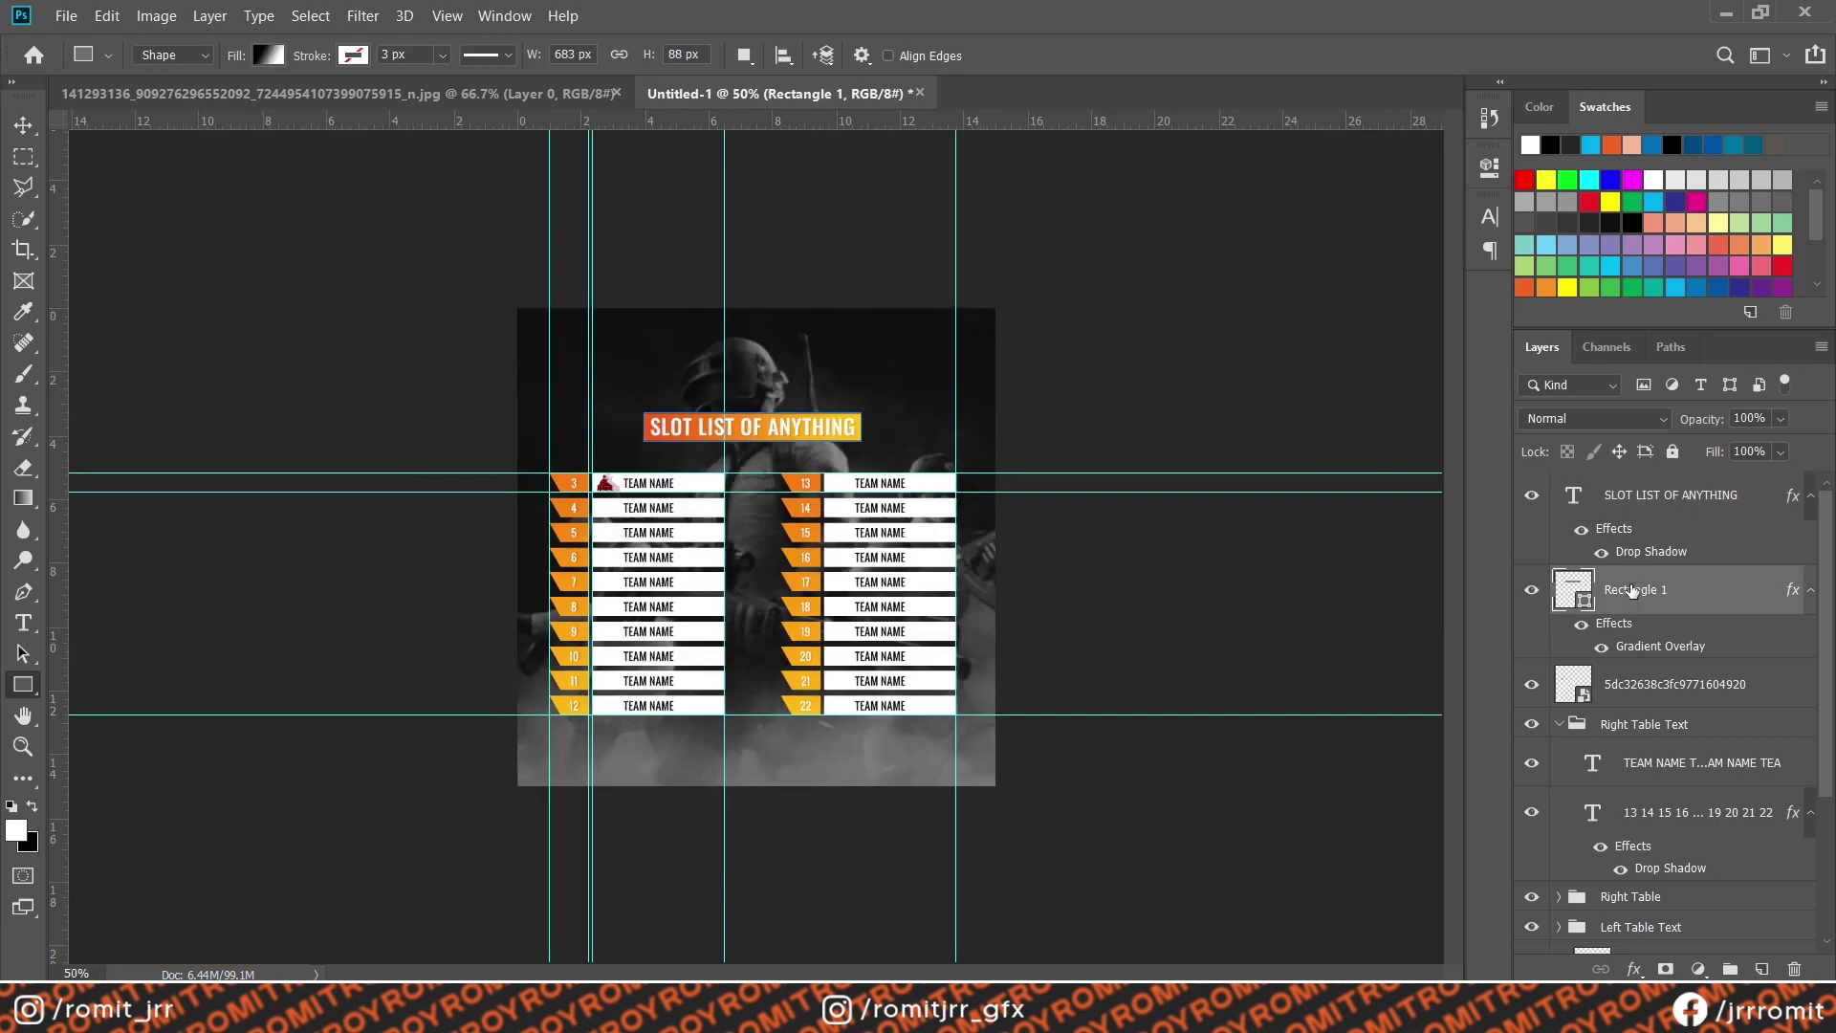
key(ctrl+plus)
scroll(1652, 691, down, 3)
click(1644, 928)
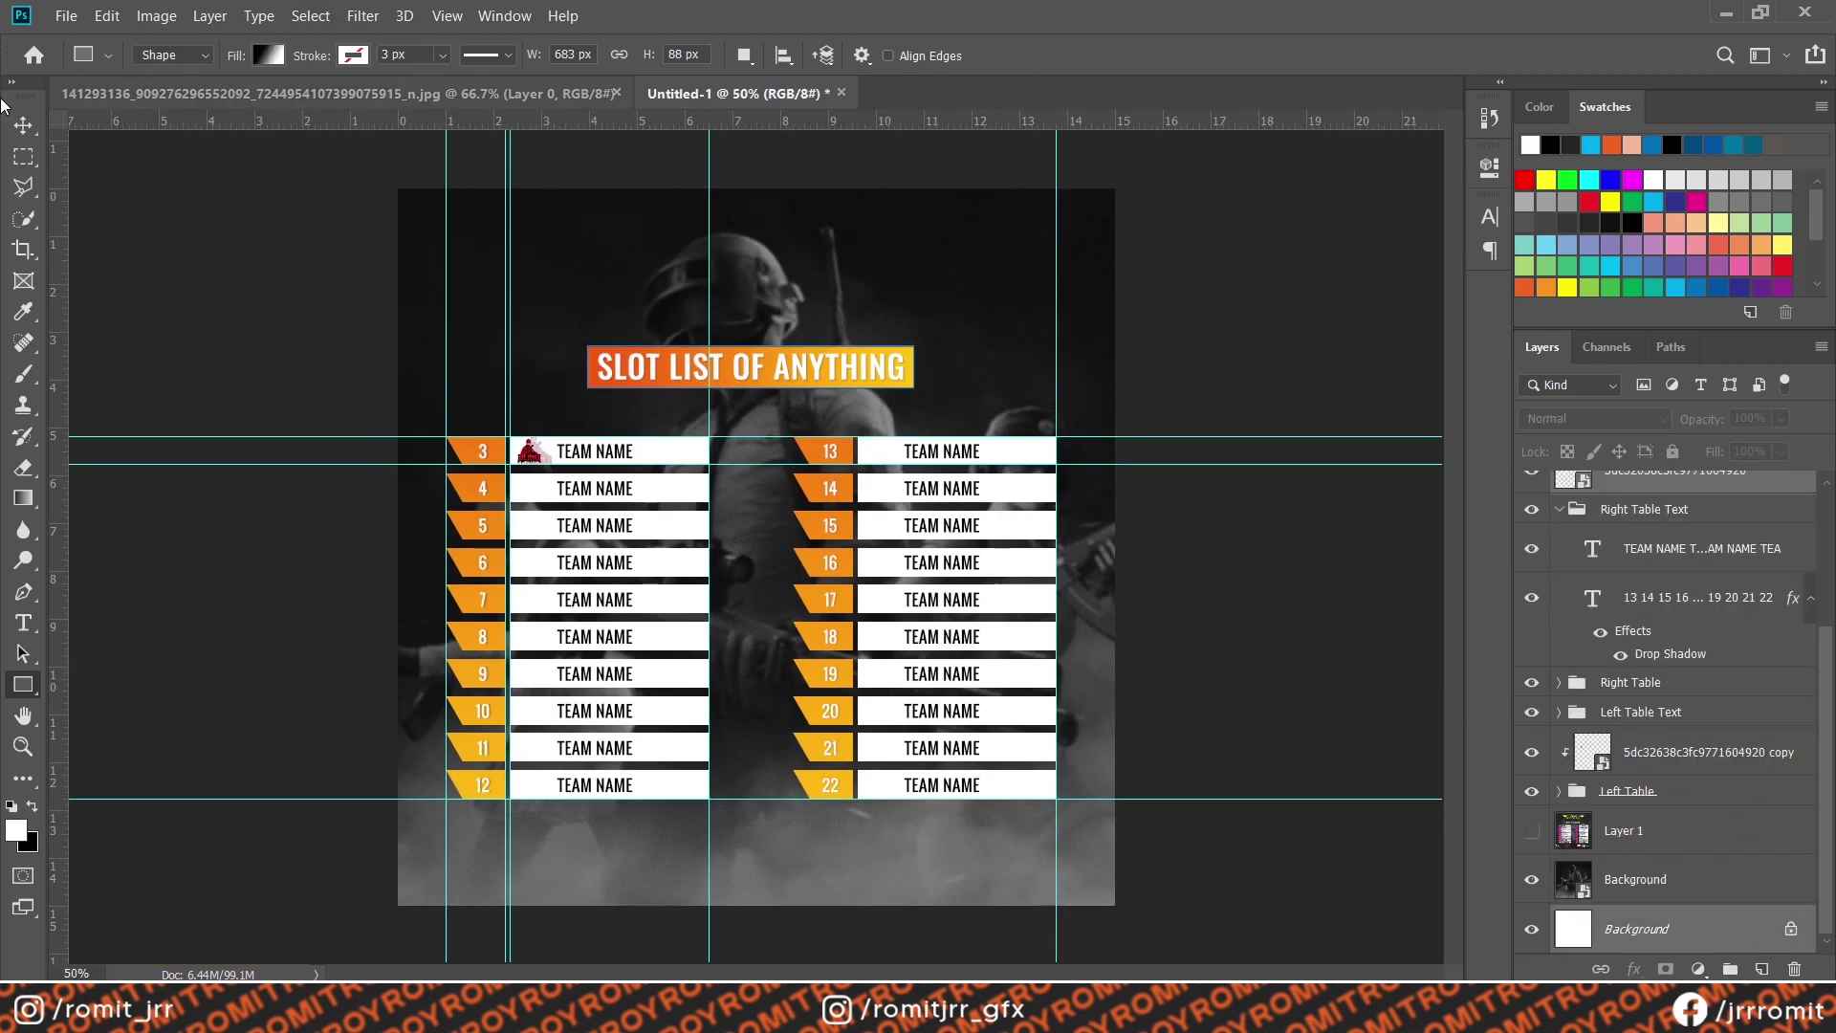
key(v)
scroll(1653, 689, up, 5)
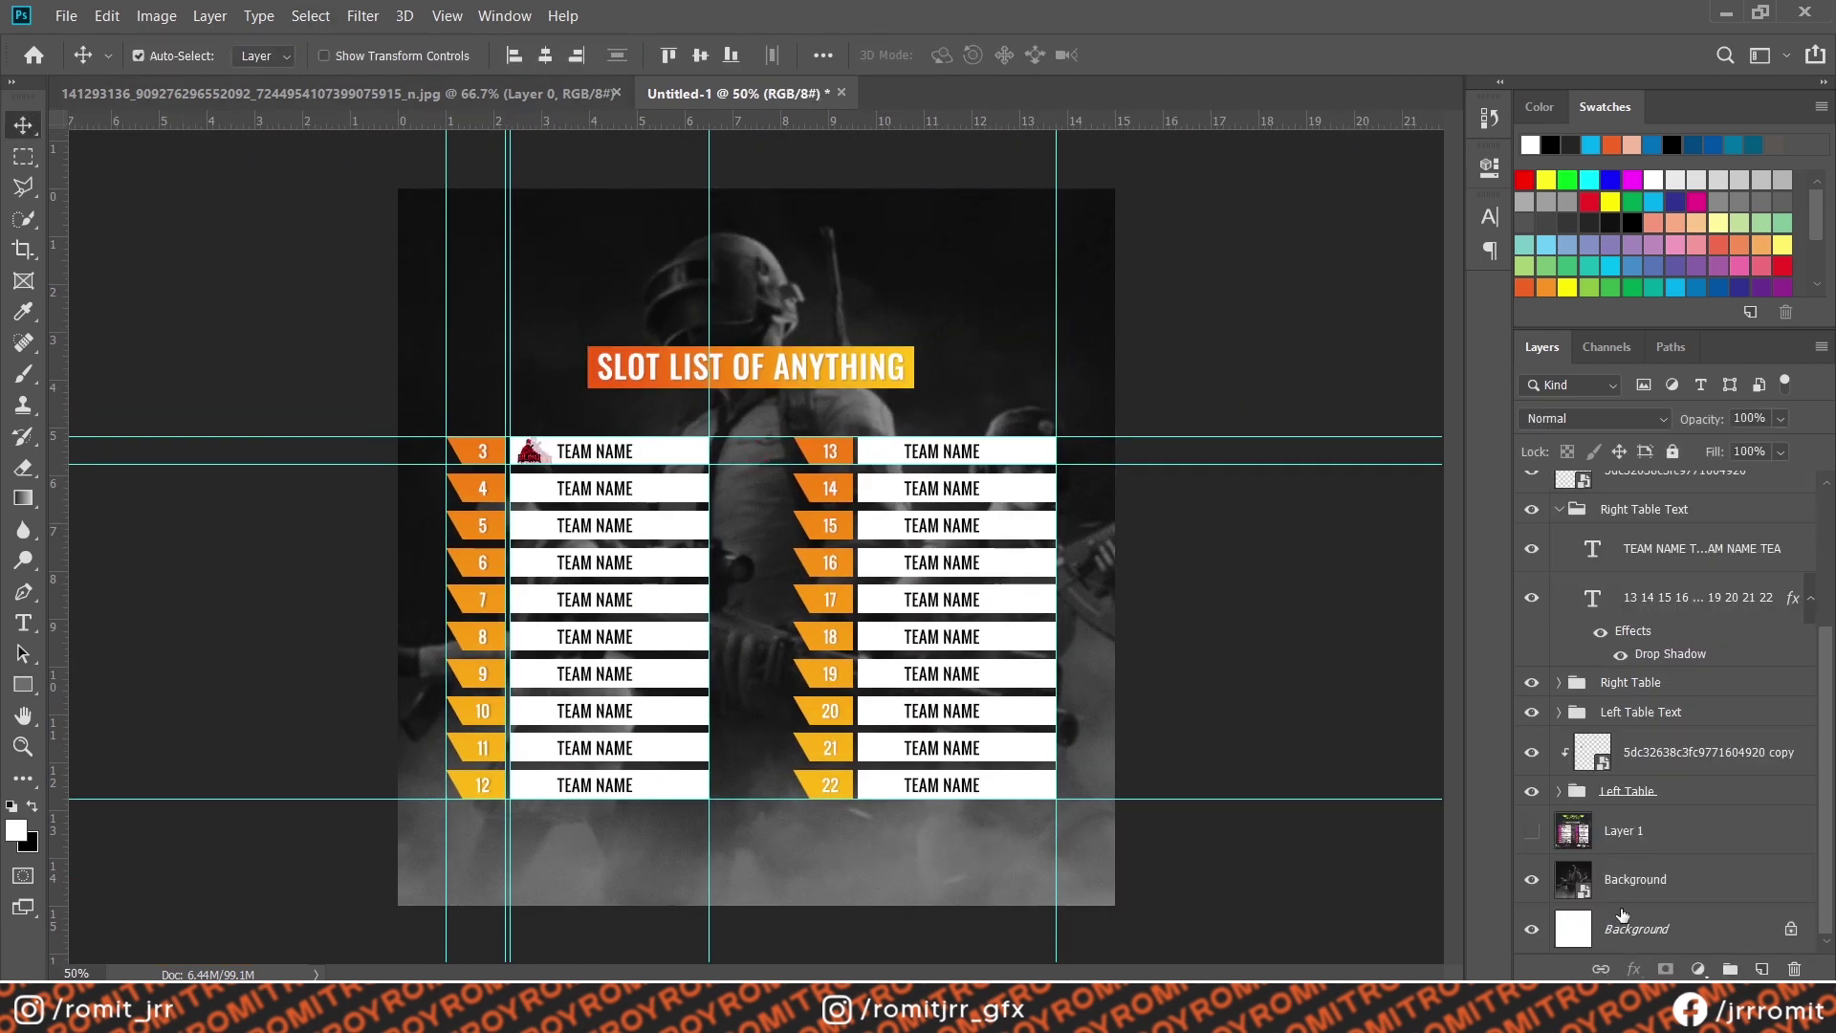
click(1653, 590)
shift+click(1653, 495)
click(700, 57)
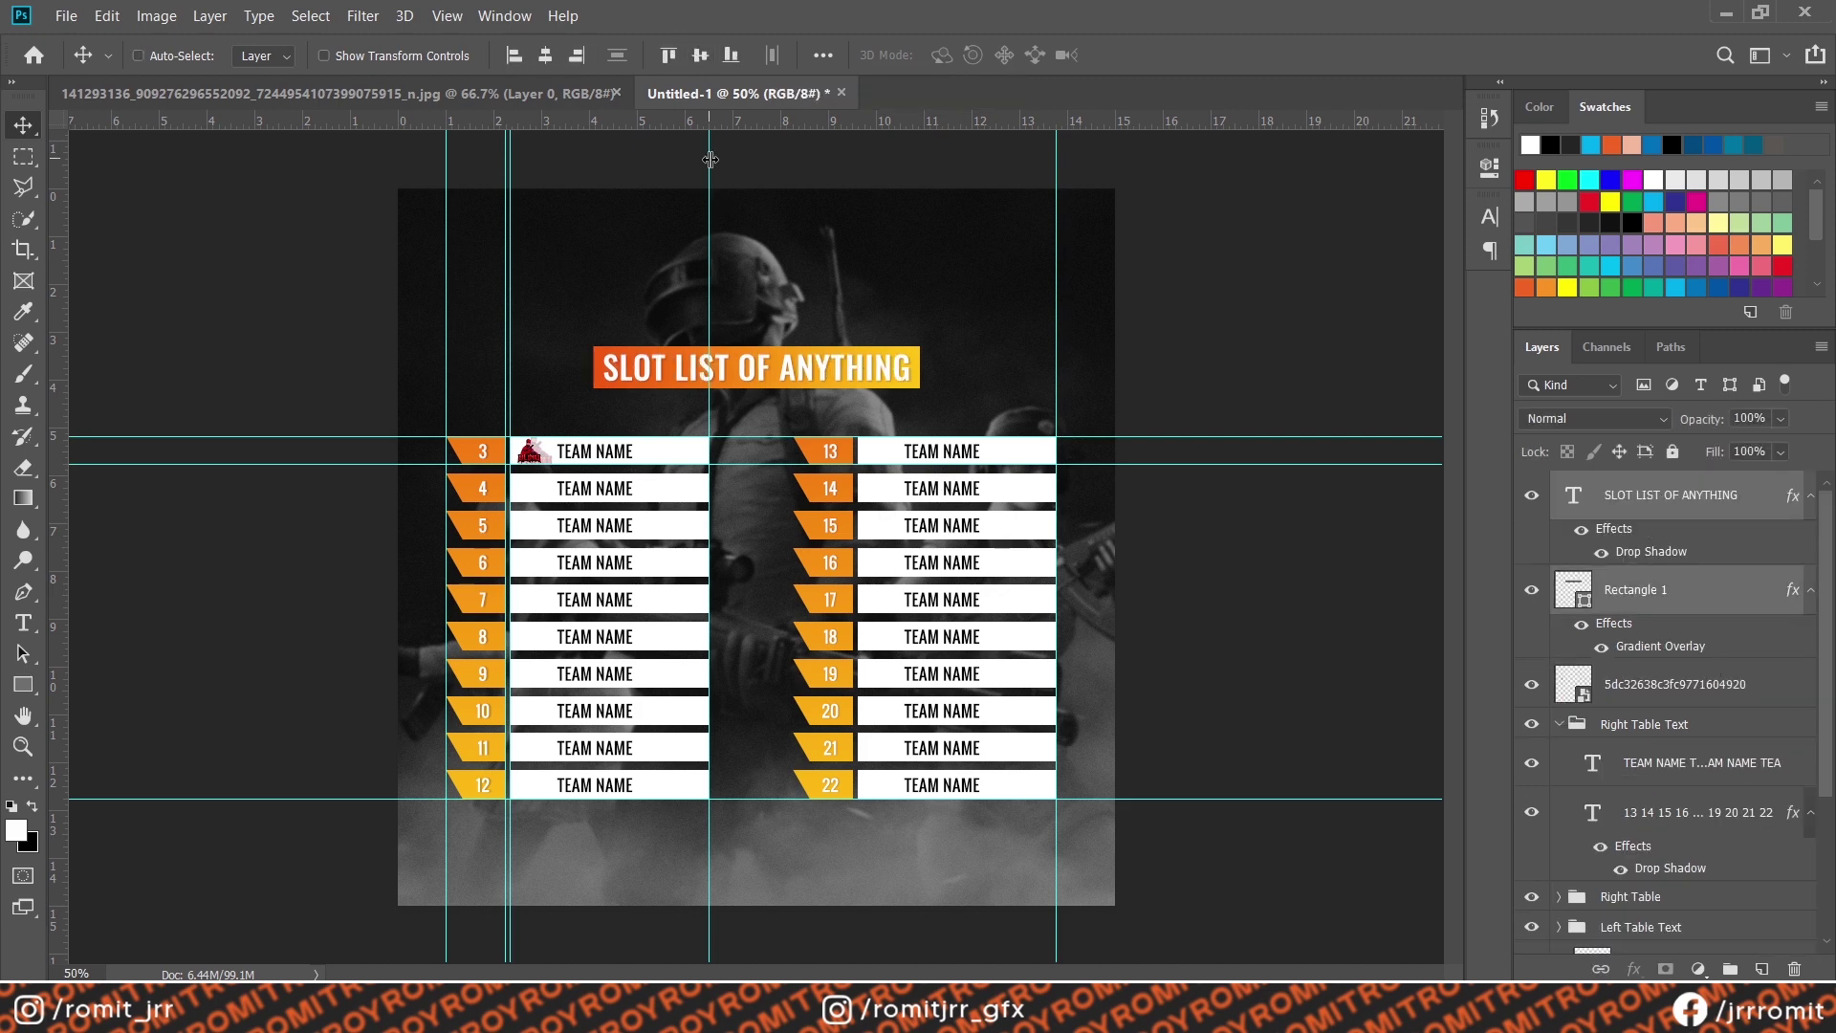
click(24, 631)
click(757, 260)
Type a centred, heavier 'ADD TOURNAMENT NAME/LOGO' heading and move it down toward the title bar
text(ADD TOURNAMENT NAME/LO)
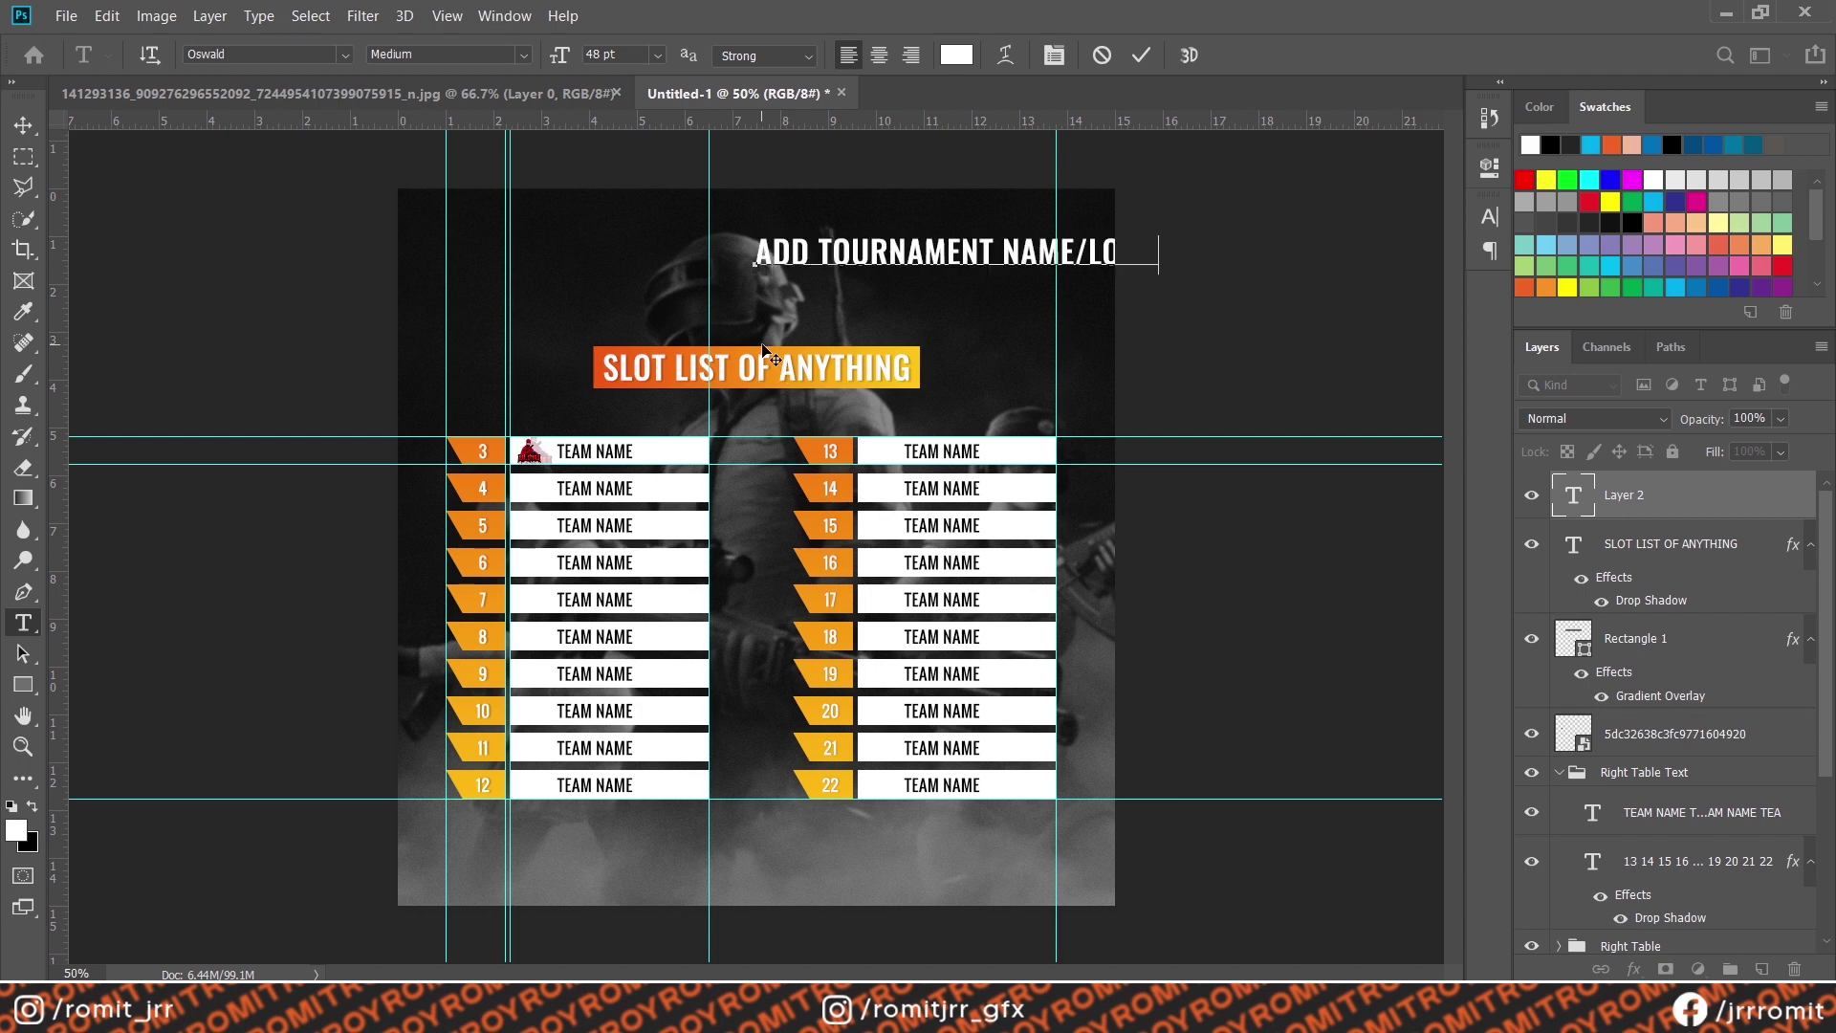
key(ctrl+a)
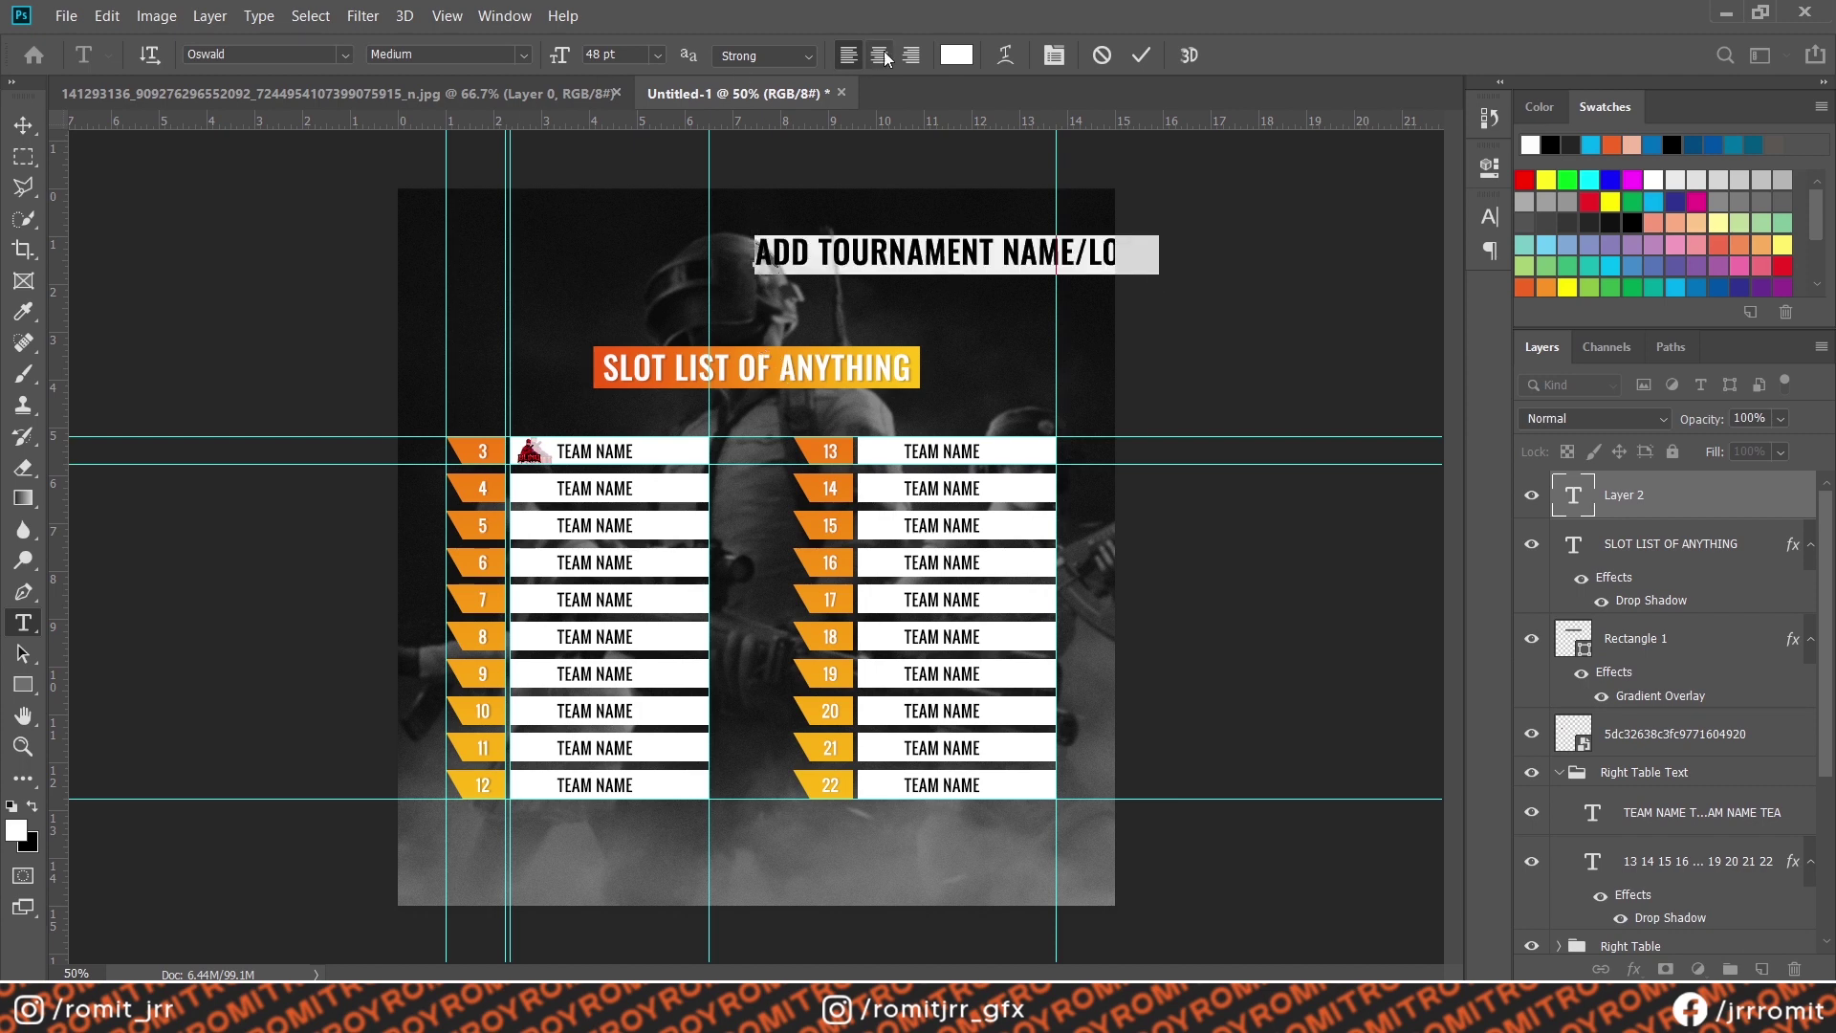
key(ctrl+shift+c)
click(523, 55)
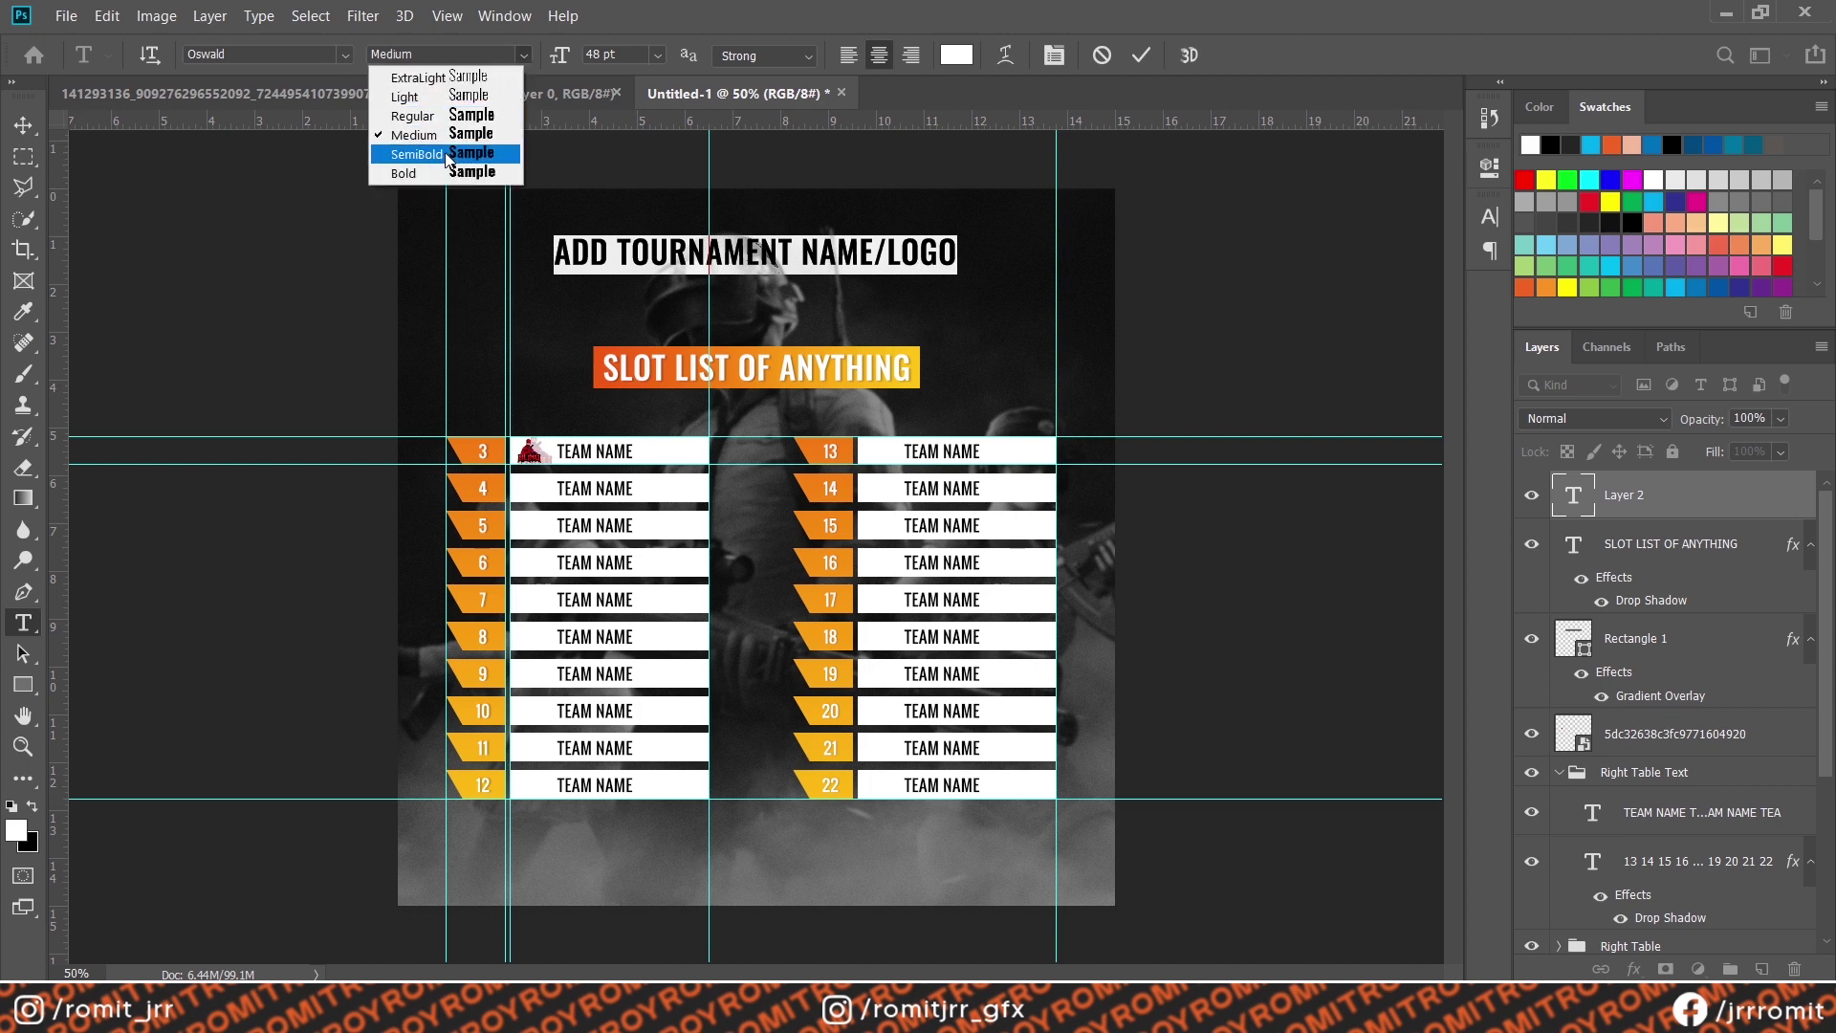
click(411, 143)
key(ctrl+Return)
key(v)
drag(772, 258, 776, 278)
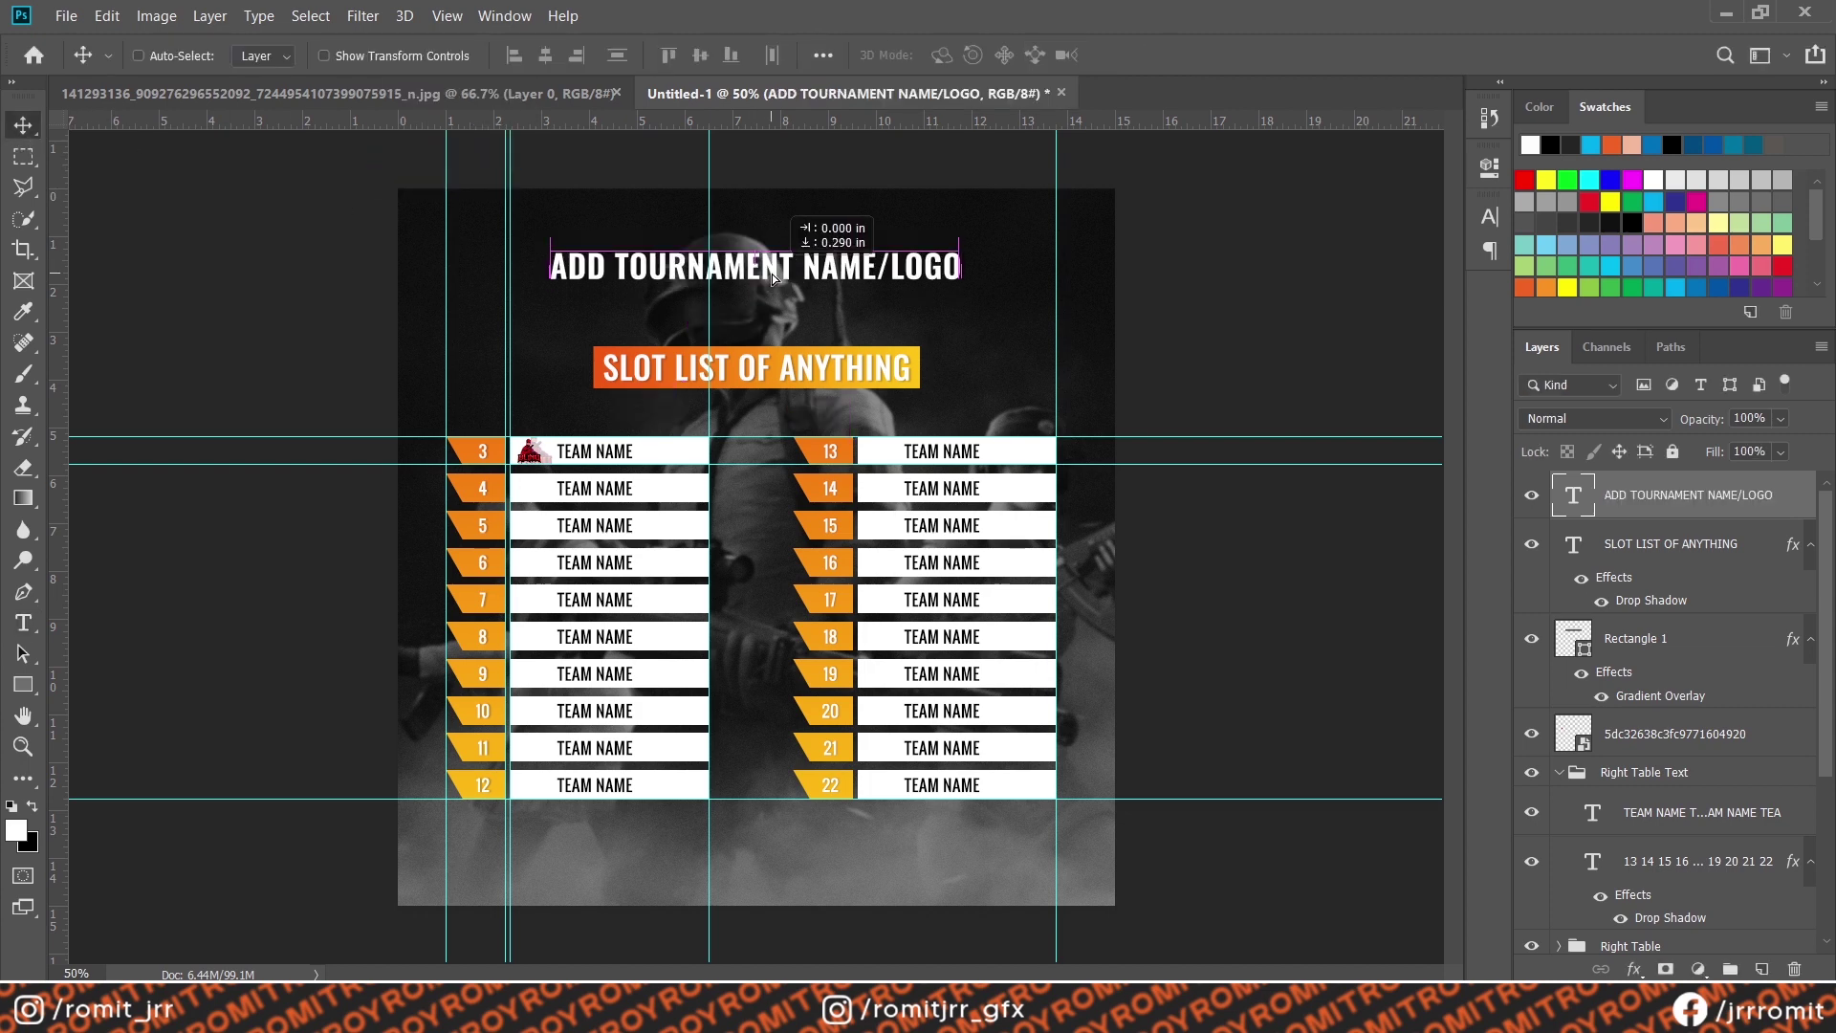
Fill a strip along the bottom edge with a black solid colour layer
key(m)
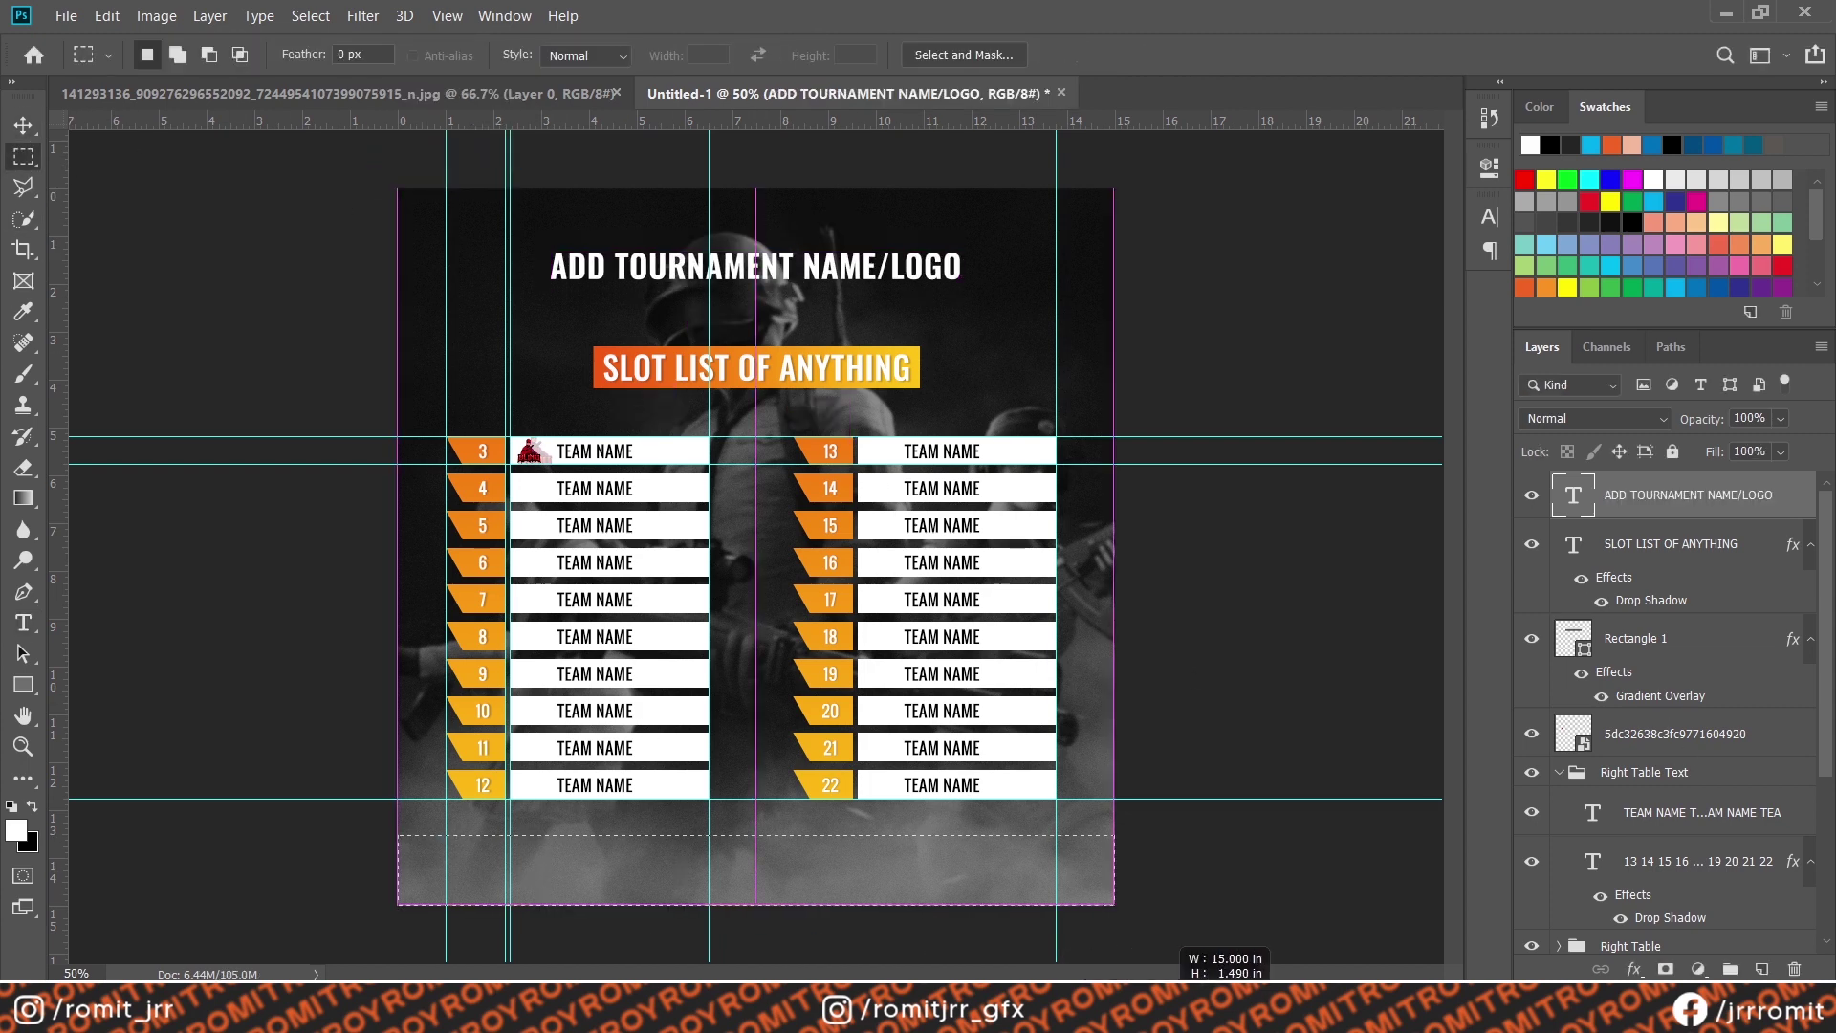
drag(396, 835, 1115, 905)
click(1698, 969)
click(1668, 563)
click(985, 770)
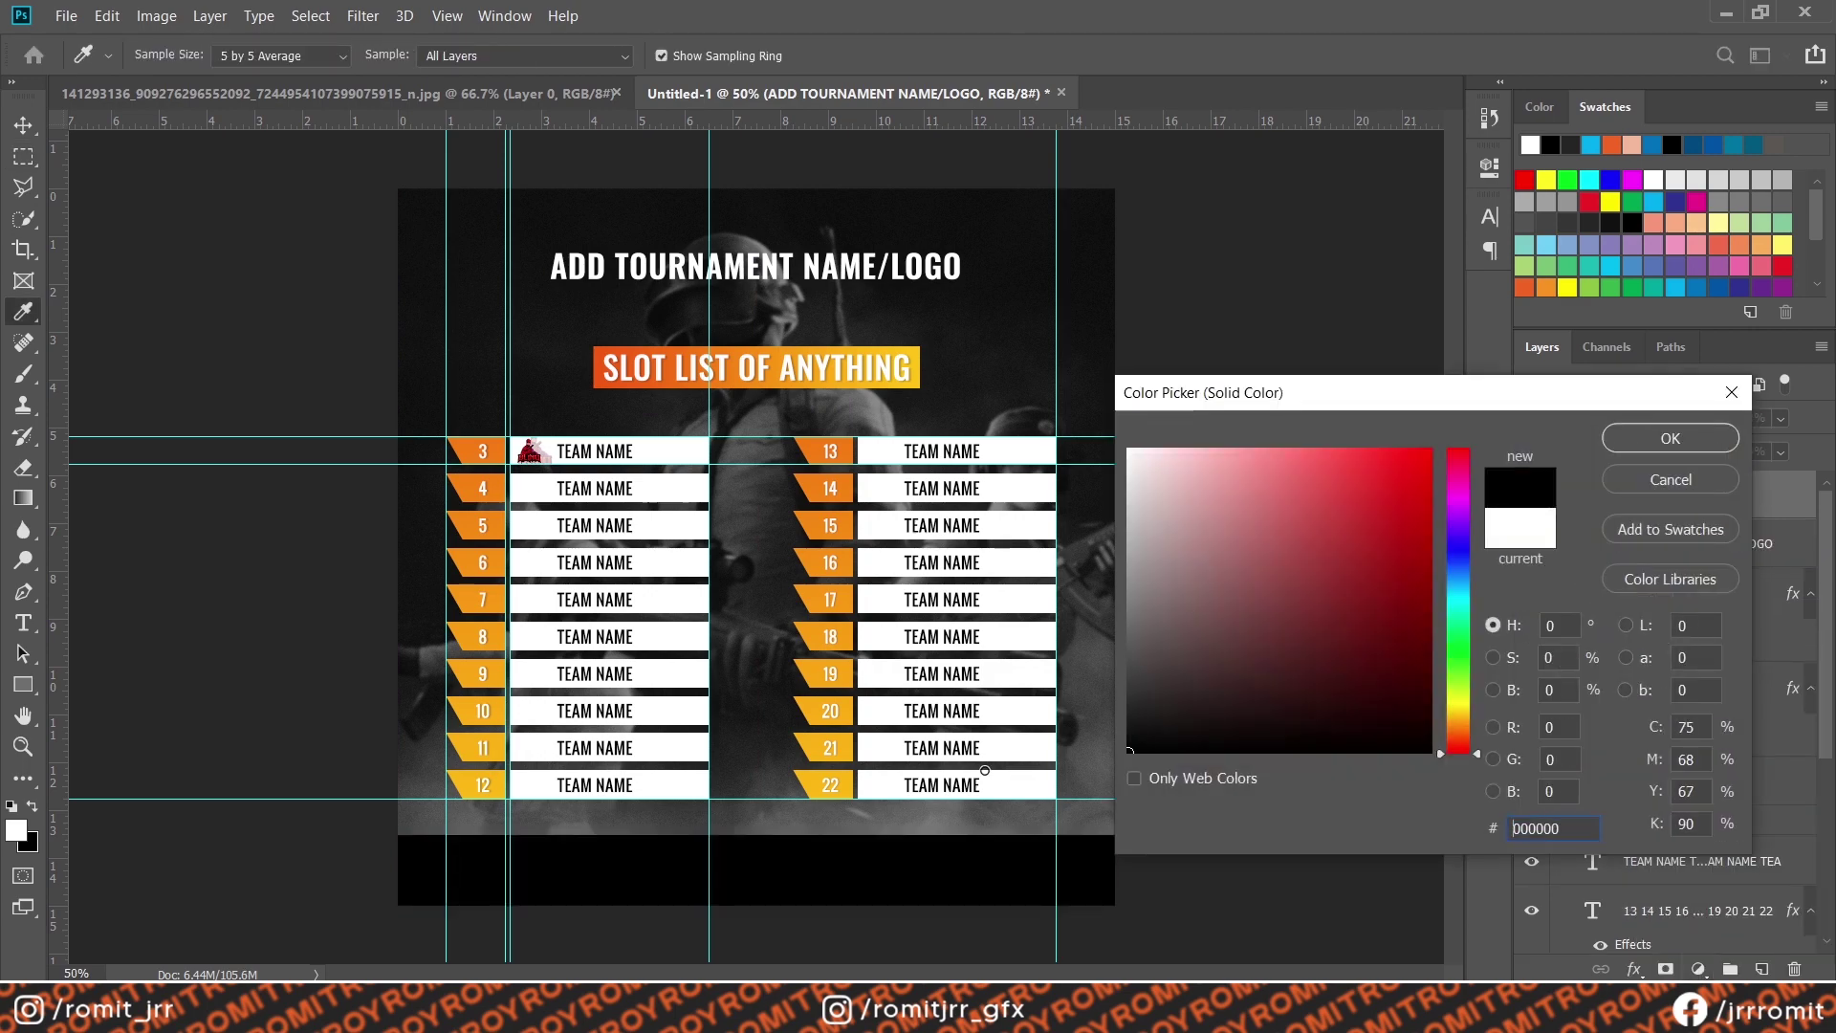
click(1690, 430)
Duplicate the black footer fill and make the copy orange
key(ctrl+j)
double_click(1575, 542)
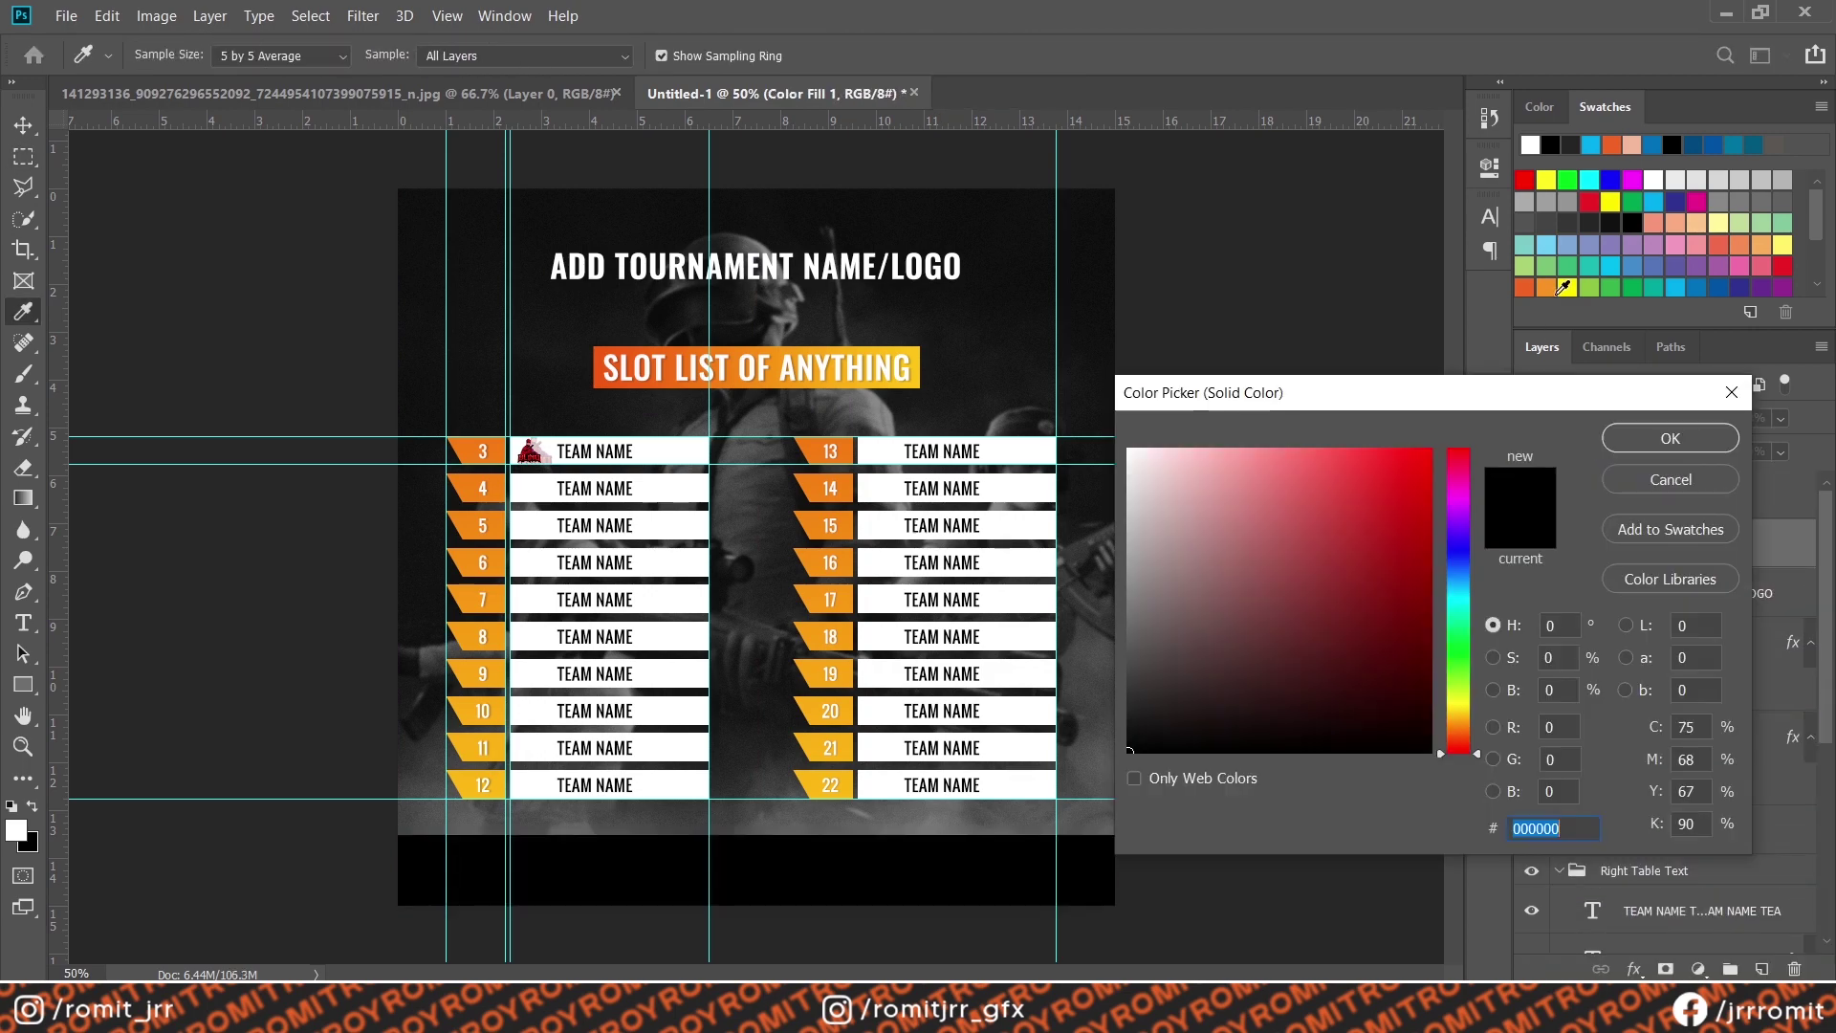
click(1549, 284)
click(1671, 438)
Move the footer logo set into the black footer, above the fill layers
click(22, 124)
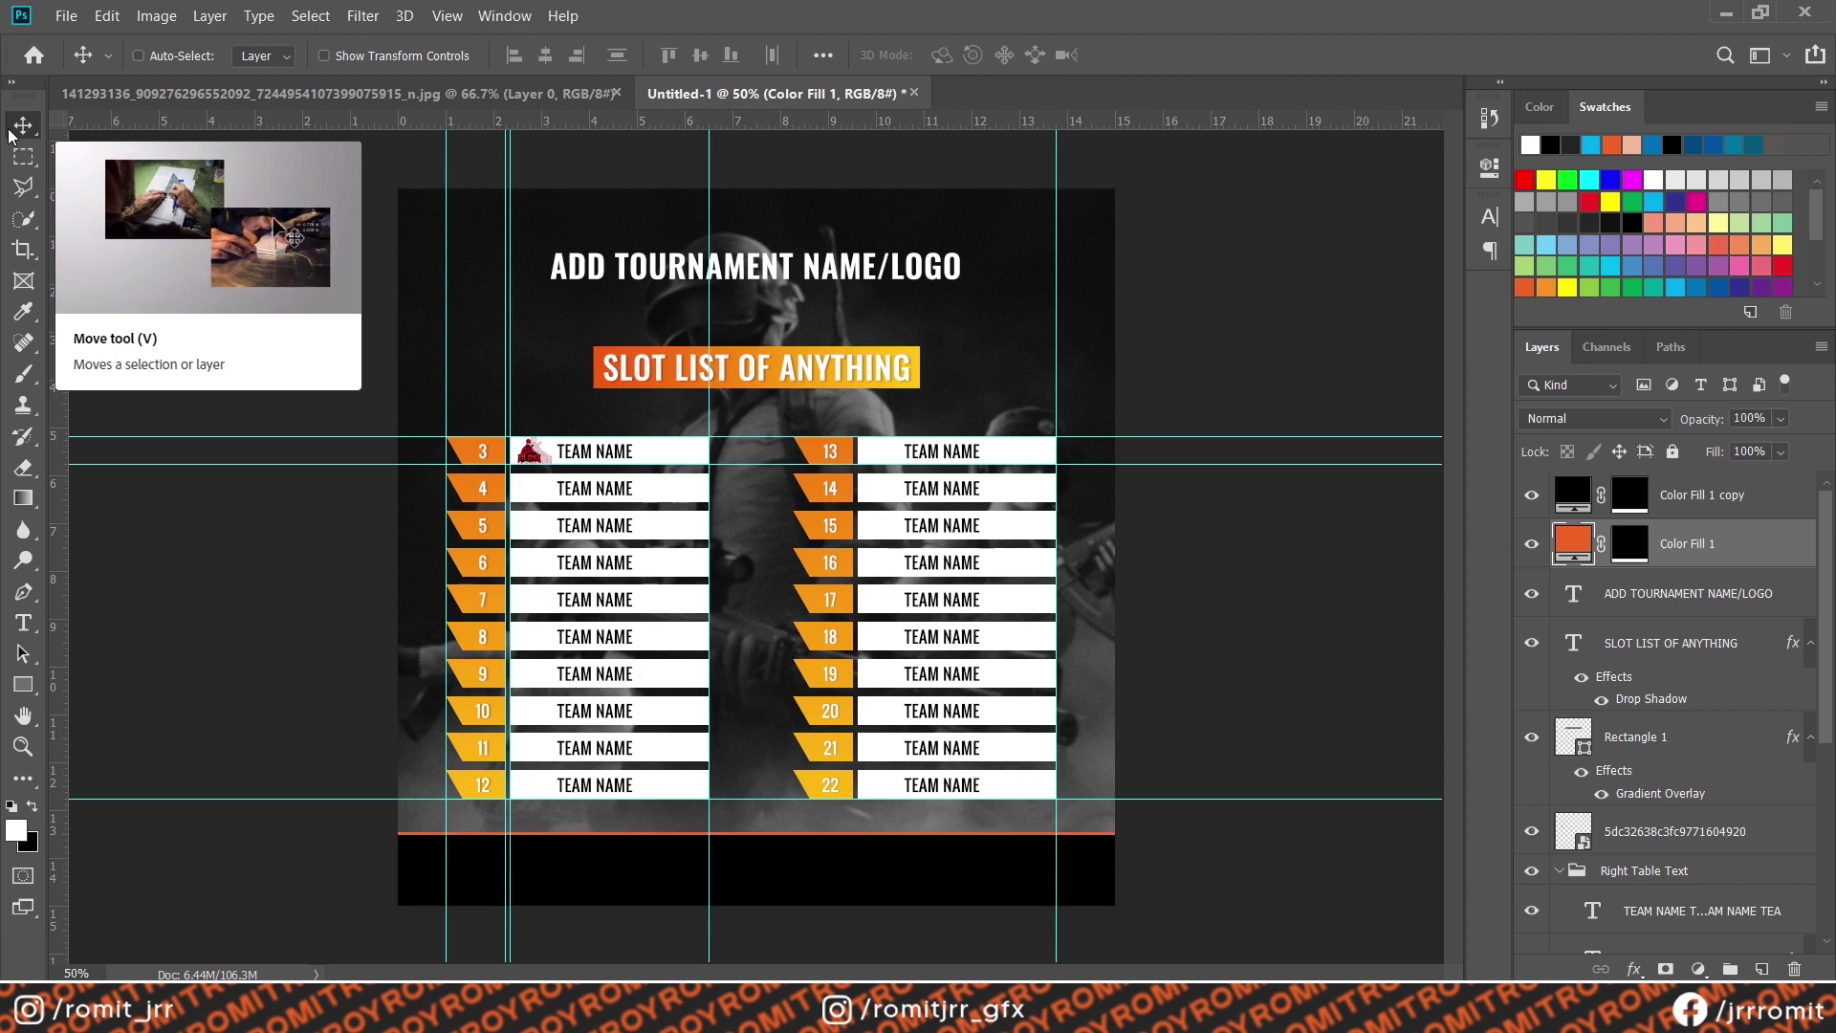
drag(717, 574, 698, 858)
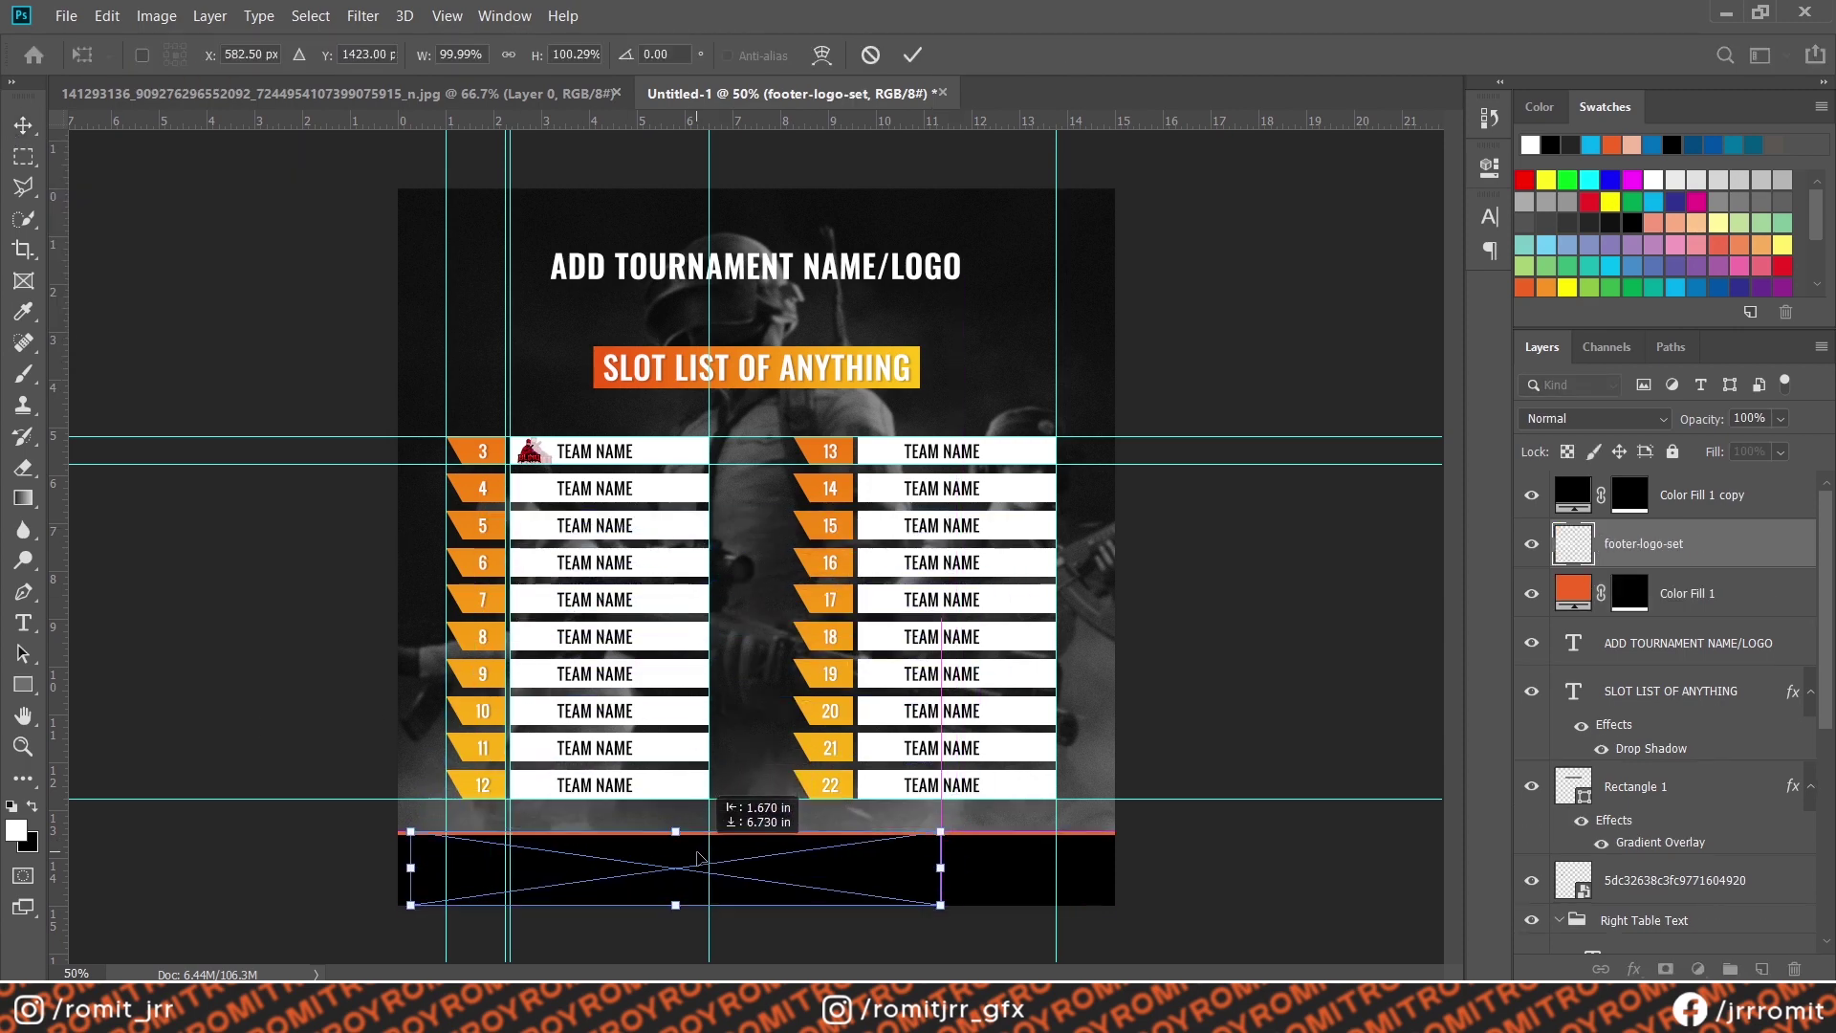
key(Return)
key(ctrl+bracketright)
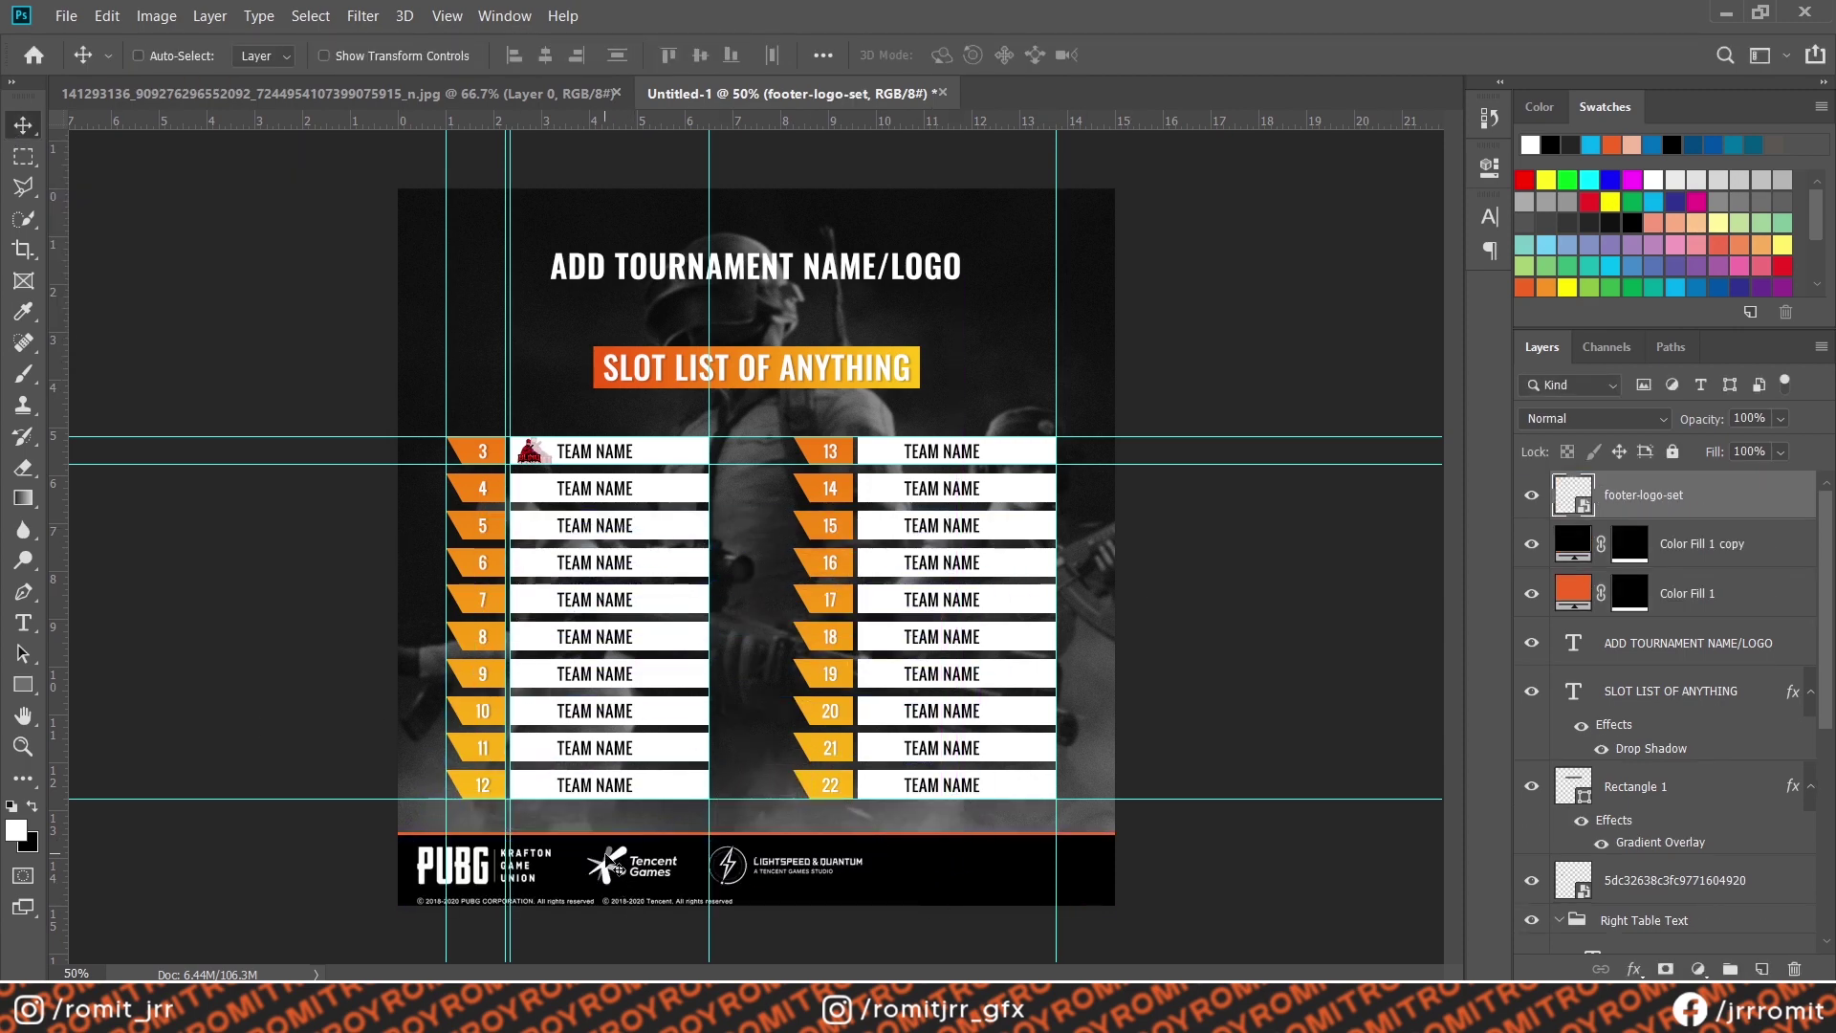
Scale the logo set down to fit the footer, then fit the view and hide guides
key(ctrl+plus)
scroll(615, 865, down, 2)
key(ctrl+t)
drag(909, 820, 870, 807)
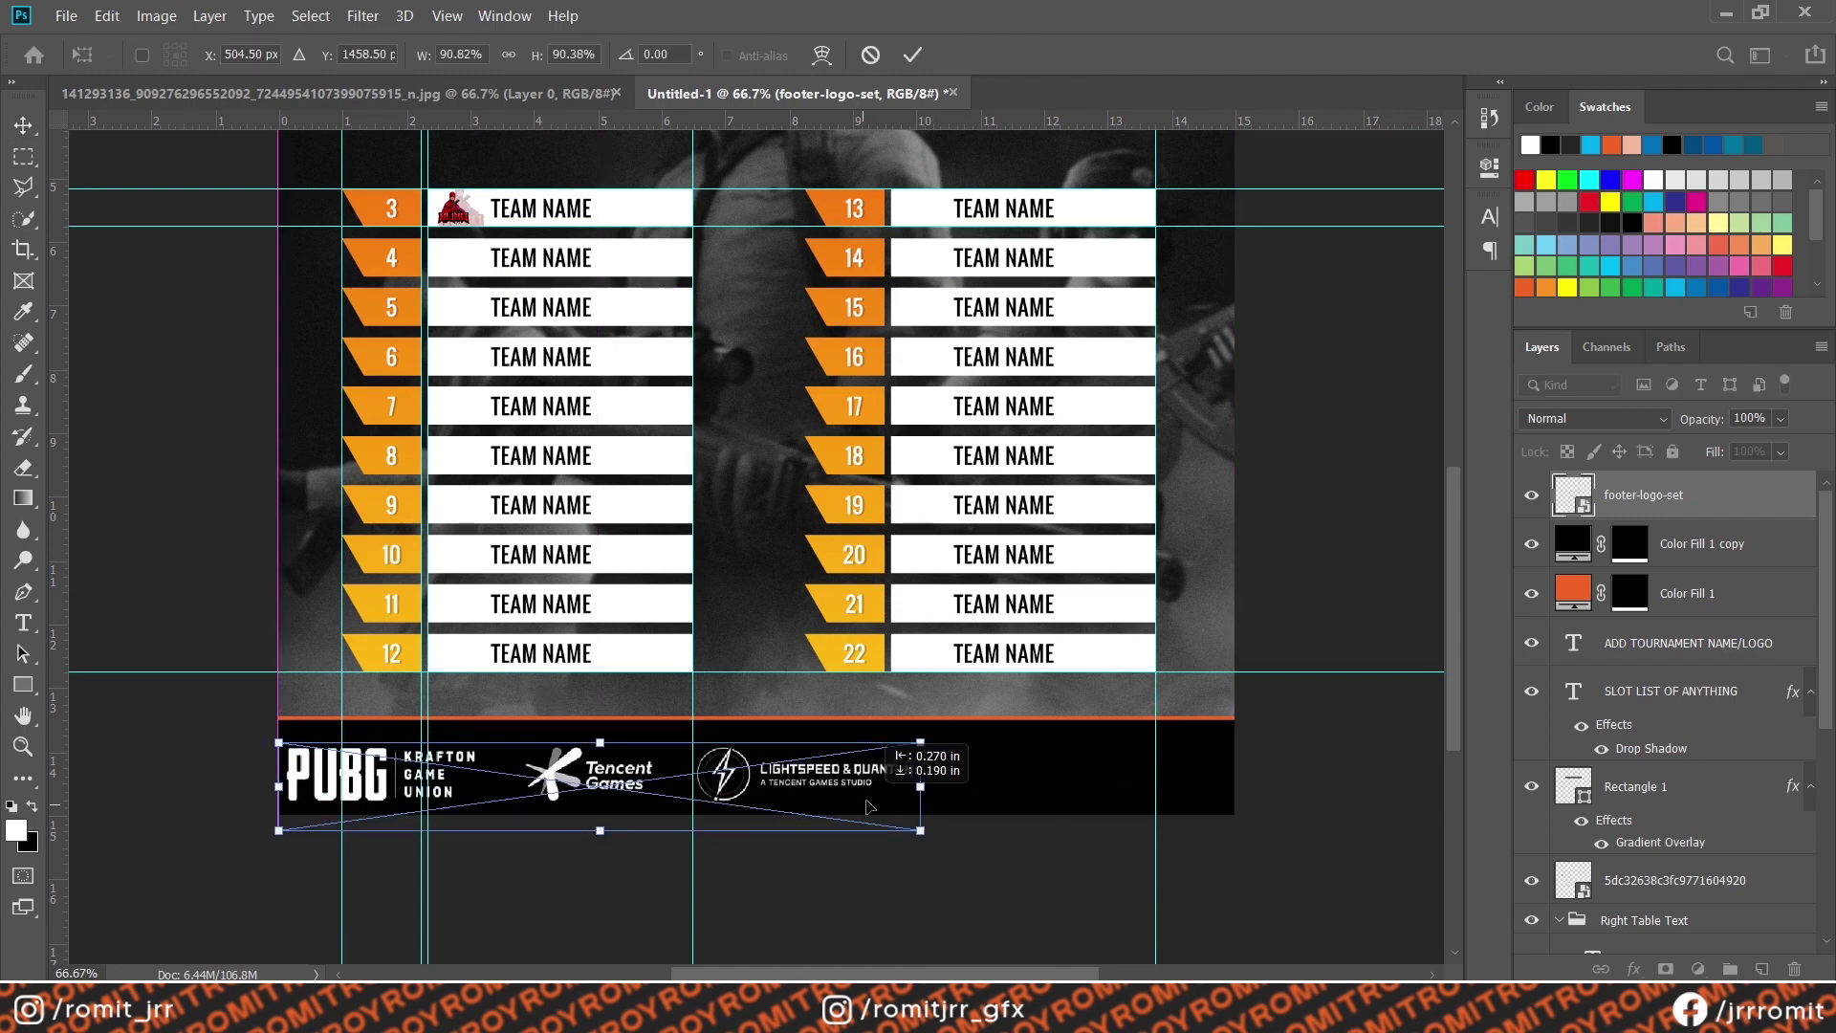
key(Return)
key(ctrl+minus)
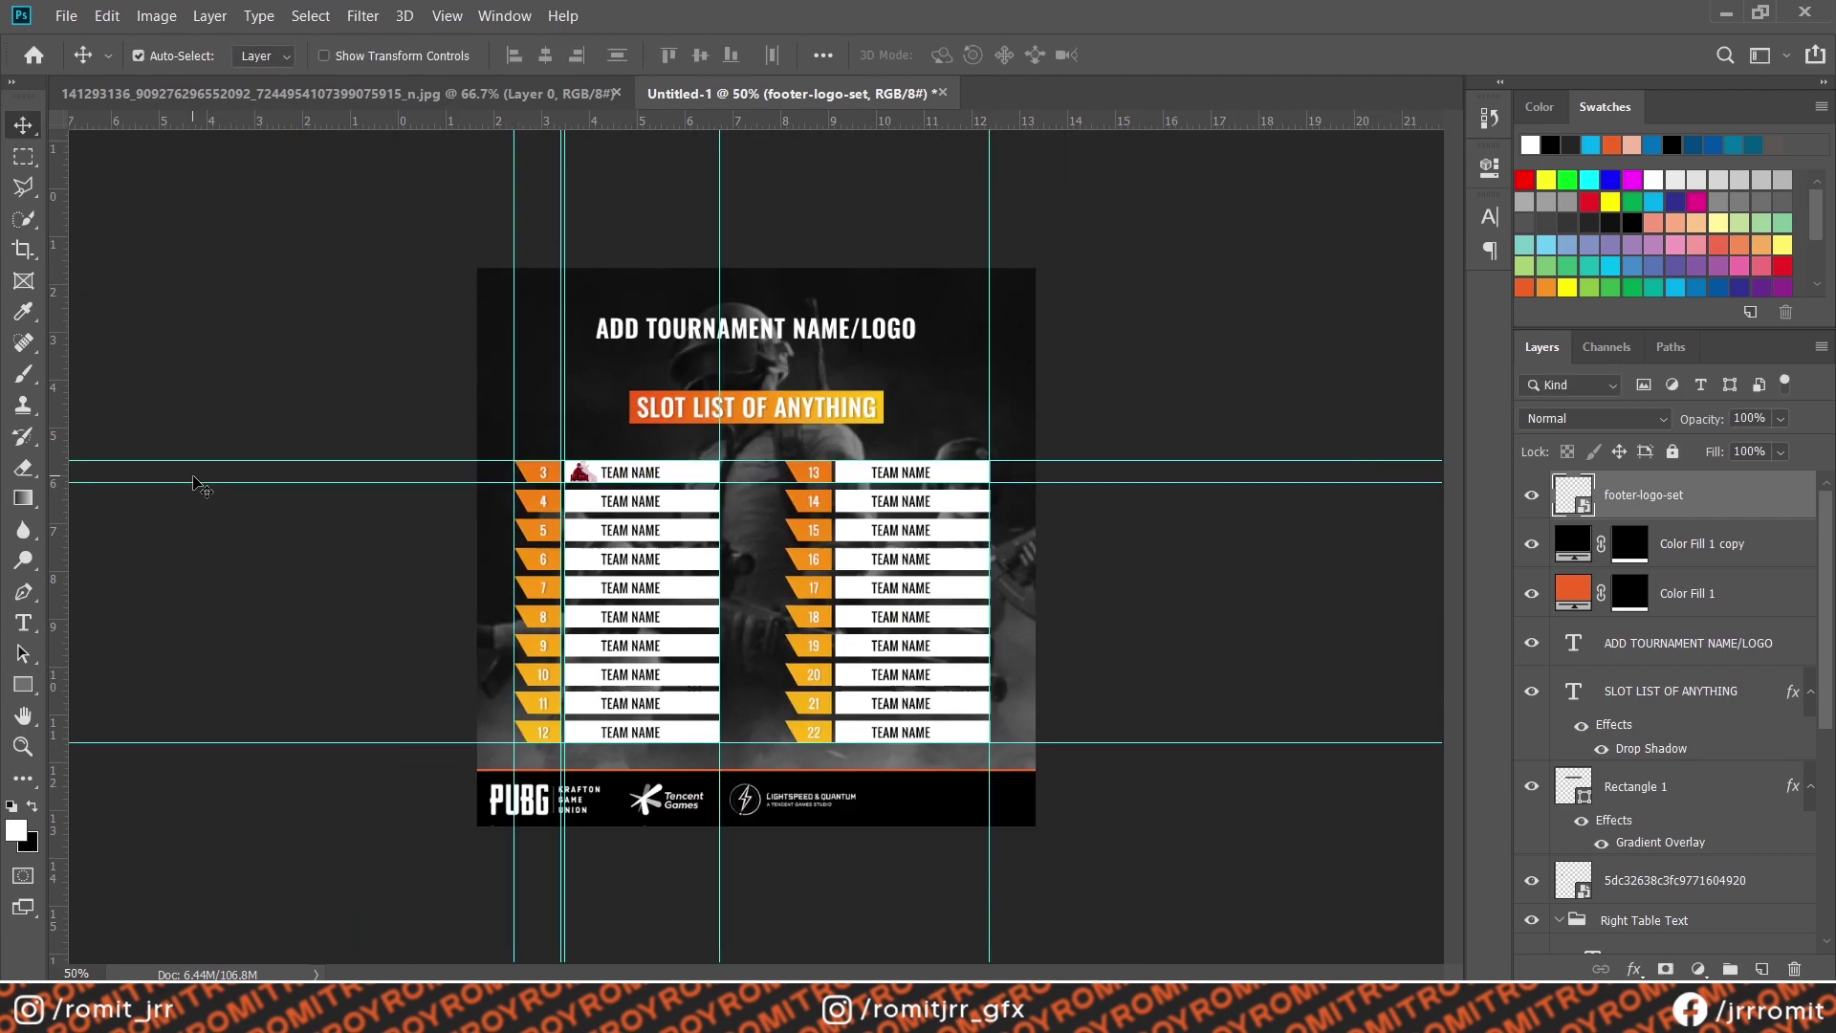
key(ctrl+semicolon)
key(ctrl+0)
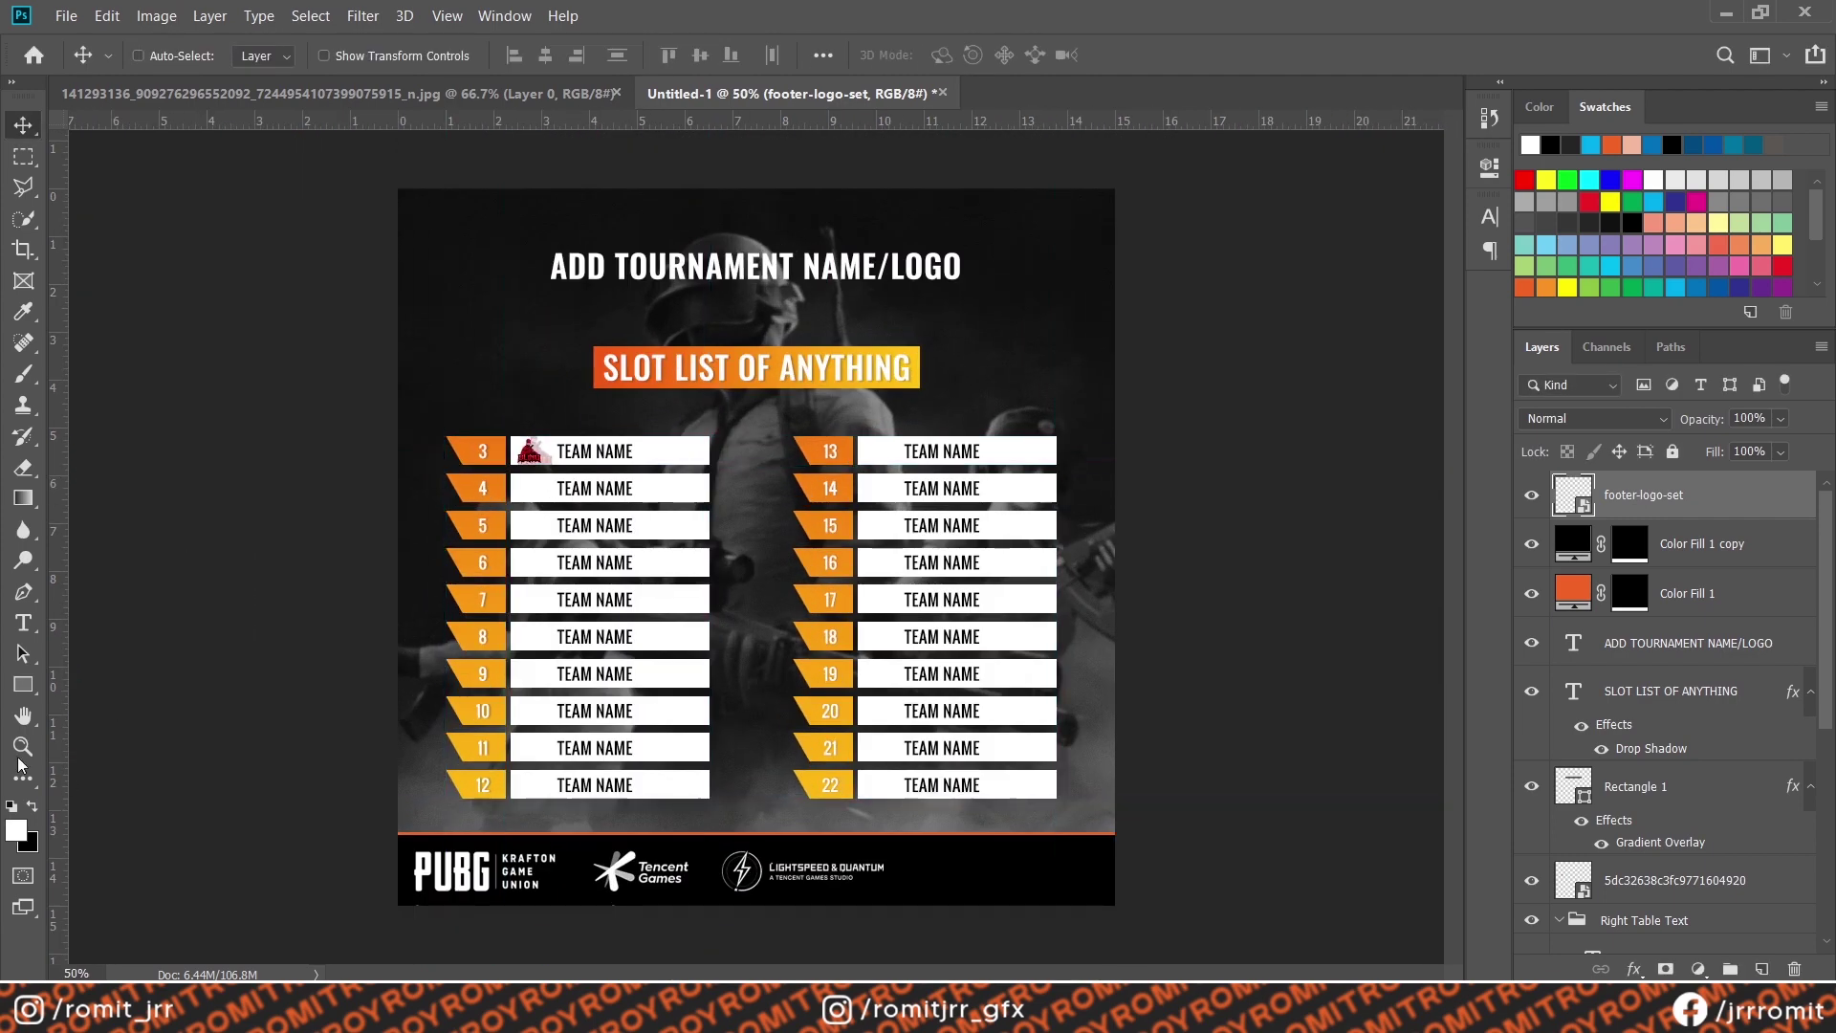
Add 'TOURNAMENT NAME' text in Regular weight, 36 pt, orange
key(t)
click(453, 354)
text(TOURNAMENT NAME)
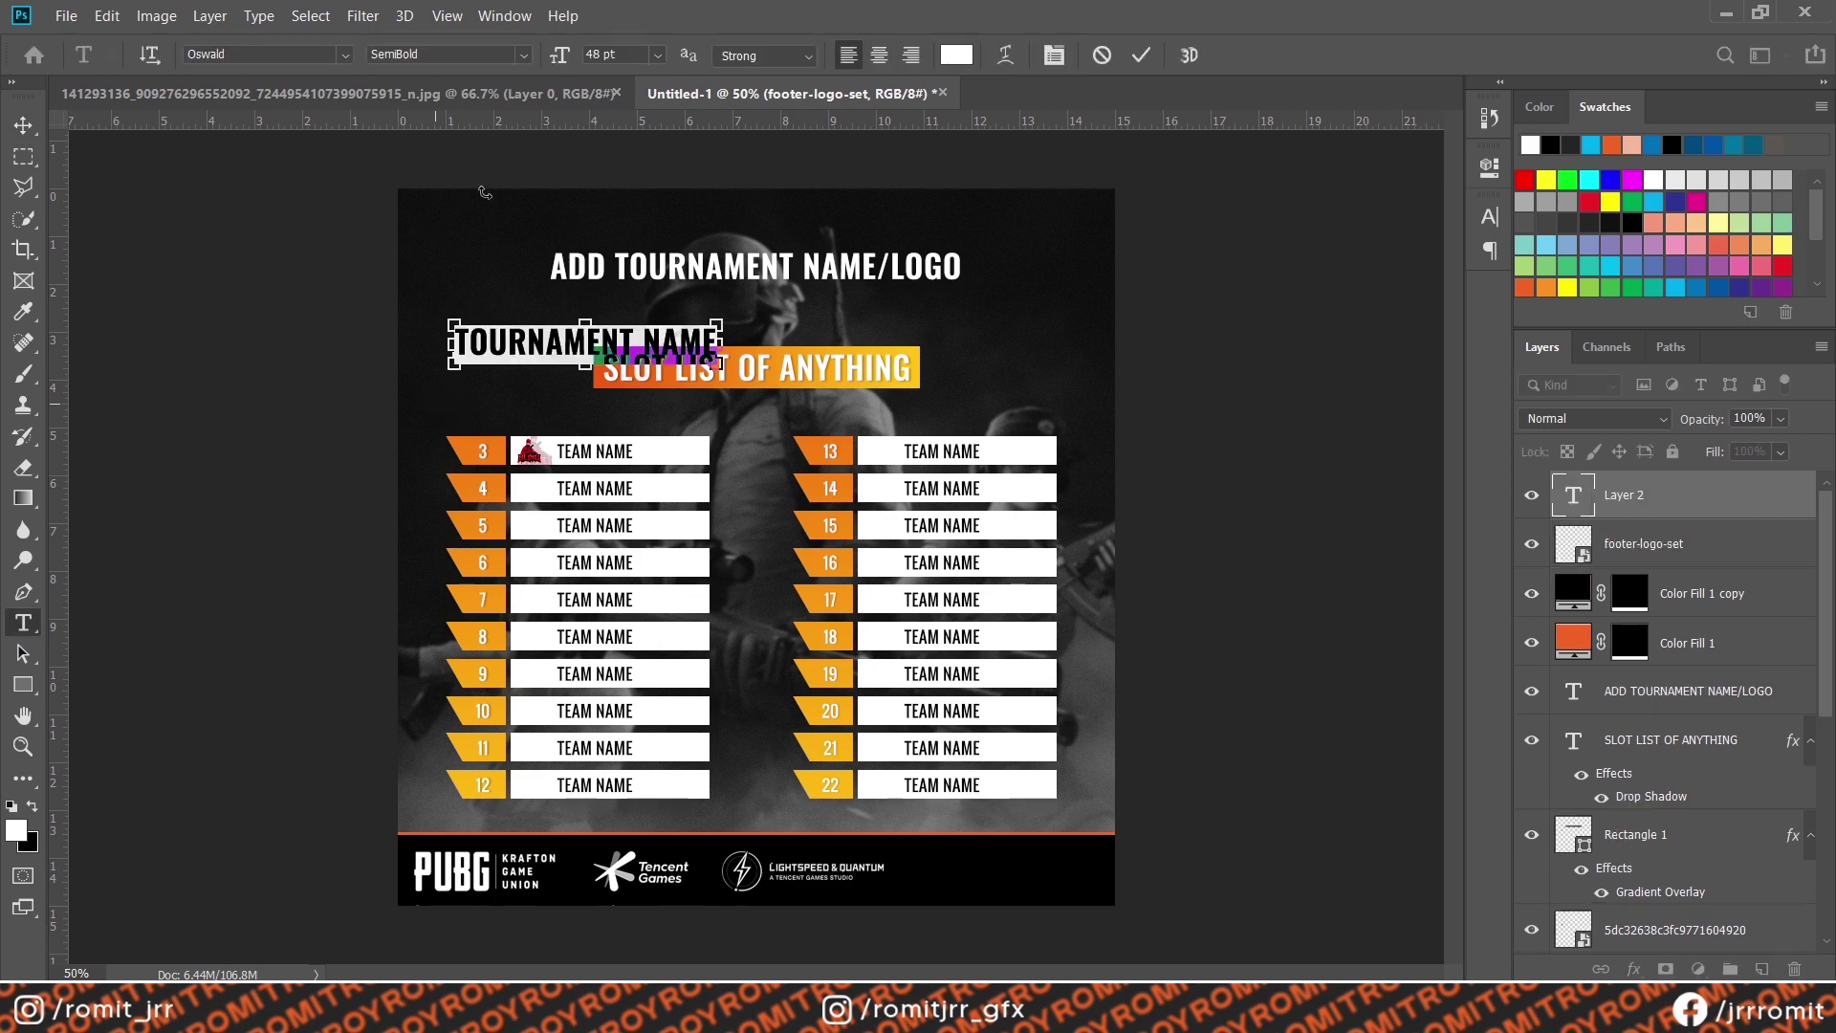
click(523, 54)
click(421, 108)
click(657, 55)
click(612, 311)
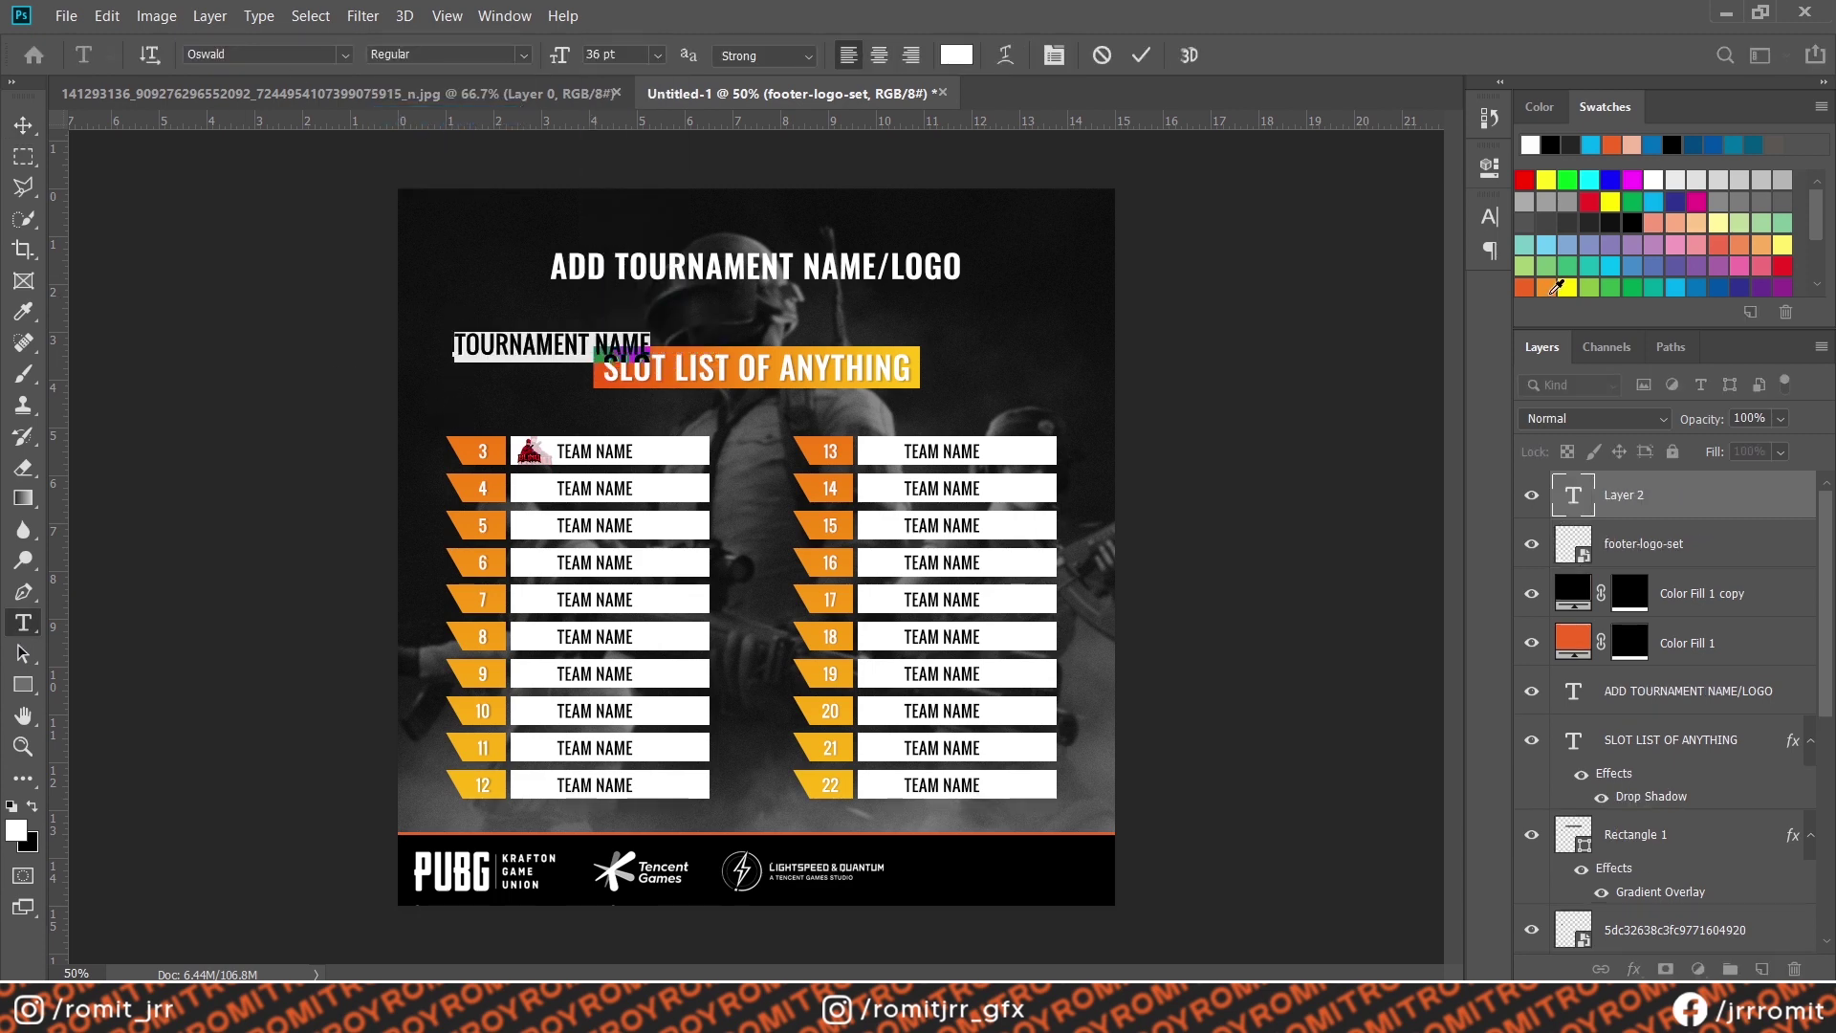
click(1556, 286)
key(ctrl+Return)
Rotate the heading -90° onto the right edge and duplicate it to the lower left edge
drag(457, 336, 751, 304)
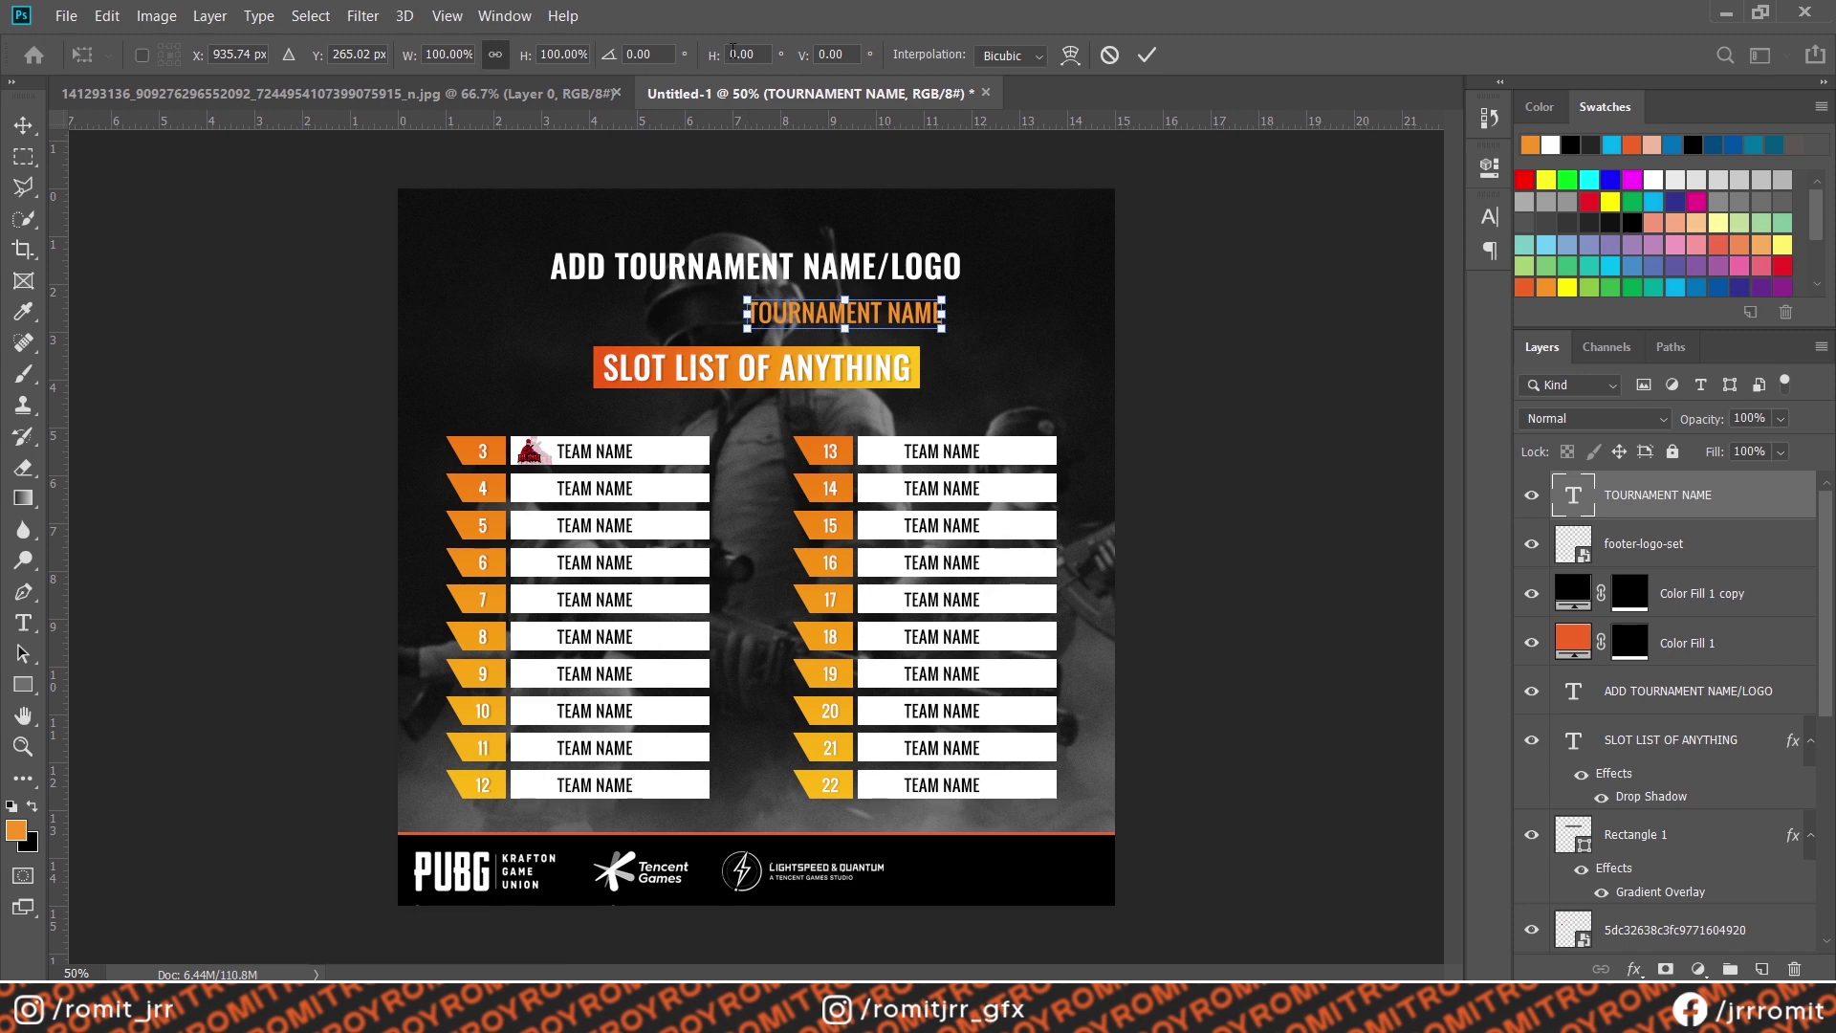
text(-90)
key(Return)
key(Return)
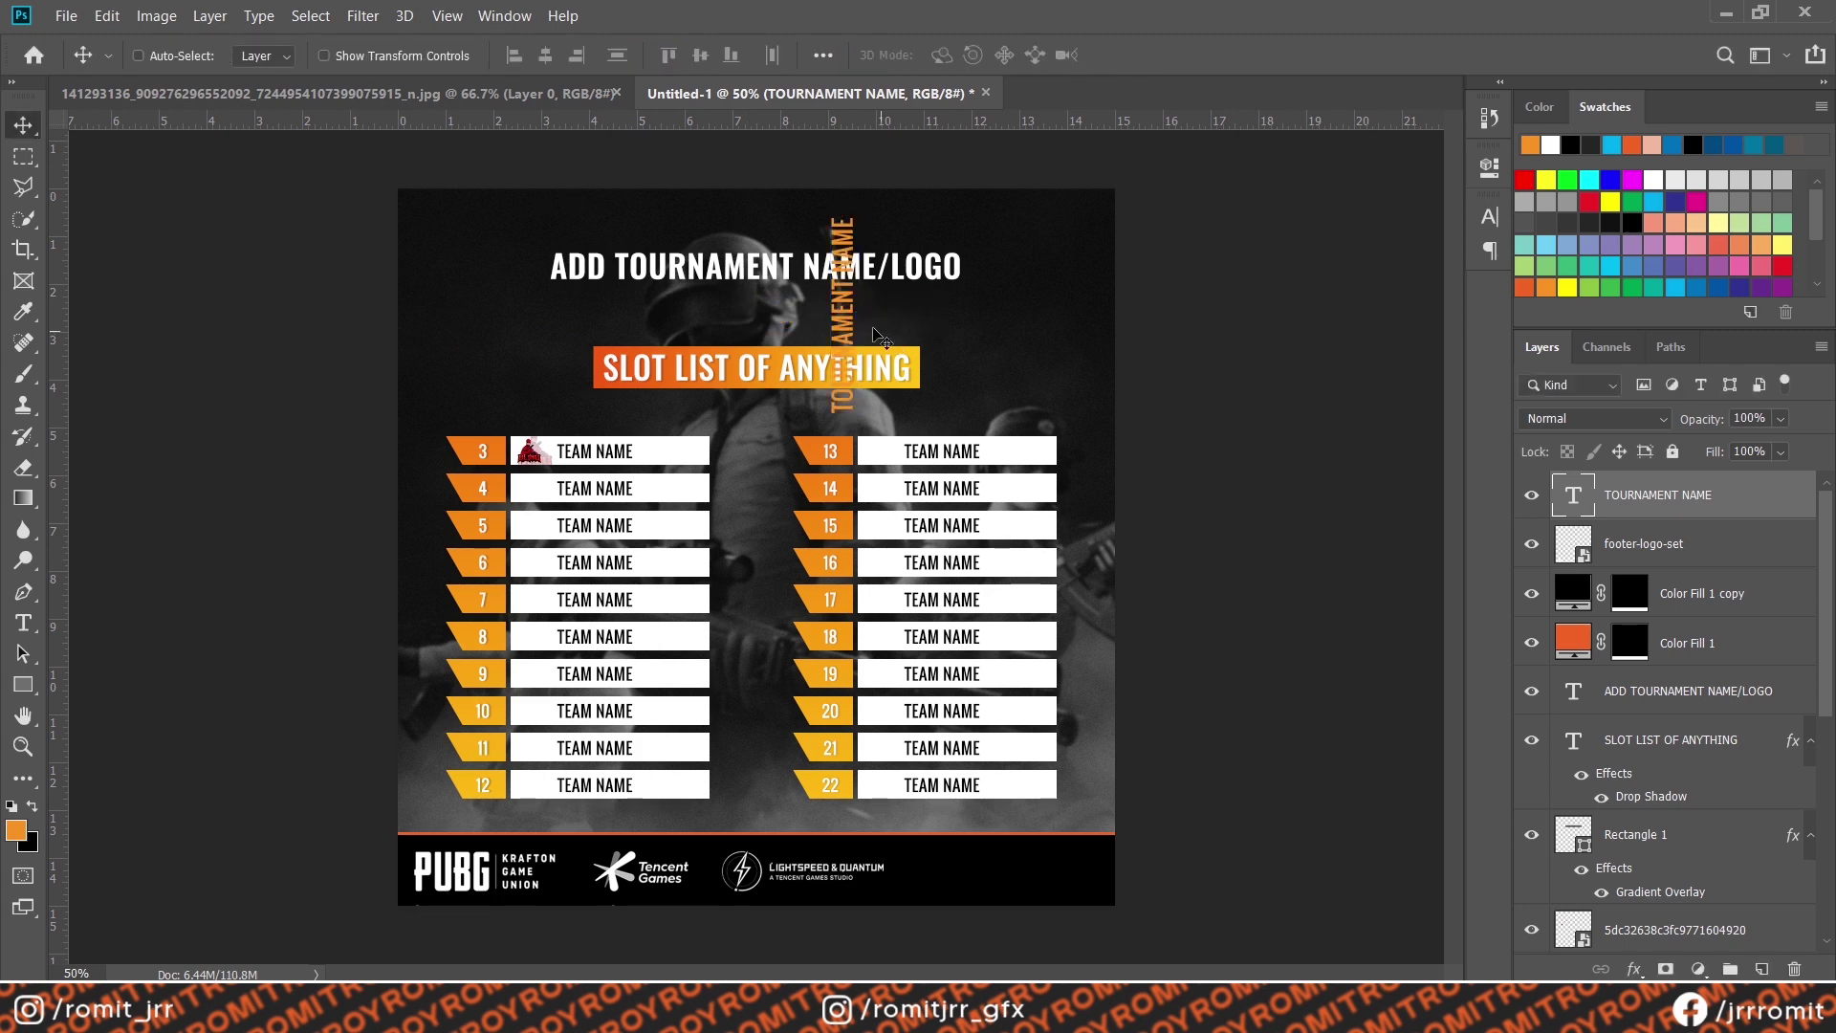
drag(942, 316, 1102, 309)
key(t)
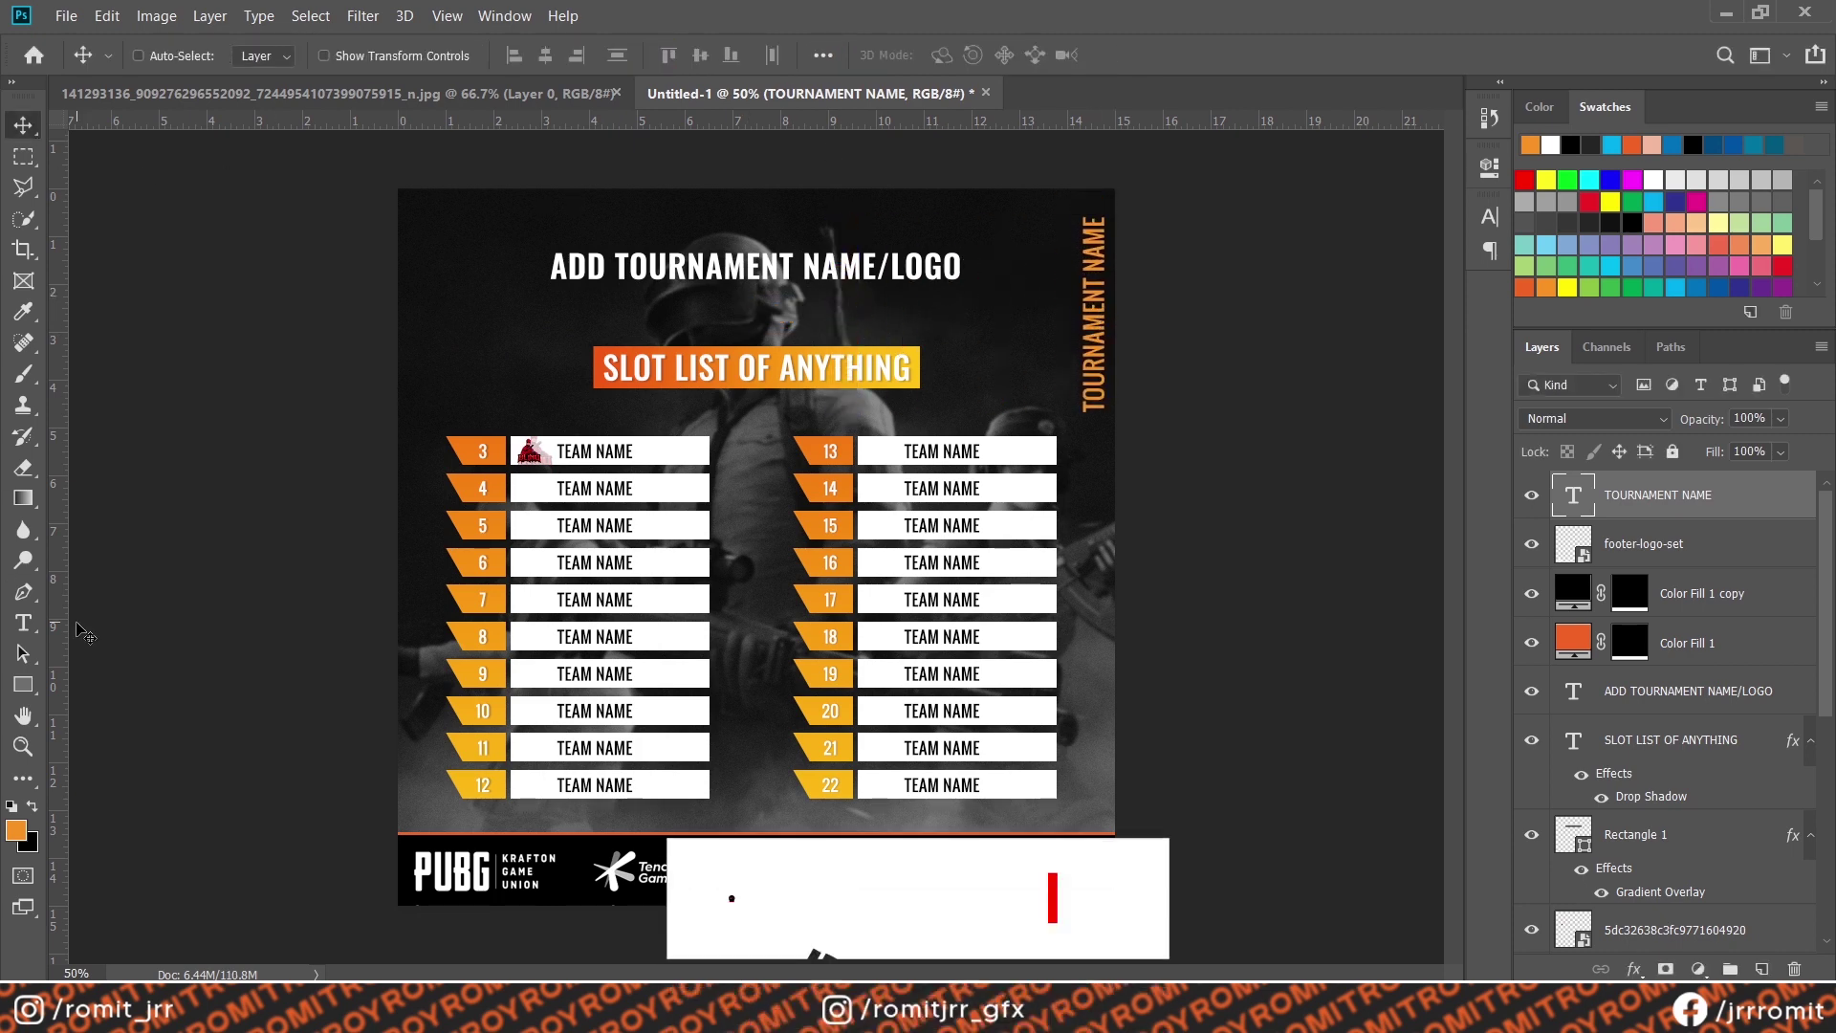
key(ctrl+s)
key(Escape)
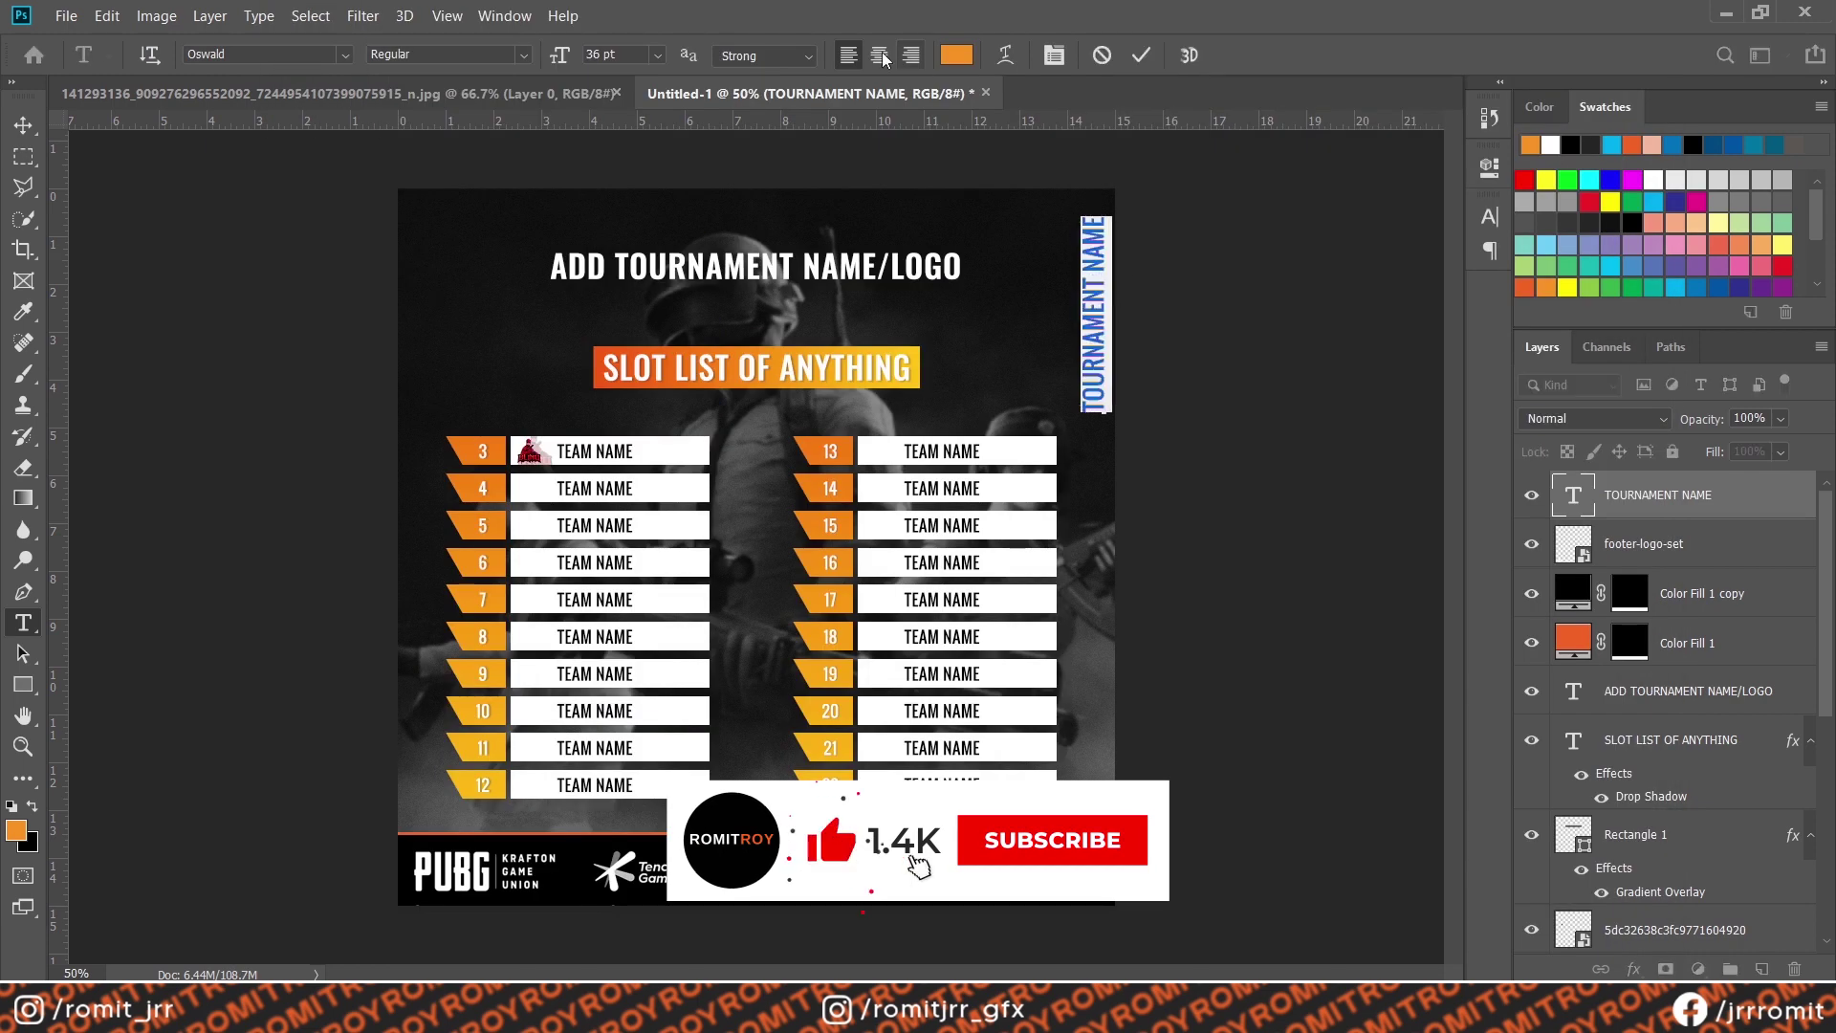
click(23, 125)
key(shift+Up)
key(shift+Up)
key(shift+Up)
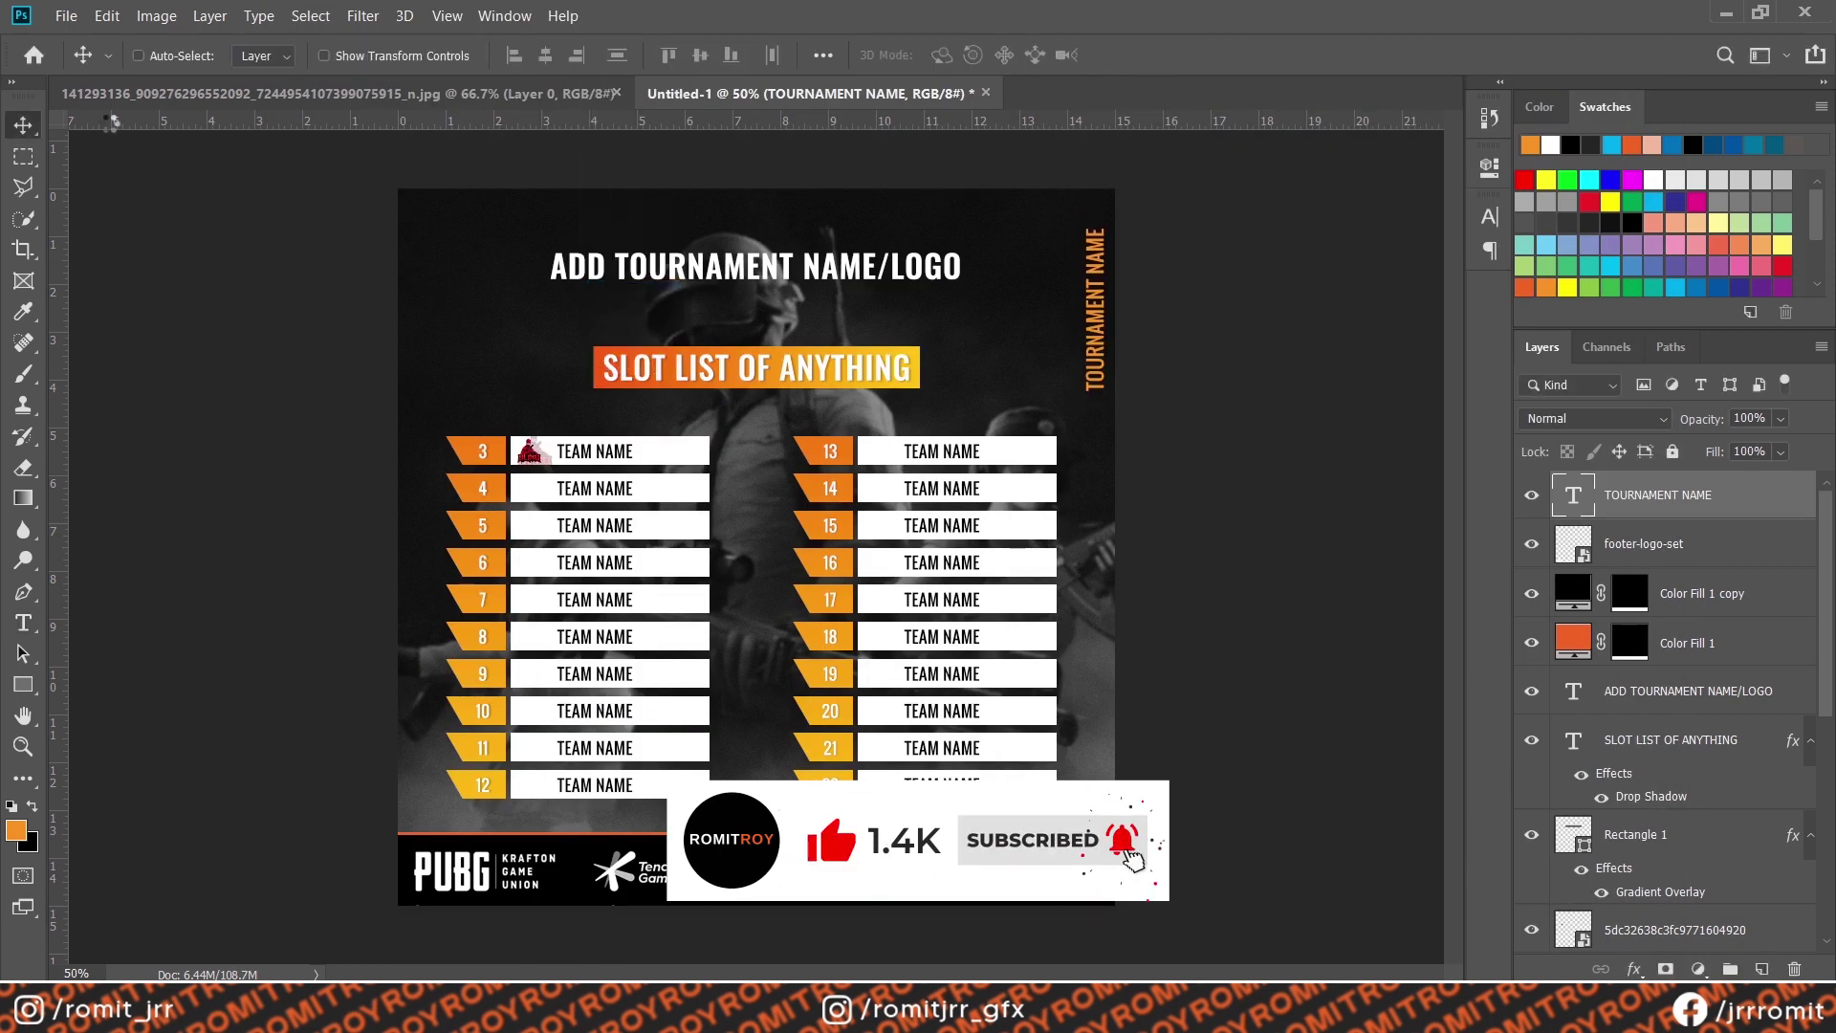
key(shift+Up)
key(shift+Up)
key(shift+Up)
drag(1095, 287, 417, 710)
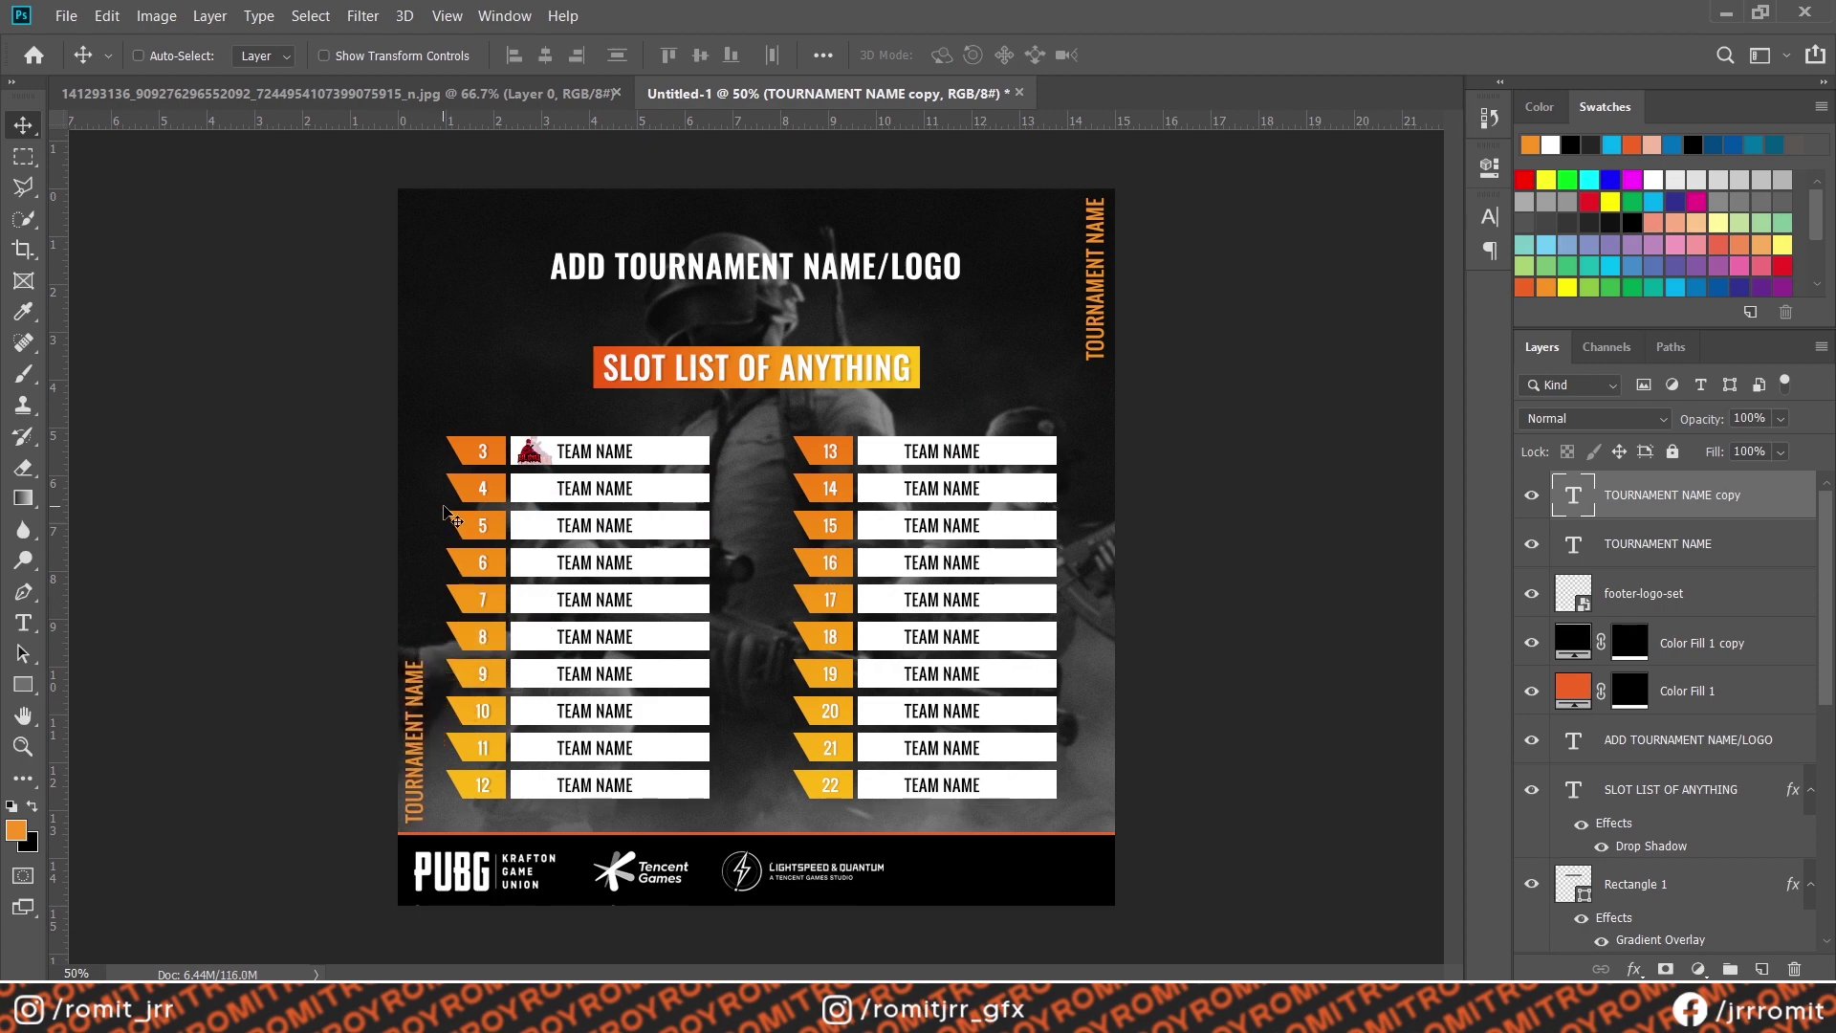
Check the reference design, then type SLOT LIST between the tables in MADE Soulmaze Outline
click(535, 93)
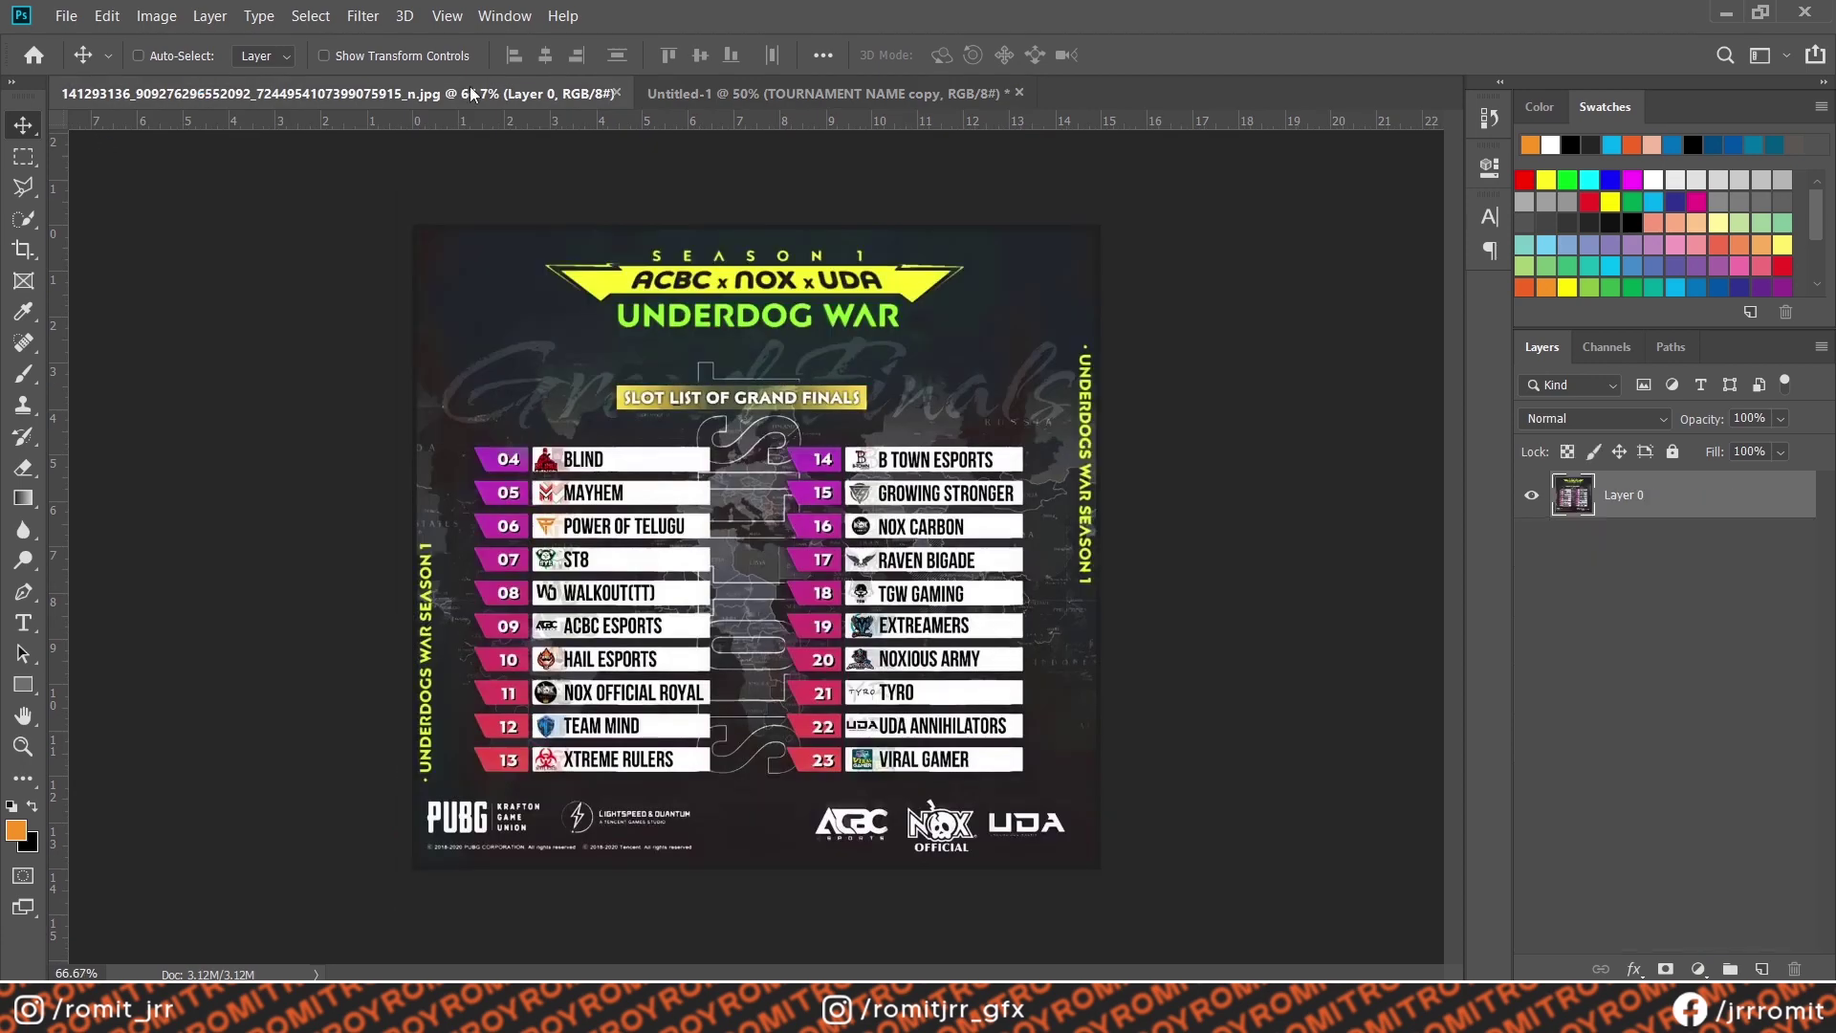
click(776, 95)
key(t)
click(747, 672)
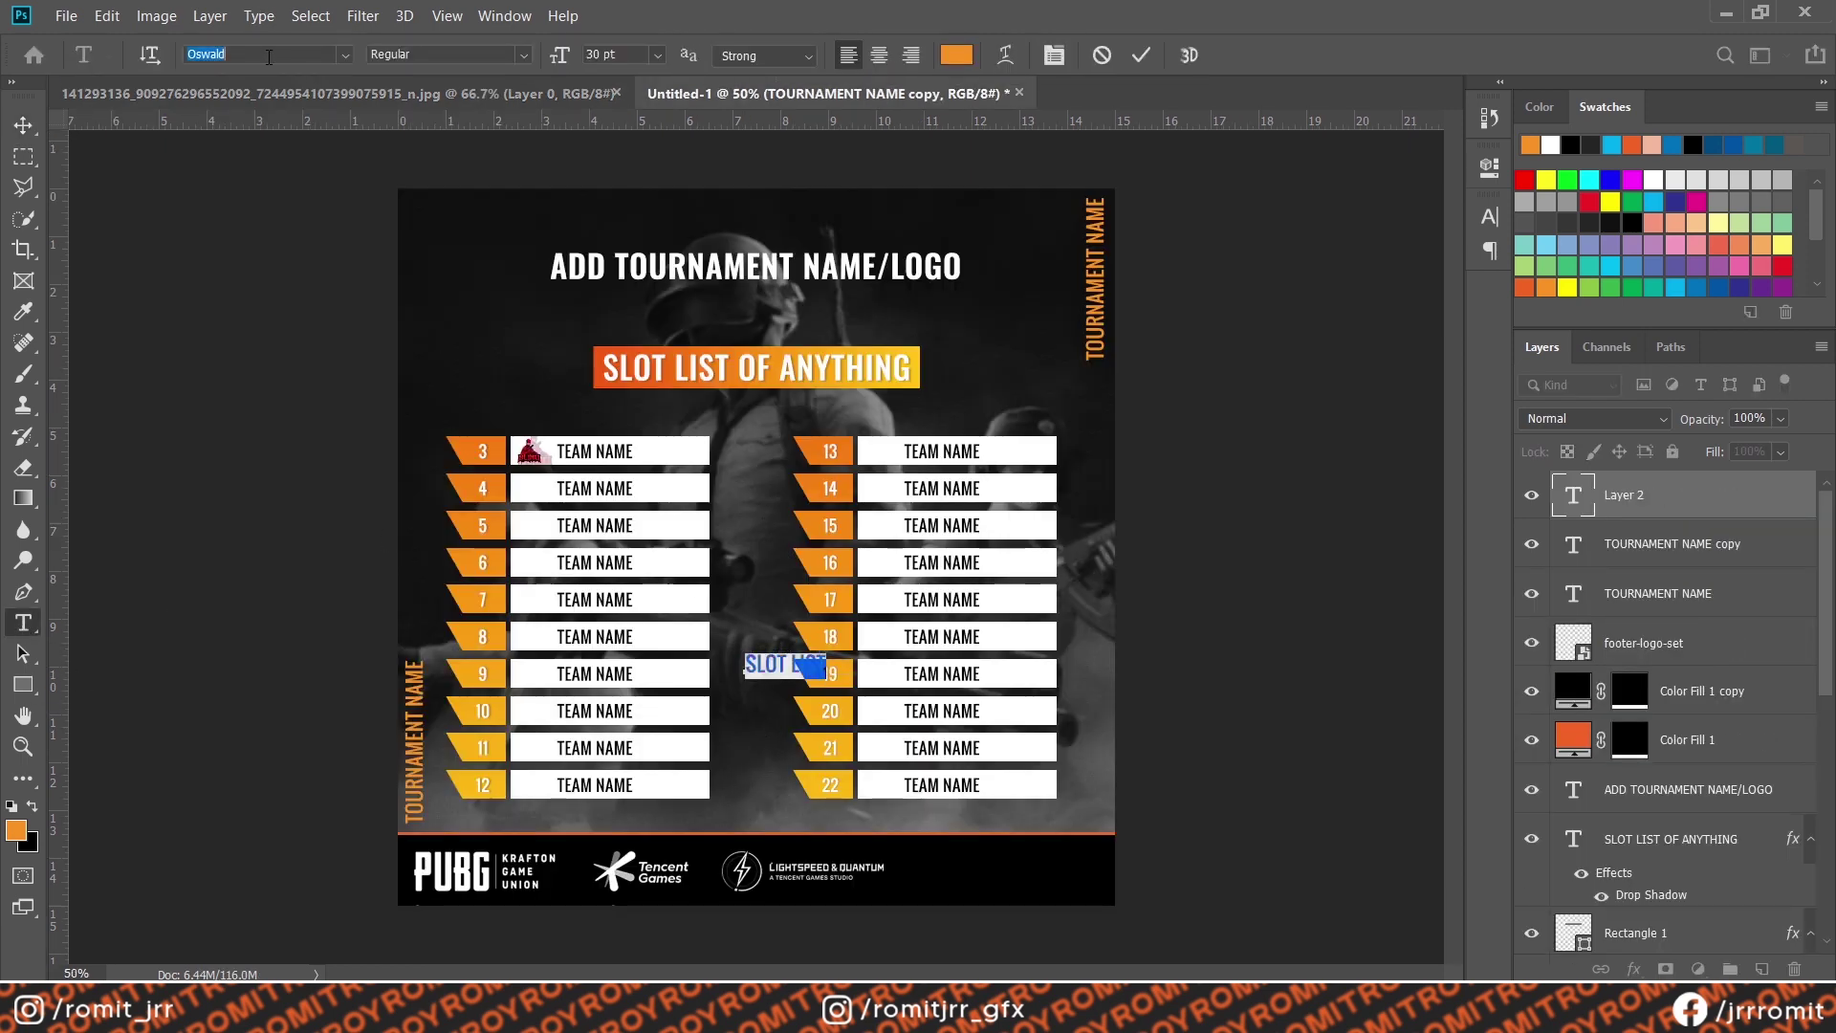
text(MADE S)
key(Down)
key(Down)
key(Down)
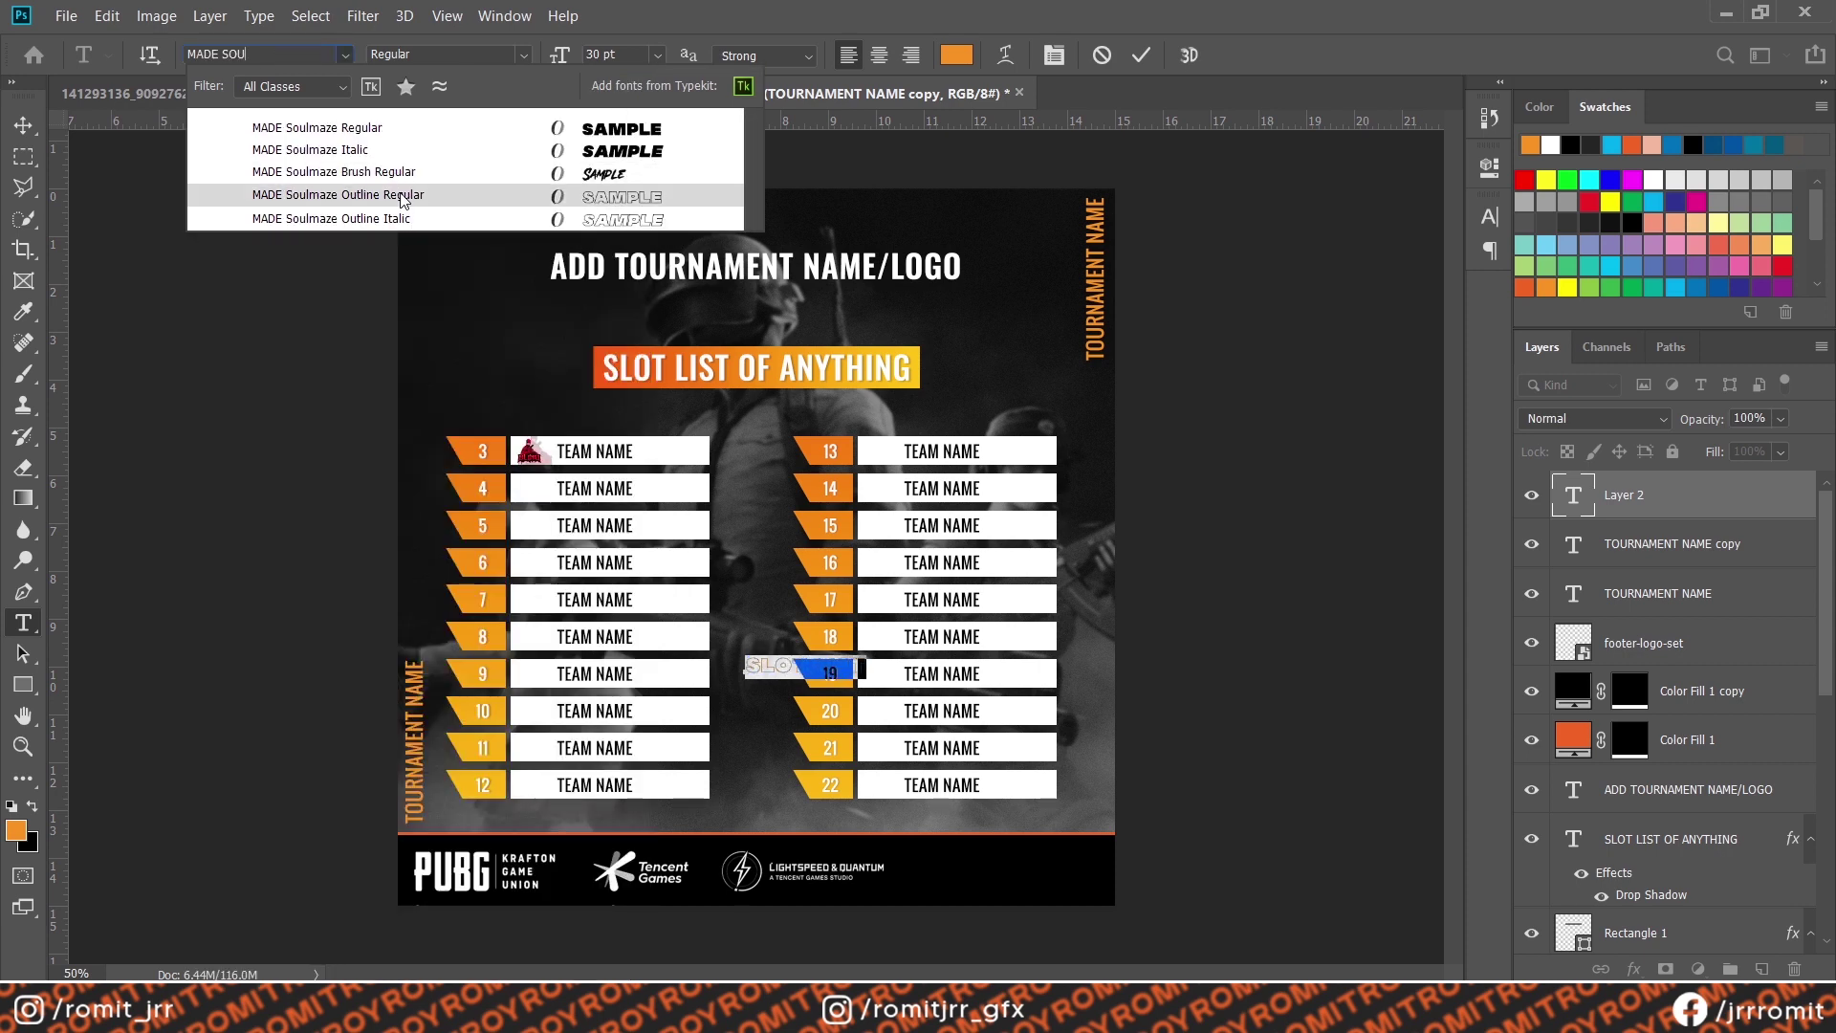
key(Return)
drag(557, 58, 612, 58)
click(22, 125)
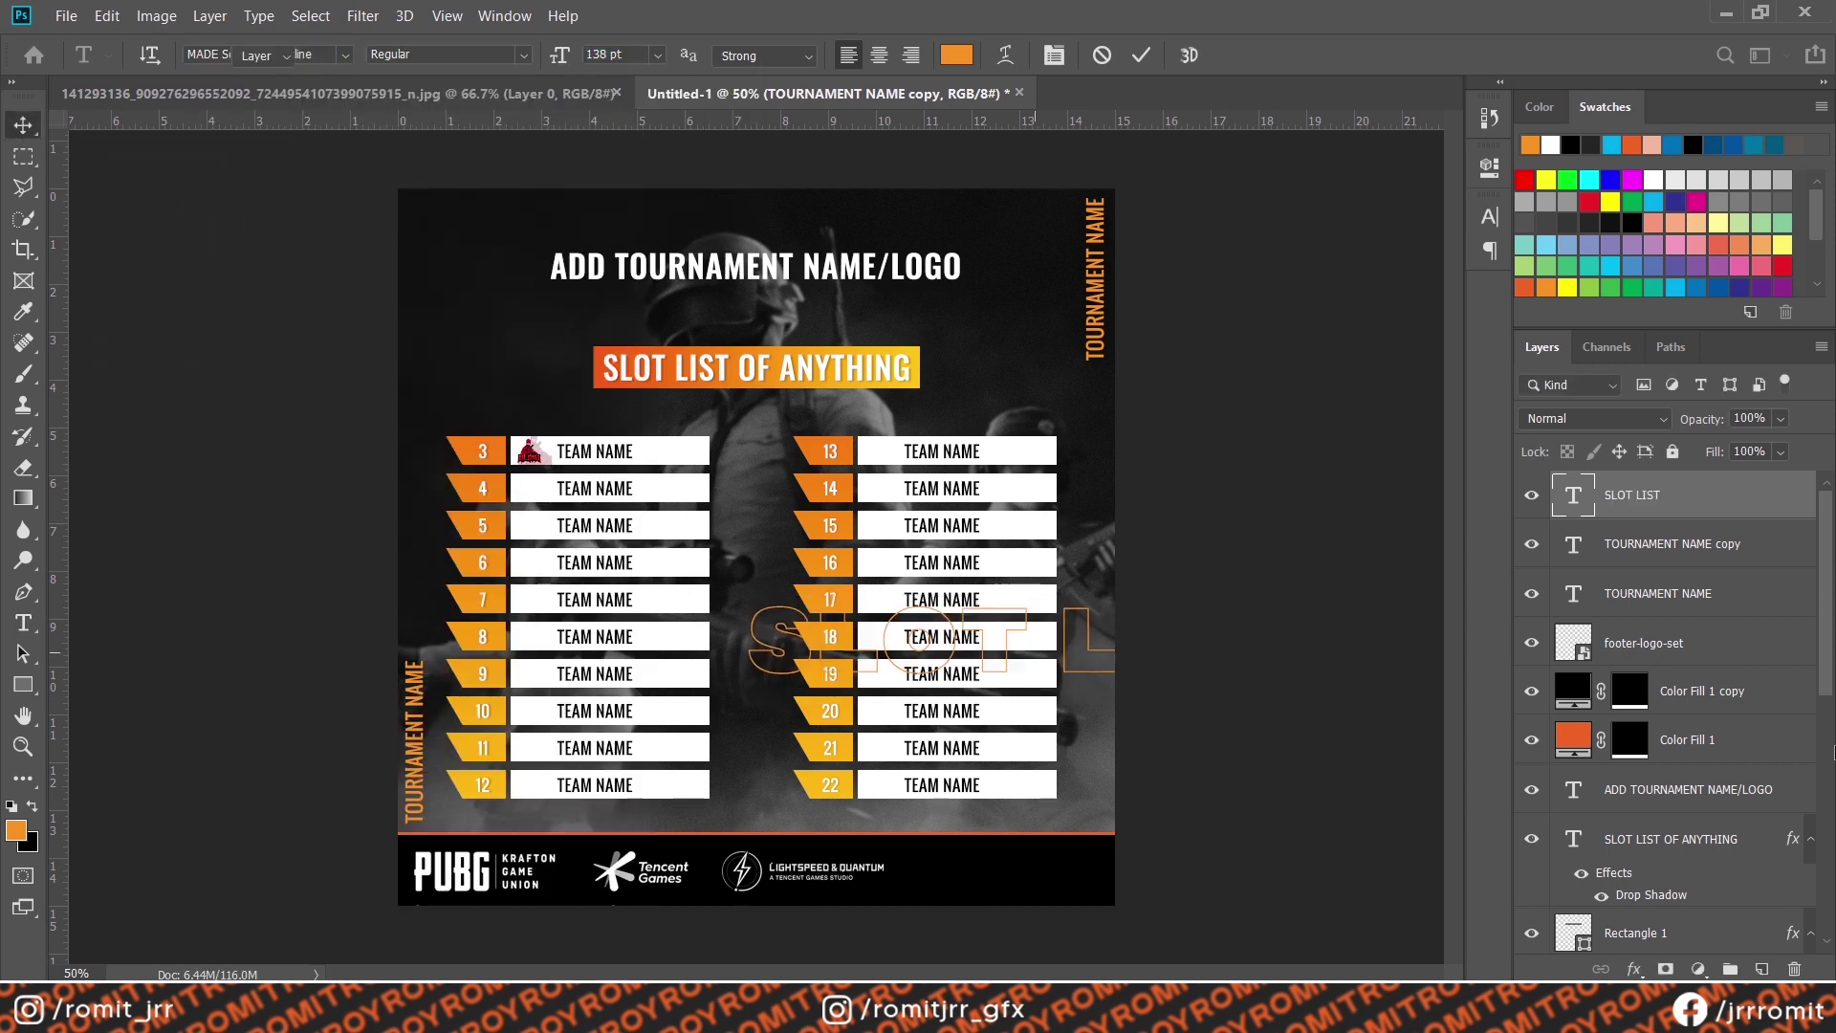
Move the SLOT LIST layer behind the tables and rotate it -90° to the page centre
mouse_move(1645, 494)
mouse_down()
mouse_move(1618, 976)
mouse_move(1626, 808)
mouse_up()
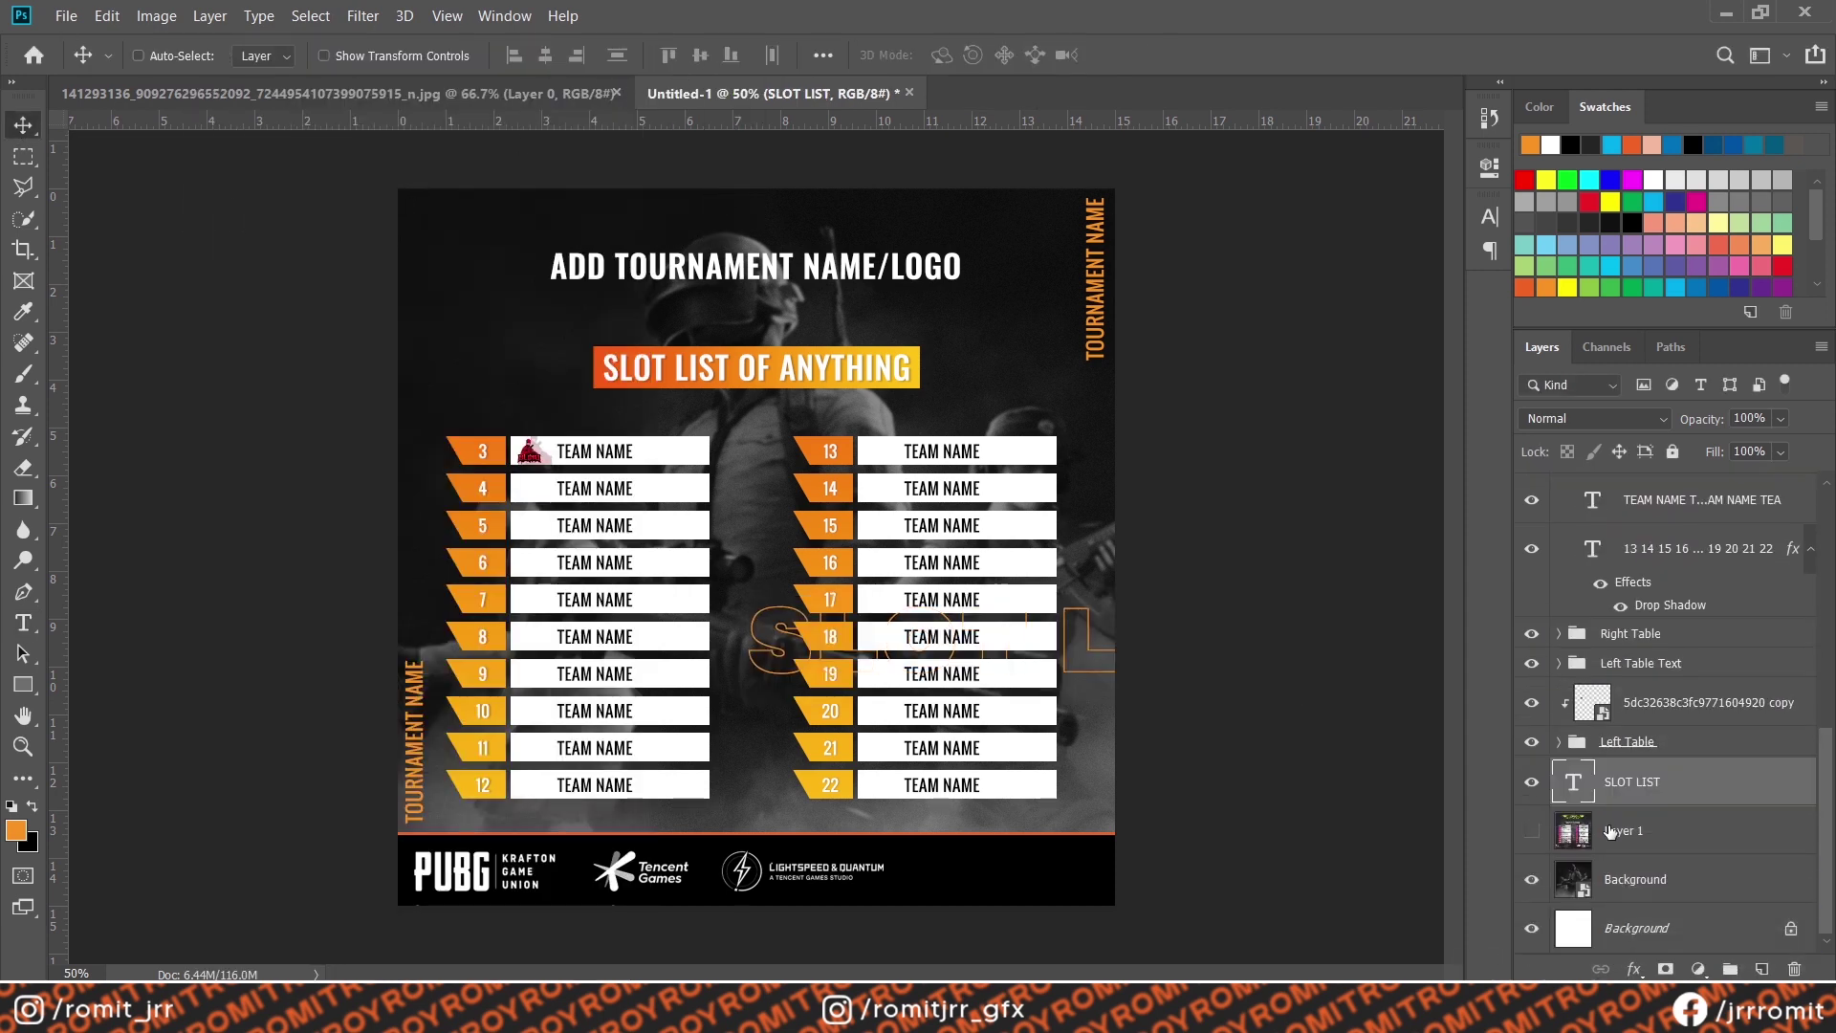
key(ctrl+t)
text(-90)
key(Return)
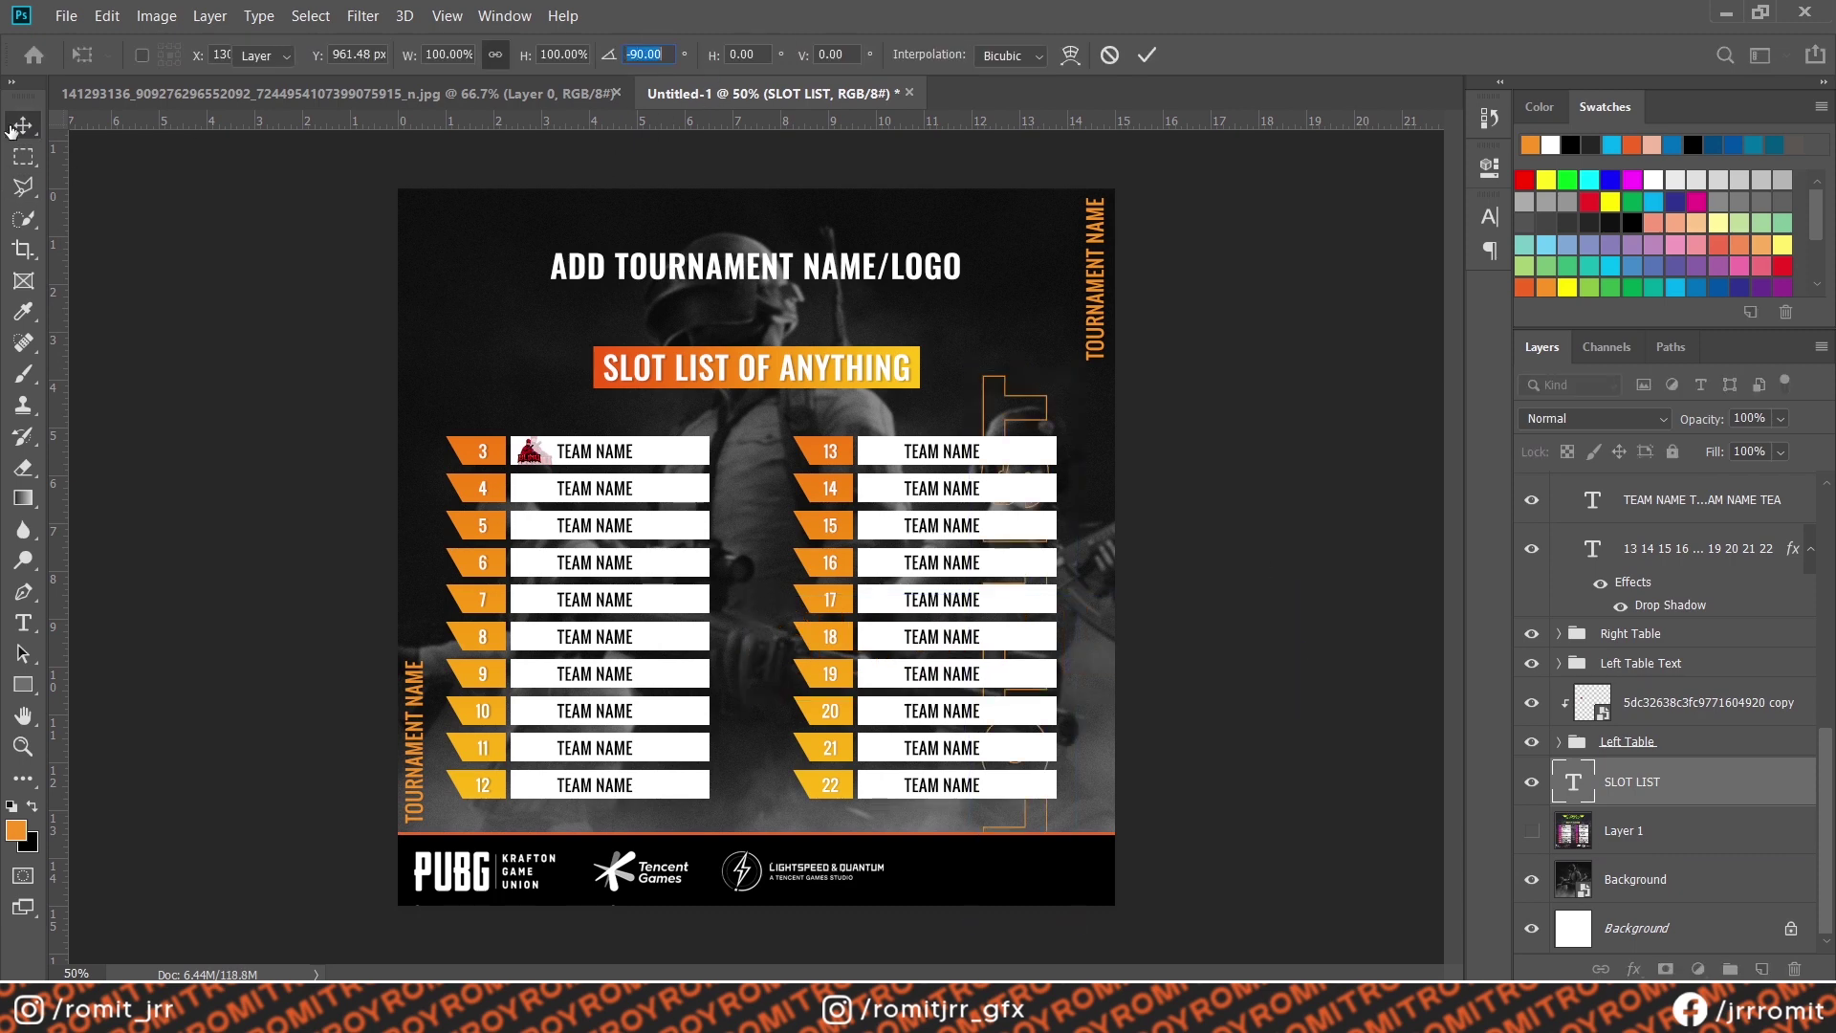
key(Return)
drag(988, 491, 728, 417)
Set SLOT LIST to 72 pt and centre it between the two columns
key(t)
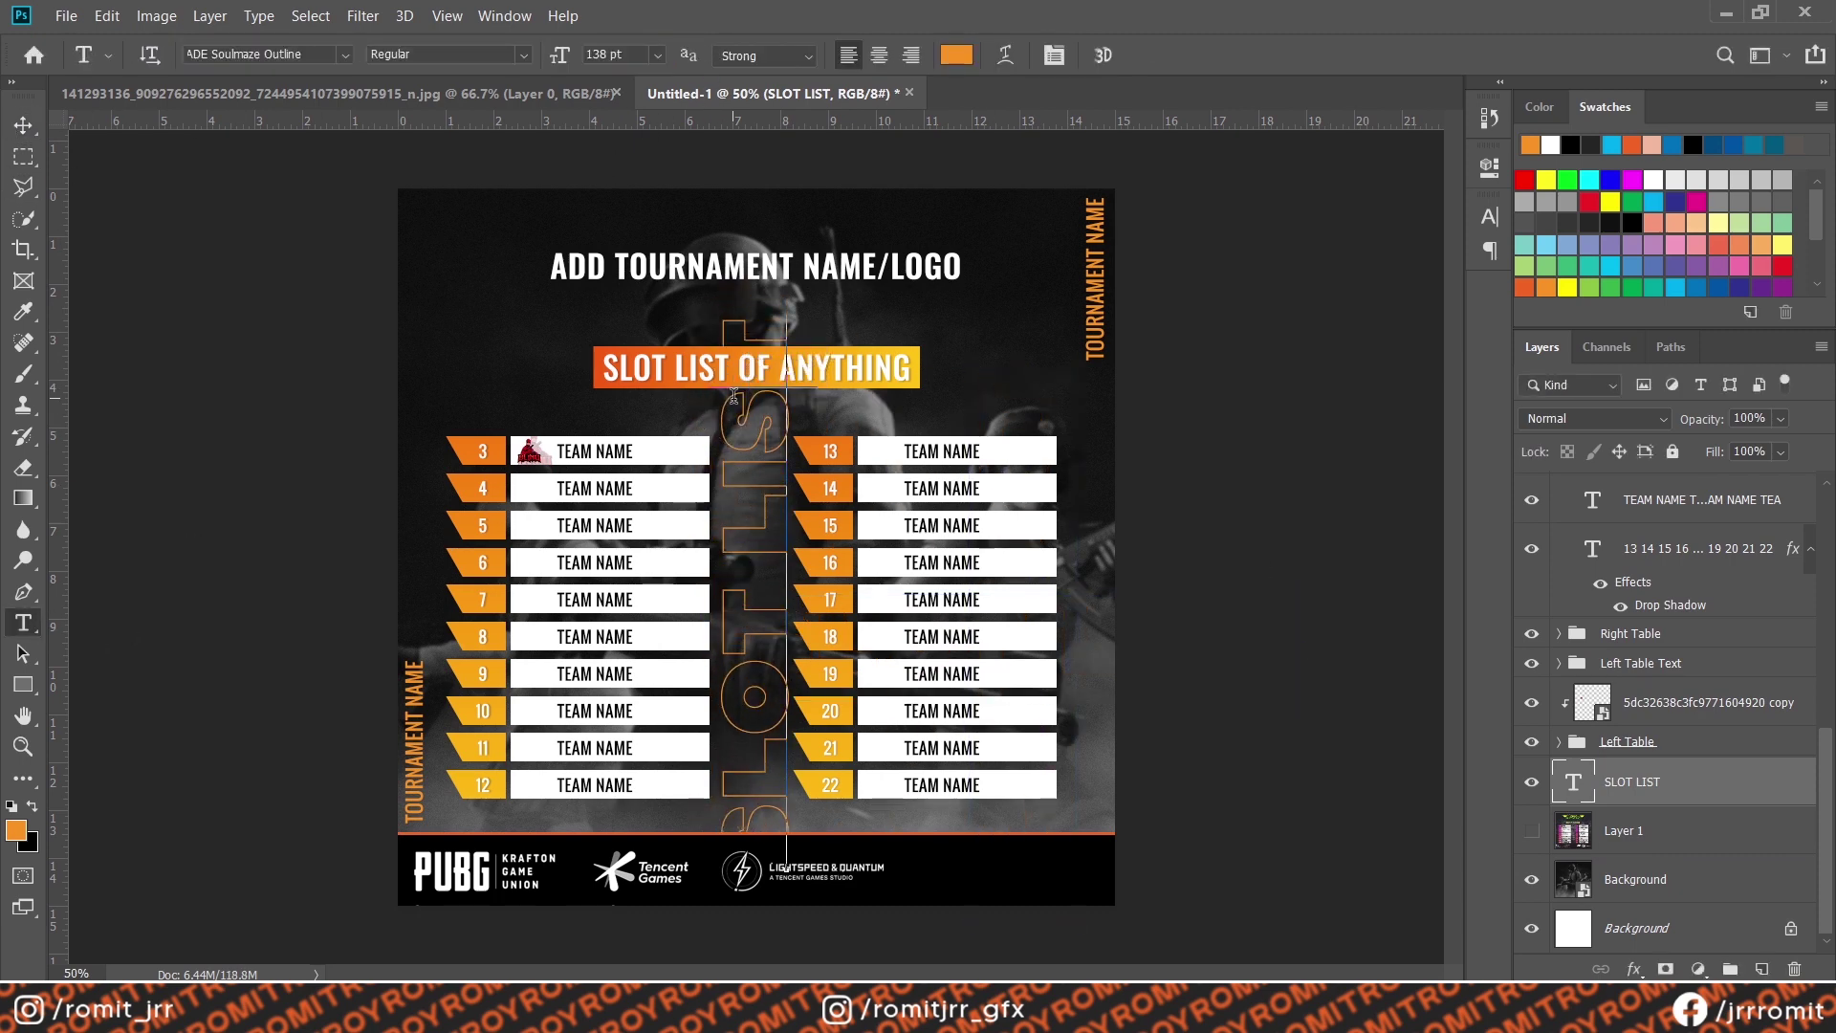
click(755, 536)
key(ctrl+a)
click(656, 54)
click(614, 335)
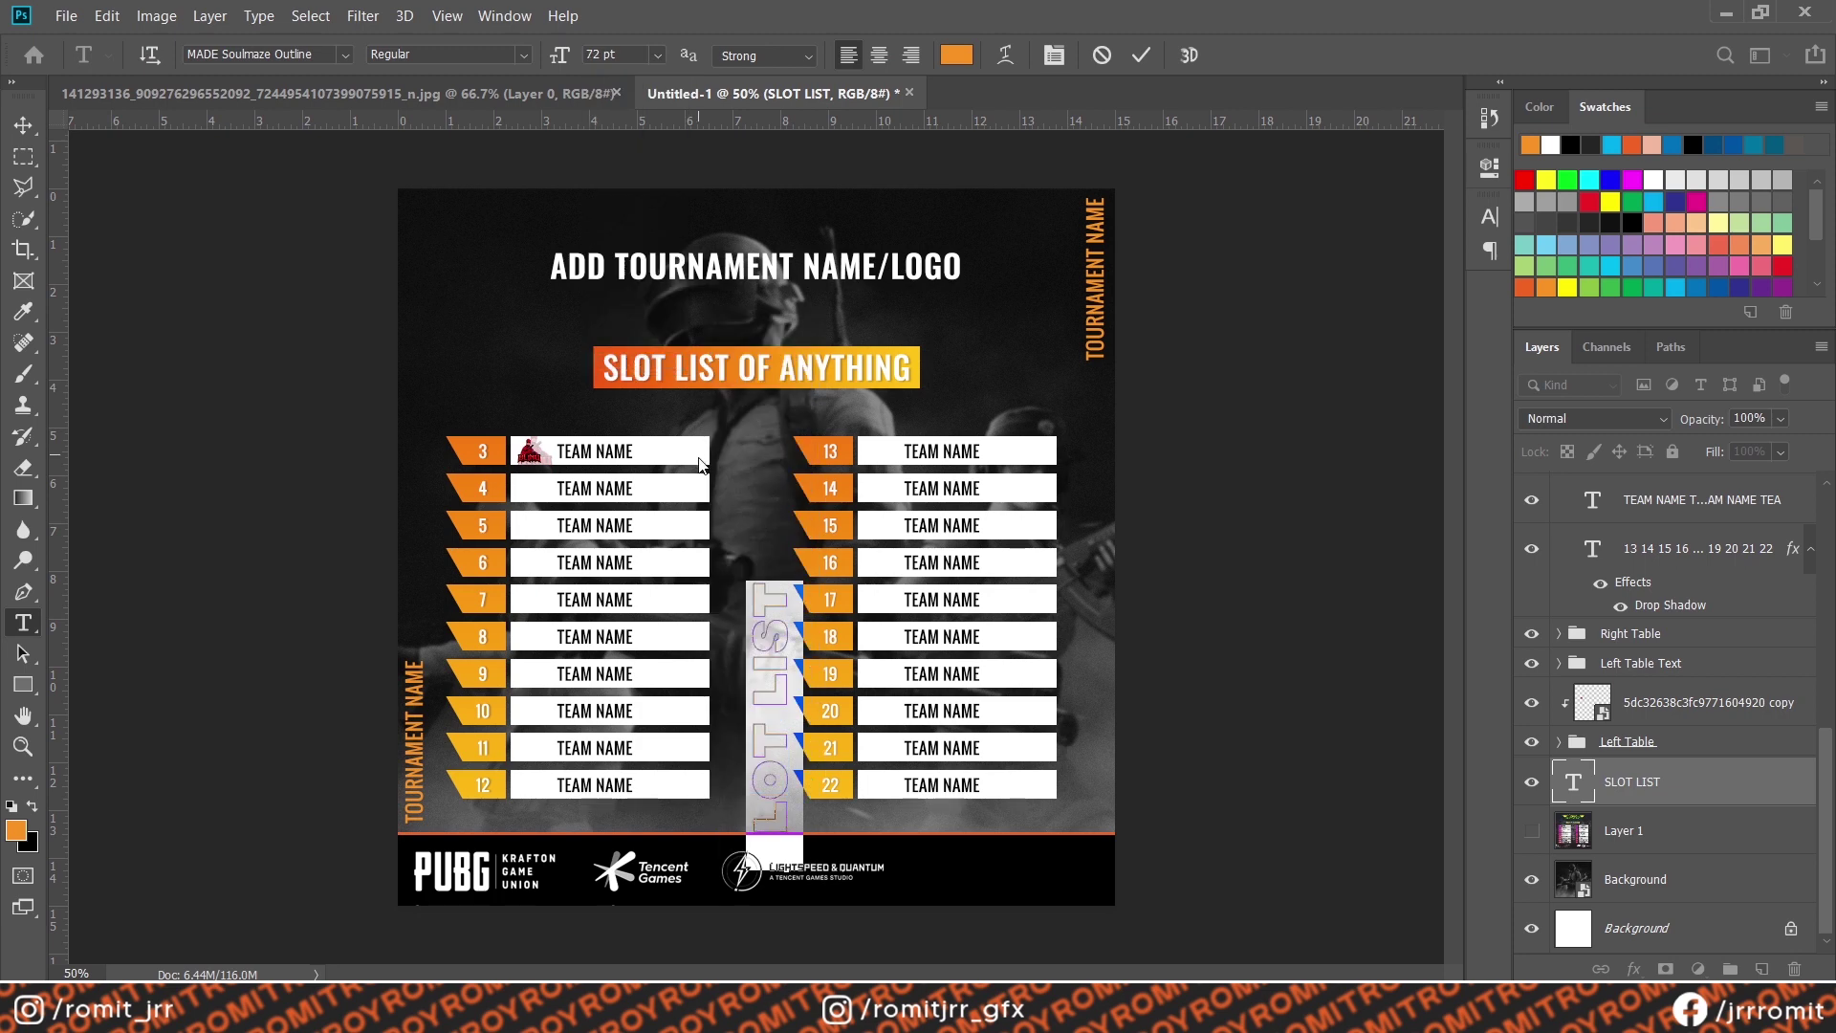
key(ctrl+Return)
key(v)
drag(779, 574, 775, 561)
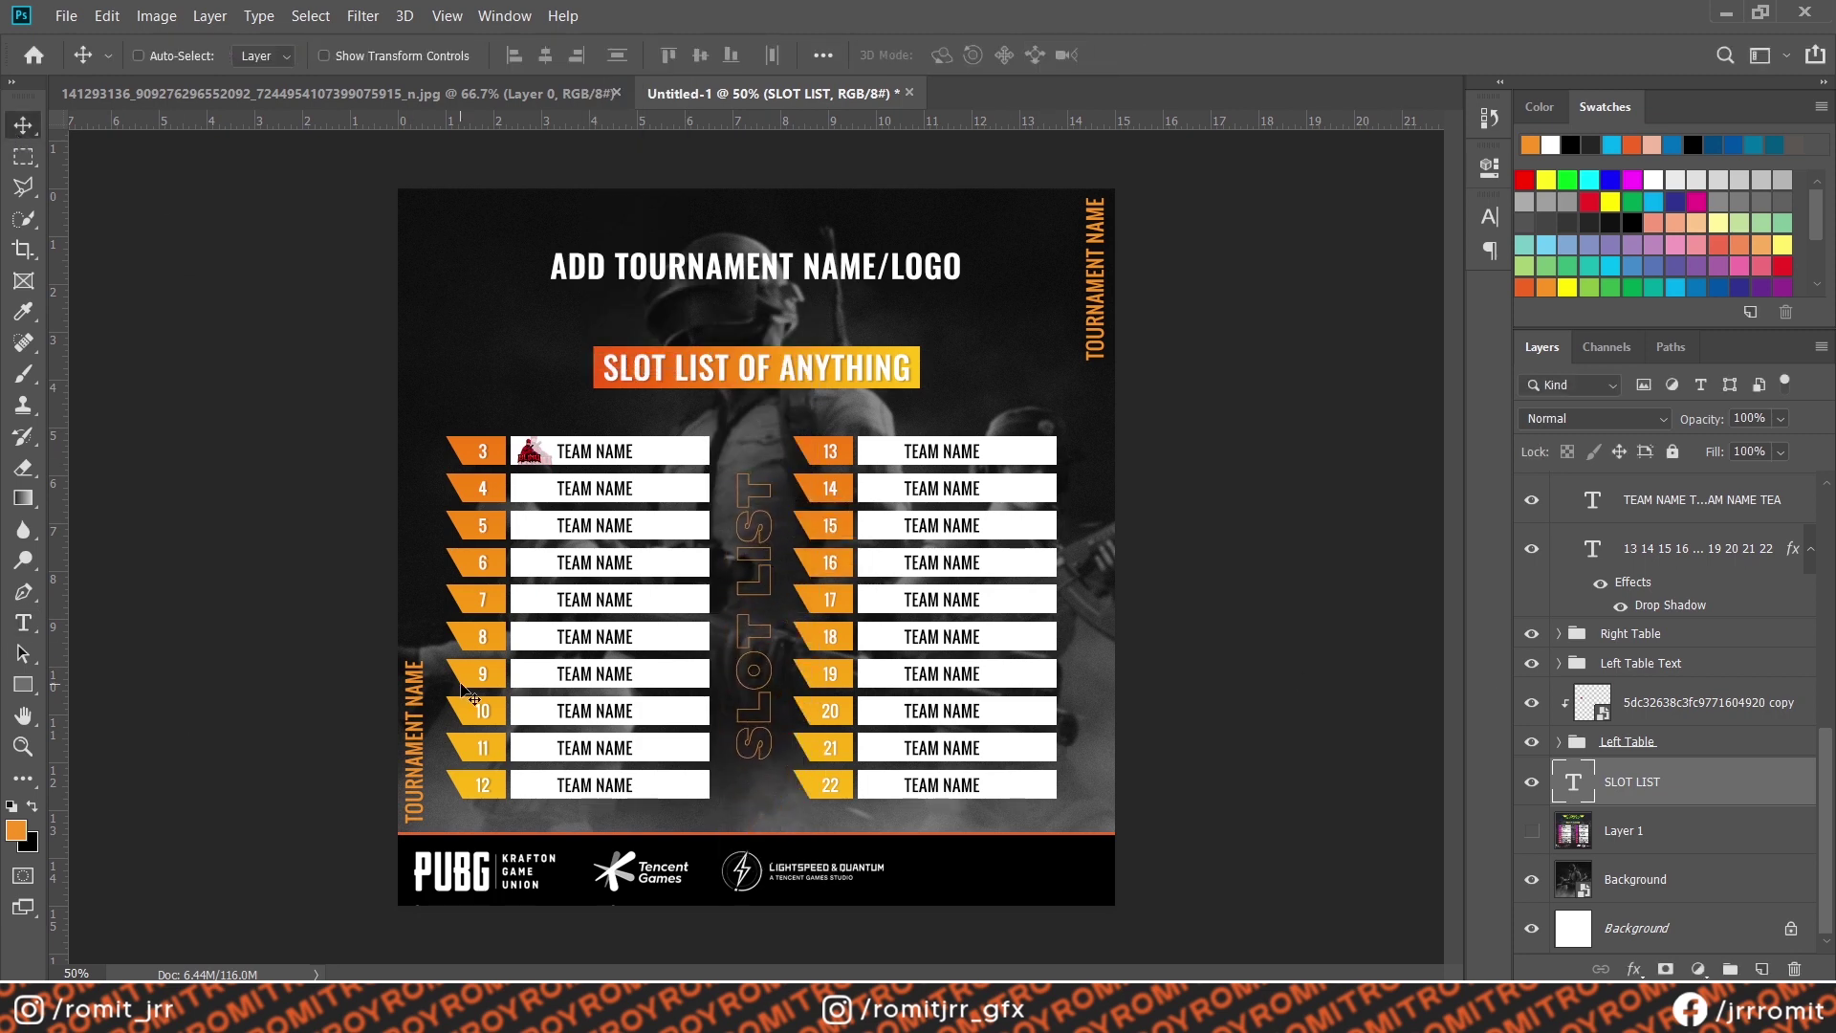
Scale SLOT LIST to 120%, discarding an earlier distorted manual stretch
key(ctrl+t)
drag(755, 763, 755, 820)
drag(718, 605, 679, 604)
drag(796, 605, 872, 602)
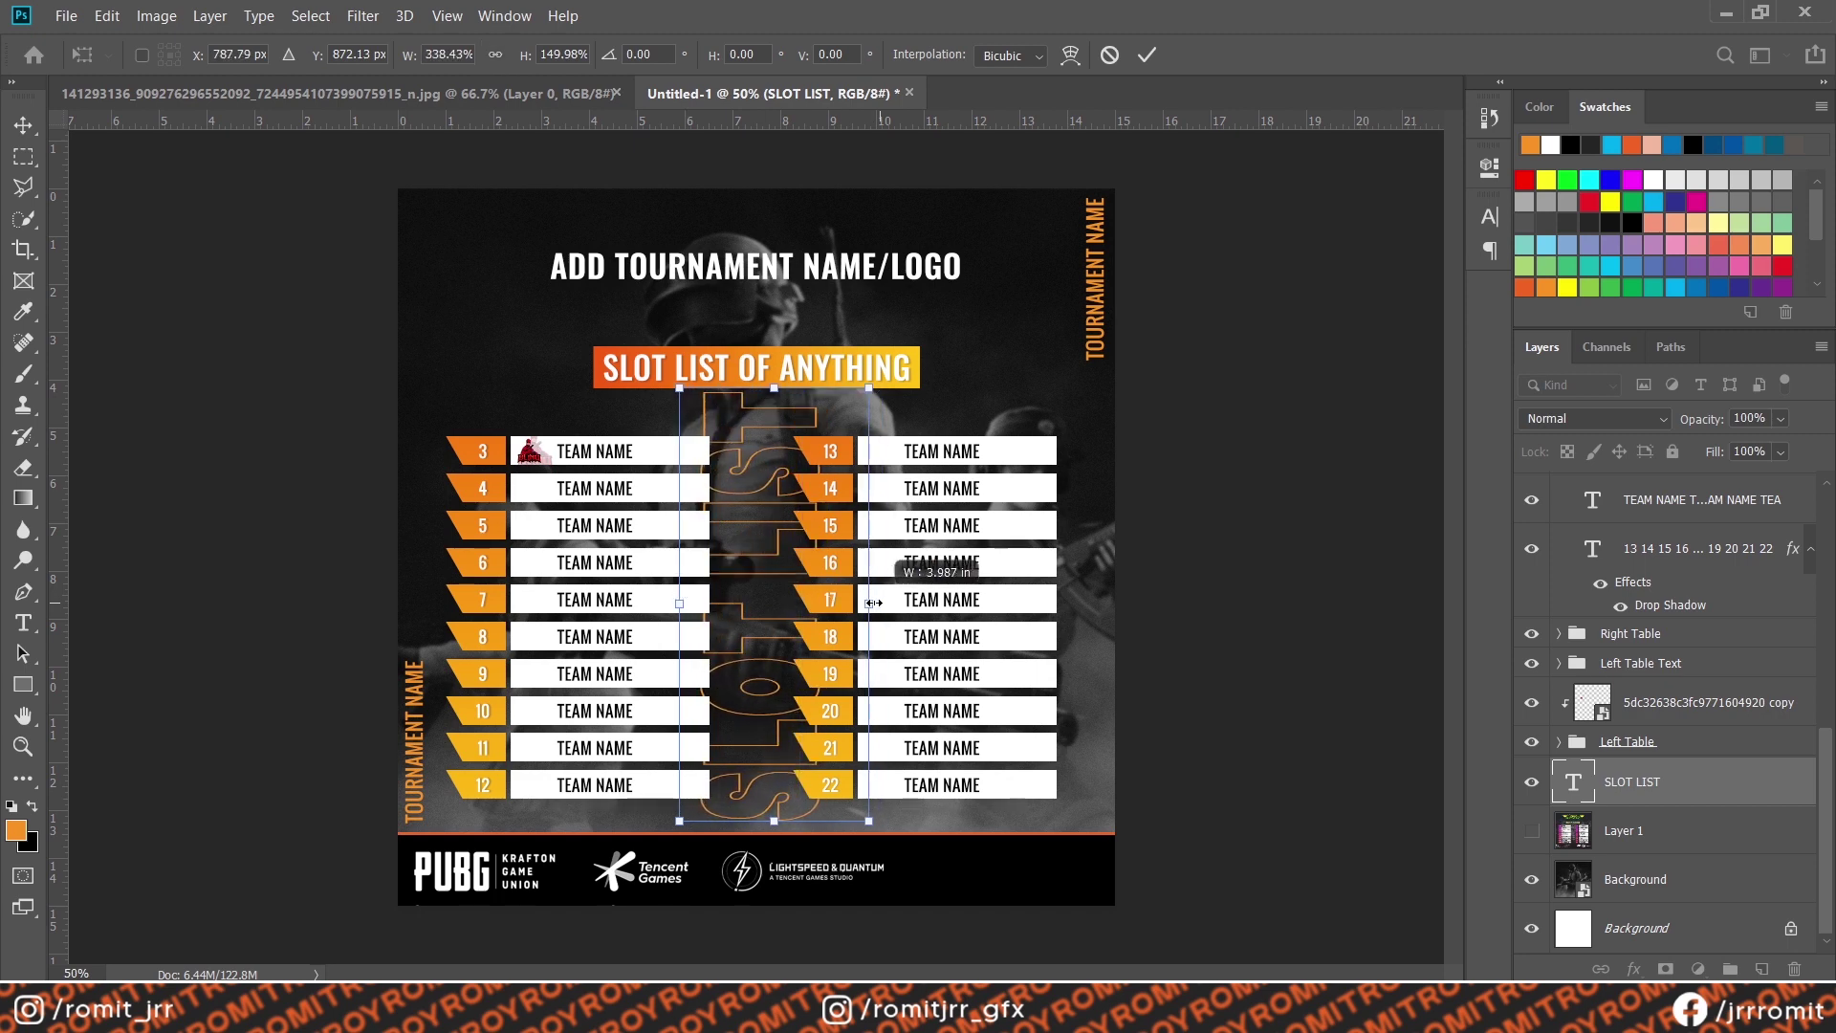
key(Escape)
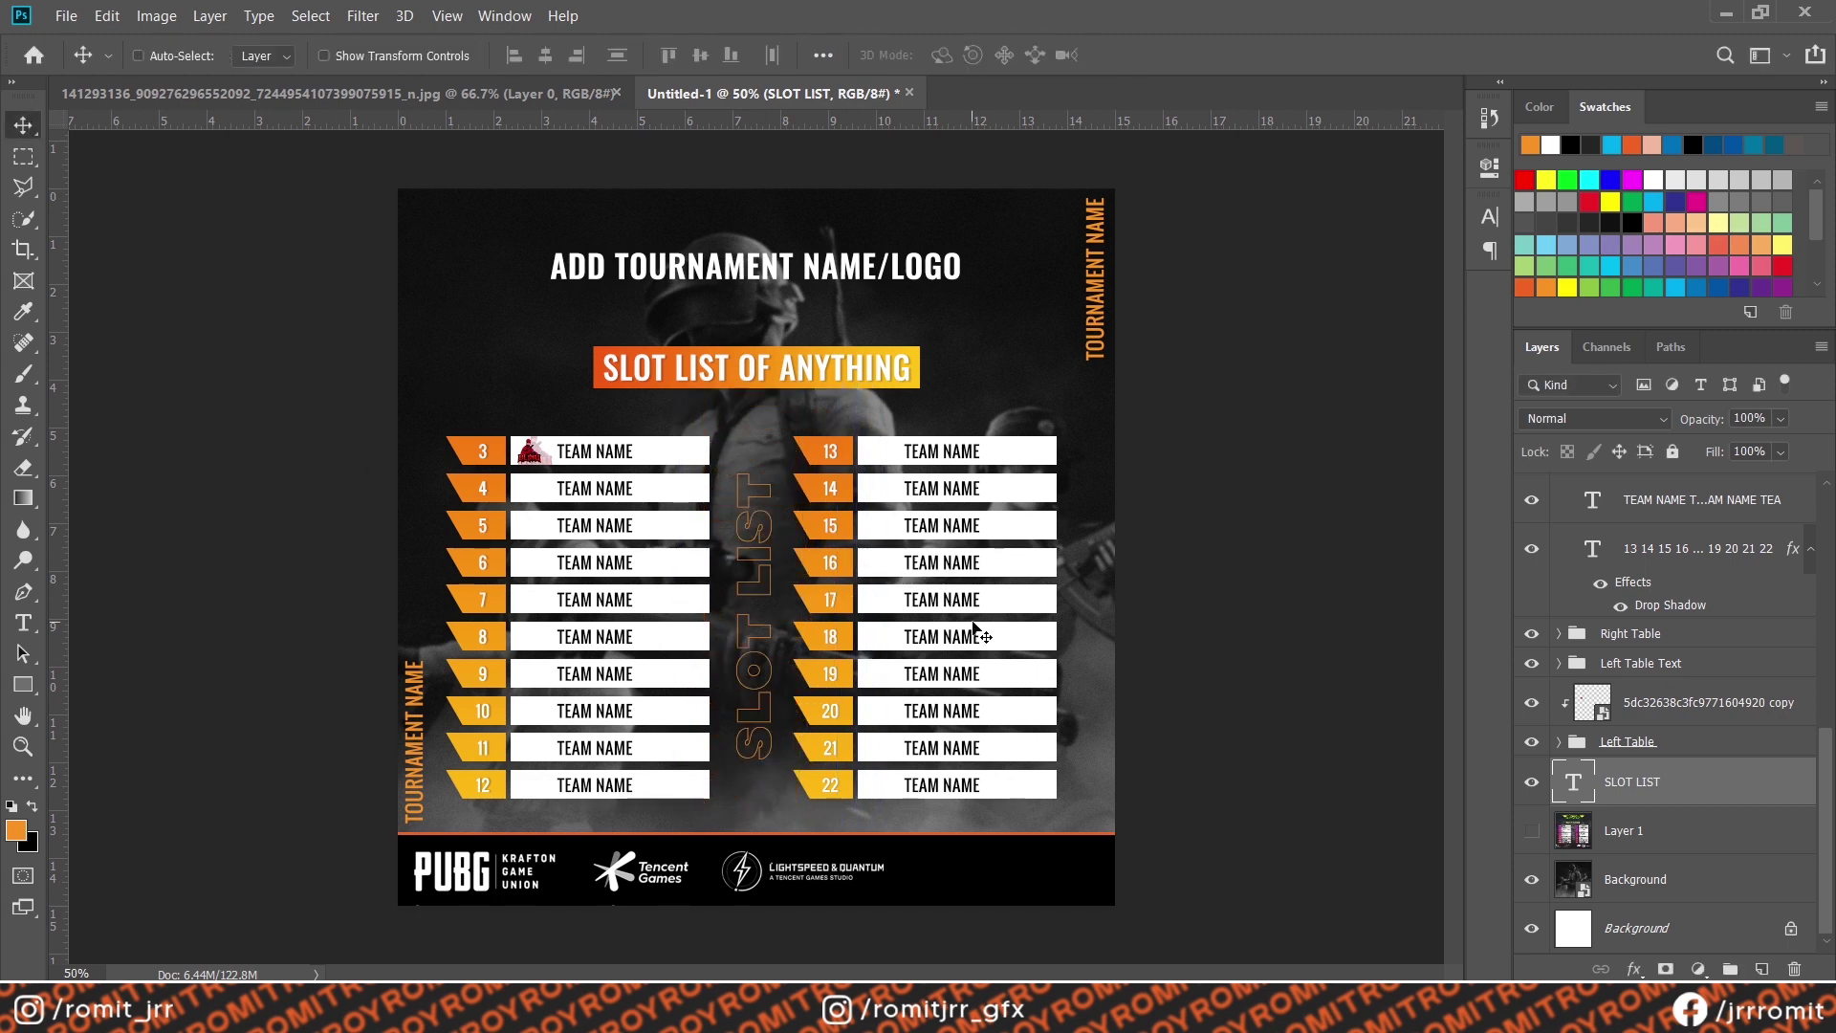
key(ctrl+t)
double_click(437, 54)
text(120)
key(Return)
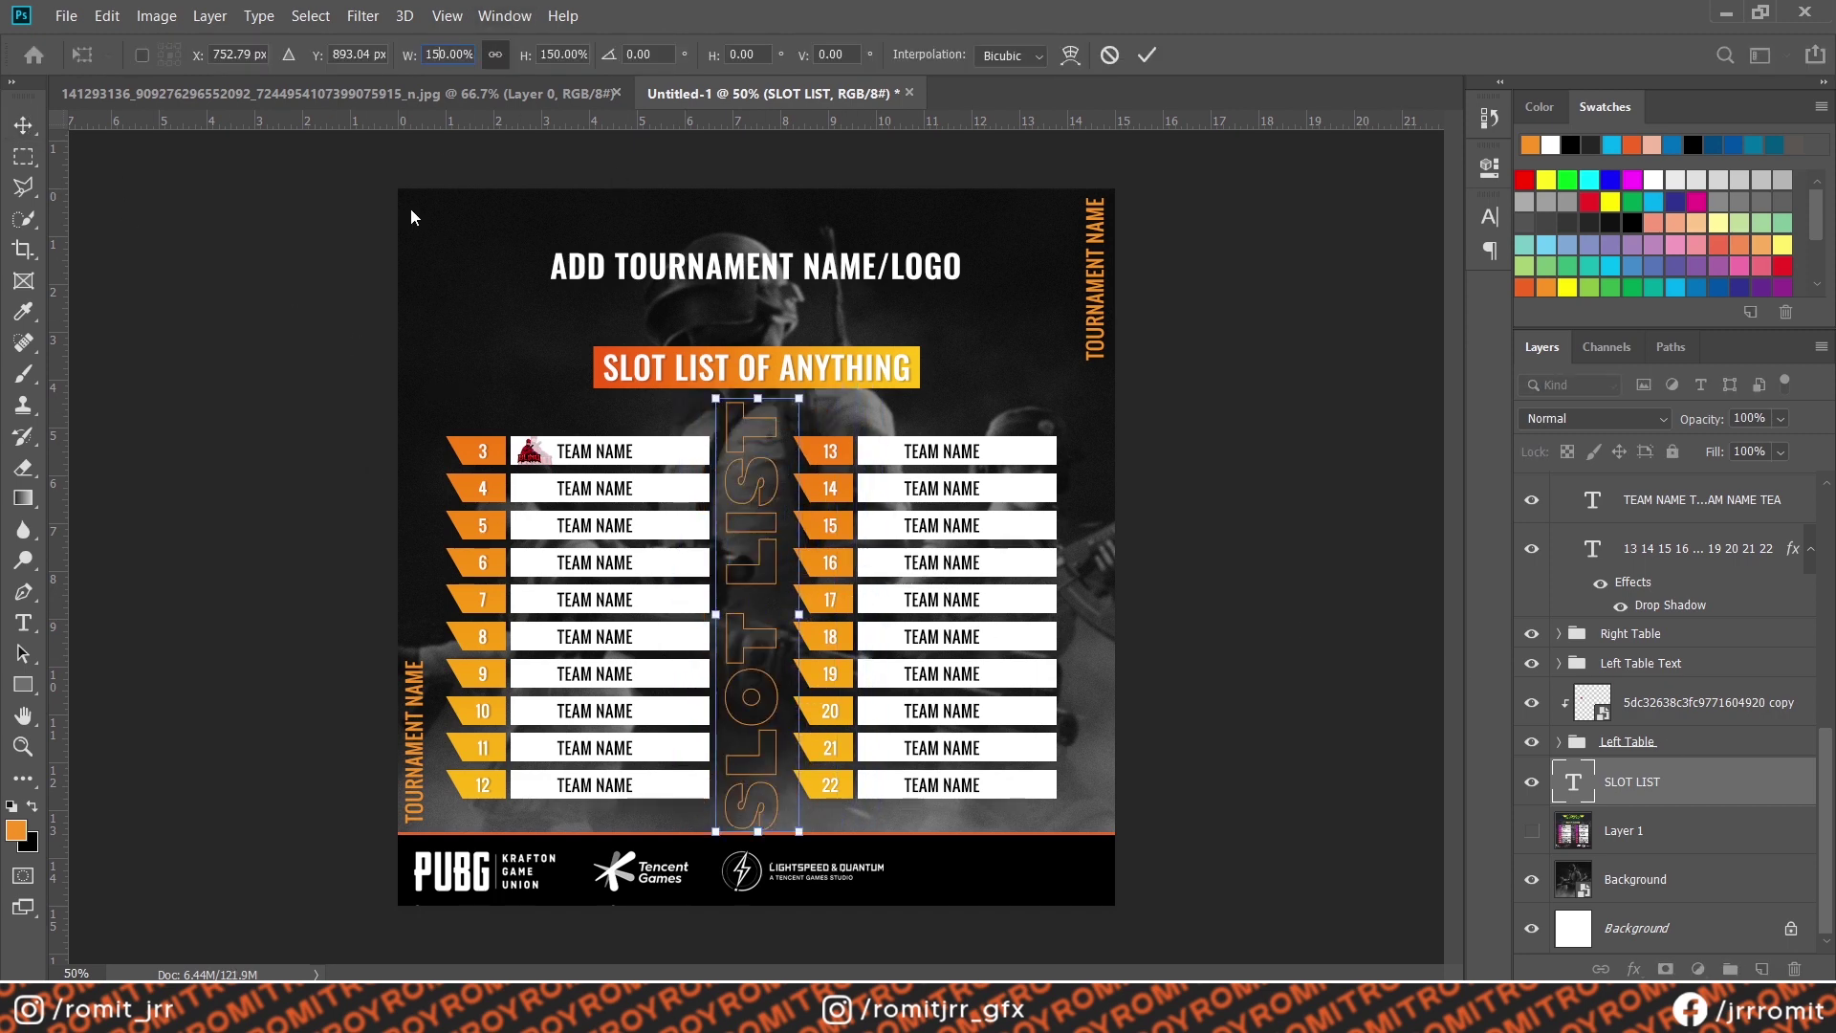
key(Return)
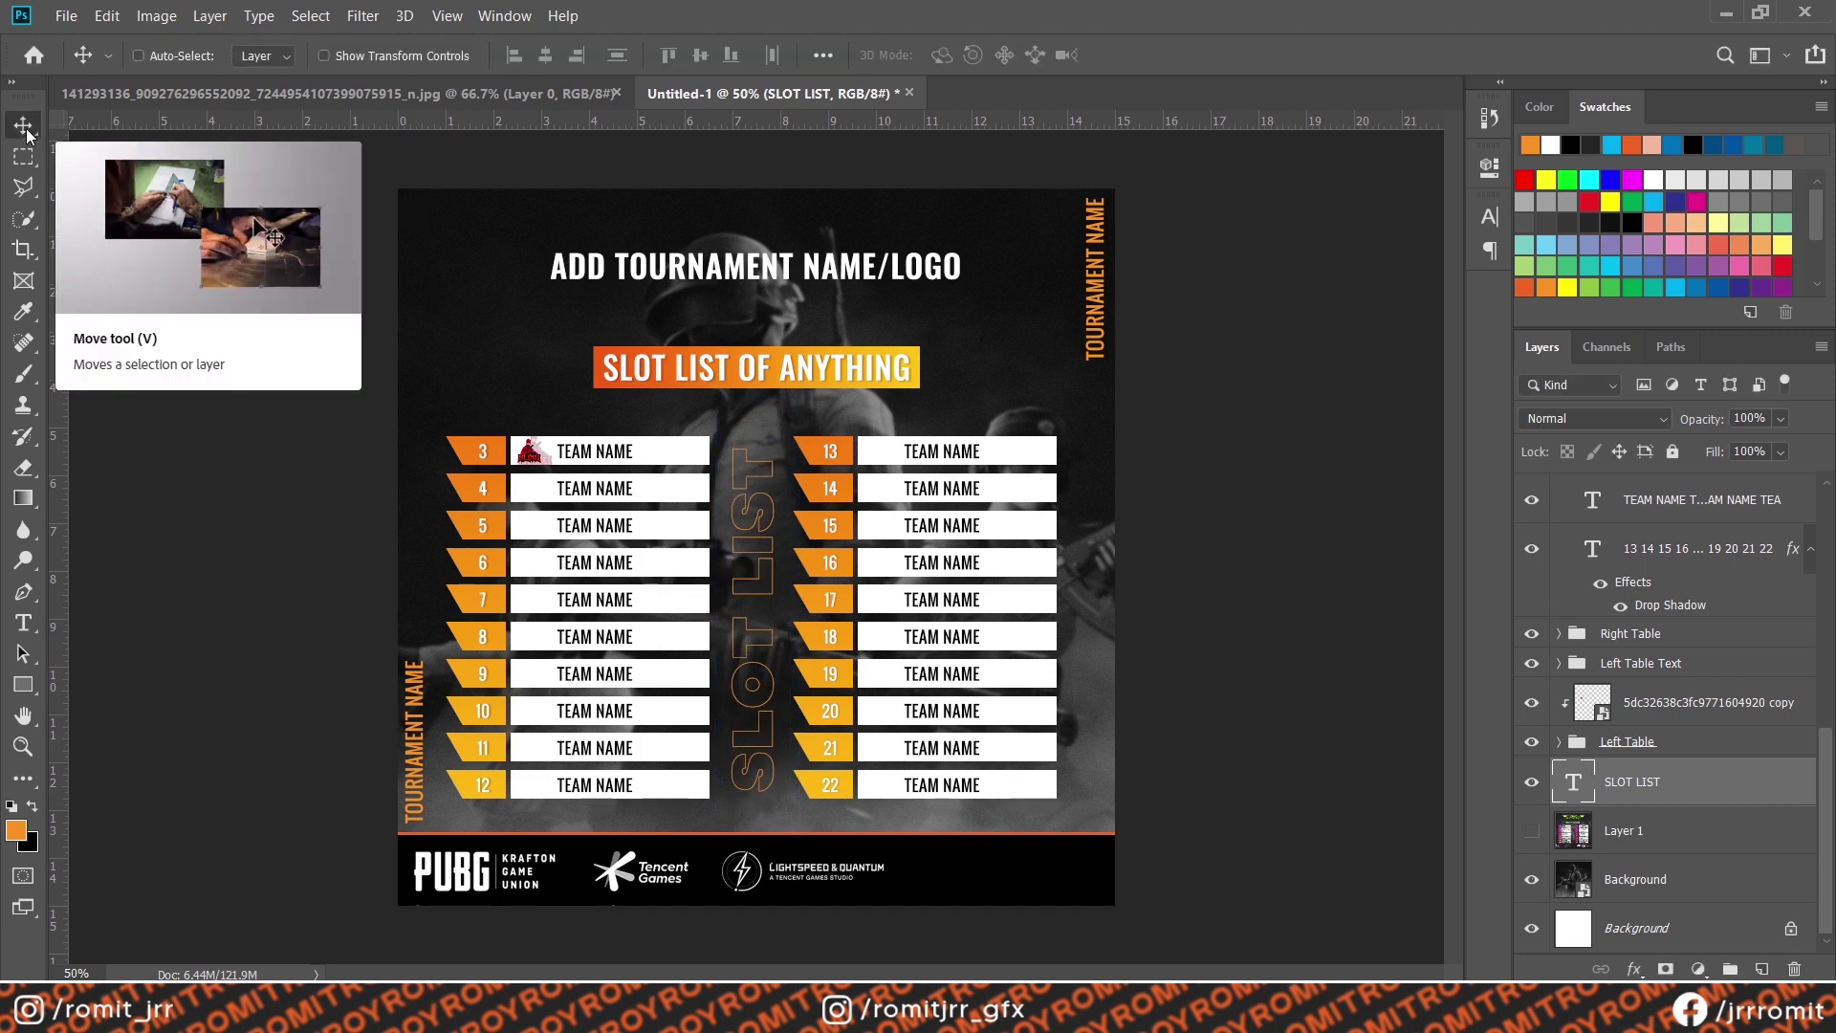
Change the SLOT LIST text colour to white, leaving the blend mode on Normal
key(t)
key(Return)
click(1550, 144)
key(ctrl+Return)
key(v)
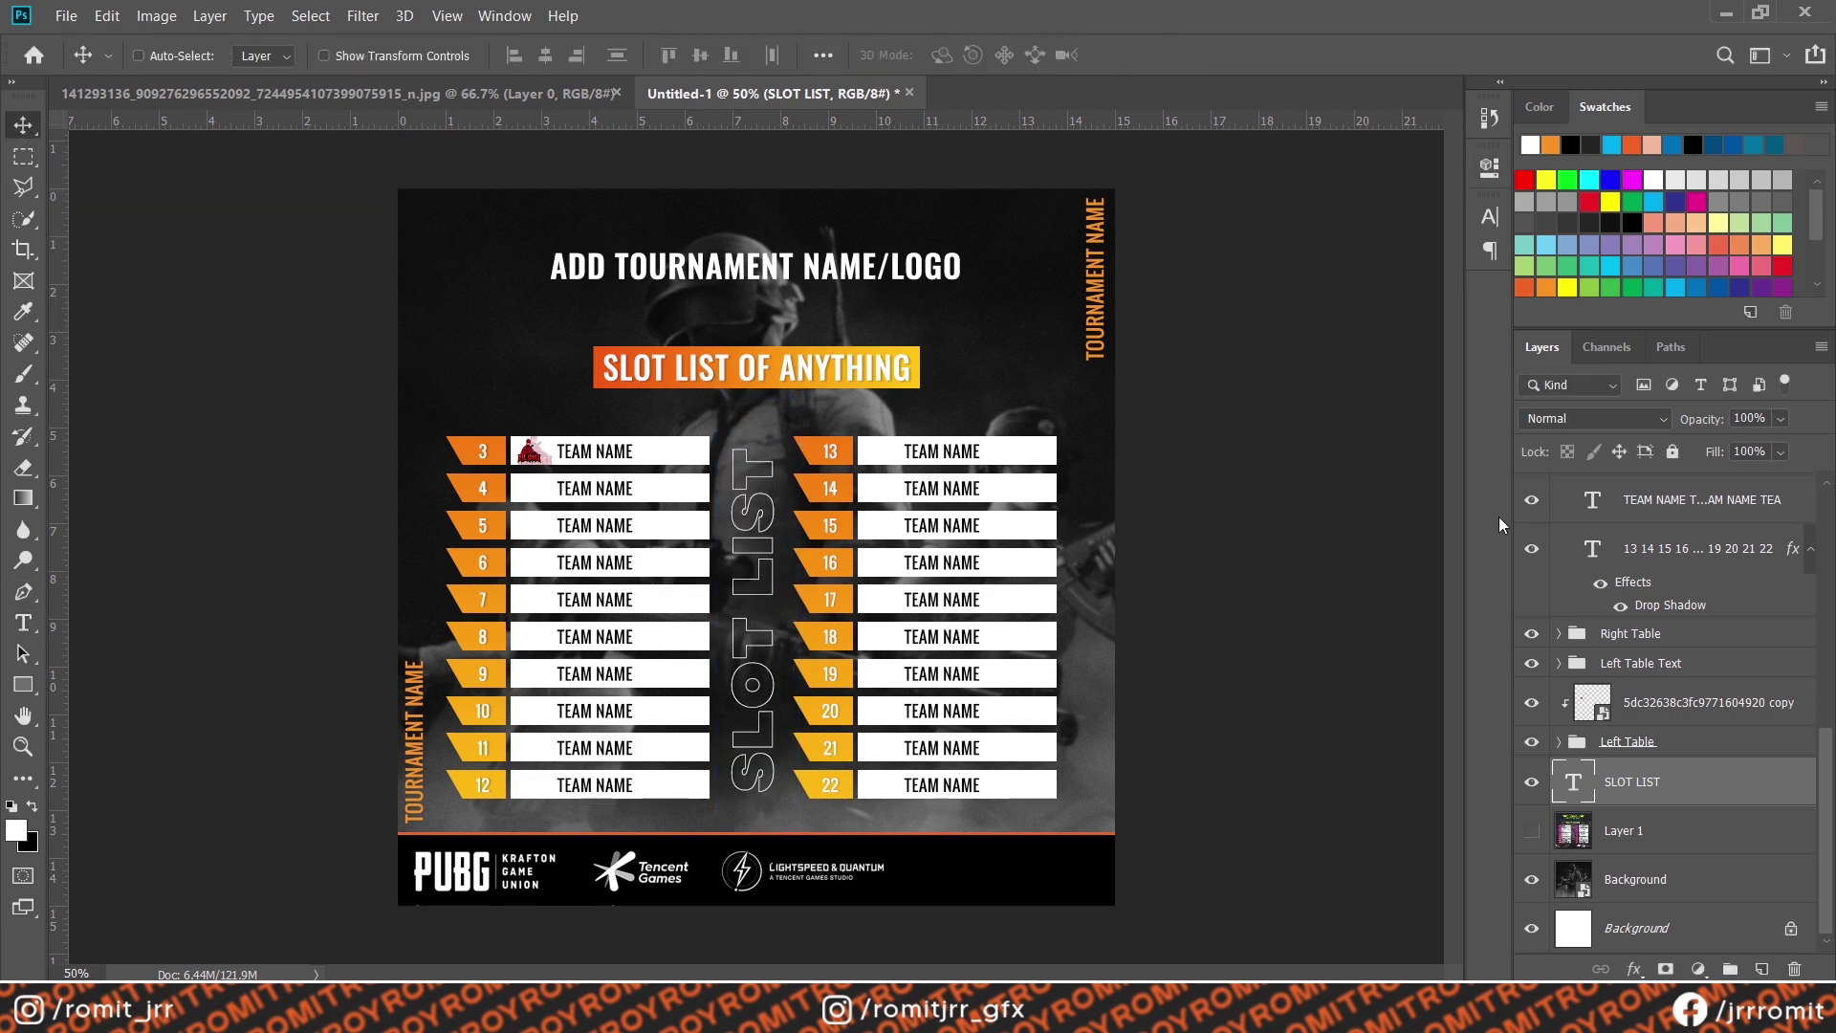
click(1582, 421)
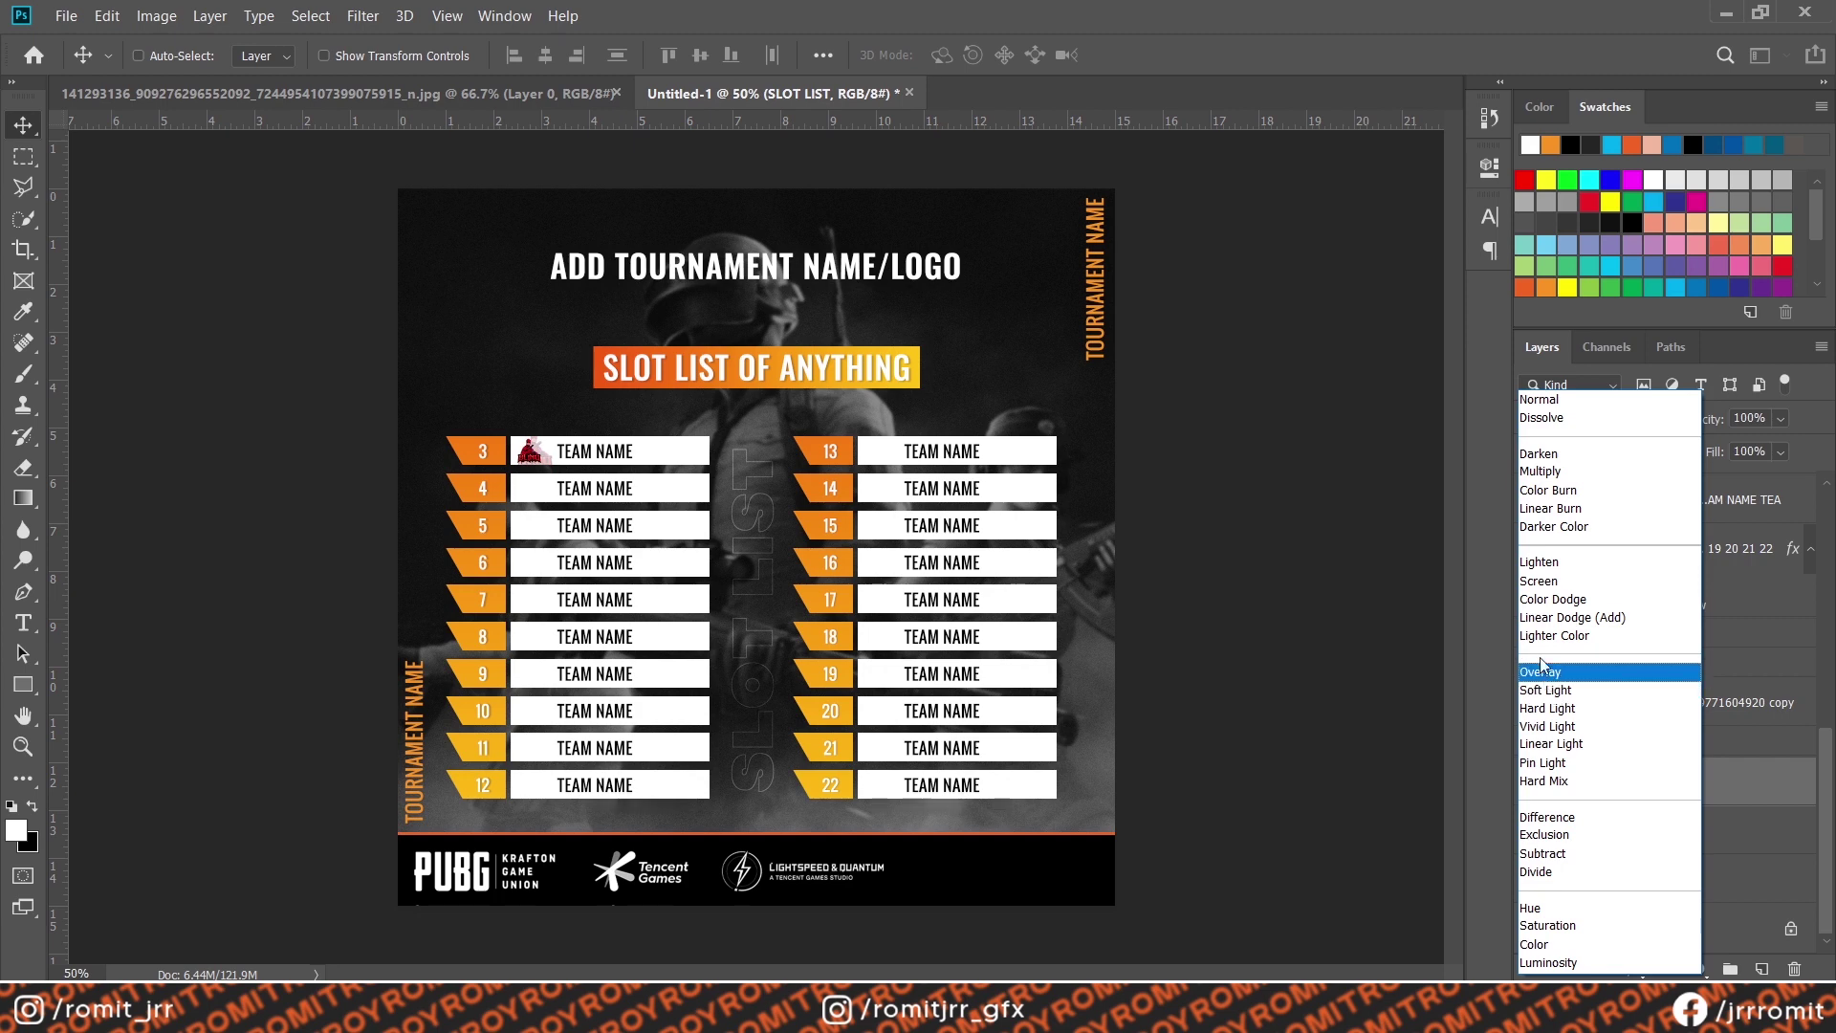
key(Escape)
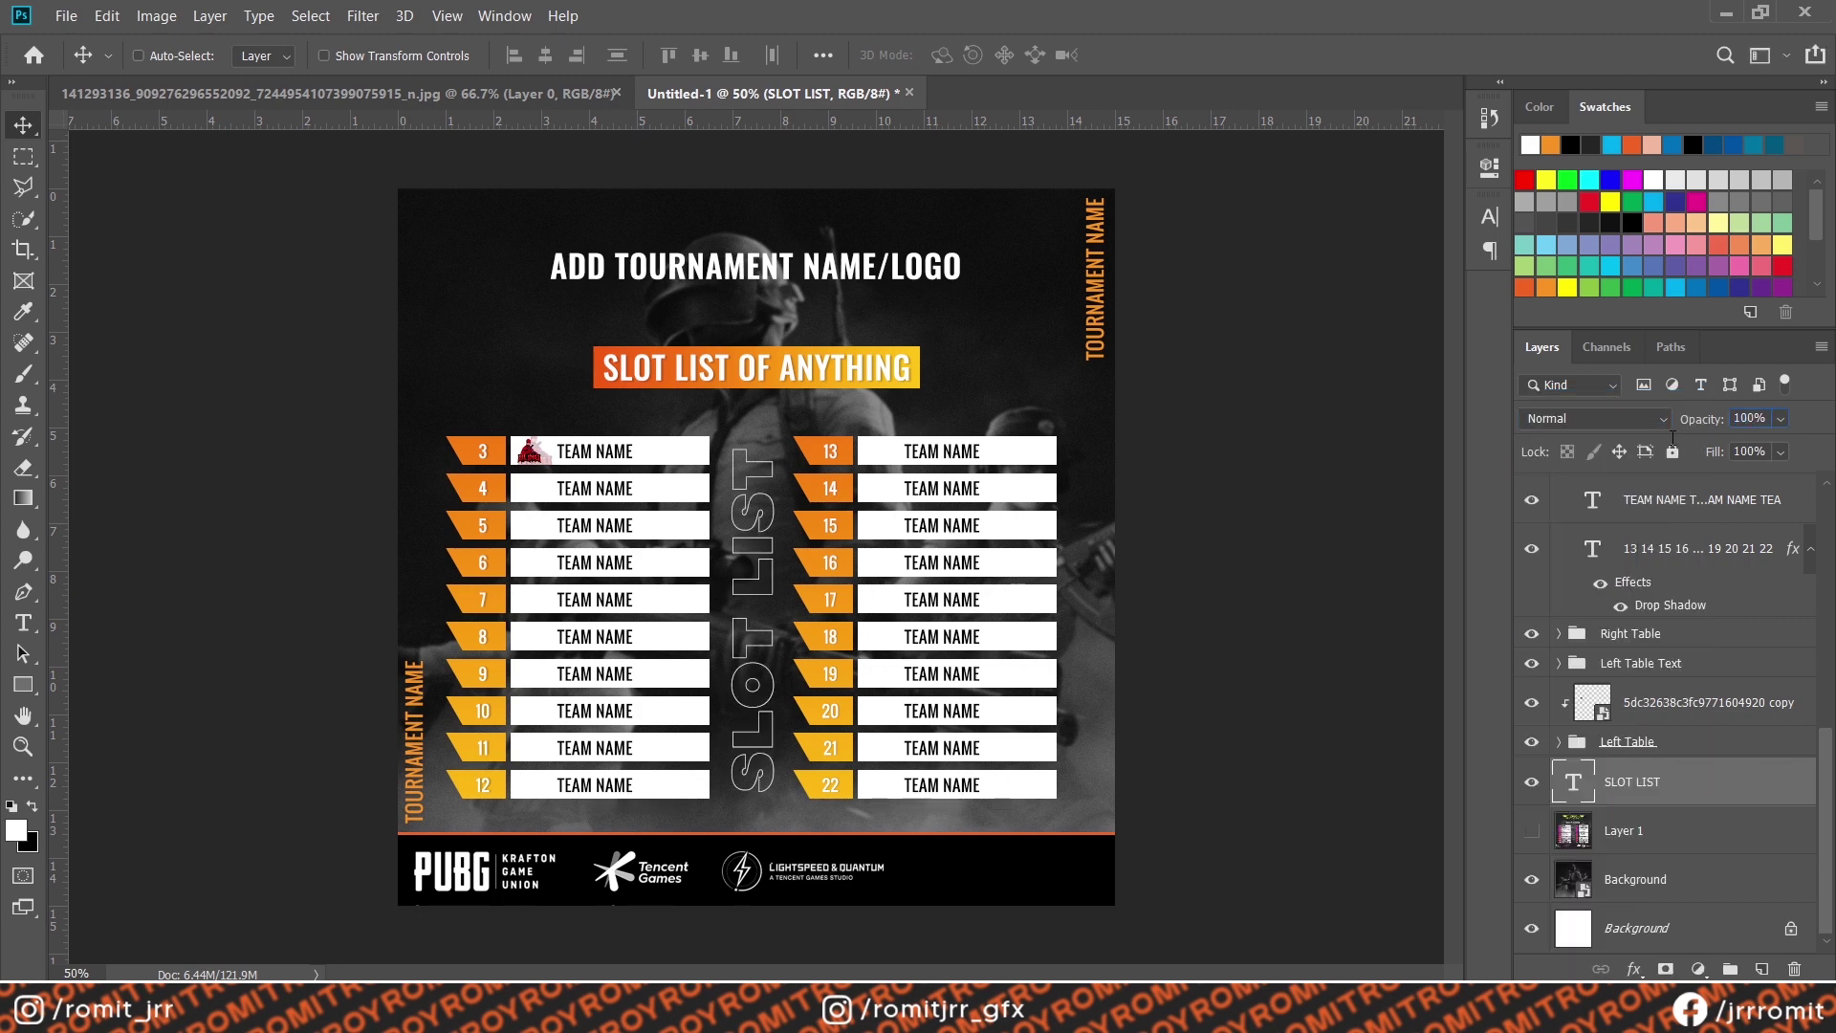